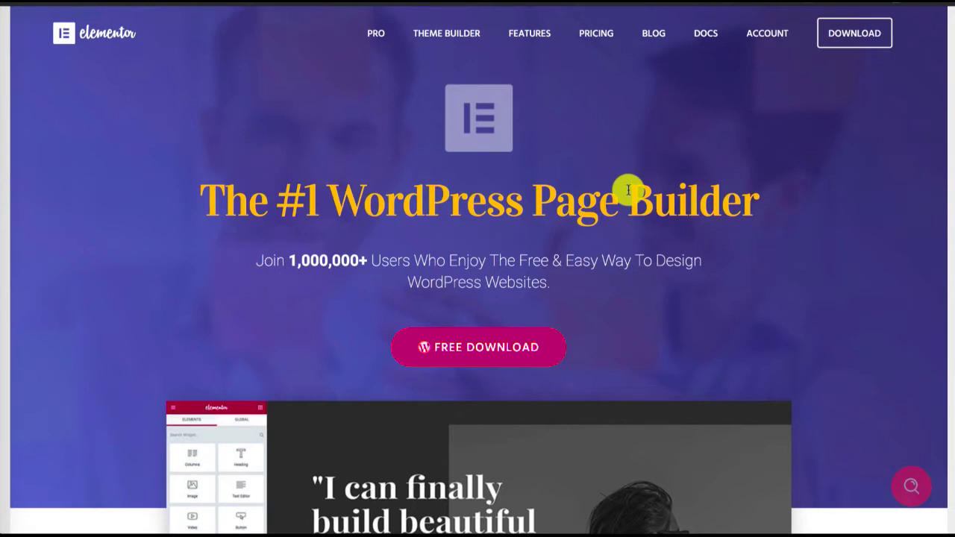
# Examine the Elementor home page and its Theme Builder page to see what the page builder offers
pyautogui.scroll(-3, 190, 224)
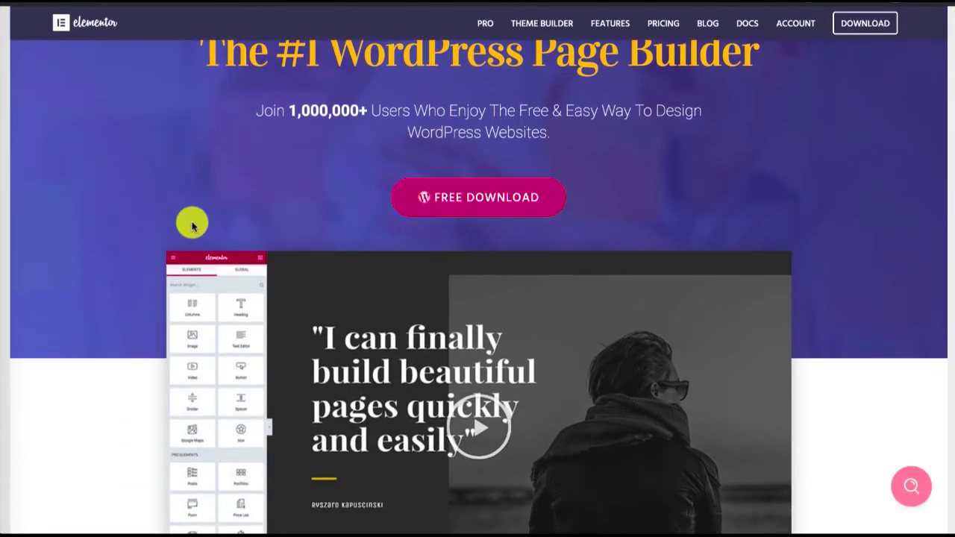
pyautogui.scroll(-3, 192, 226)
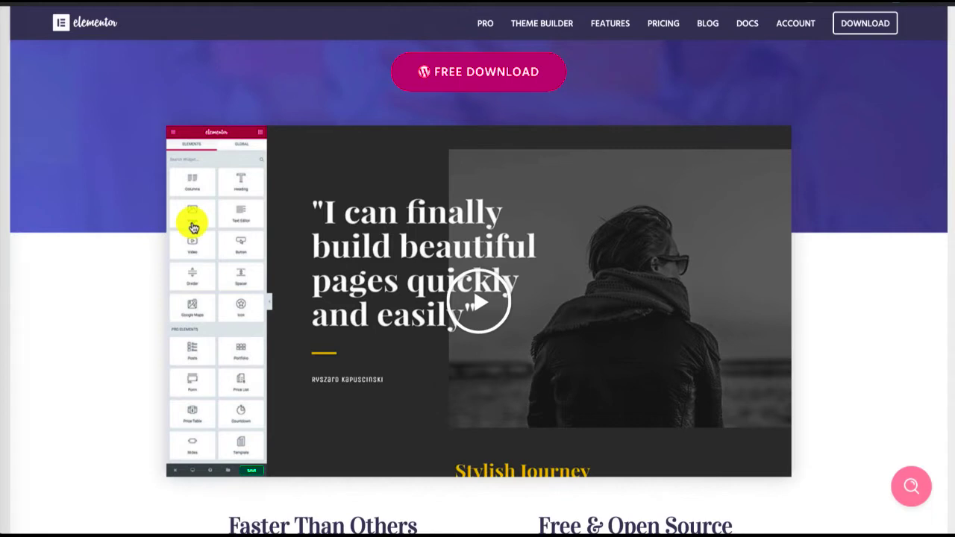
pyautogui.scroll(4, 192, 226)
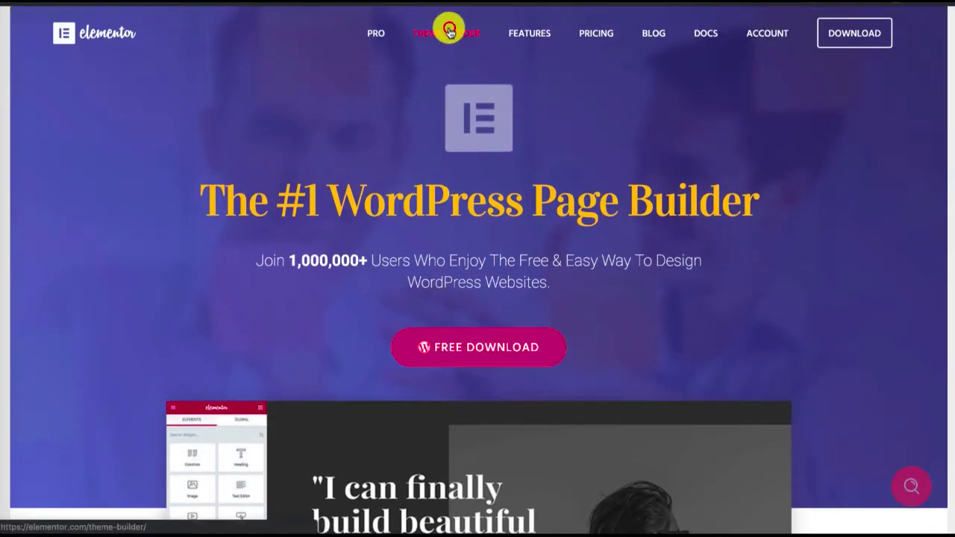
pyautogui.click(451, 30)
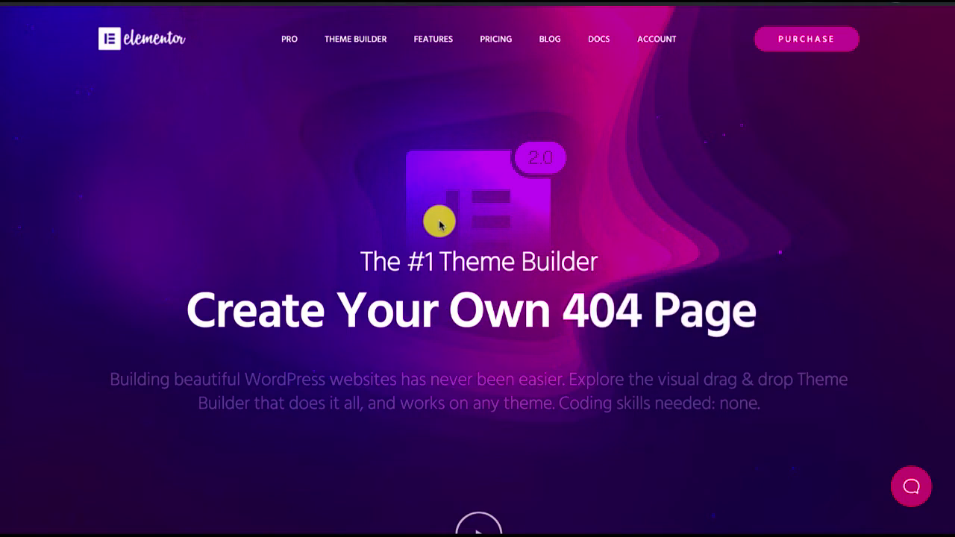
pyautogui.scroll(-2, 440, 224)
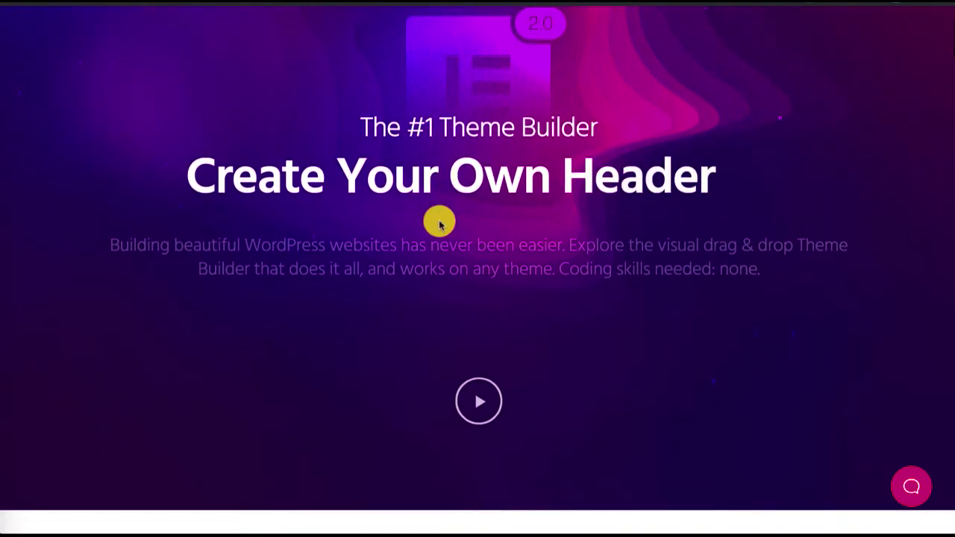
pyautogui.scroll(-2, 439, 224)
pyautogui.scroll(-1, 440, 224)
pyautogui.scroll(-2, 440, 224)
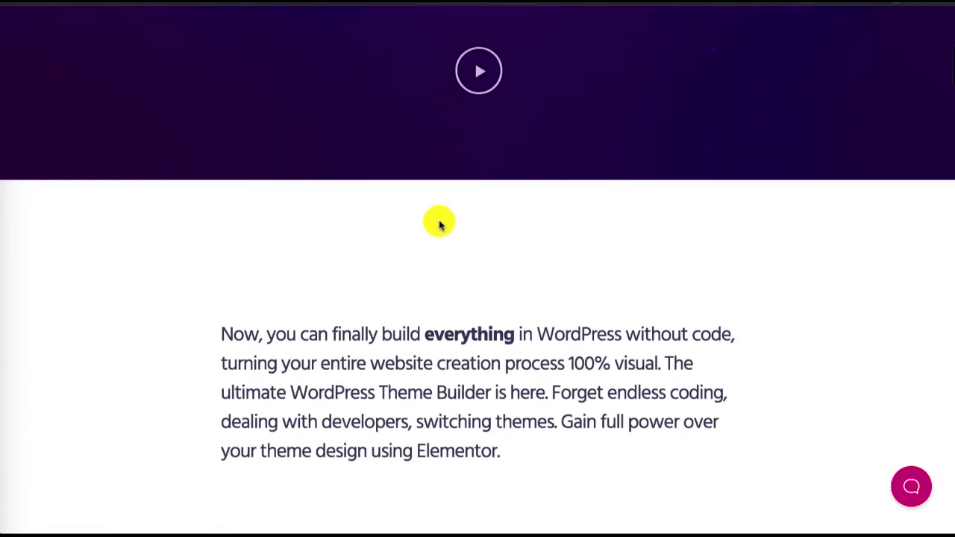
pyautogui.scroll(-3, 440, 223)
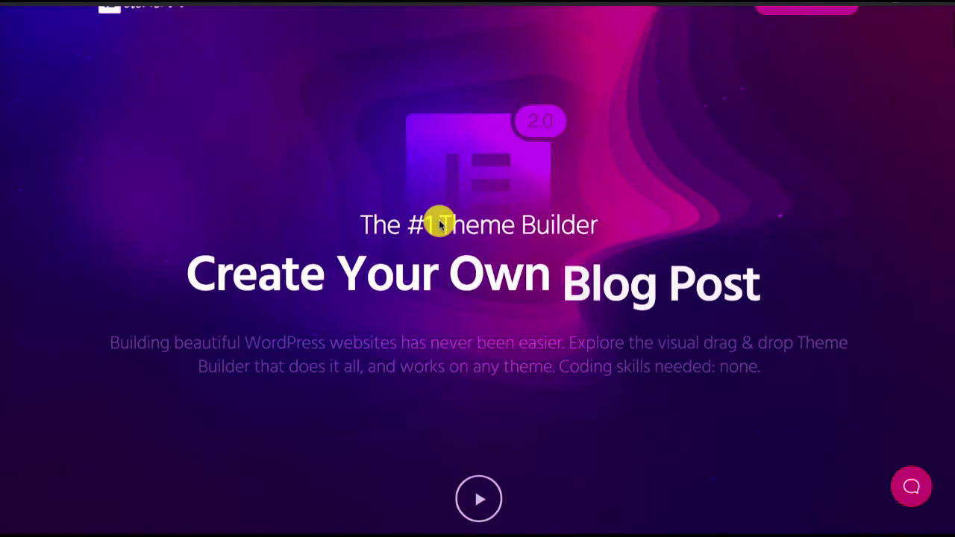
pyautogui.scroll(1, 439, 224)
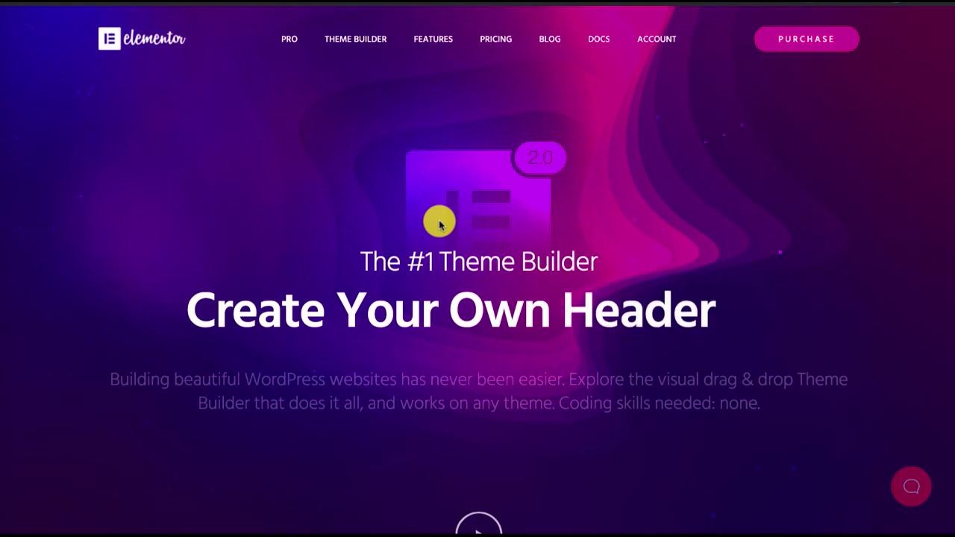
# Return to the Elementor home page and review its feature highlights and theme compatibility section
pyautogui.click(129, 44)
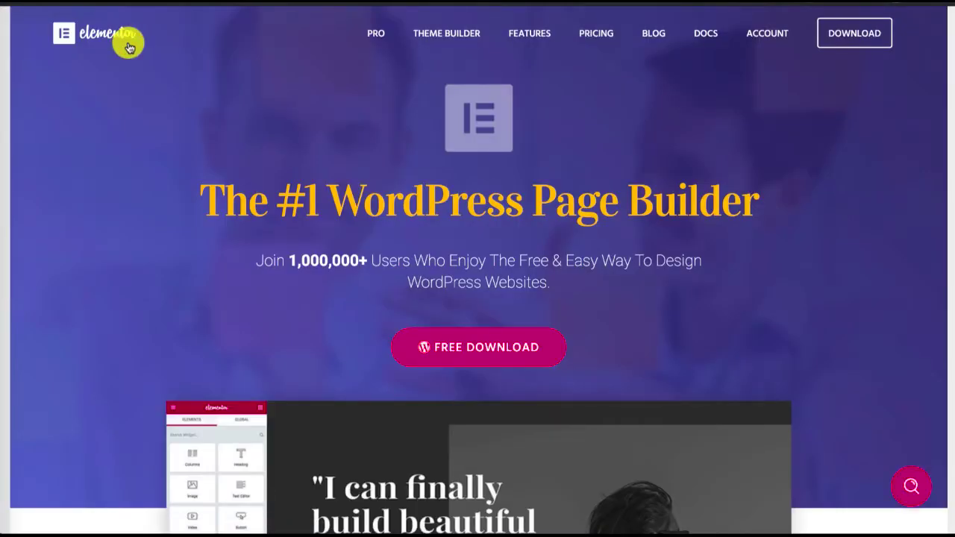
pyautogui.scroll(-6, 262, 207)
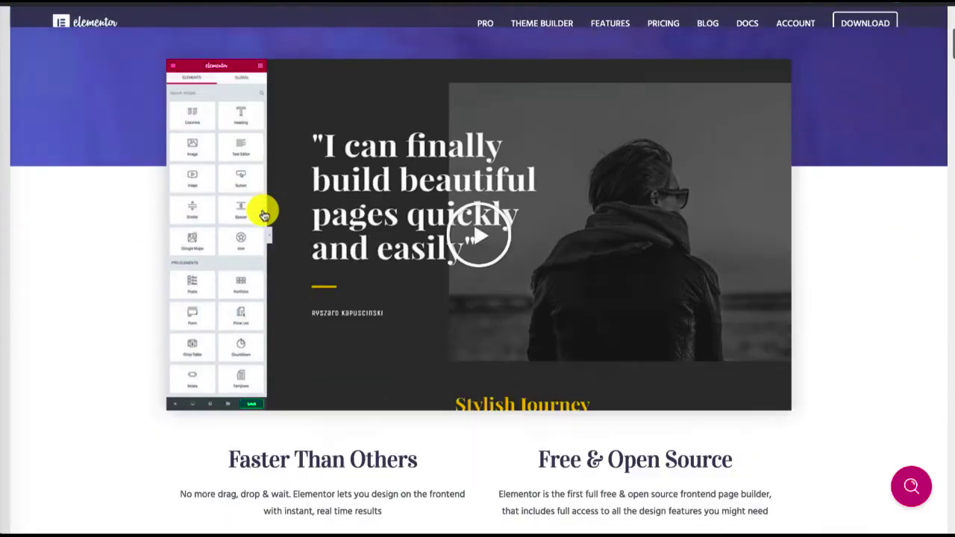
pyautogui.scroll(-2, 264, 215)
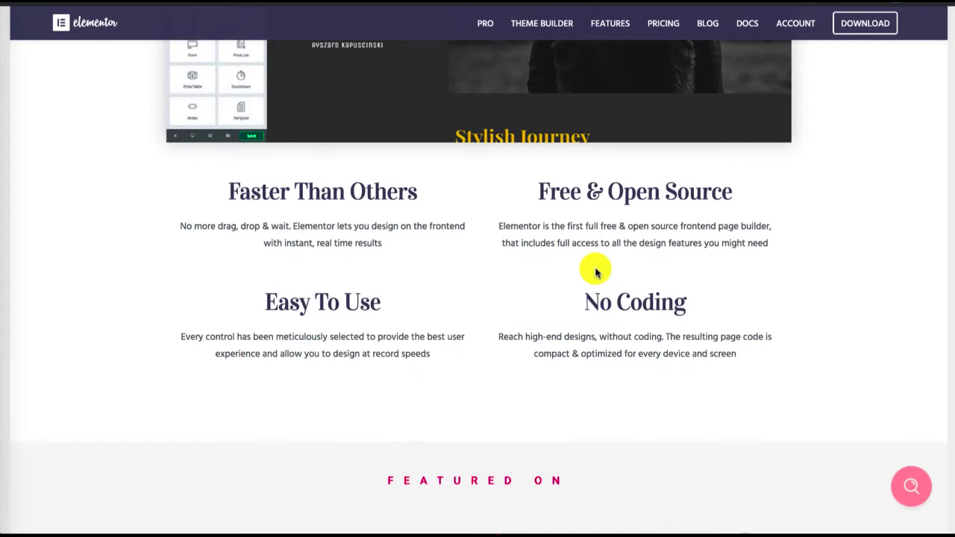
pyautogui.scroll(-10, 595, 273)
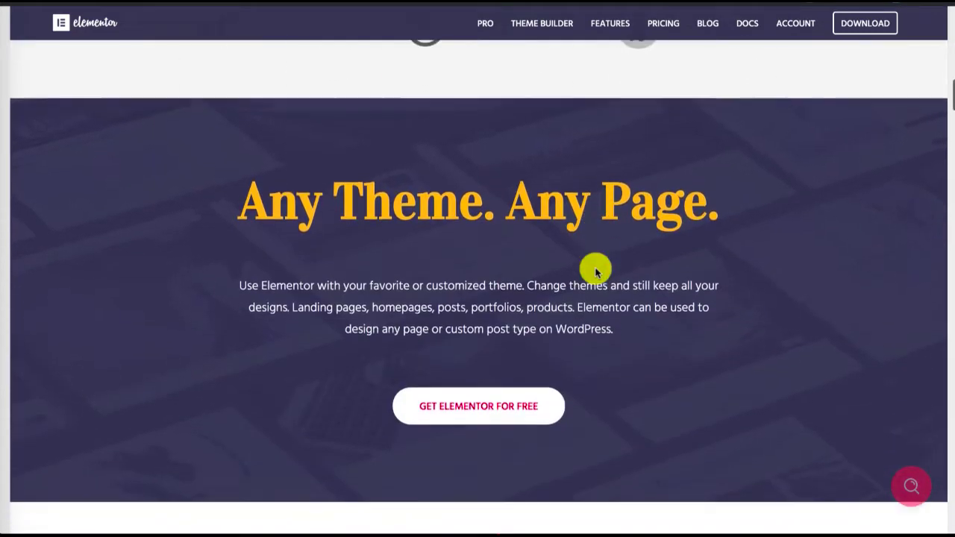
pyautogui.scroll(1, 596, 272)
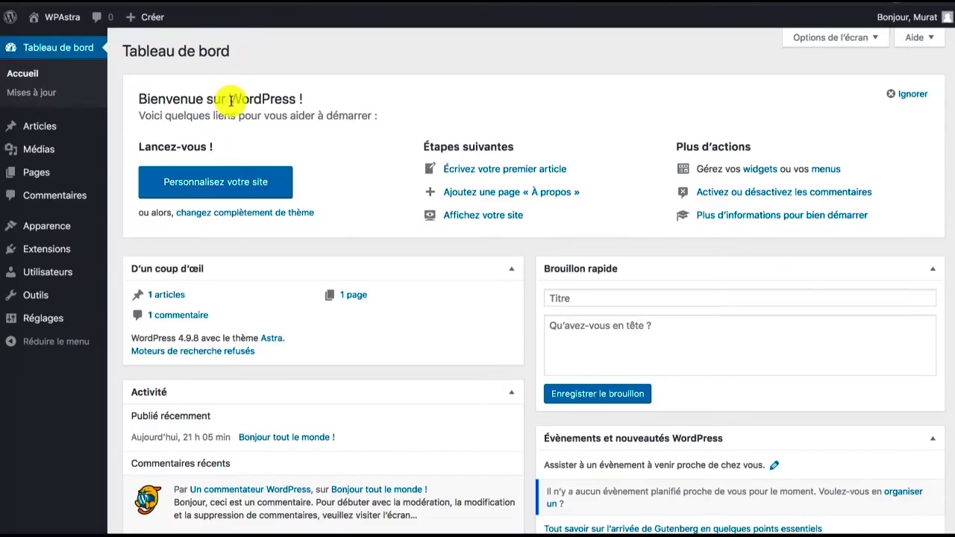
# Switch to the WordPress dashboard and search the plugin directory for "elementor"
pyautogui.click(44, 248)
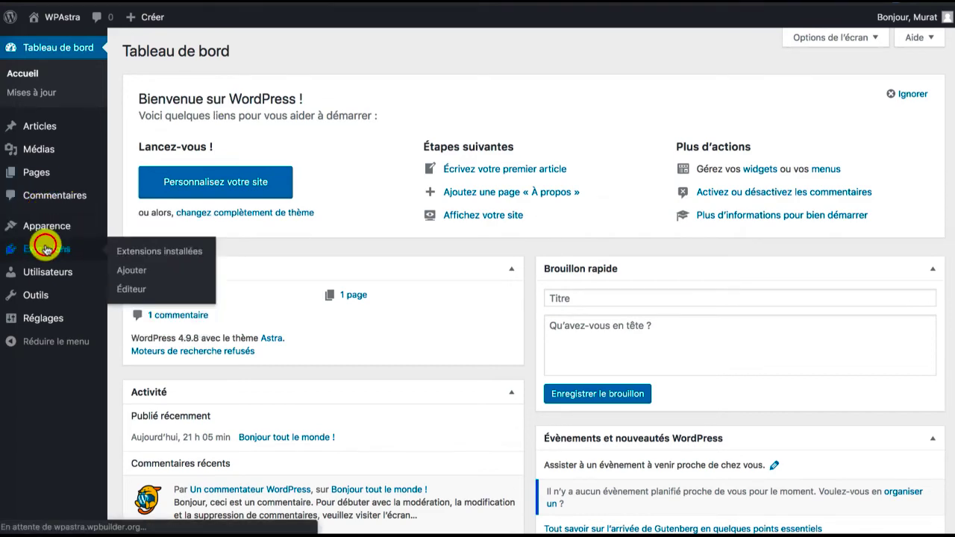
pyautogui.click(223, 51)
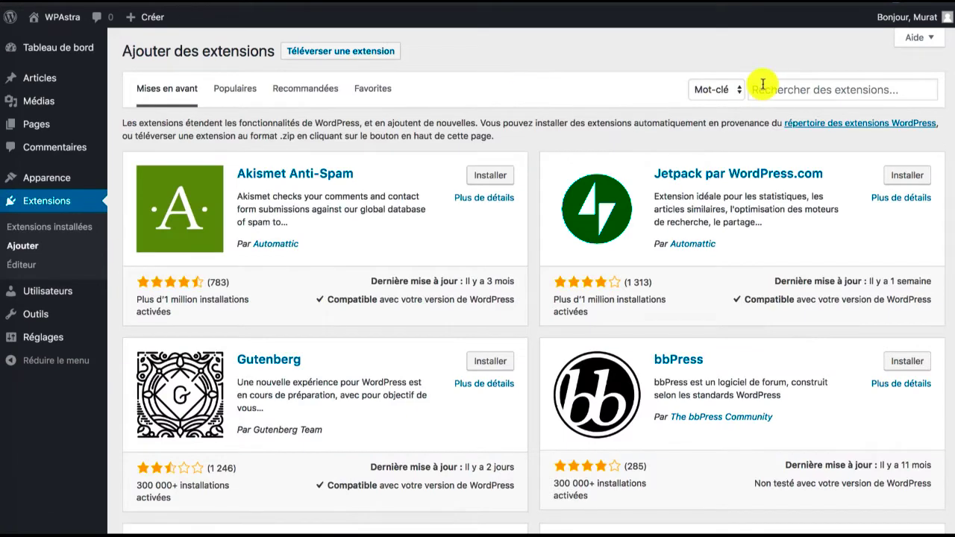
pyautogui.click(761, 90)
pyautogui.write('elementor')
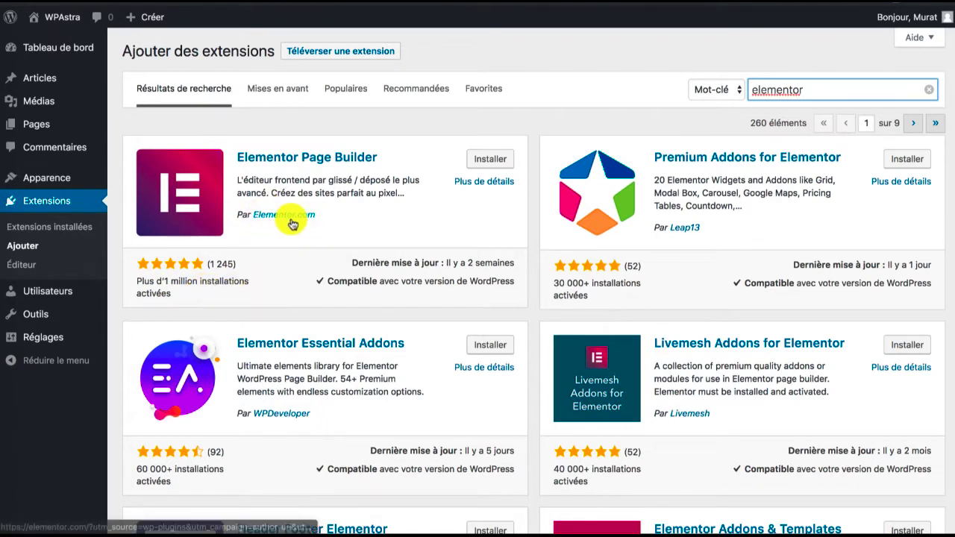
# Install and activate the Elementor Page Builder plugin by Elementor.com
pyautogui.click(490, 159)
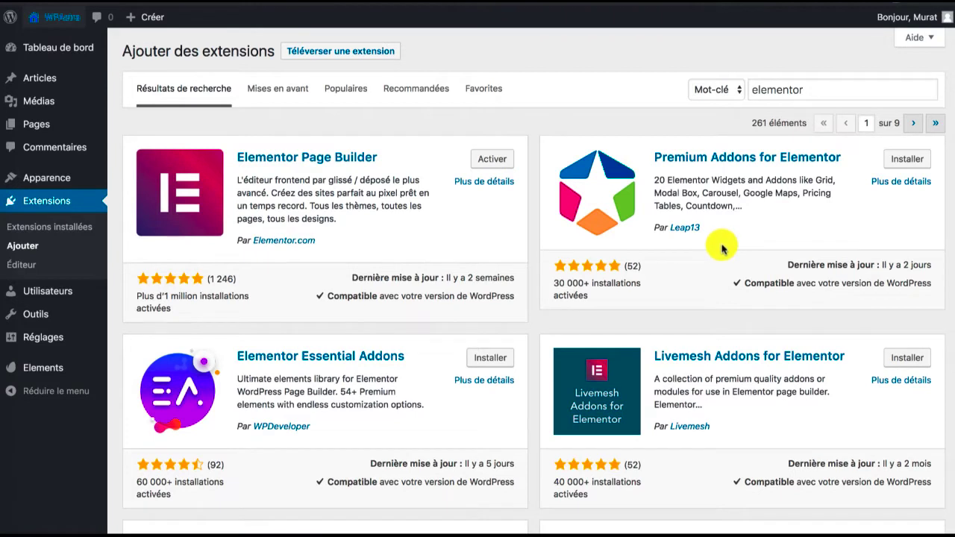
pyautogui.click(493, 160)
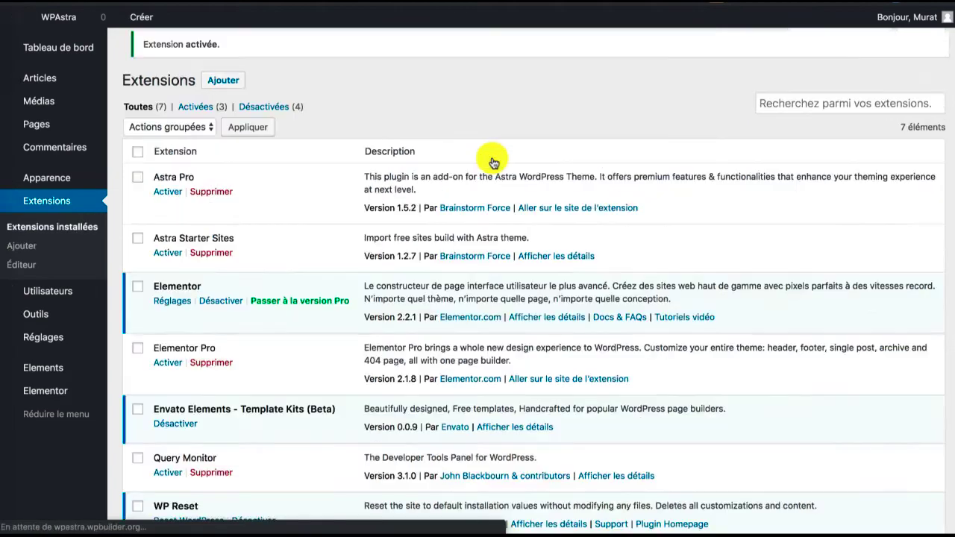
pyautogui.scroll(-1, 493, 162)
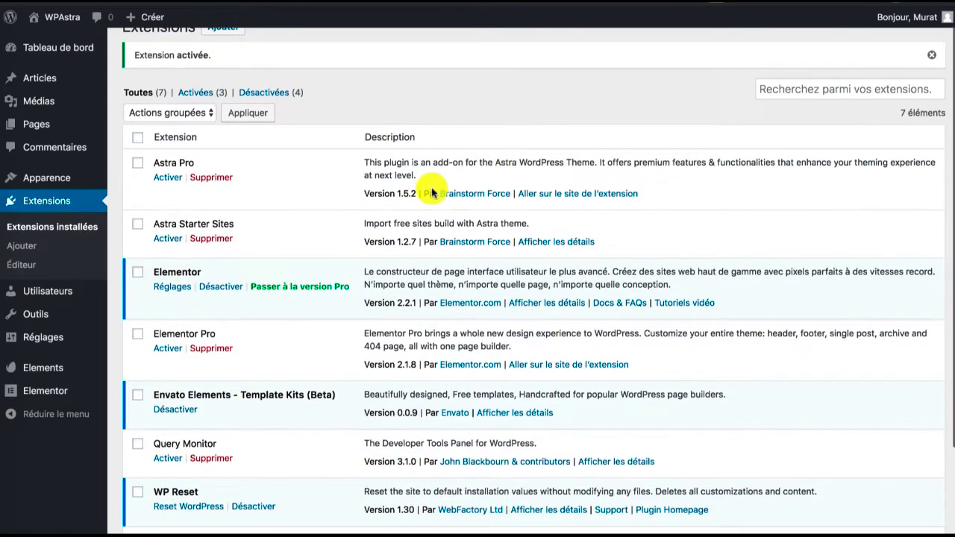
# View Elementor's general settings and return to the WordPress dashboard
pyautogui.moveTo(66, 395)
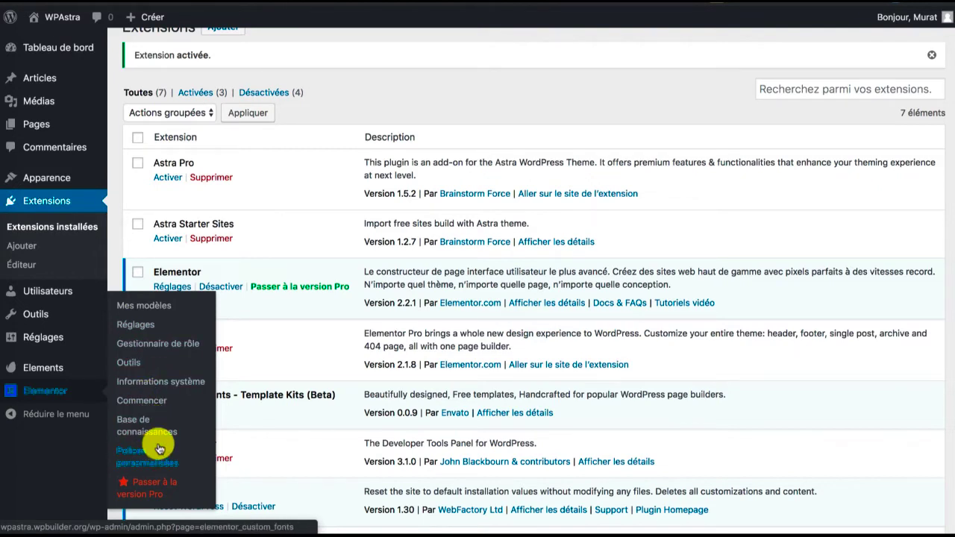
pyautogui.click(151, 329)
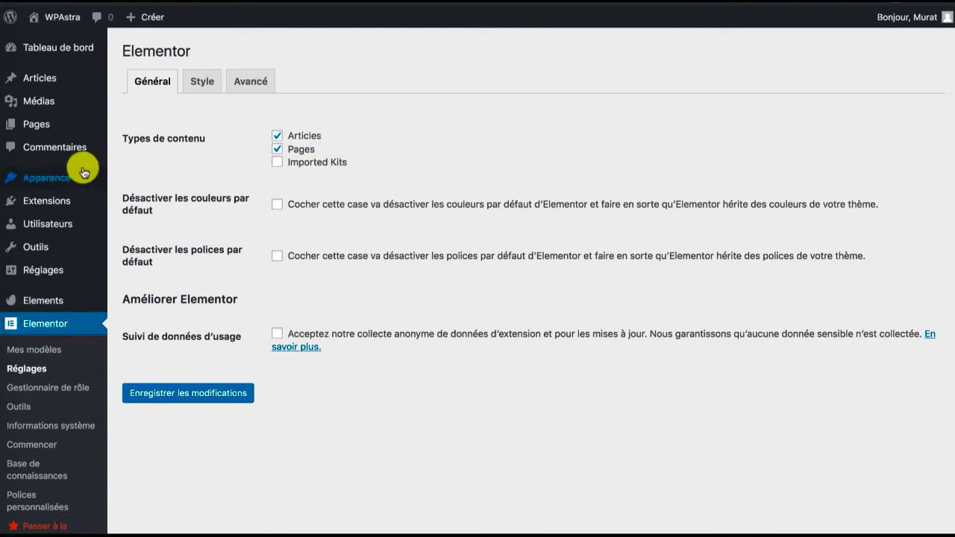
pyautogui.click(57, 53)
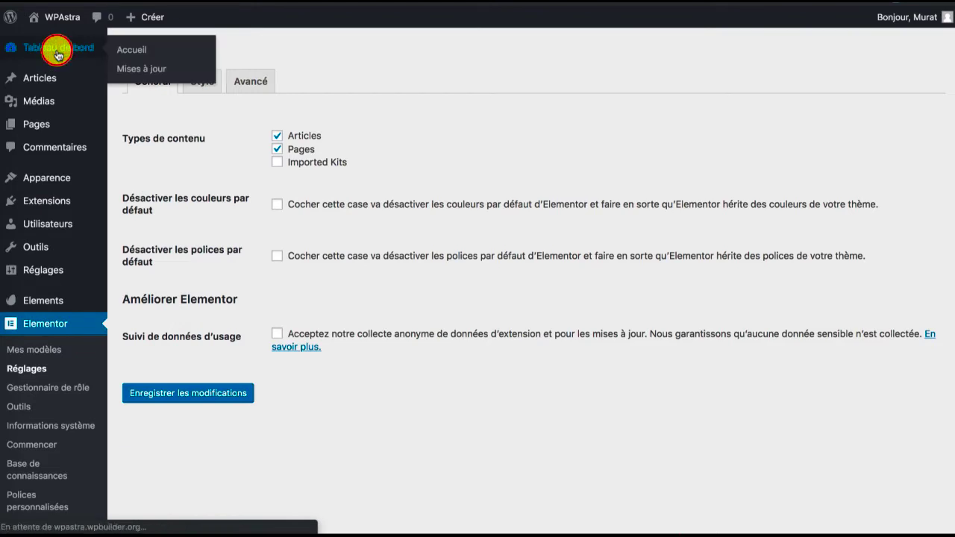
# Create a new post titled "Mon article" and save it as a draft
pyautogui.click(56, 123)
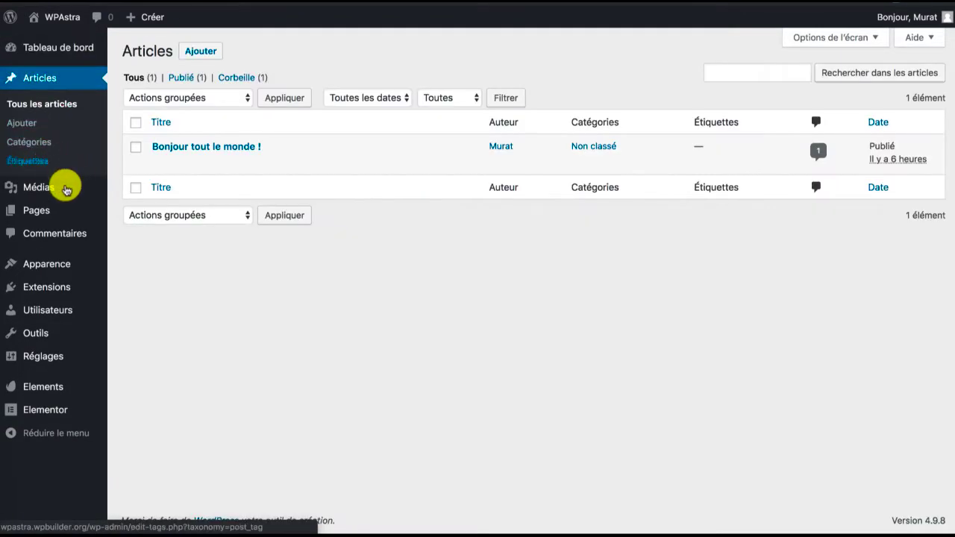
pyautogui.moveTo(61, 206)
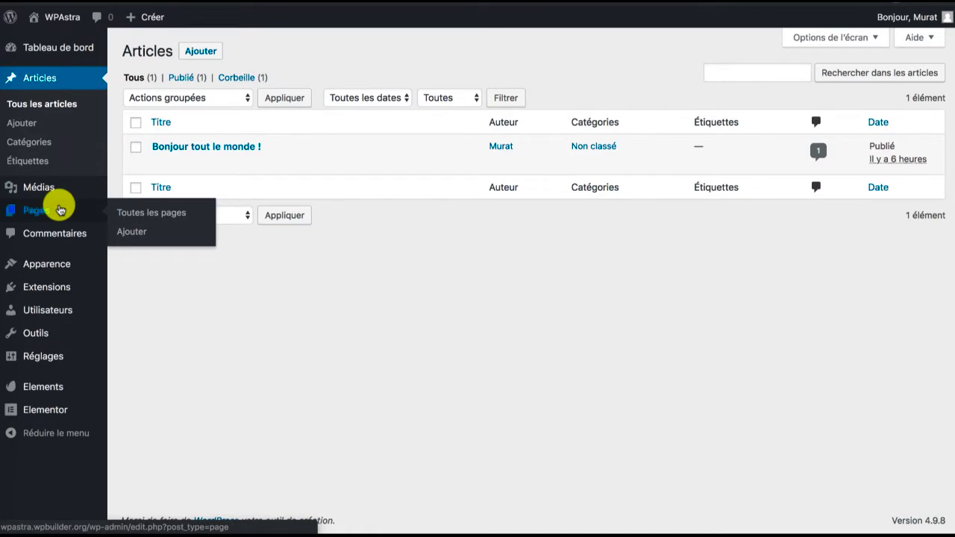
pyautogui.click(202, 51)
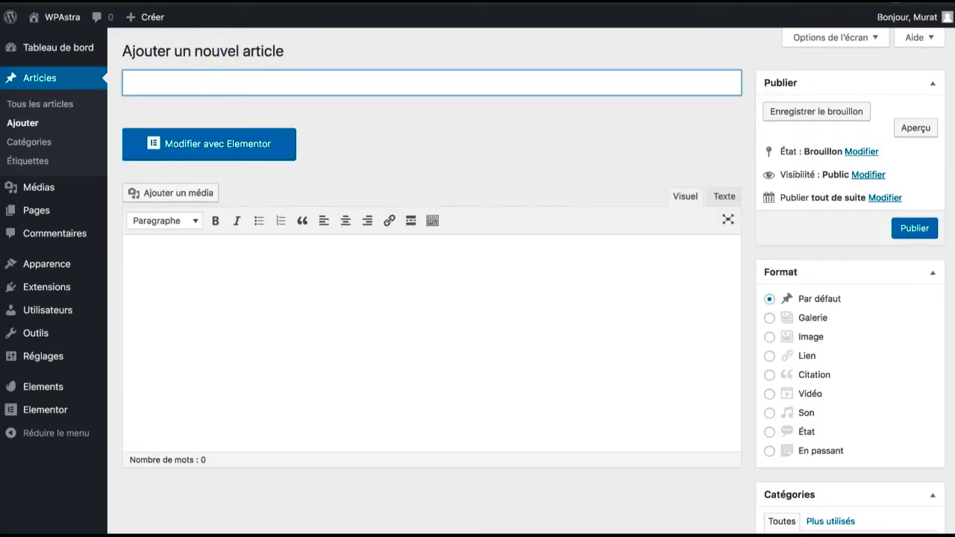
pyautogui.write('Mon article')
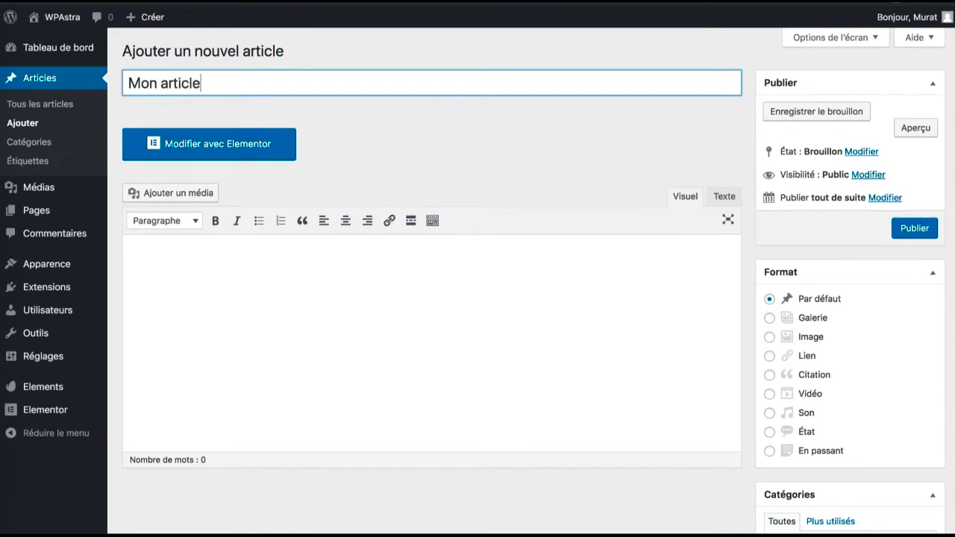
pyautogui.click(815, 111)
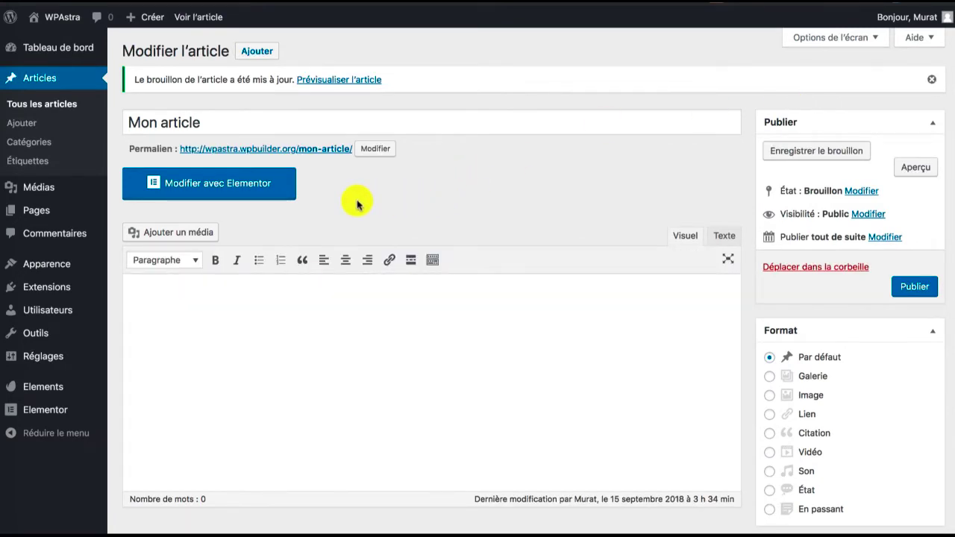
# Open the "Mon article" draft in the Elementor editor and look through the available widgets
pyautogui.click(265, 191)
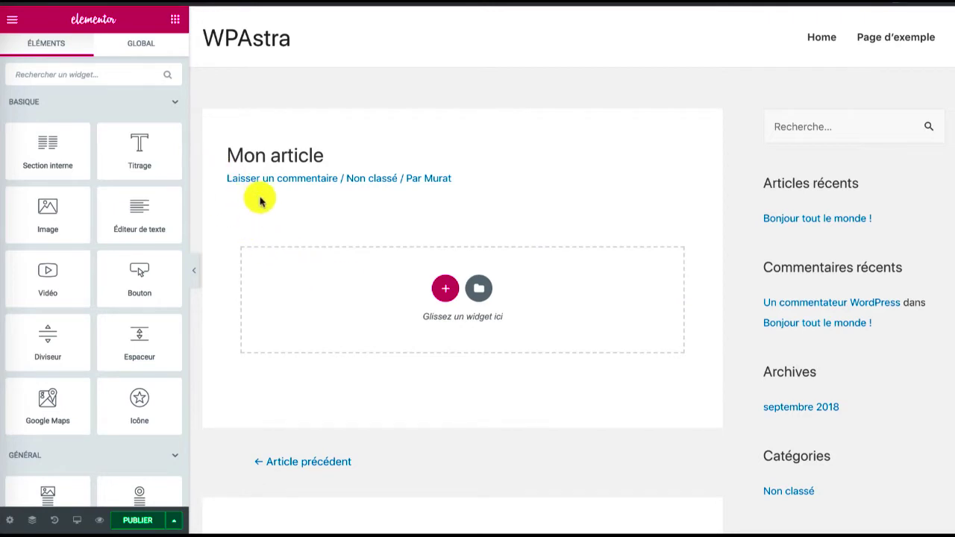
pyautogui.scroll(-1, 261, 201)
pyautogui.scroll(-1, 261, 202)
pyautogui.scroll(1, 261, 202)
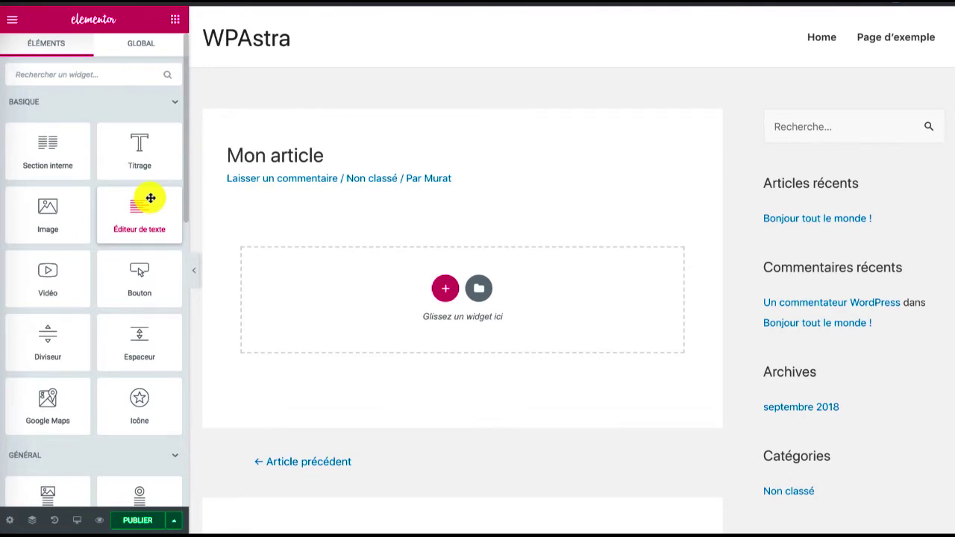
pyautogui.scroll(-10, 150, 198)
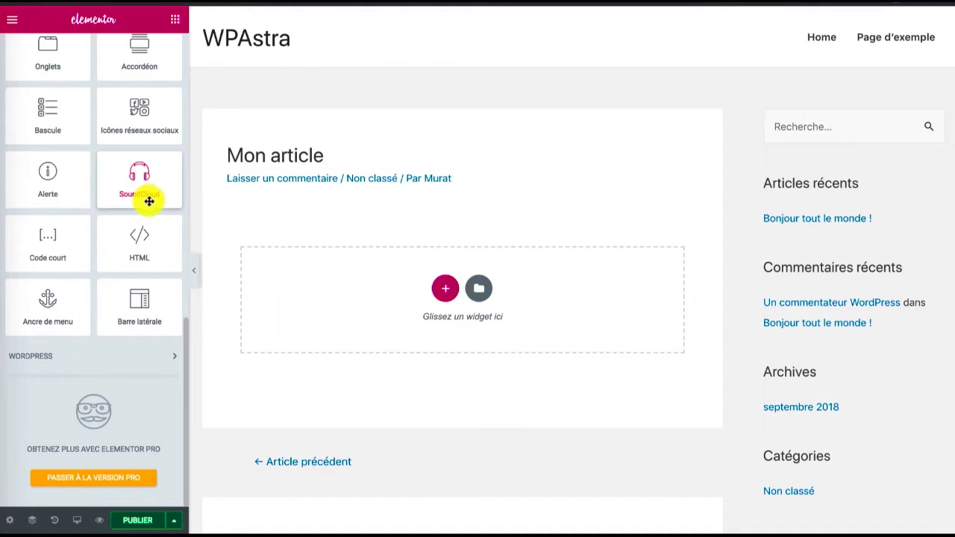
# In the post's page settings, toggle title hiding on and back off, and set the page layout to "Elementor canevas"
pyautogui.click(12, 521)
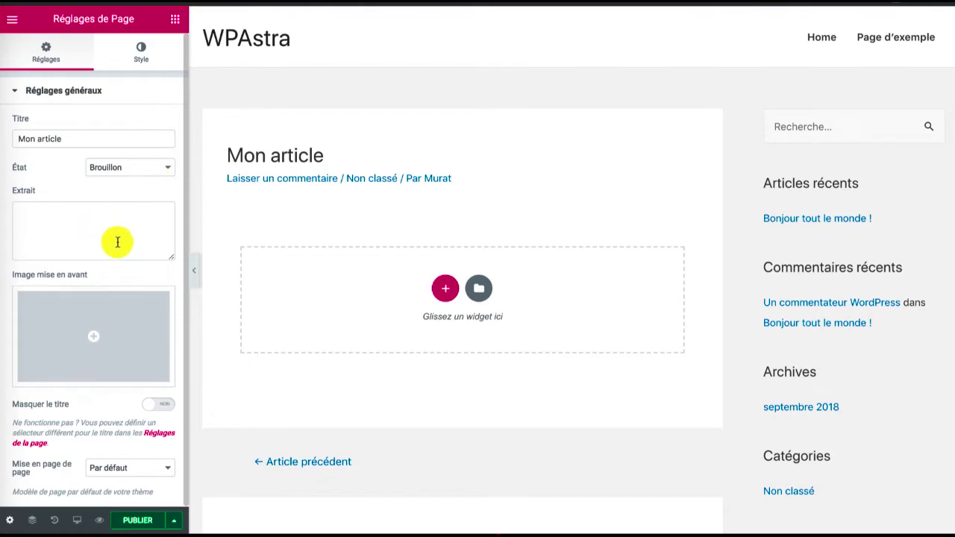
pyautogui.click(153, 407)
pyautogui.click(153, 408)
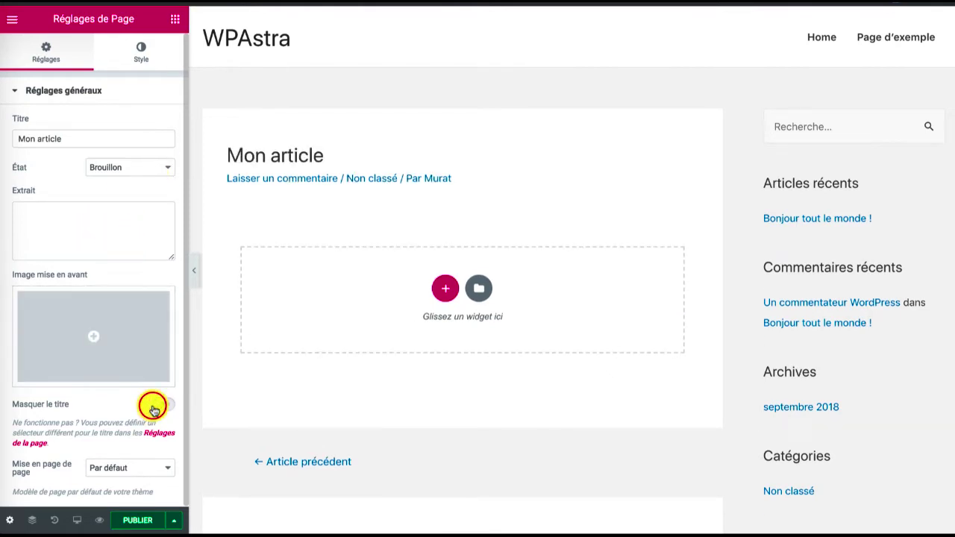
pyautogui.click(120, 469)
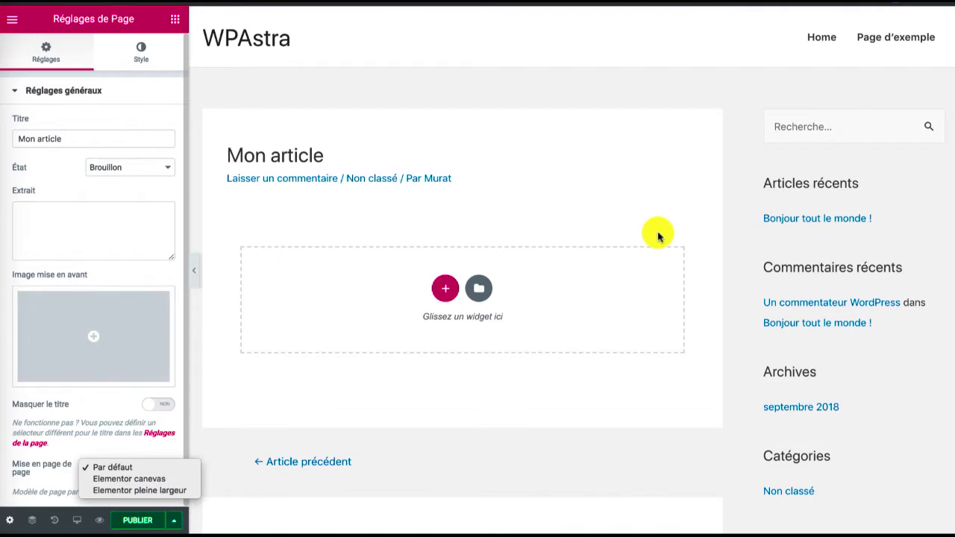
pyautogui.click(166, 479)
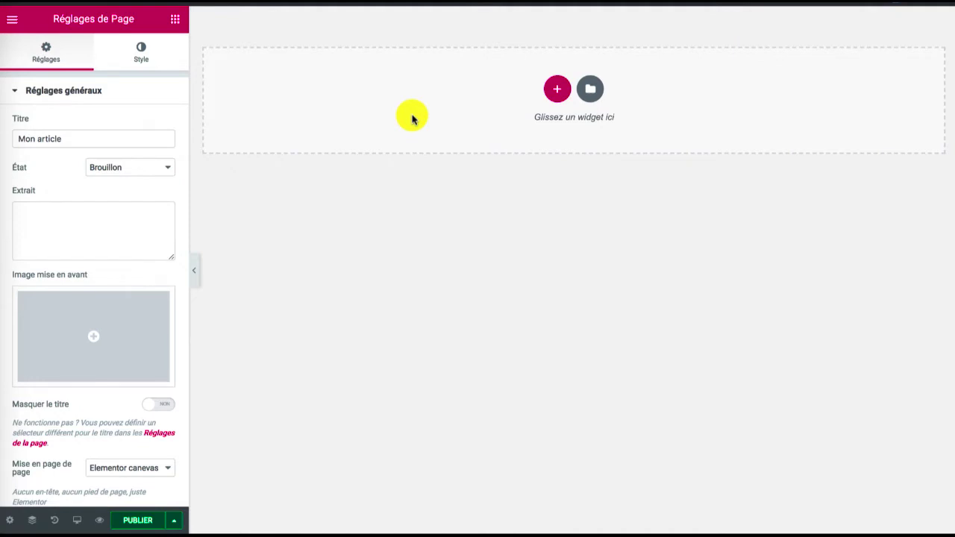
# Set the page layout of "Mon article" to "Elementor pleine largeur"
pyautogui.click(147, 468)
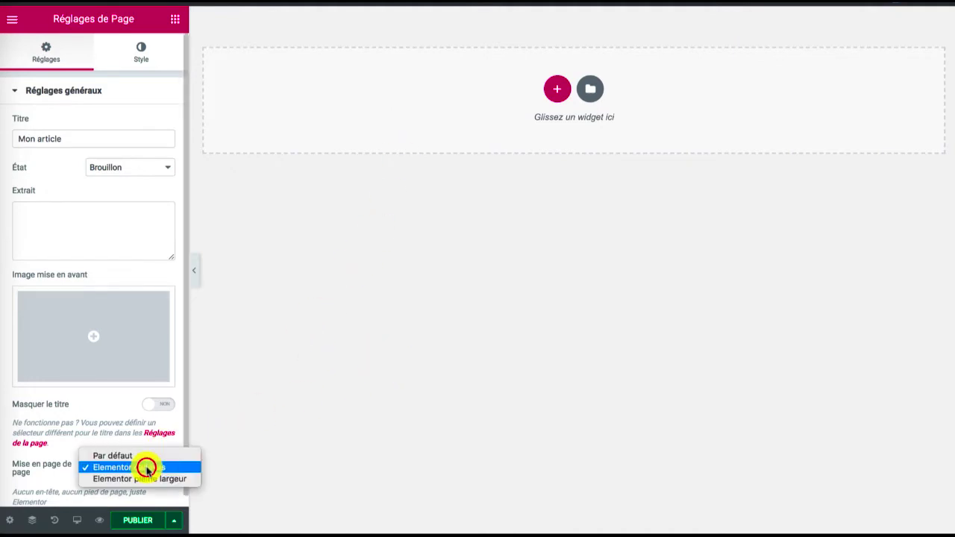
pyautogui.click(145, 479)
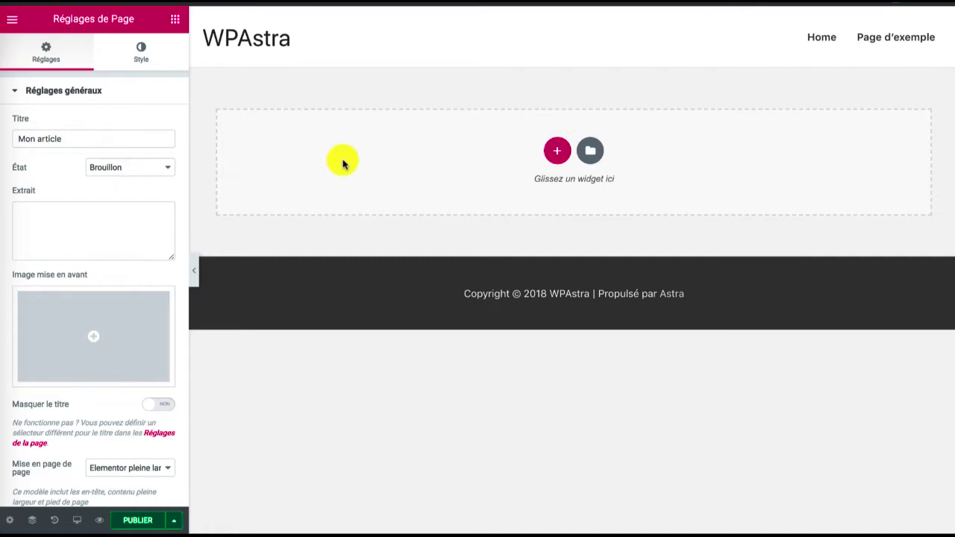
pyautogui.scroll(-1, 183, 261)
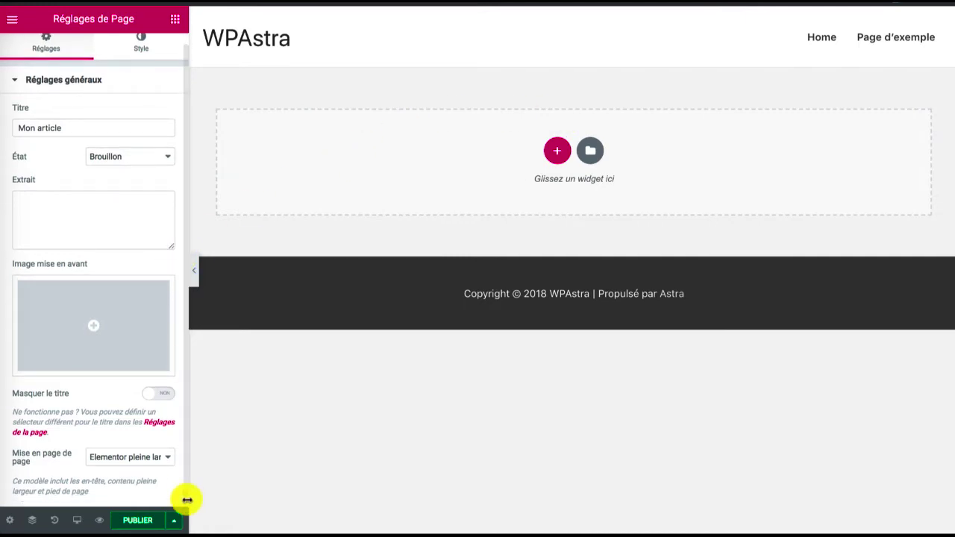
# View the save options offered for the draft and return to its page settings
pyautogui.click(176, 522)
pyautogui.click(125, 470)
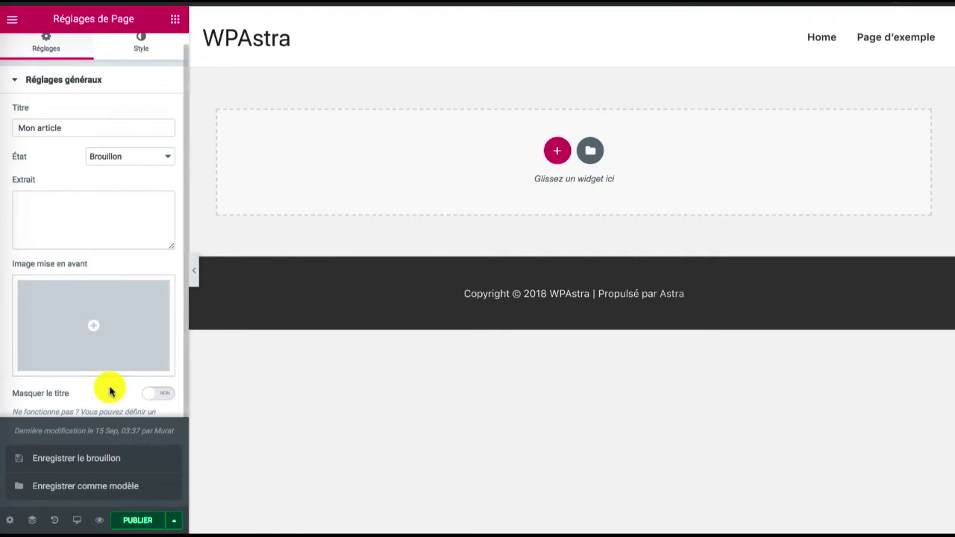
pyautogui.click(173, 520)
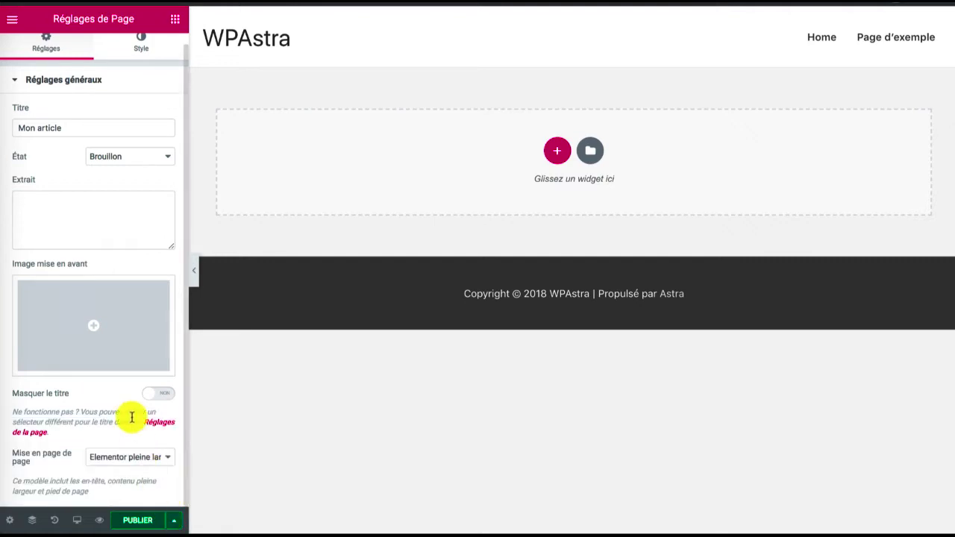
pyautogui.scroll(1, 130, 411)
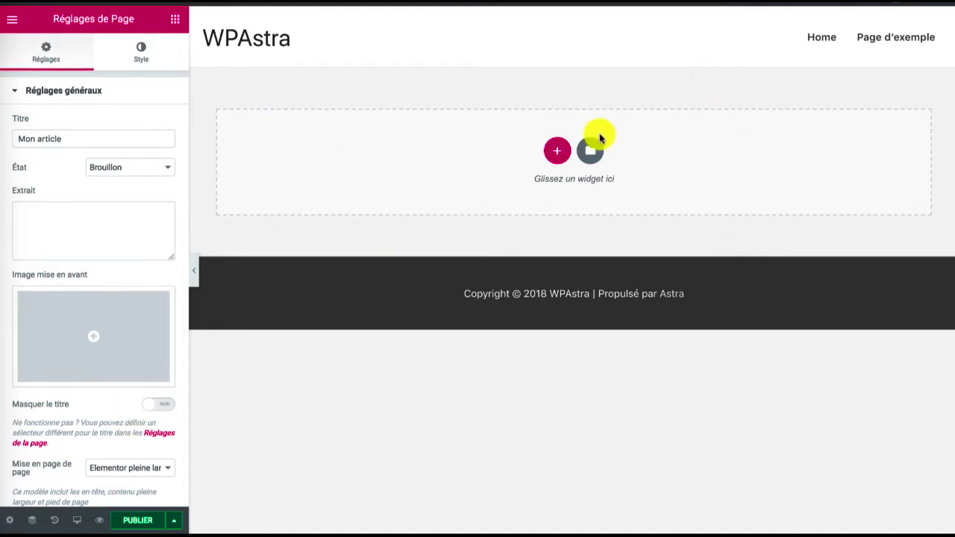
# Look over the widget list and the editor's main menu with its style and settings entries
pyautogui.click(174, 19)
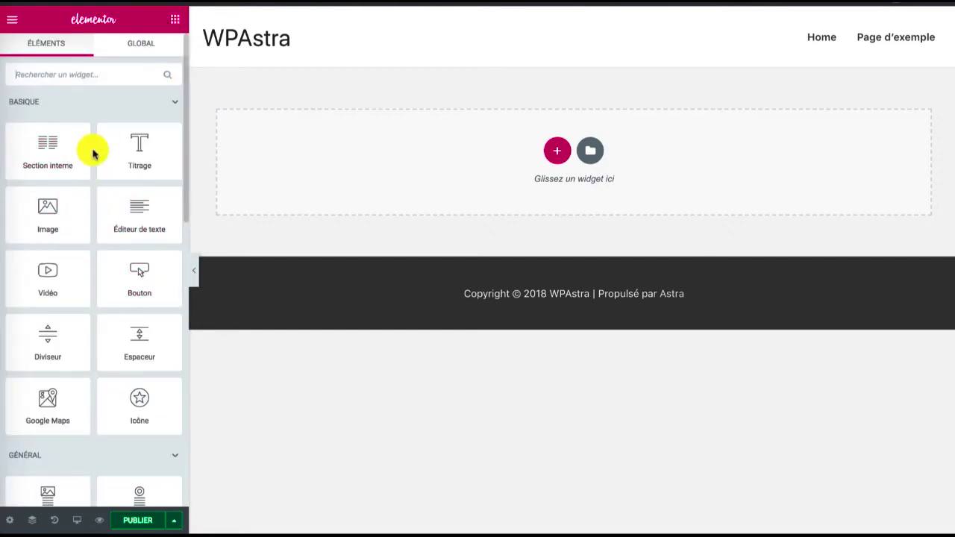
pyautogui.click(177, 22)
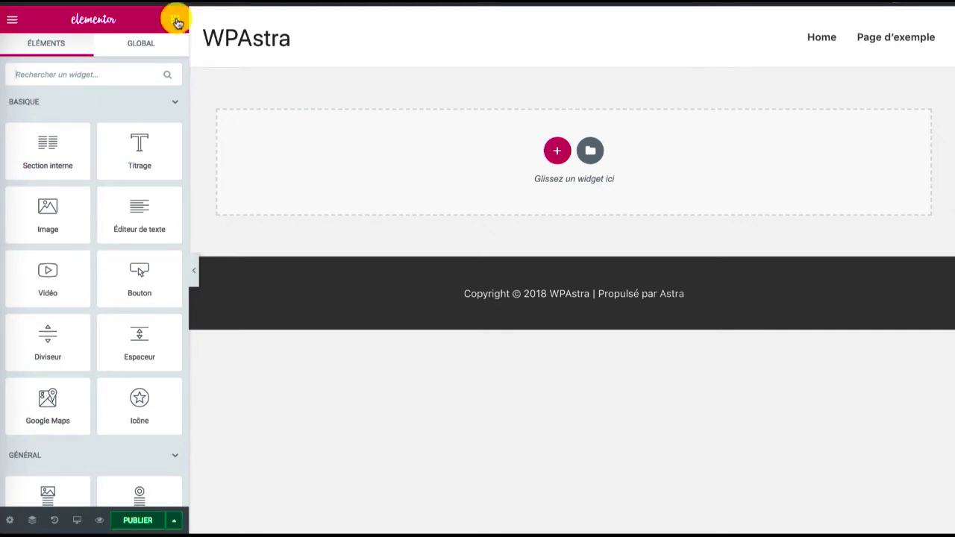
pyautogui.click(13, 20)
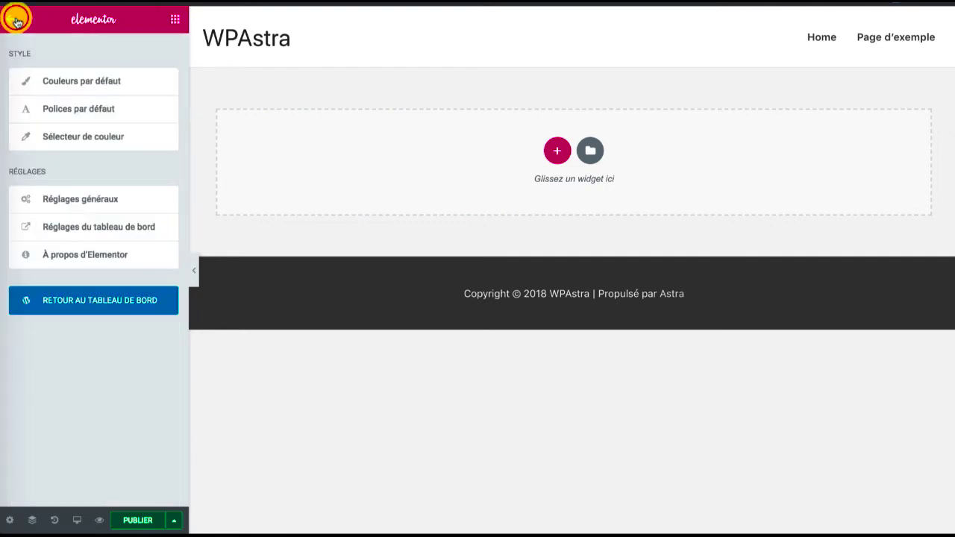
pyautogui.click(173, 23)
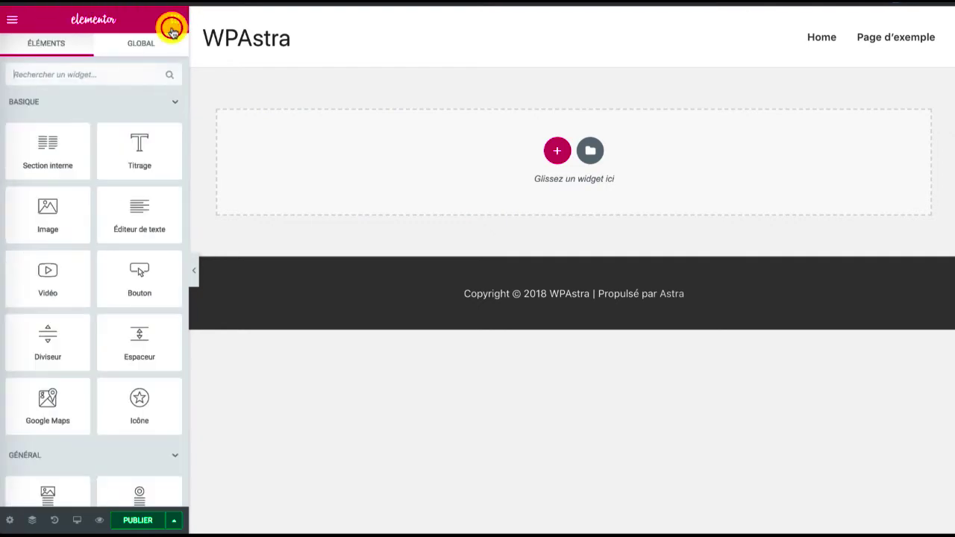
pyautogui.click(12, 21)
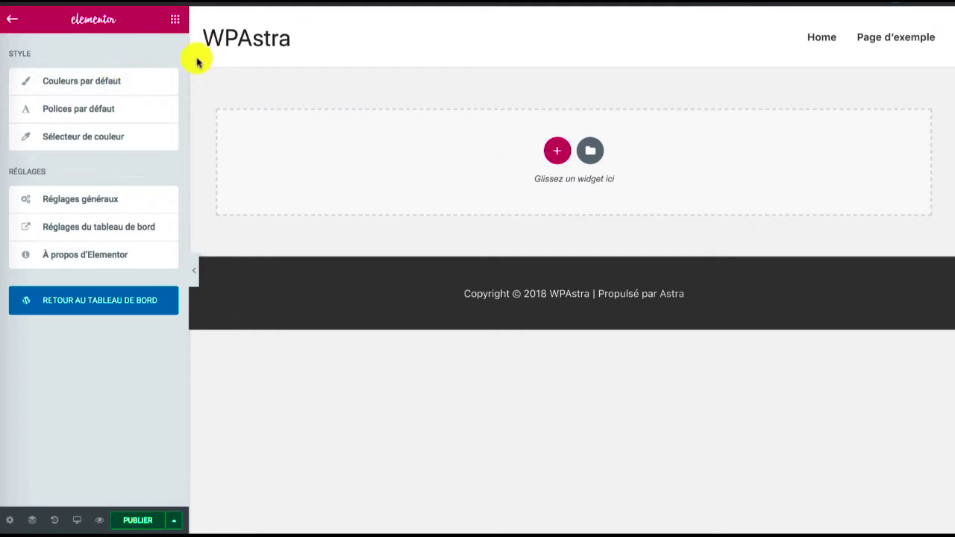
pyautogui.click(173, 20)
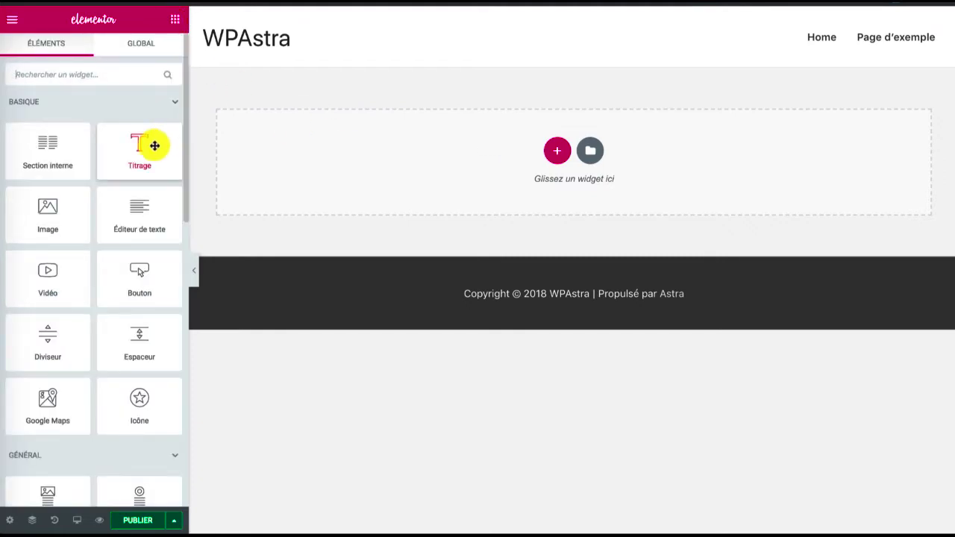
# Try adding a single-column section with a Titrage widget in it, and delete the section
pyautogui.click(557, 150)
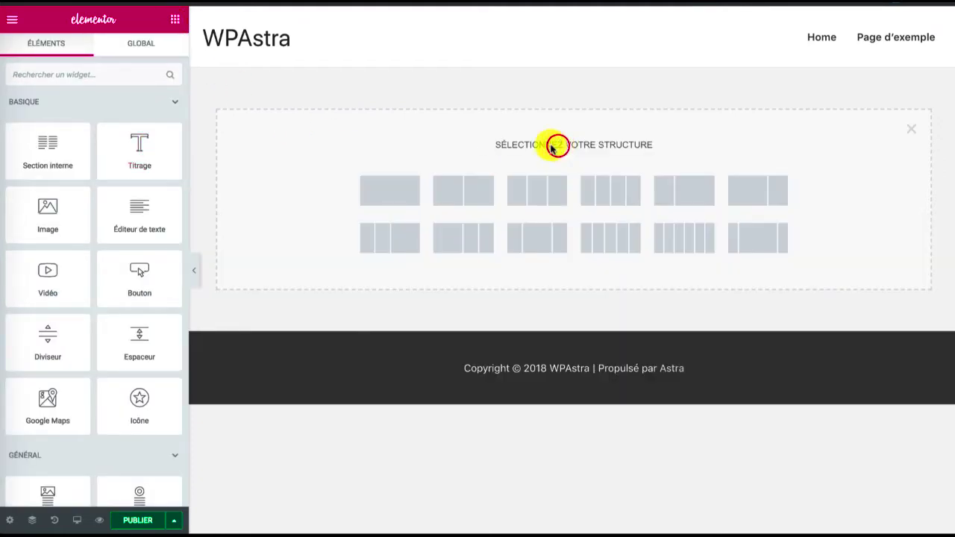
pyautogui.click(390, 197)
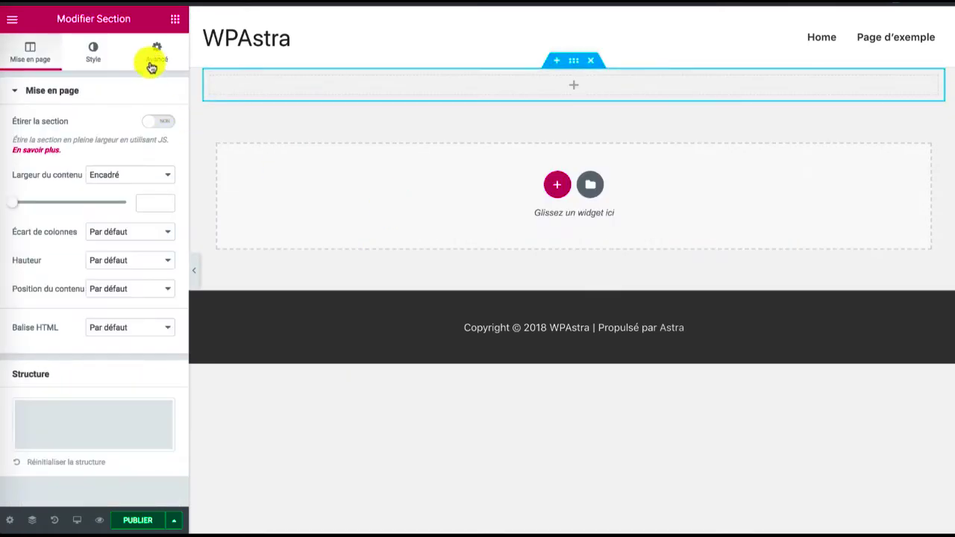
pyautogui.click(172, 21)
pyautogui.moveTo(145, 132); pyautogui.dragTo(404, 87)
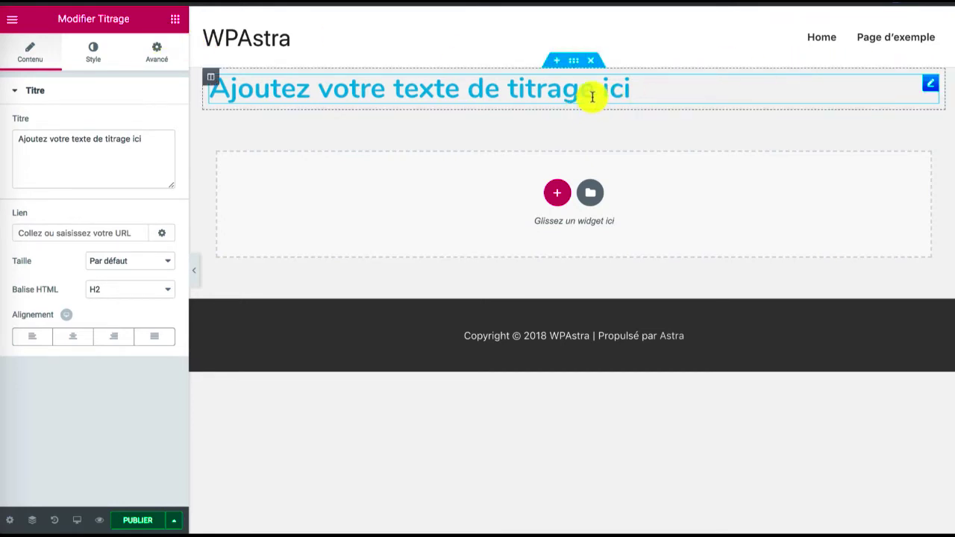
pyautogui.click(592, 62)
# Choose the Pastel palette for the default colours and apply it
pyautogui.click(11, 30)
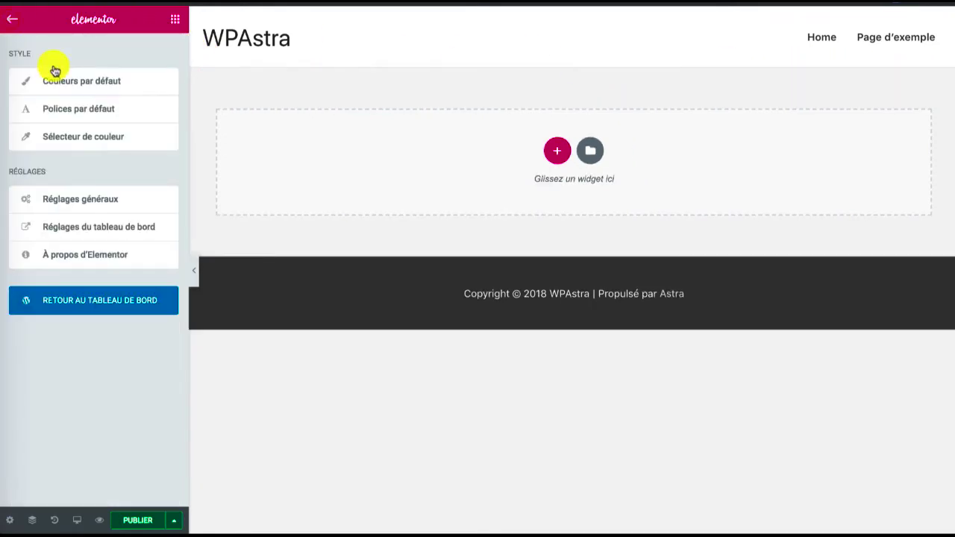
pyautogui.click(73, 80)
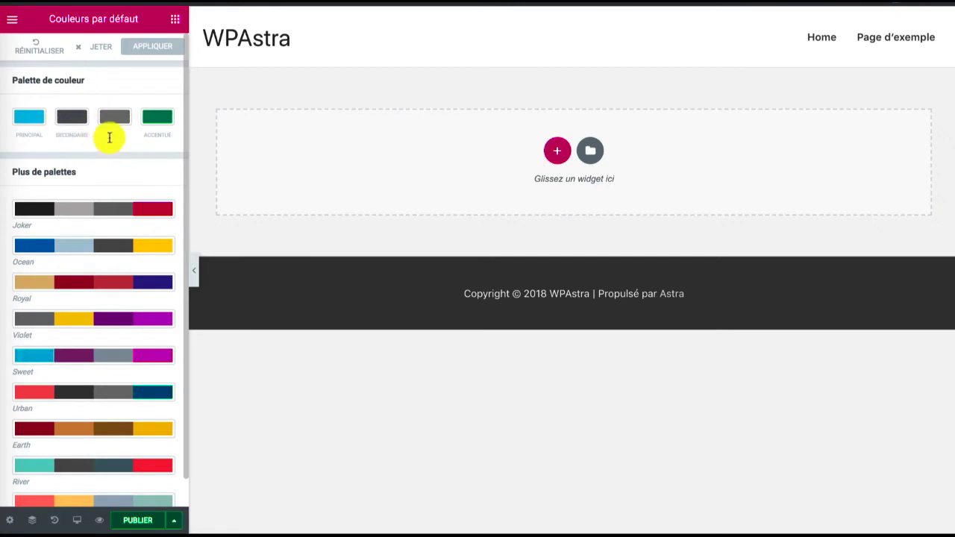
pyautogui.scroll(-1, 99, 114)
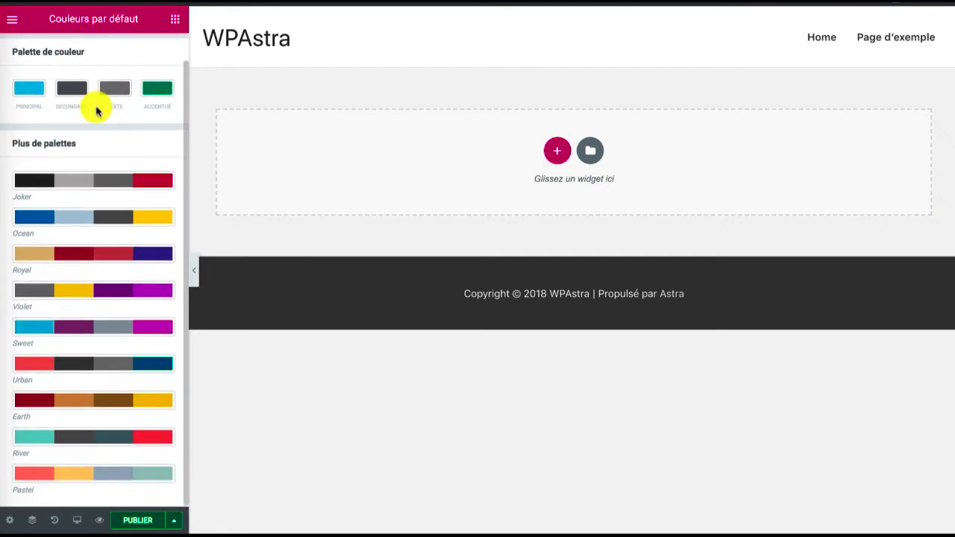
pyautogui.click(91, 177)
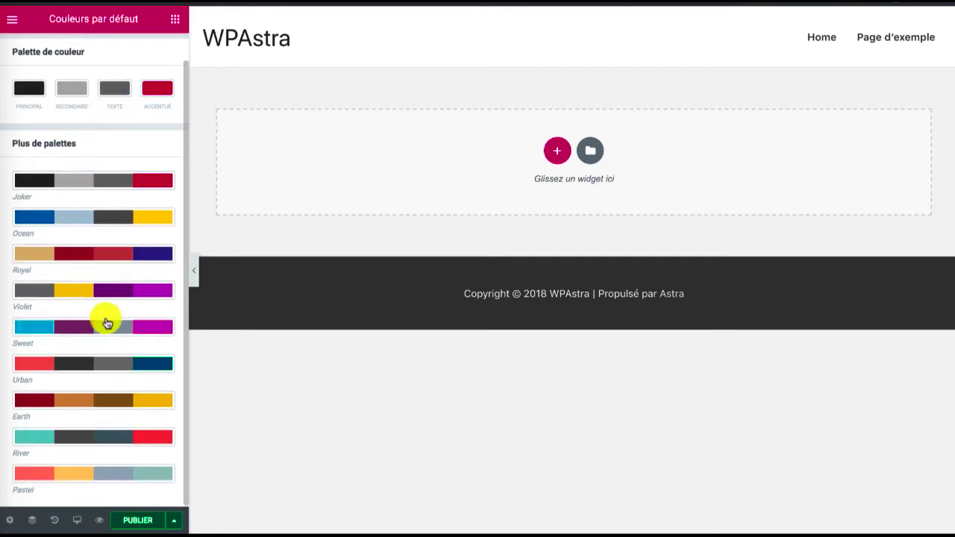
pyautogui.click(89, 472)
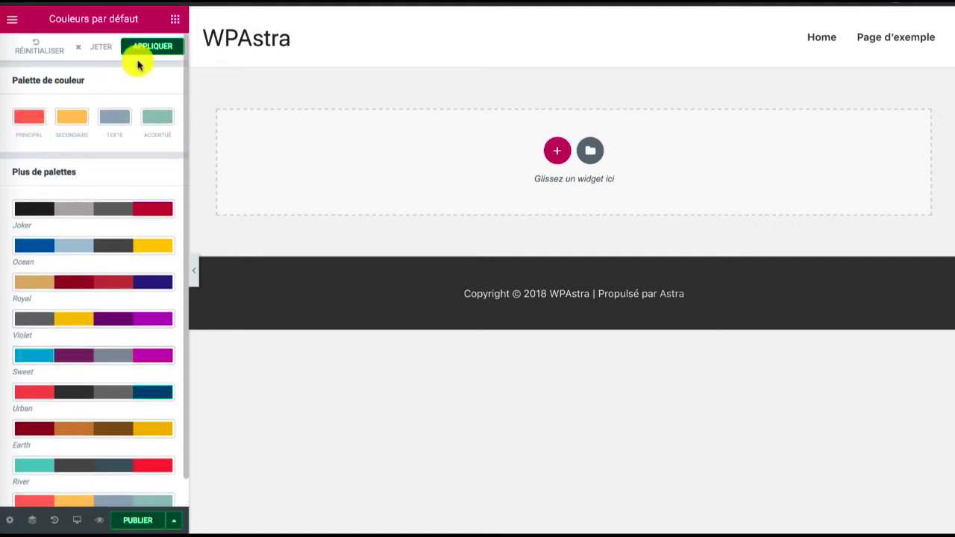
pyautogui.click(142, 45)
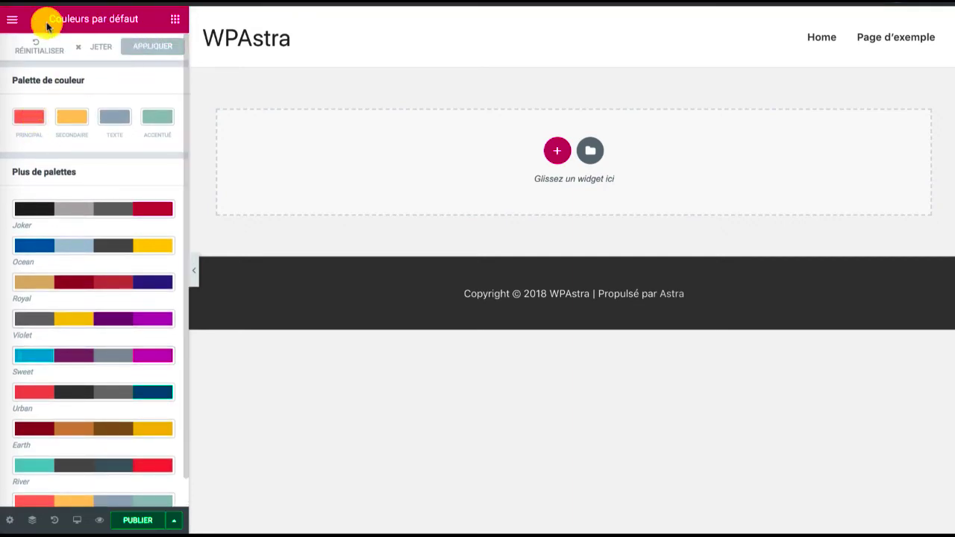
# In the default fonts, set the Titrage principal family to Montserrat
pyautogui.click(12, 18)
pyautogui.click(87, 107)
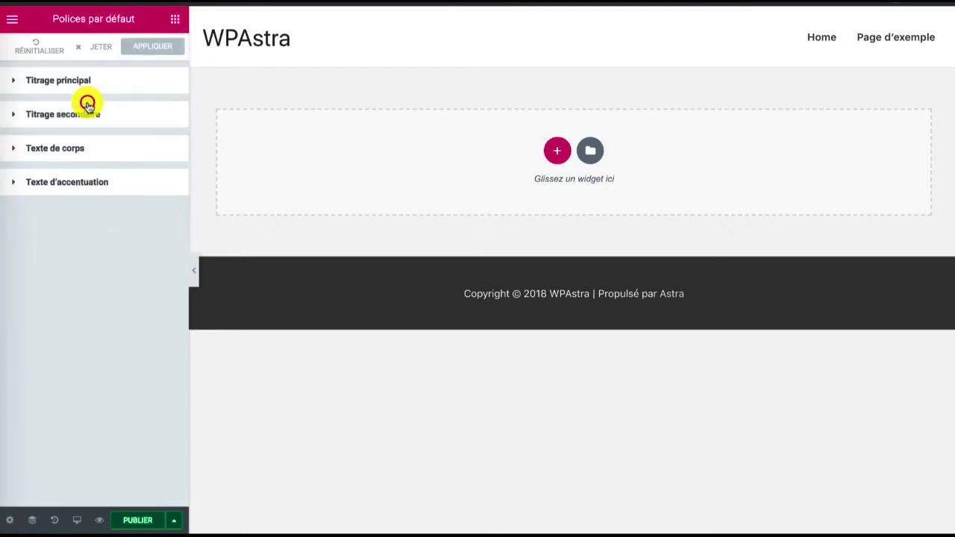
pyautogui.click(69, 82)
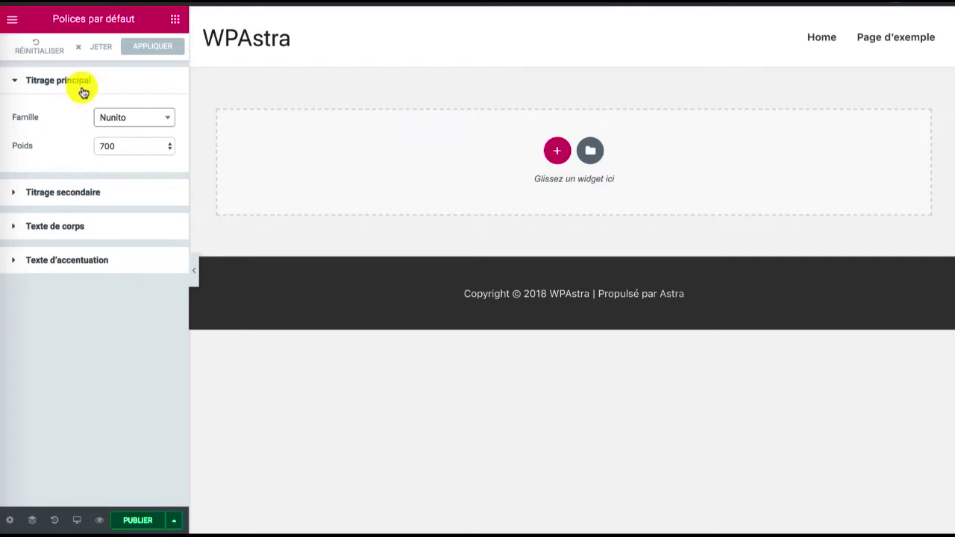
pyautogui.click(127, 117)
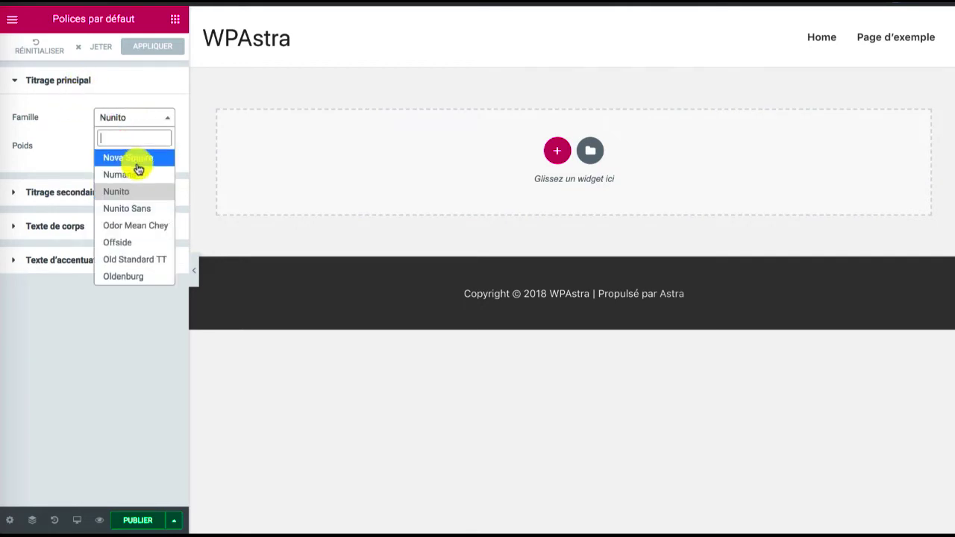
pyautogui.write('mont')
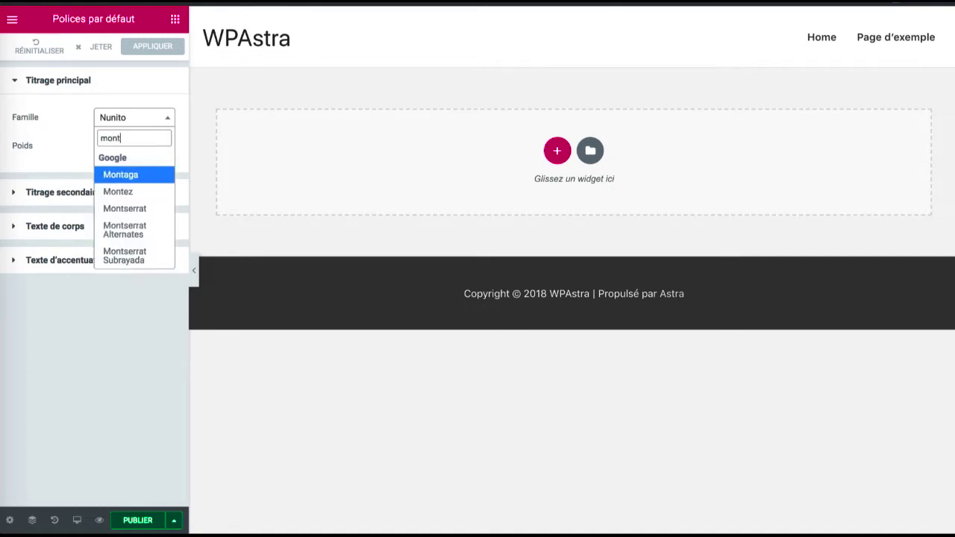
pyautogui.click(157, 208)
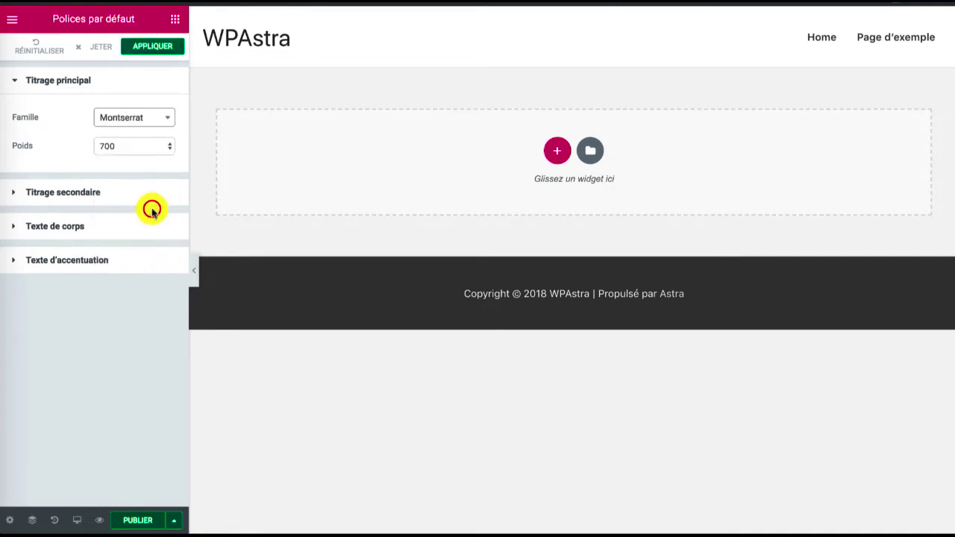
# Set the Titrage principal font family to Nunito with weight 700
pyautogui.click(124, 124)
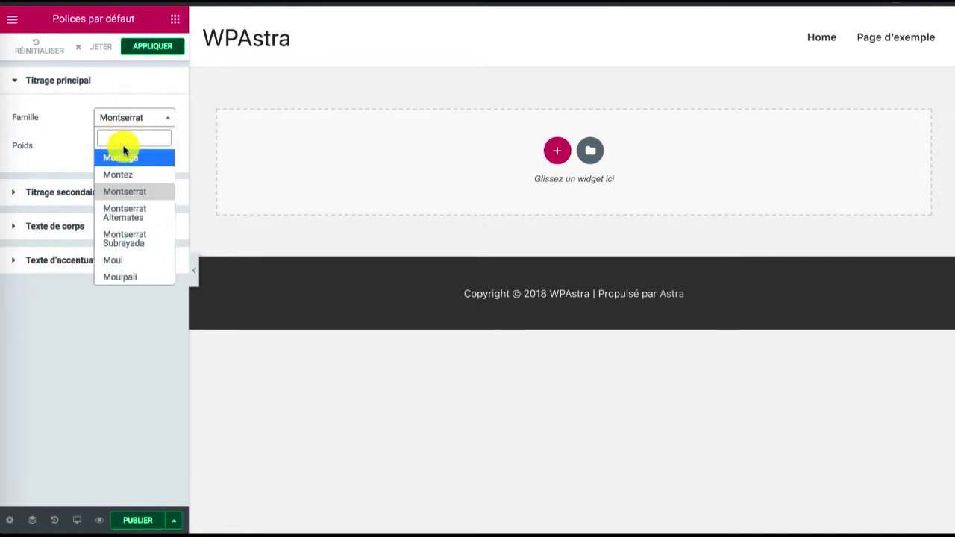
pyautogui.write('nuni')
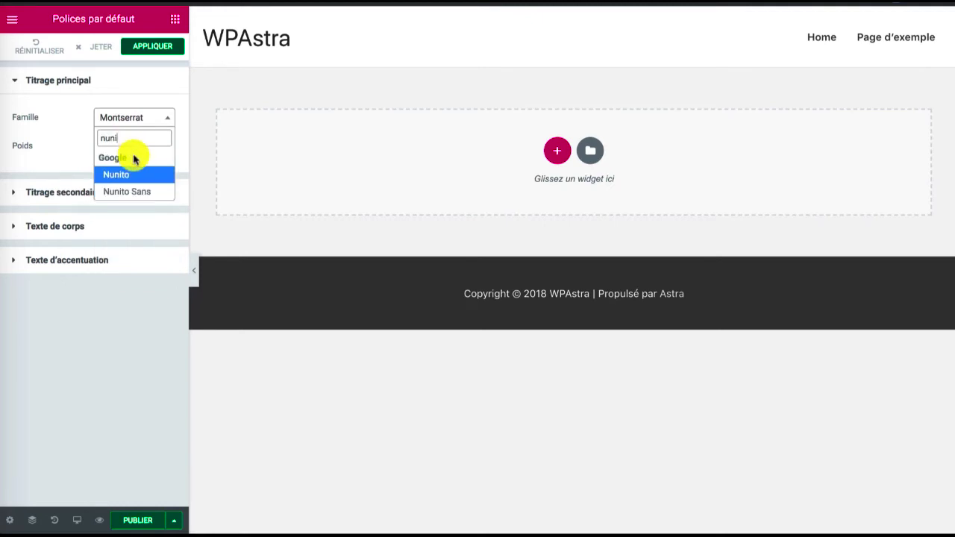
pyautogui.click(122, 174)
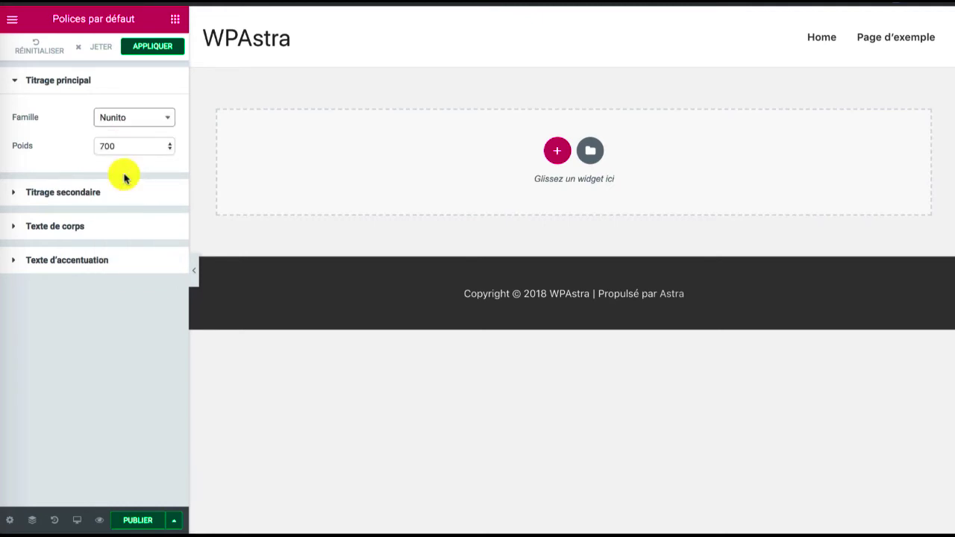
pyautogui.click(112, 147)
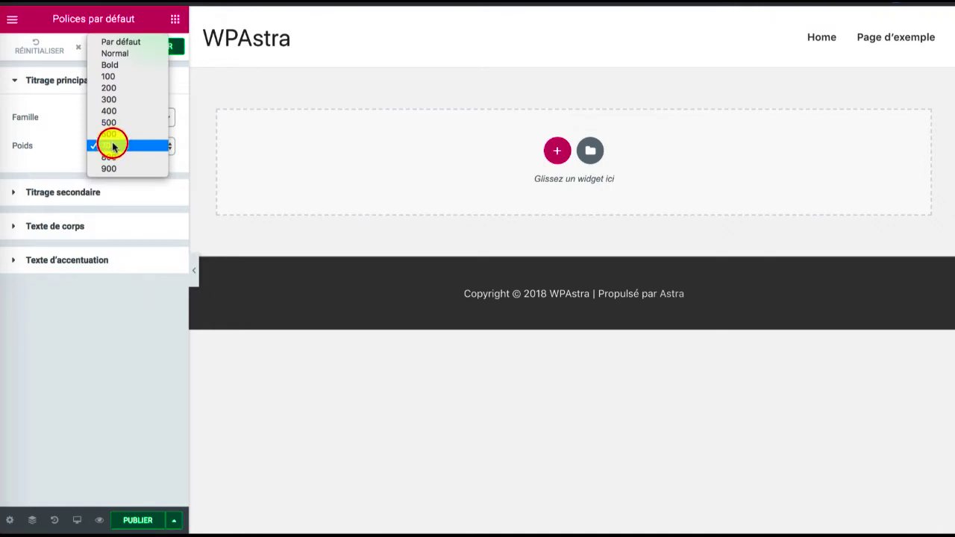
pyautogui.click(112, 146)
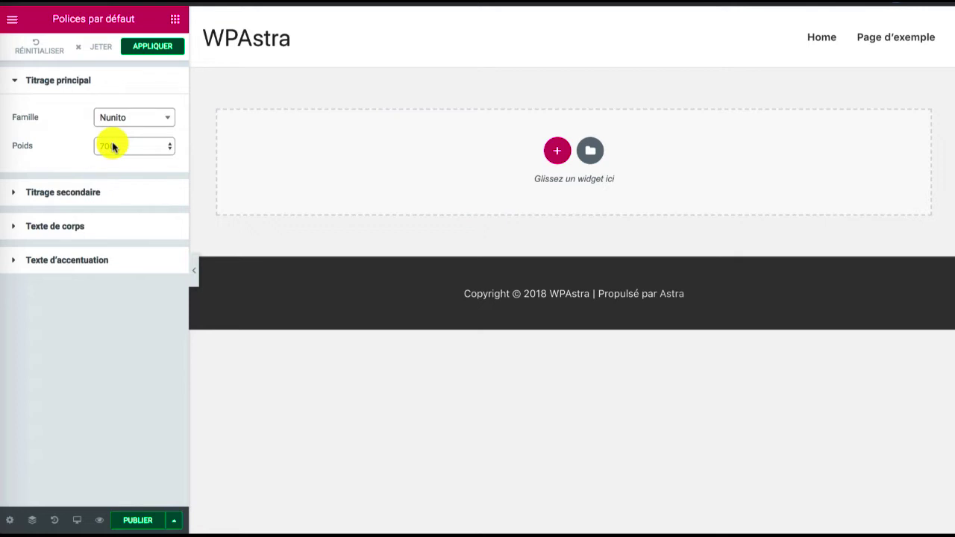
# Review the Titrage secondaire and Texte de corps fonts, and apply the default font settings
pyautogui.click(79, 192)
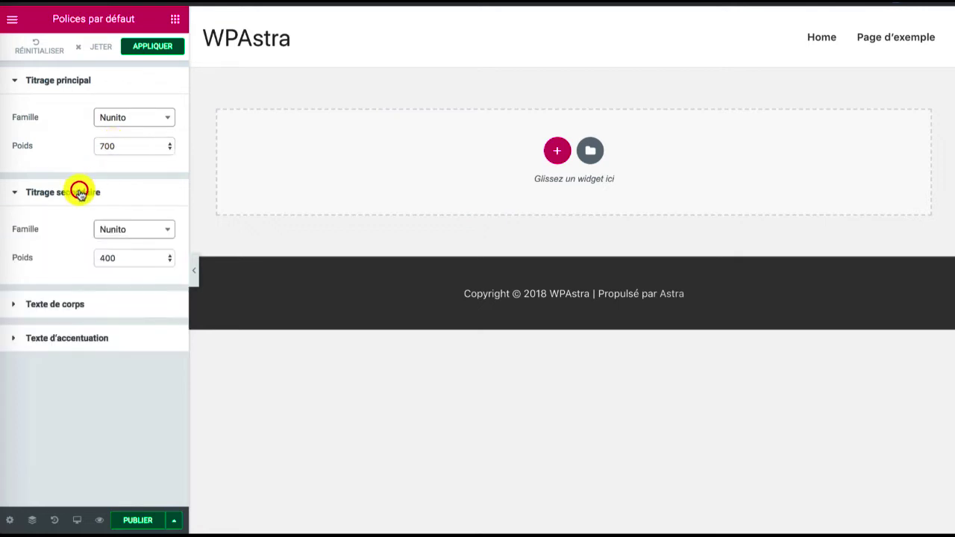
pyautogui.click(98, 306)
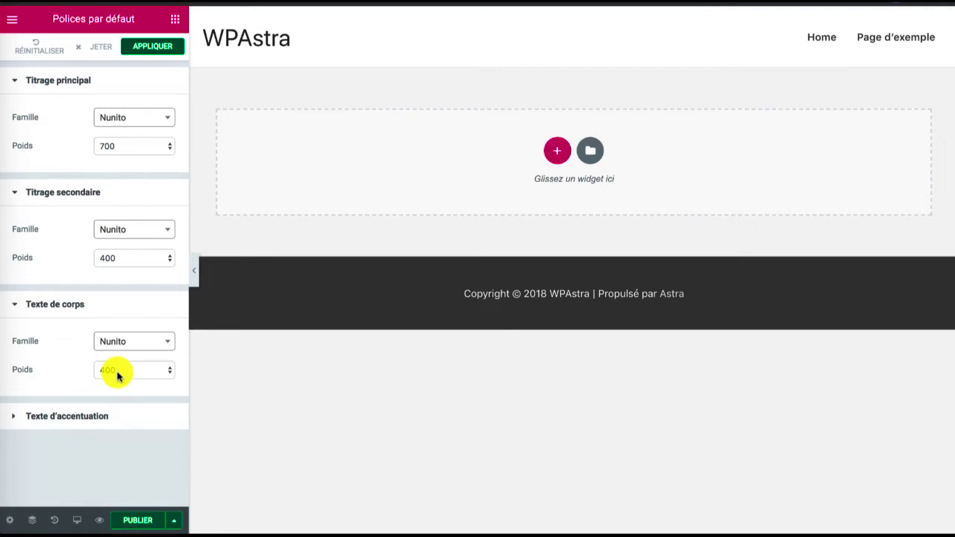
pyautogui.click(143, 46)
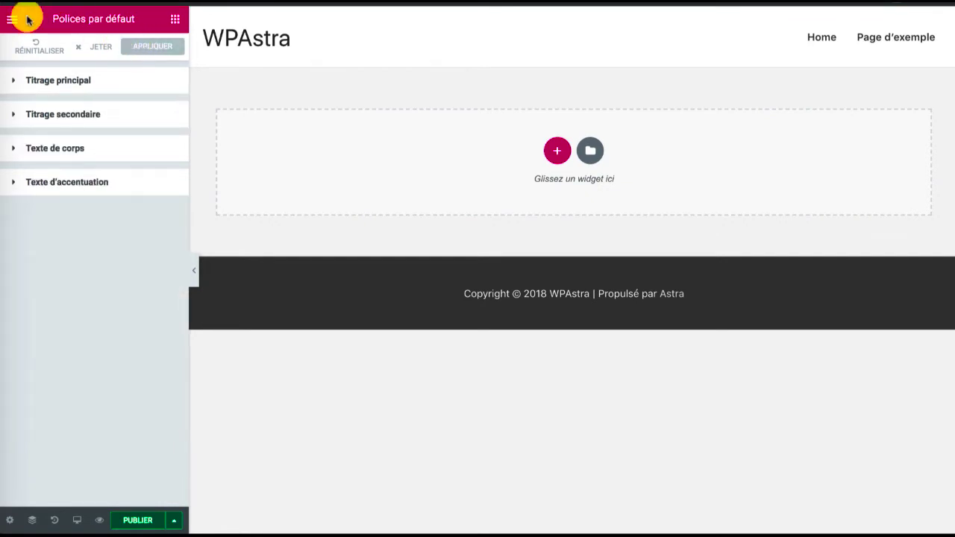
# Look through the Basique and Général widget lists in the Elementor elements library
pyautogui.click(172, 21)
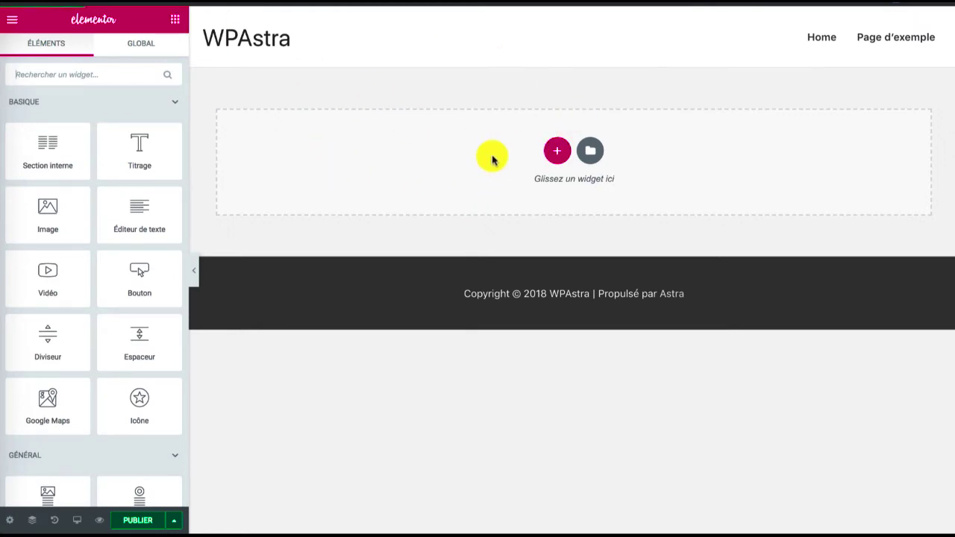
pyautogui.scroll(-1, 98, 161)
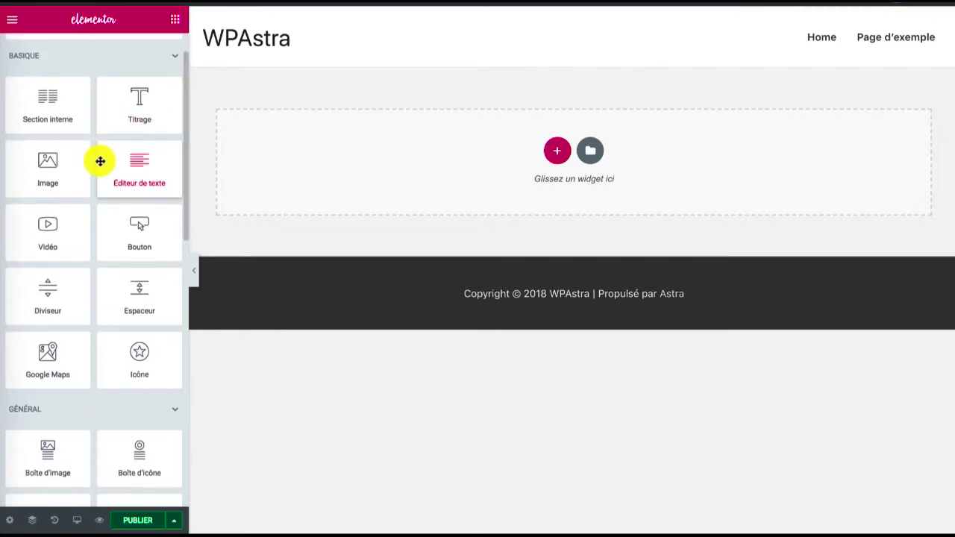
pyautogui.scroll(-2, 82, 116)
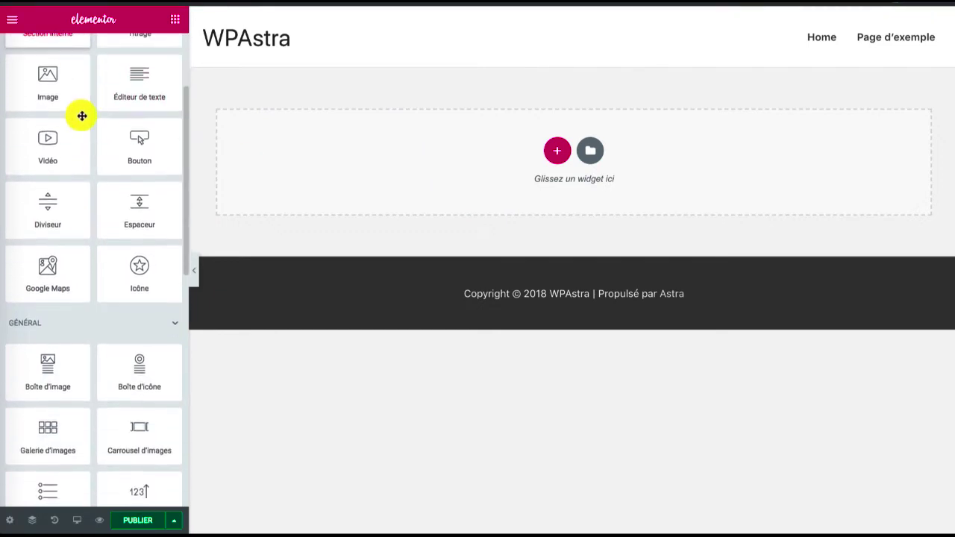
pyautogui.scroll(-5, 81, 117)
pyautogui.scroll(-3, 115, 193)
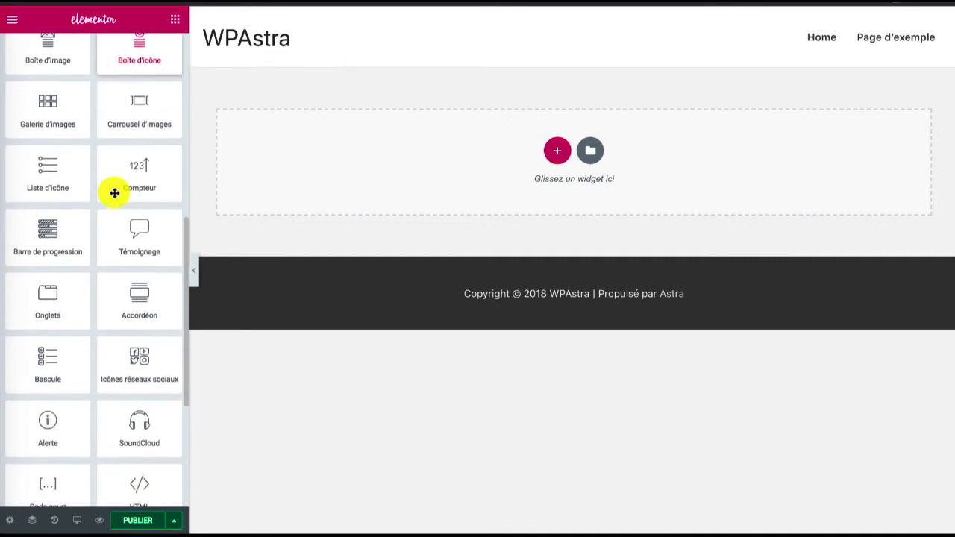
pyautogui.scroll(-6, 114, 193)
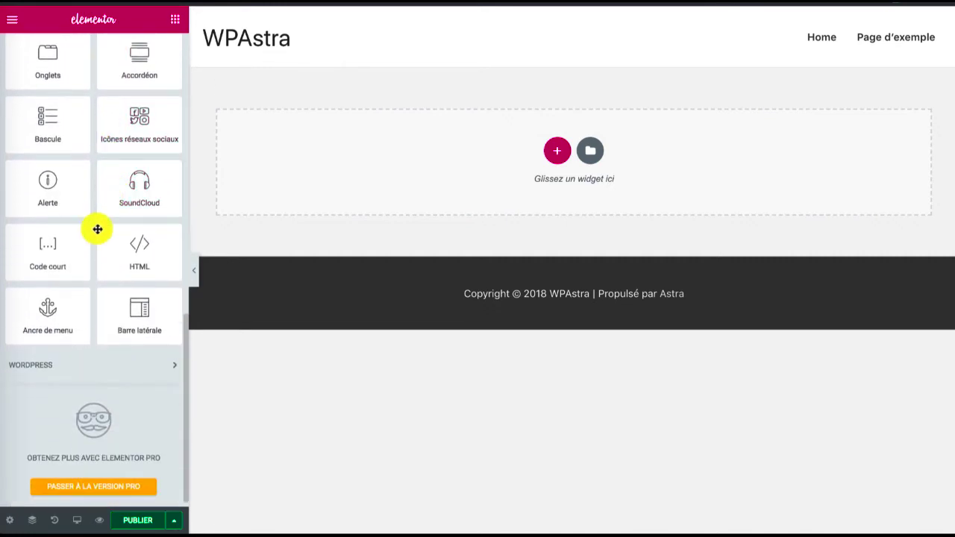
pyautogui.scroll(3, 97, 231)
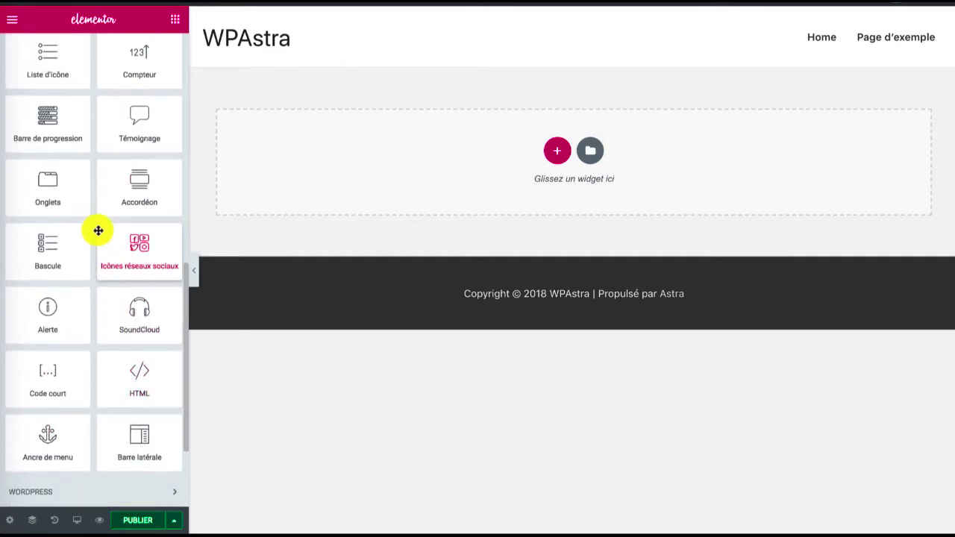
pyautogui.scroll(3, 98, 232)
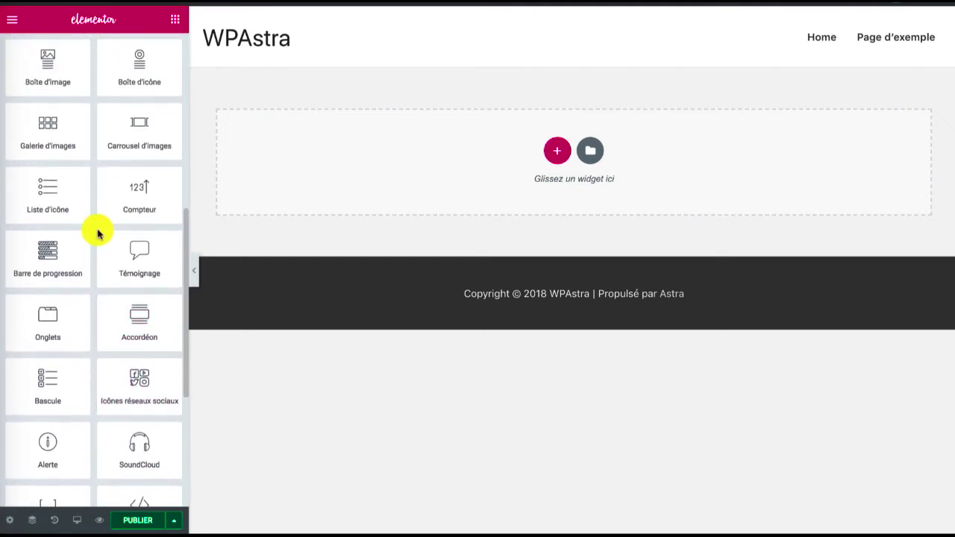
pyautogui.scroll(2, 98, 234)
pyautogui.scroll(5, 97, 230)
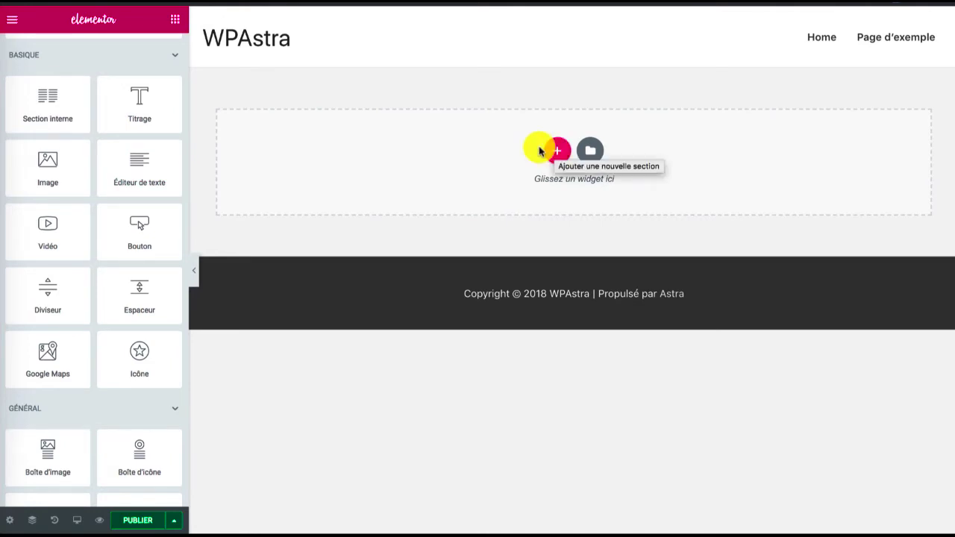
pyautogui.scroll(1, 122, 203)
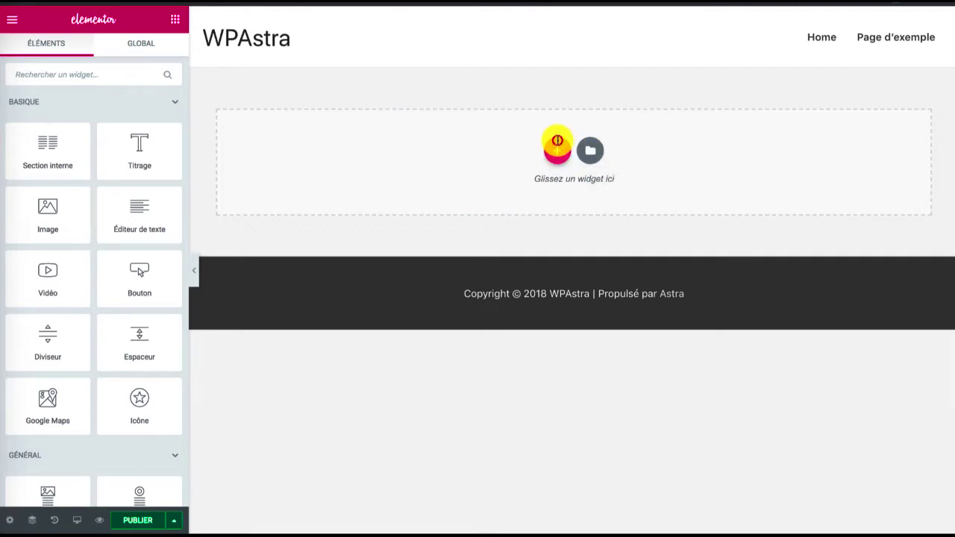
# Add a new single-column section and keep its content width on Encadré
pyautogui.click(557, 150)
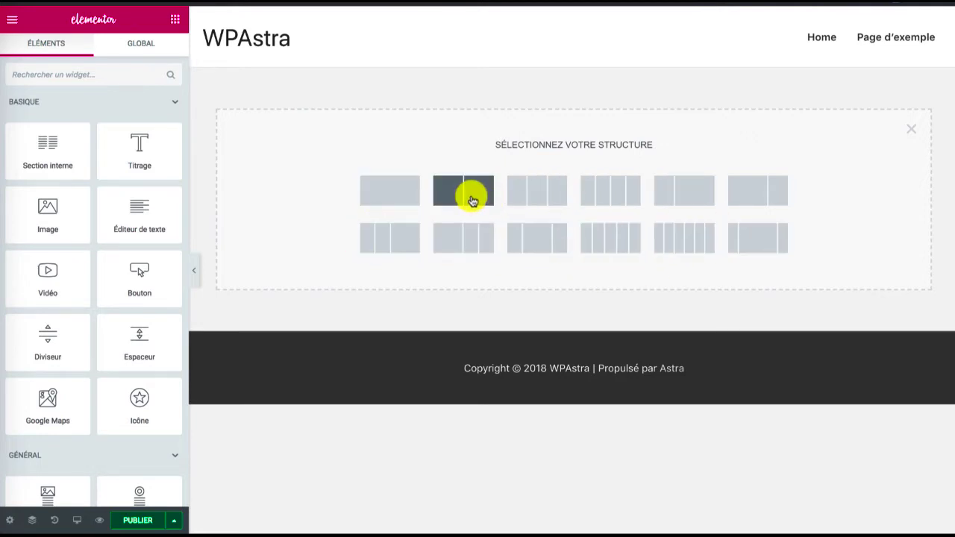
pyautogui.click(411, 200)
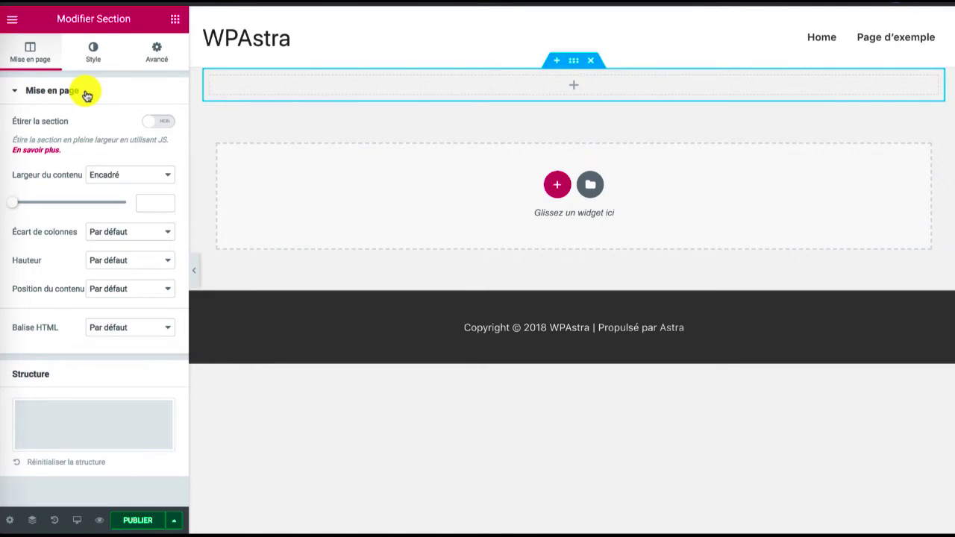
pyautogui.click(114, 176)
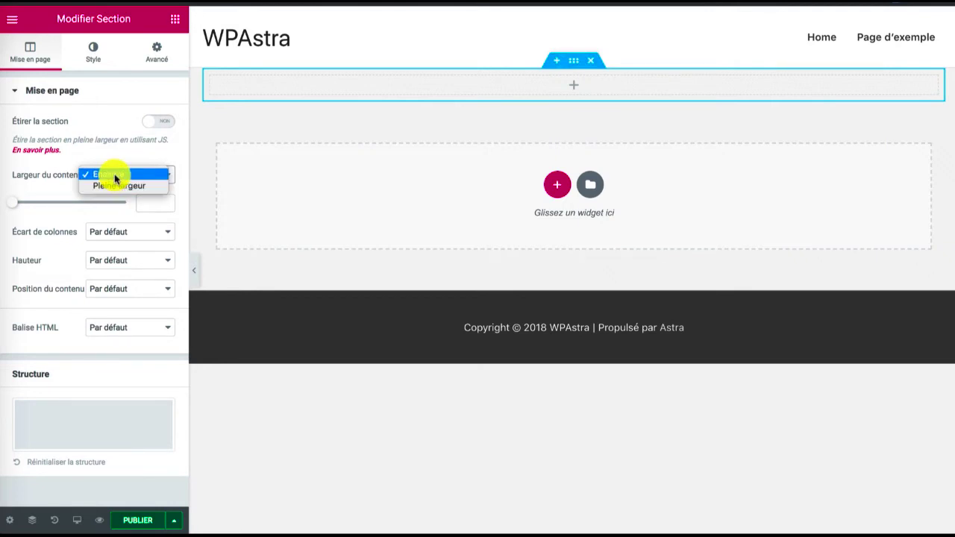
pyautogui.click(43, 175)
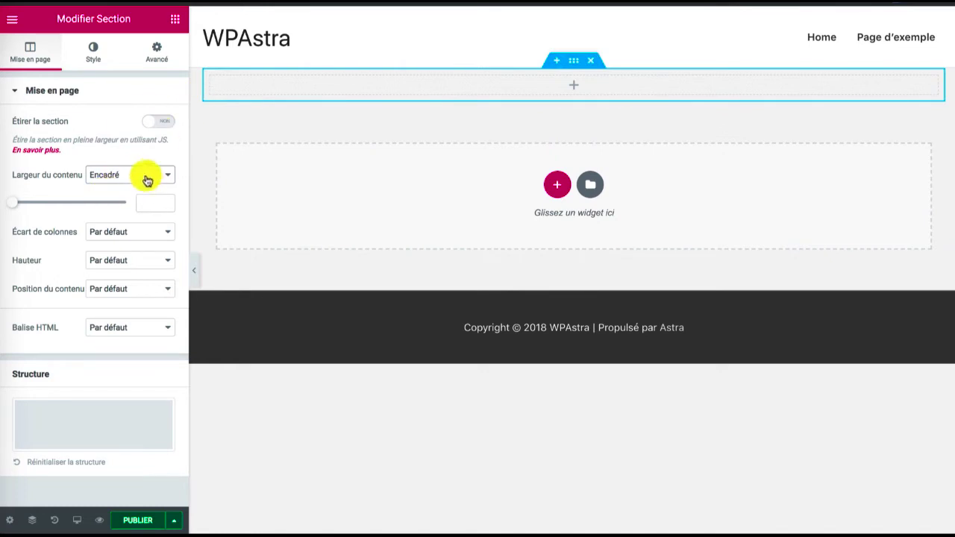
# Try a narrower boxed content width for the section, and clear the value again
pyautogui.moveTo(15, 205)
pyautogui.mouseDown()
pyautogui.moveTo(96, 196)
pyautogui.moveTo(11, 196)
pyautogui.moveTo(20, 195)
pyautogui.mouseUp()
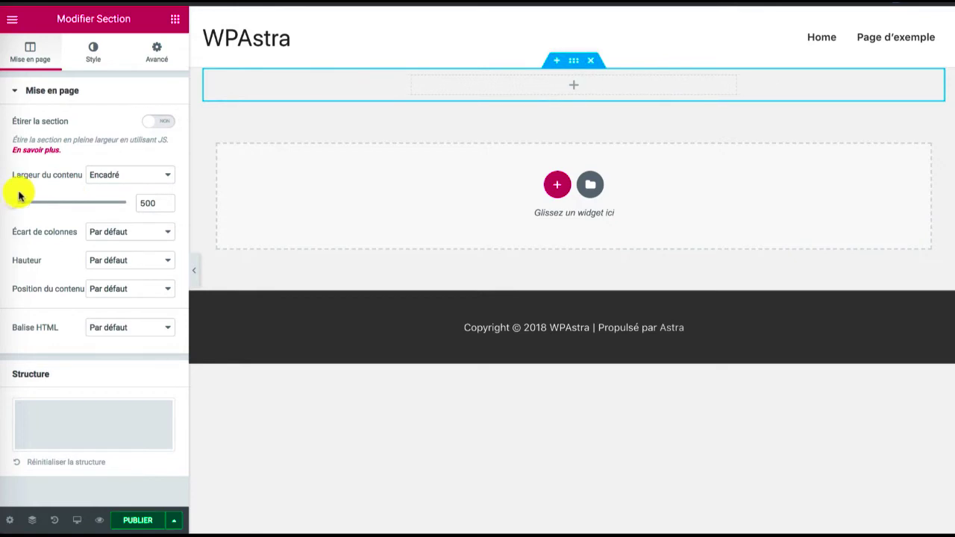
pyautogui.doubleClick(145, 204)
pyautogui.press('BackSpace')
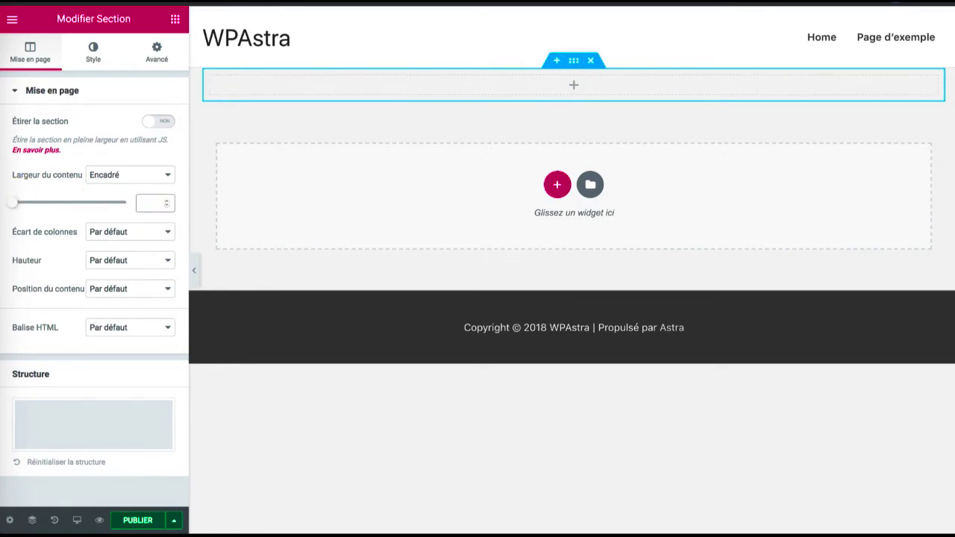
pyautogui.click(127, 175)
pyautogui.click(128, 175)
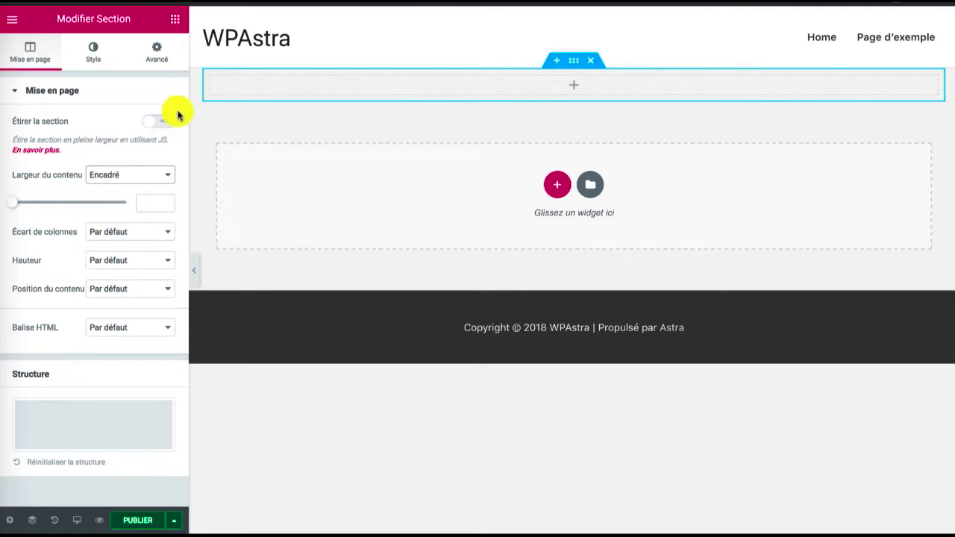
# Examine the section's background and border style settings
pyautogui.click(91, 58)
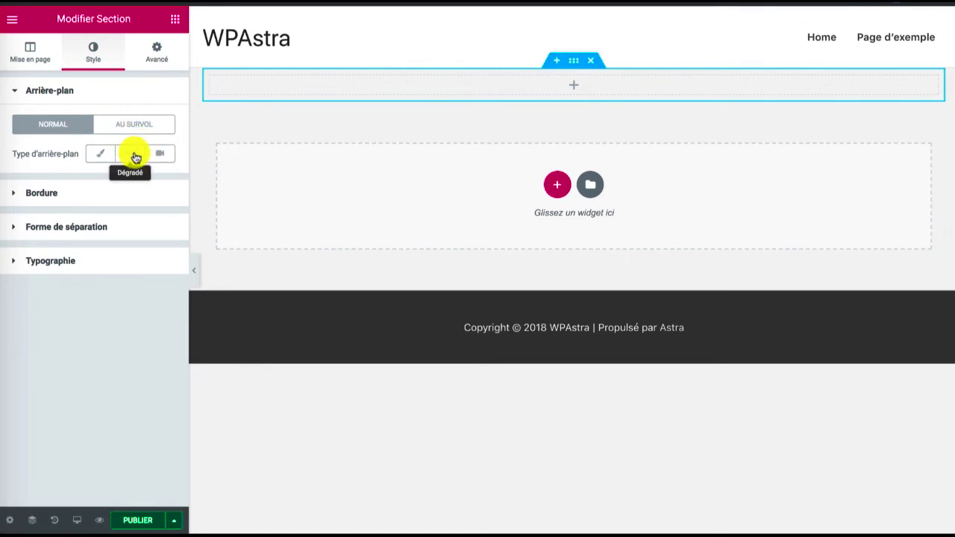
pyautogui.click(81, 193)
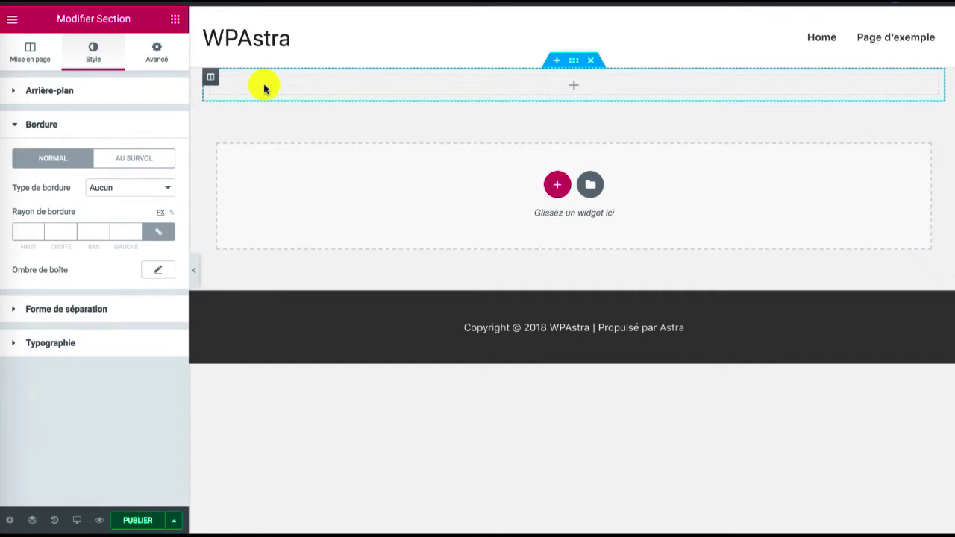
# Place a Titrage widget in the empty section and set its title to "Mon titre génial !"
pyautogui.click(175, 20)
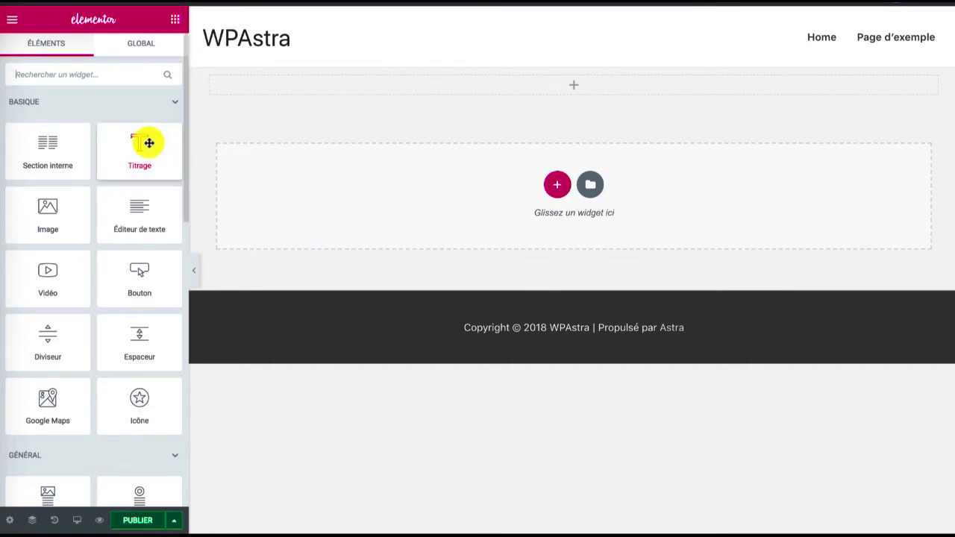
pyautogui.moveTo(147, 143); pyautogui.dragTo(315, 87)
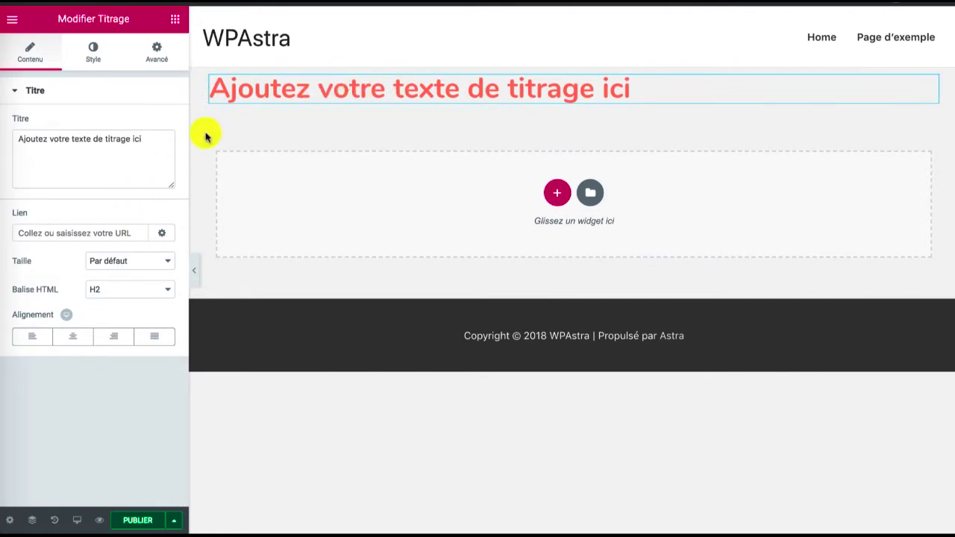
pyautogui.tripleClick(120, 138)
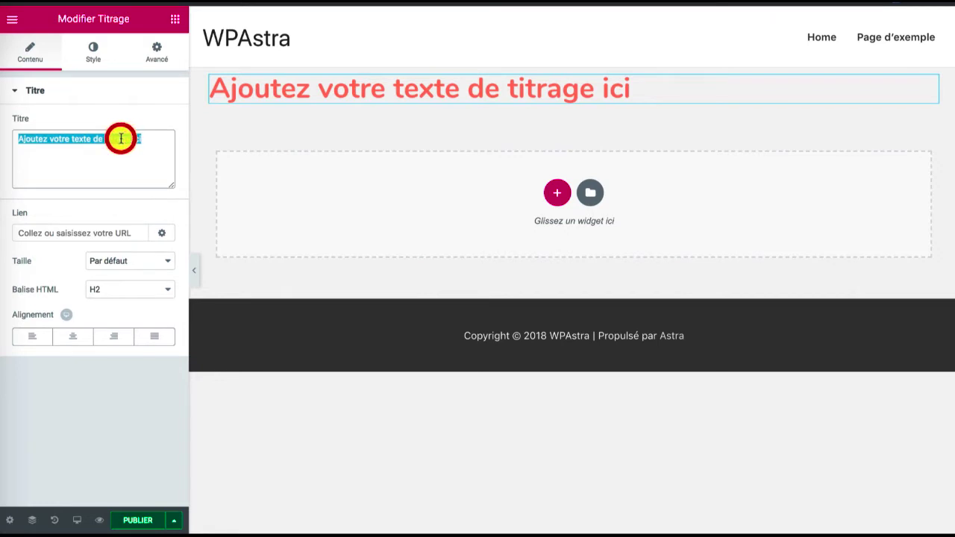
pyautogui.write('Mo')
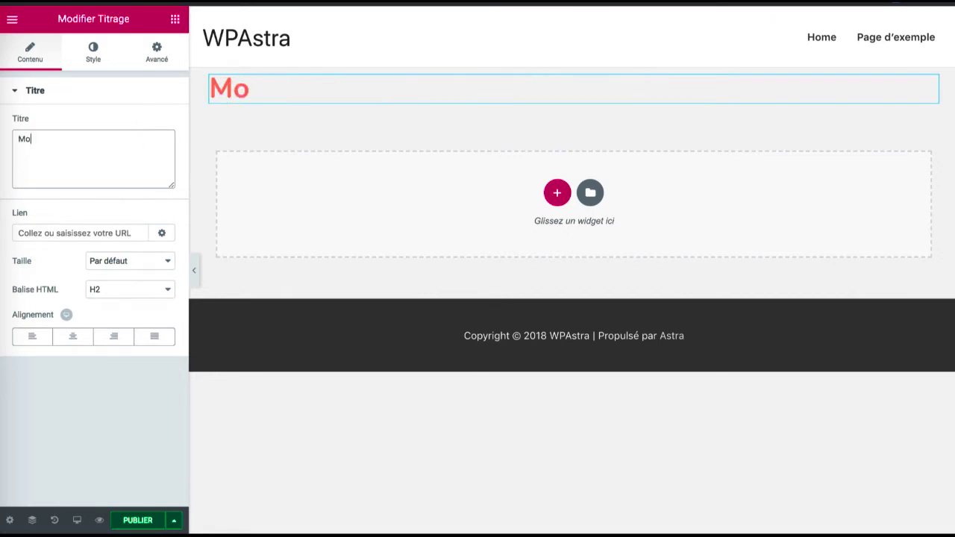
pyautogui.write('n titre génli')
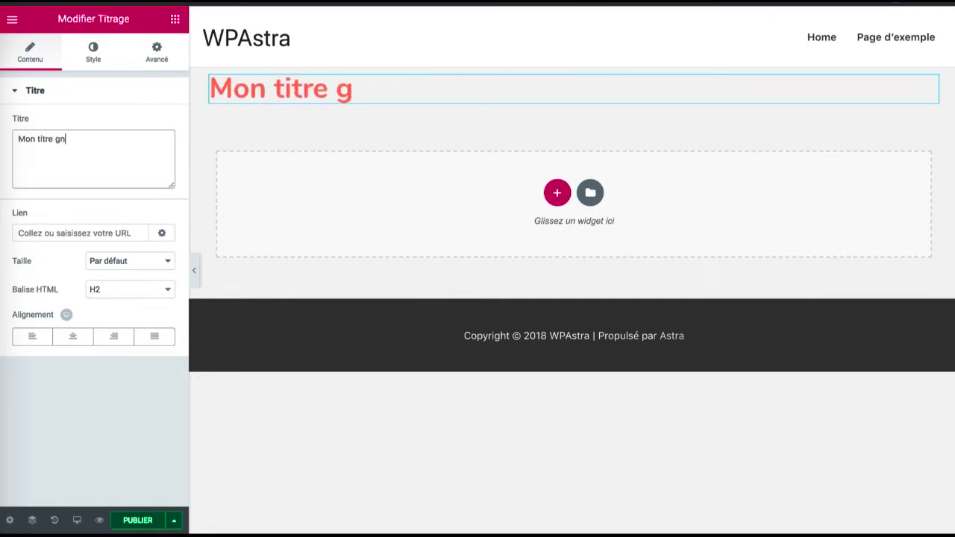
pyautogui.press('BackSpace')
pyautogui.press('BackSpace')
pyautogui.write('iali')
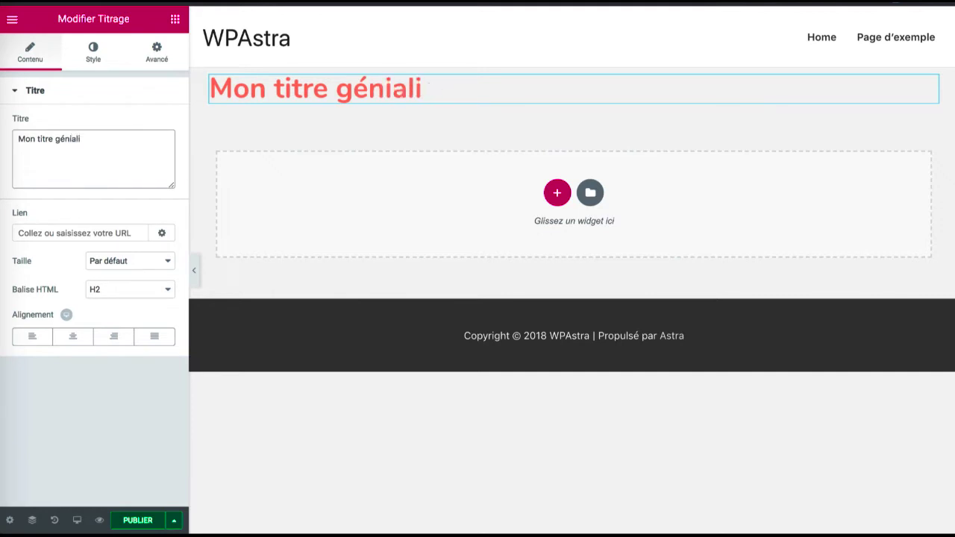
pyautogui.press('BackSpace')
pyautogui.write('!')
pyautogui.press('BackSpace')
pyautogui.write('!')
pyautogui.click(114, 229)
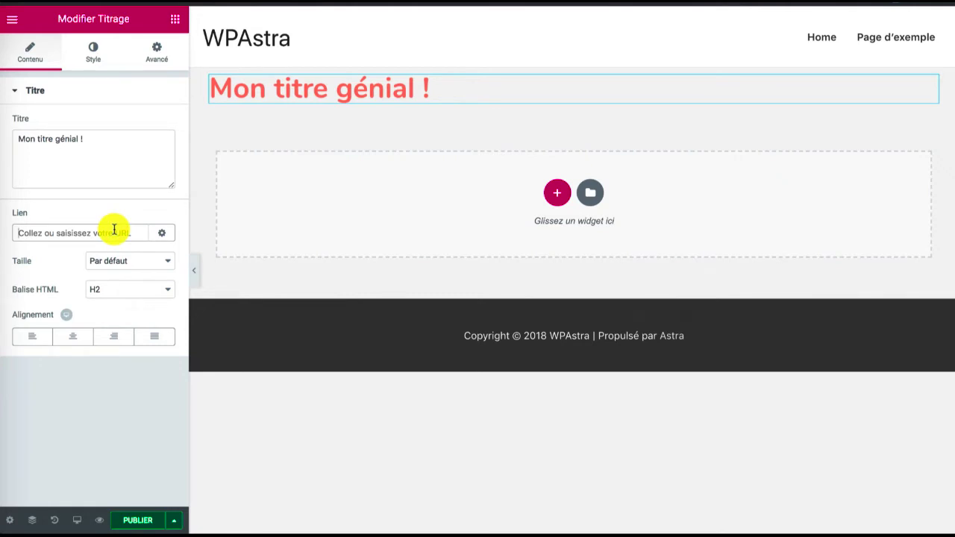
pyautogui.write('https://')
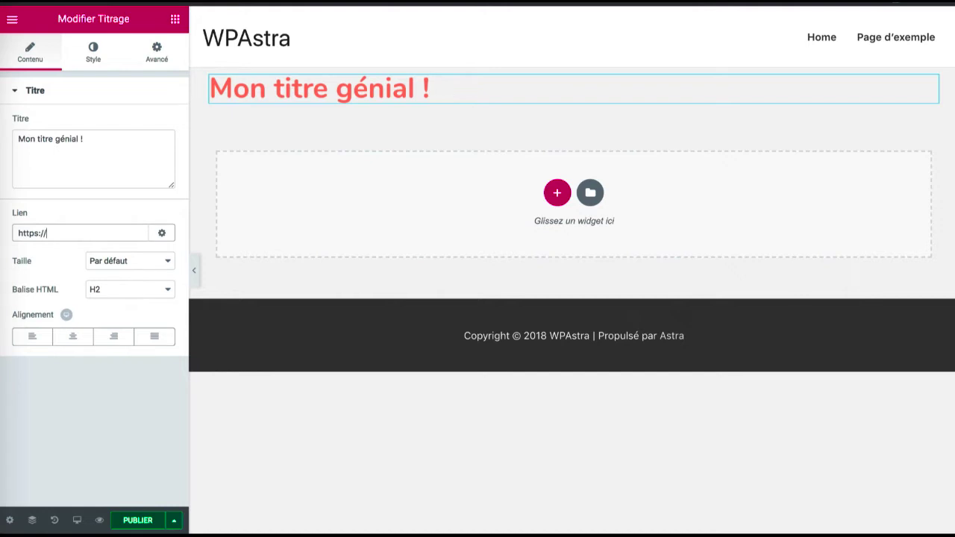
pyautogui.write('google.com')
pyautogui.click(155, 235)
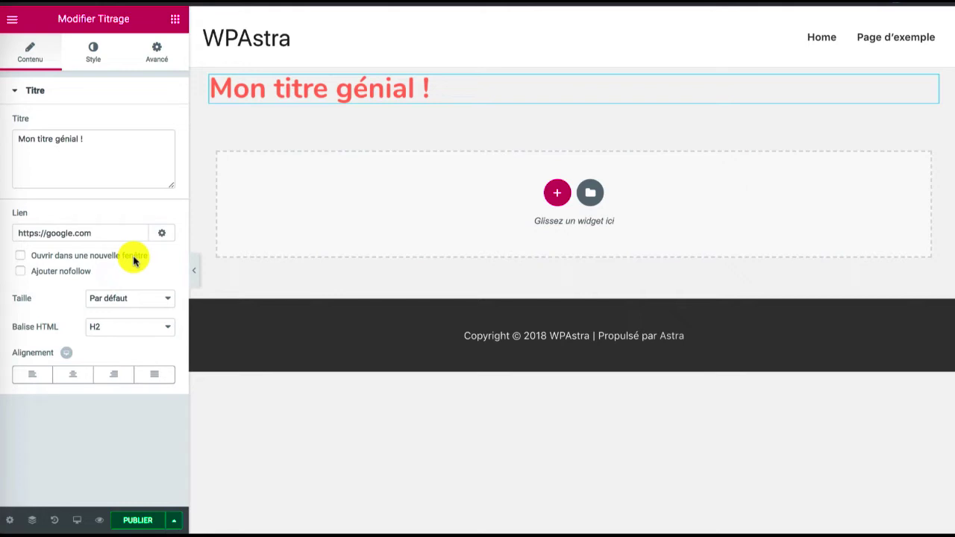
pyautogui.click(135, 260)
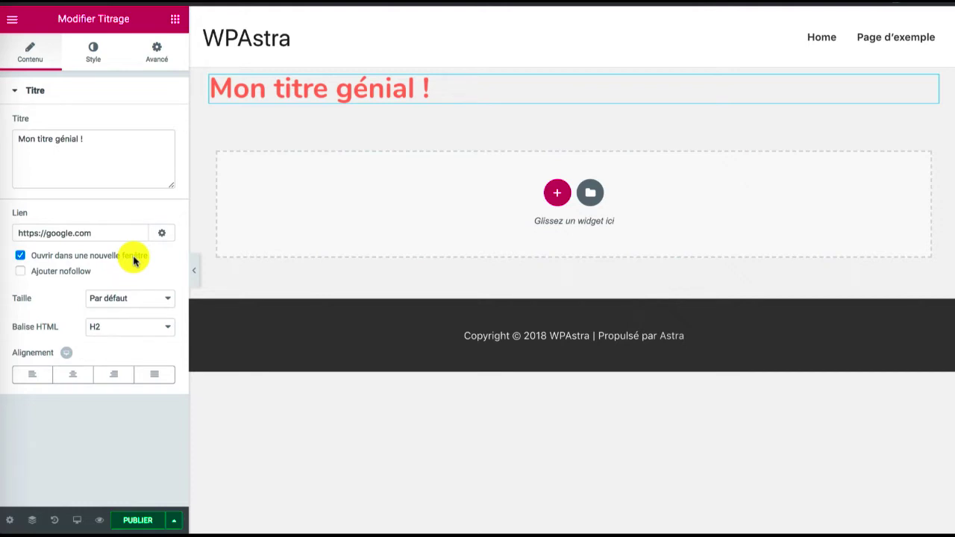
pyautogui.click(57, 275)
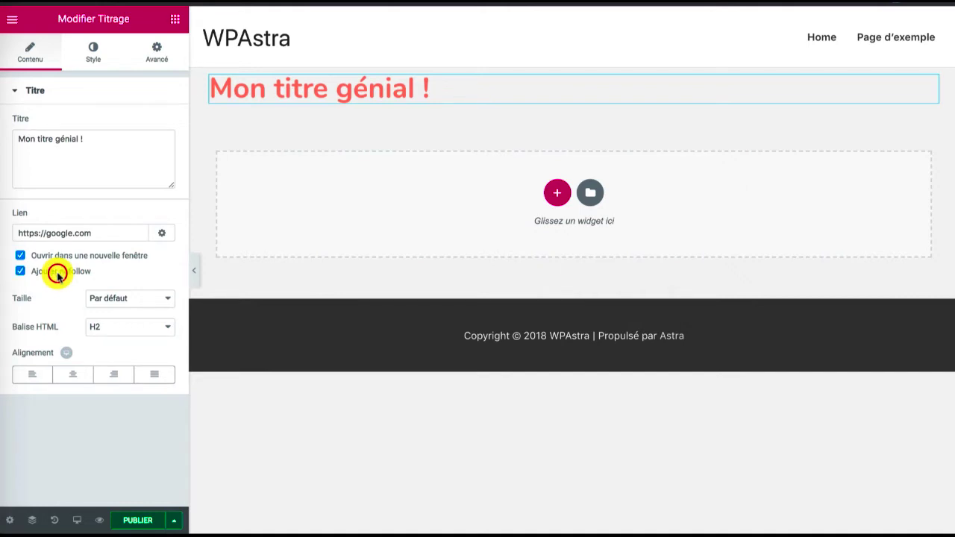
# Check the heading's size options and the default font settings for Titrage principal
pyautogui.click(115, 298)
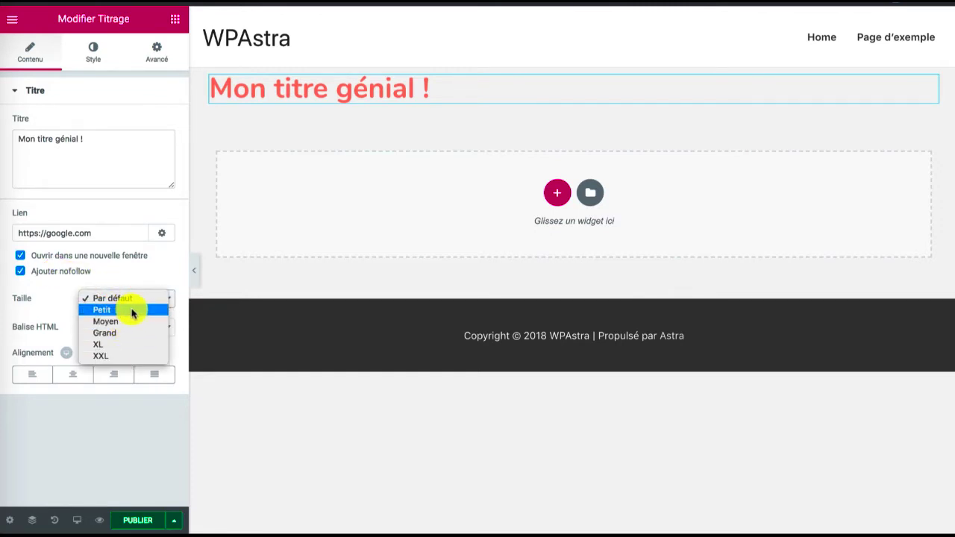
pyautogui.click(13, 21)
pyautogui.click(13, 20)
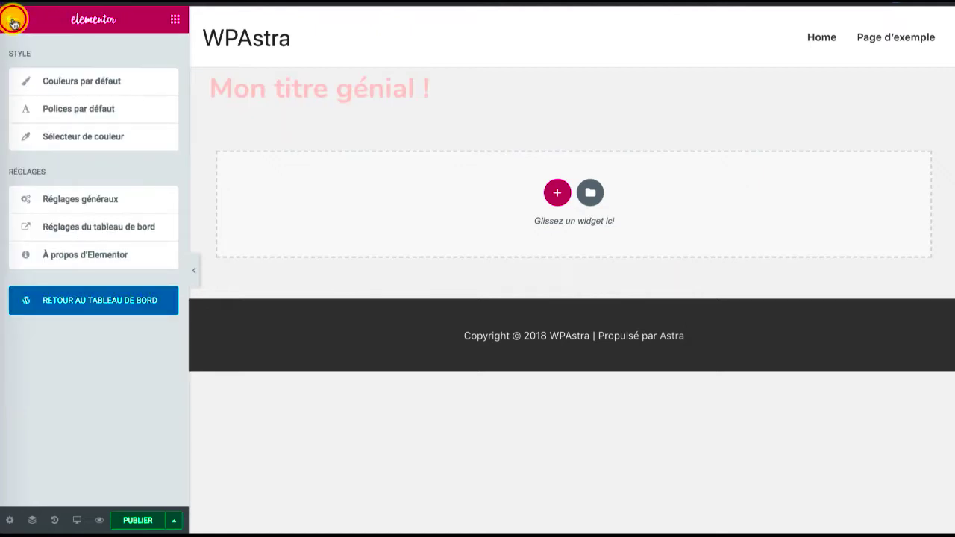
pyautogui.click(78, 109)
pyautogui.click(73, 88)
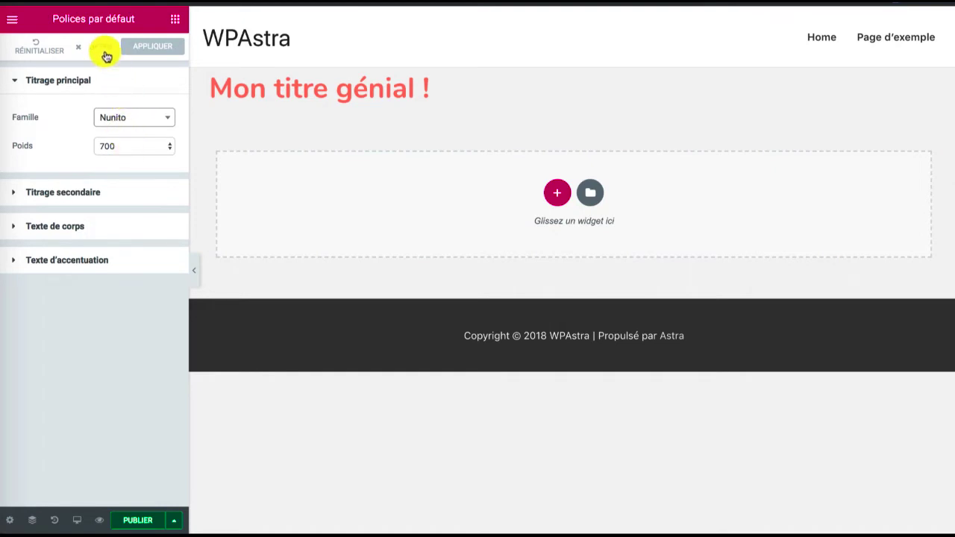
pyautogui.click(172, 22)
# Set the HTML tag of the "Mon titre génial !" heading to H1
pyautogui.click(269, 71)
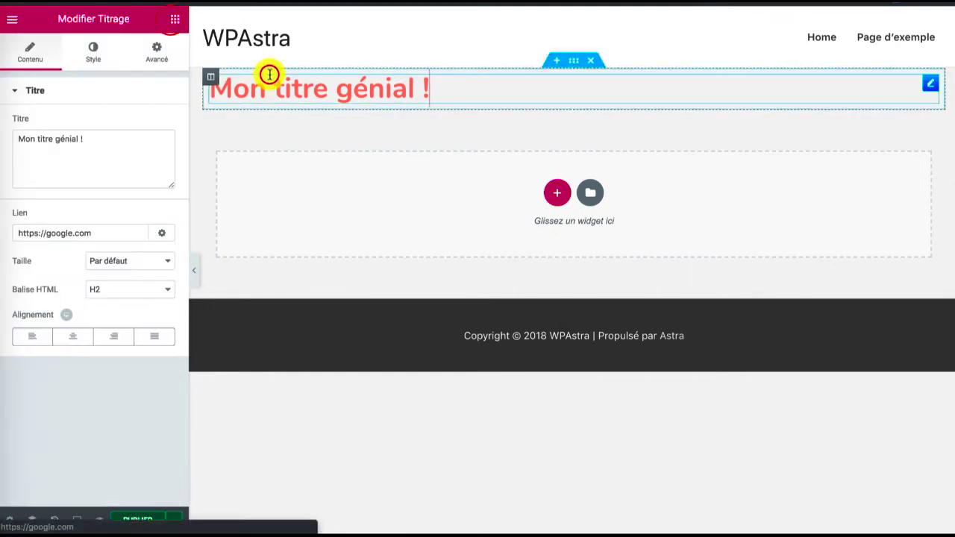
pyautogui.click(127, 290)
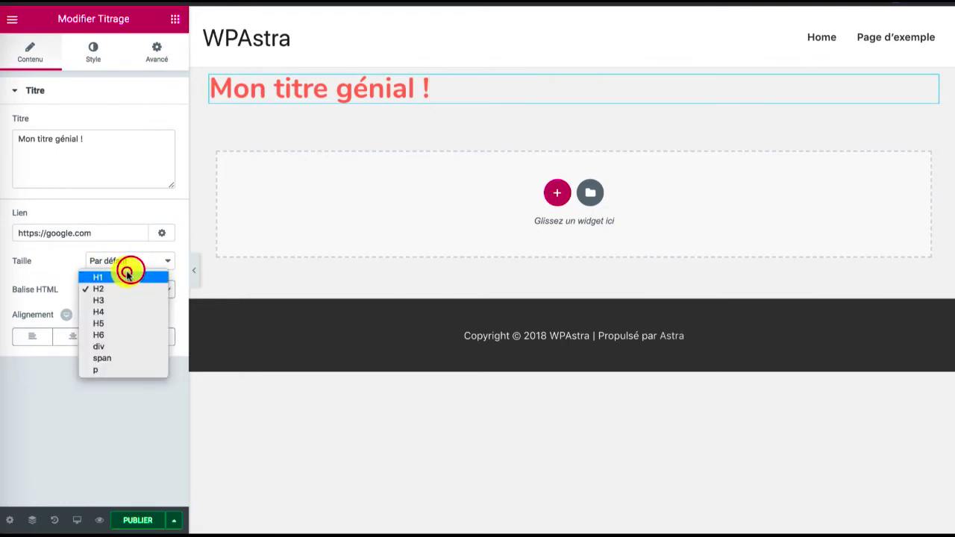
pyautogui.click(127, 275)
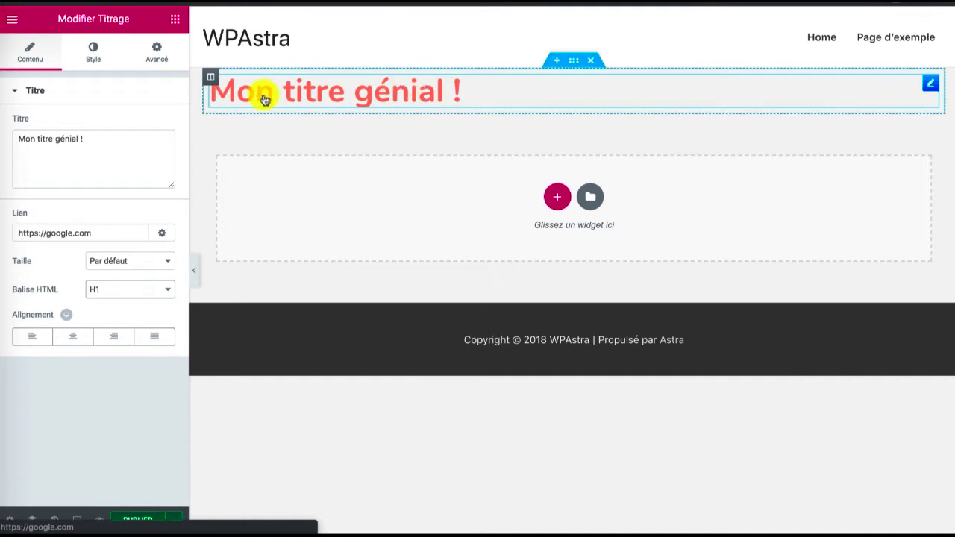
# Set the text color of the "Mon titre génial !" heading to blue, hex #29a2c4
pyautogui.click(94, 53)
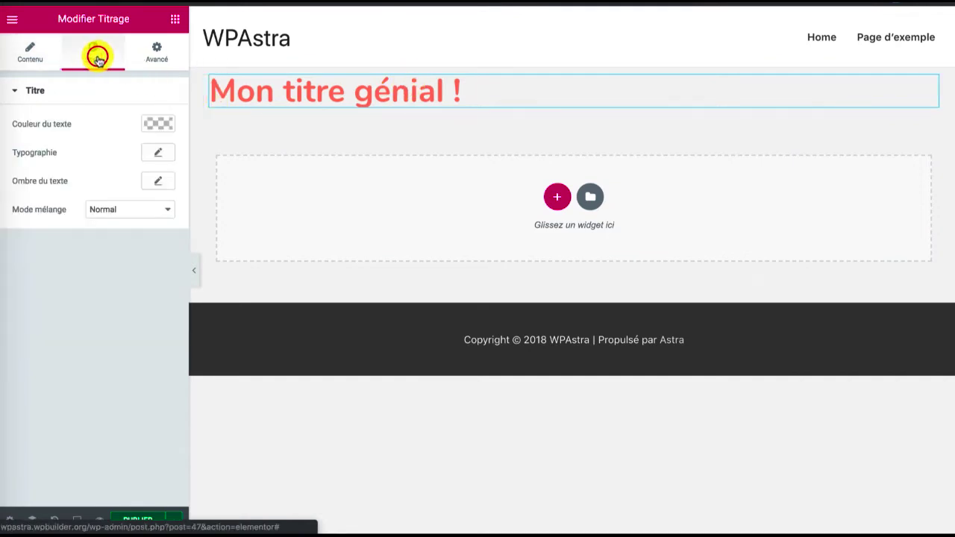
pyautogui.click(159, 125)
pyautogui.click(83, 274)
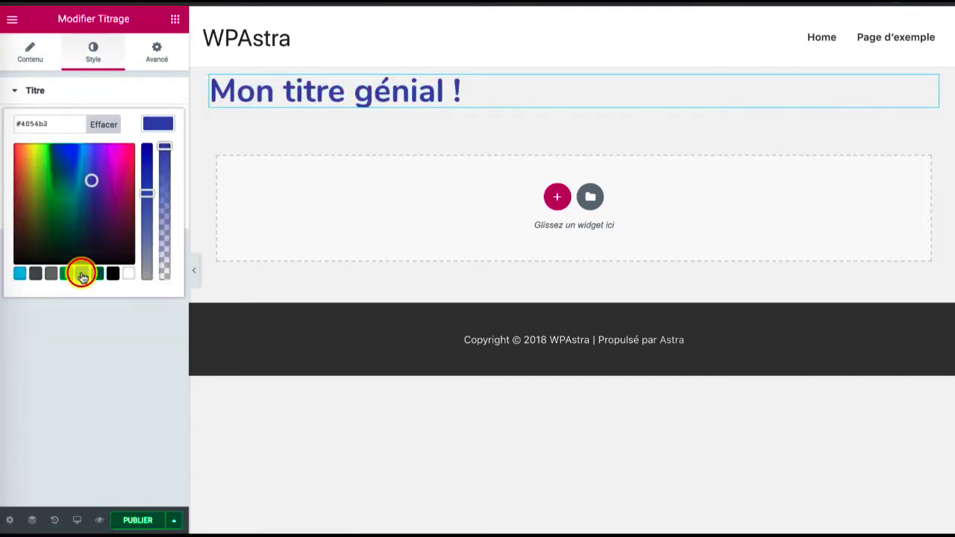
pyautogui.click(96, 275)
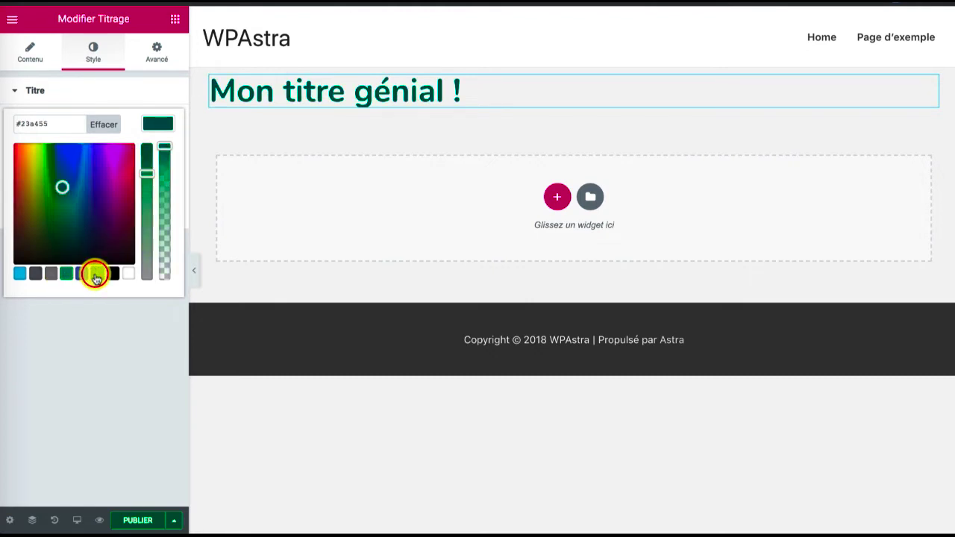
pyautogui.moveTo(44, 192); pyautogui.dragTo(79, 175)
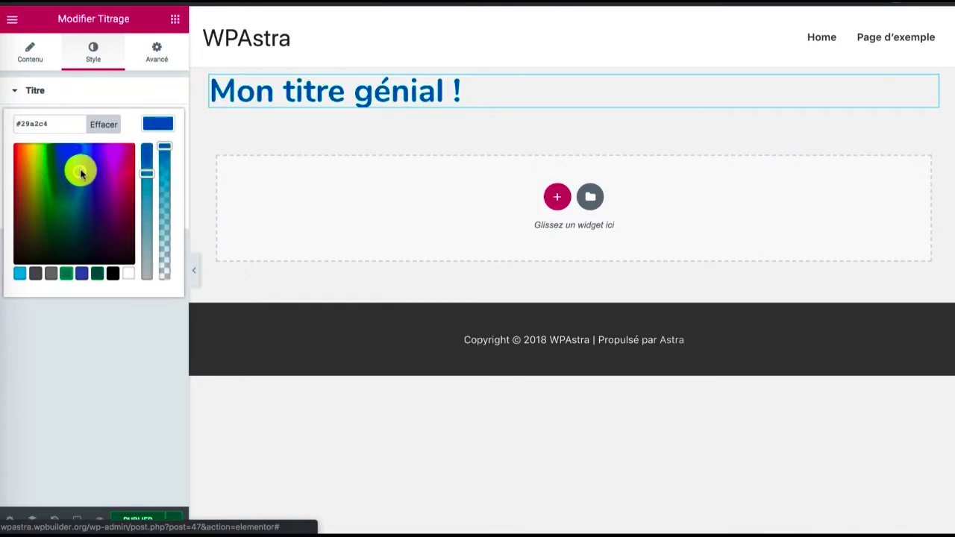
pyautogui.click(149, 123)
# Set the heading's typography family to Montserrat
pyautogui.click(166, 158)
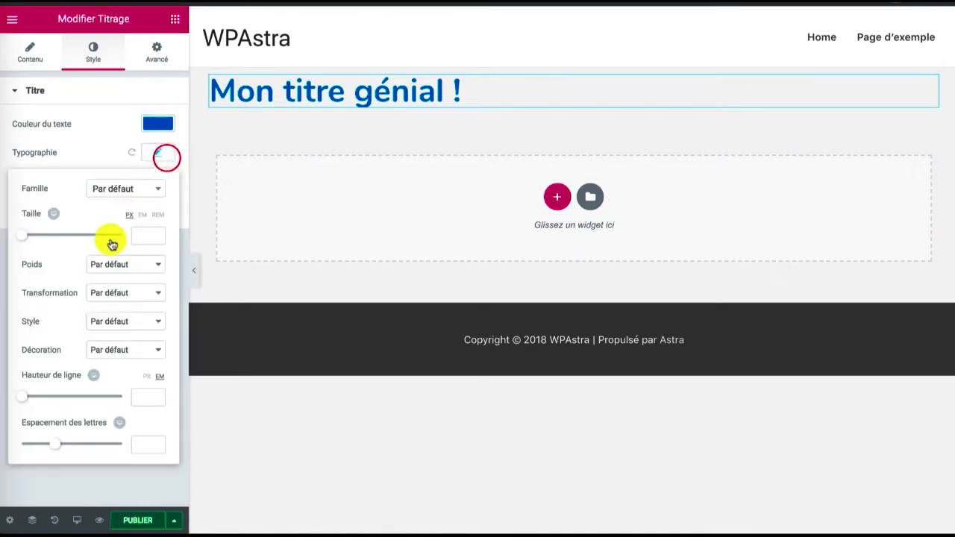
pyautogui.click(125, 190)
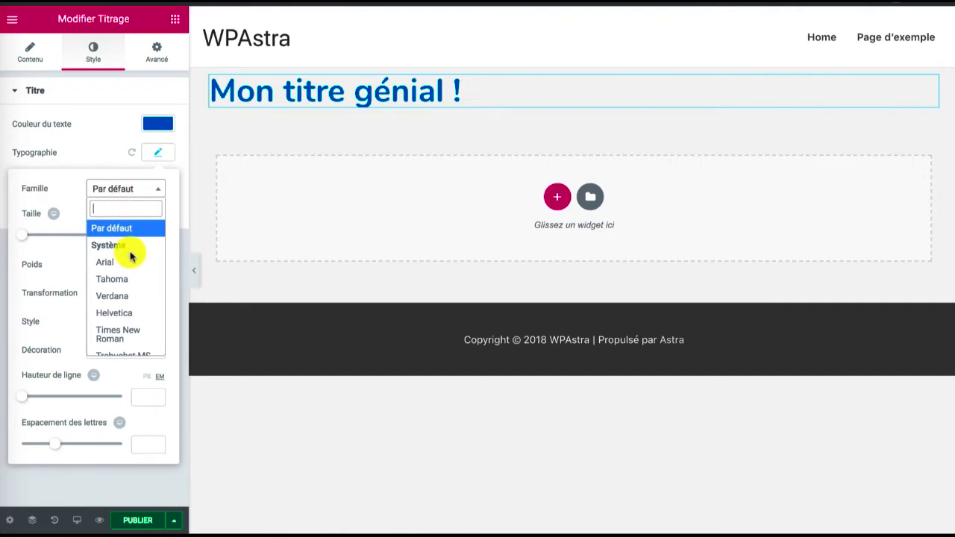
pyautogui.write('Monts')
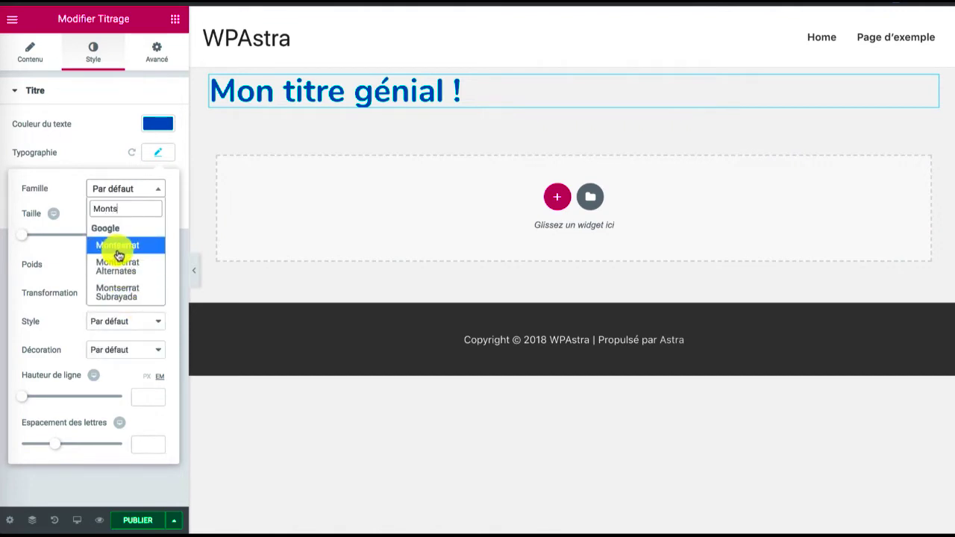
pyautogui.click(116, 247)
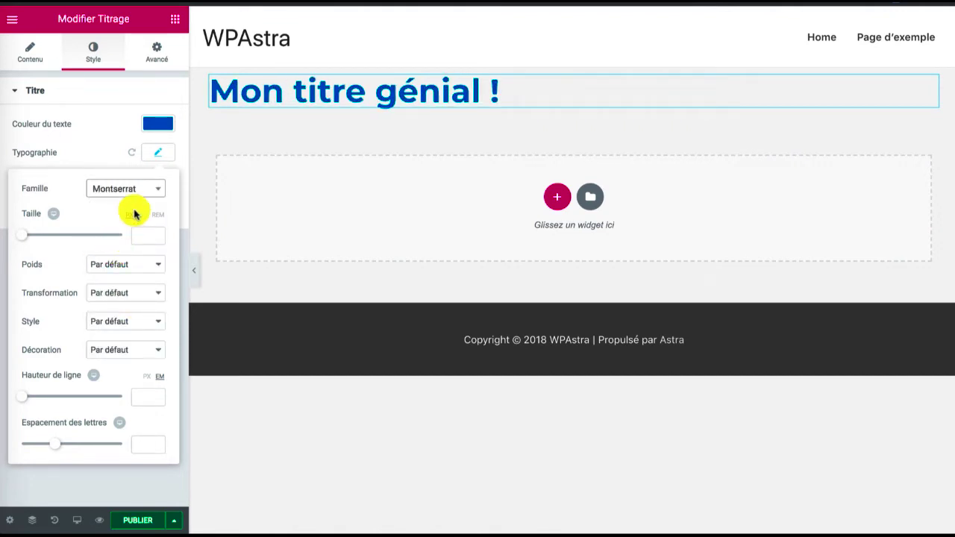
pyautogui.click(163, 156)
# Give the heading a text shadow with a blur of 27
pyautogui.click(156, 180)
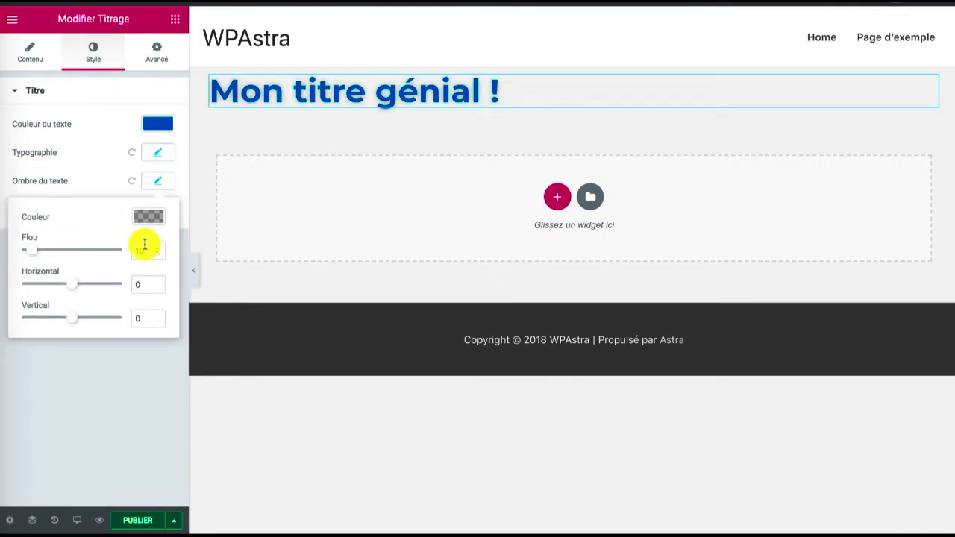
pyautogui.moveTo(29, 254); pyautogui.dragTo(47, 256)
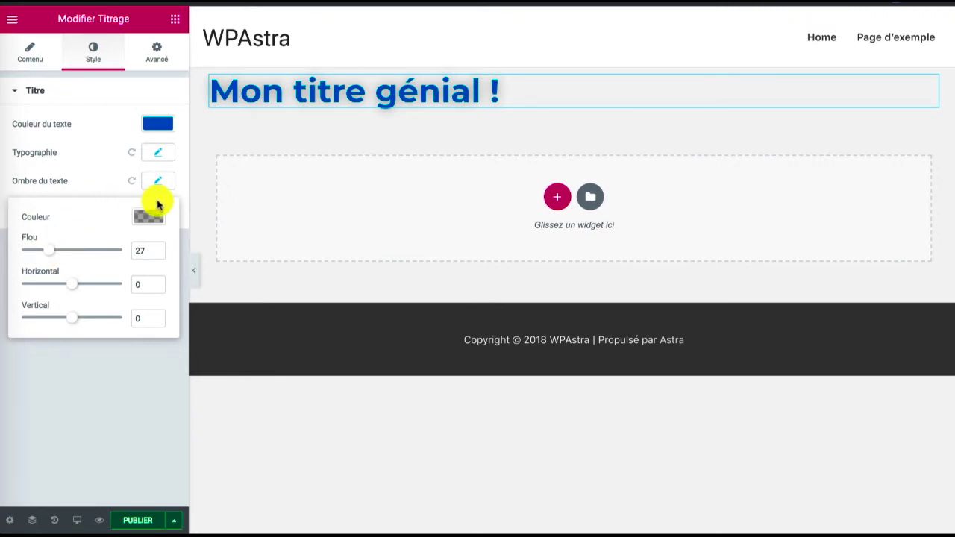
pyautogui.click(165, 181)
# Try the Multiply and Darken blend modes on the heading and restore the Normal mode
pyautogui.click(142, 206)
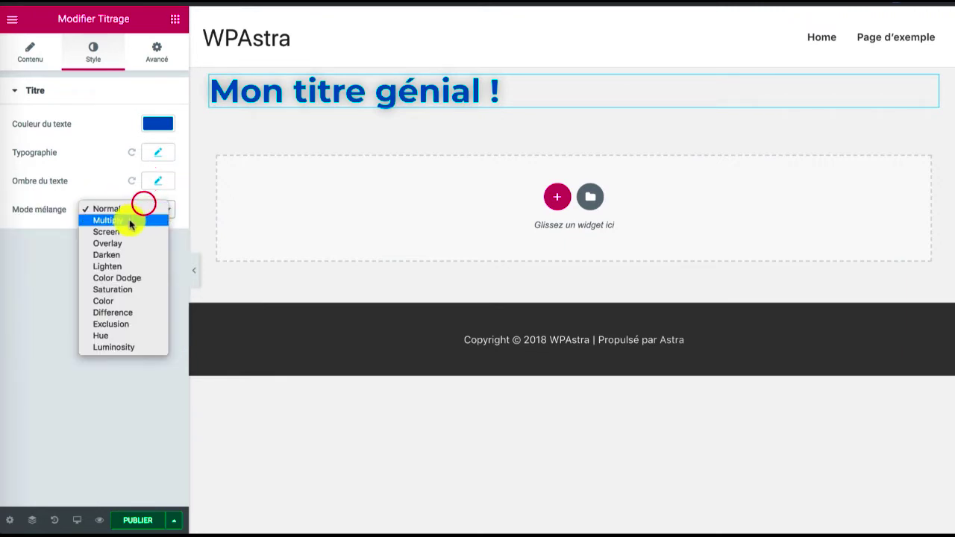
pyautogui.click(127, 219)
pyautogui.click(142, 209)
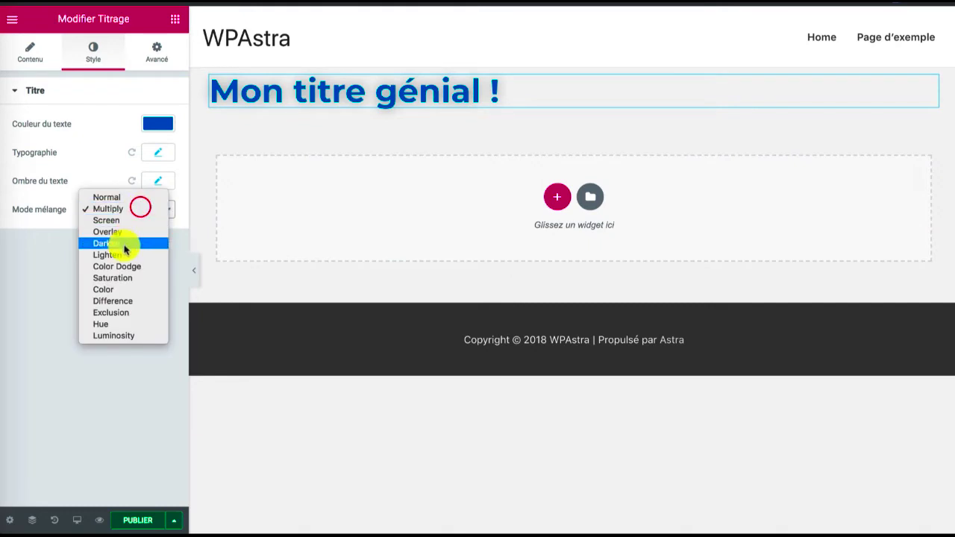
pyautogui.click(123, 247)
pyautogui.click(141, 208)
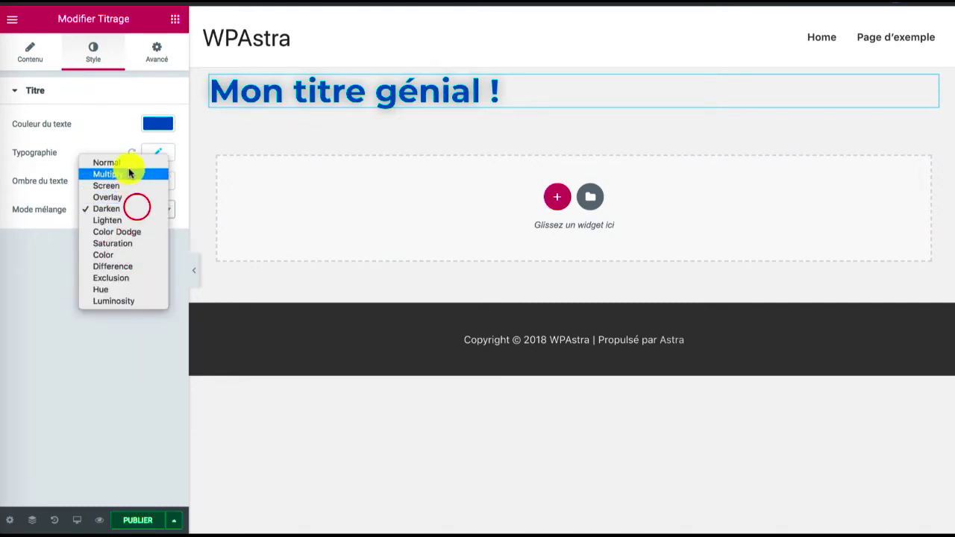
pyautogui.click(127, 160)
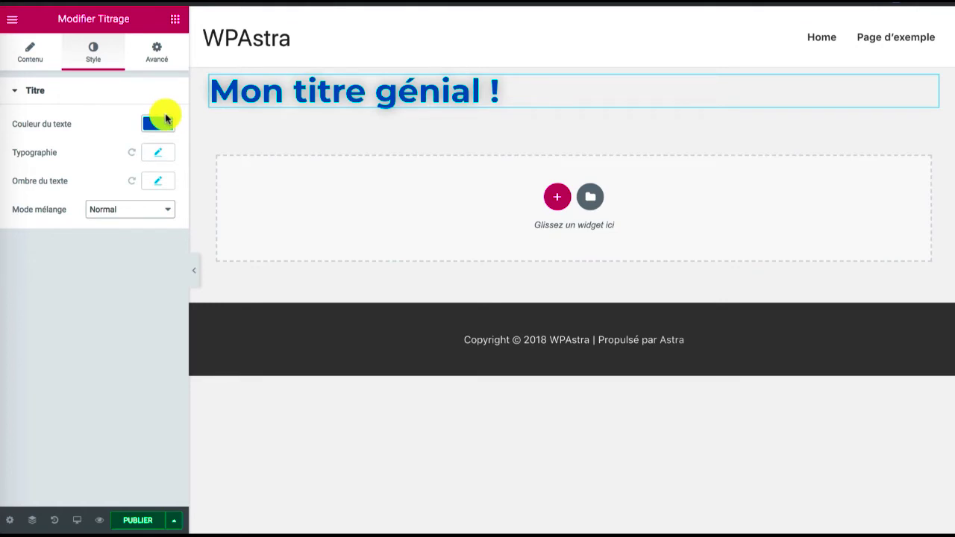
# Center the "Mon titre génial !" heading and return to the widget list
pyautogui.click(37, 47)
pyautogui.click(74, 336)
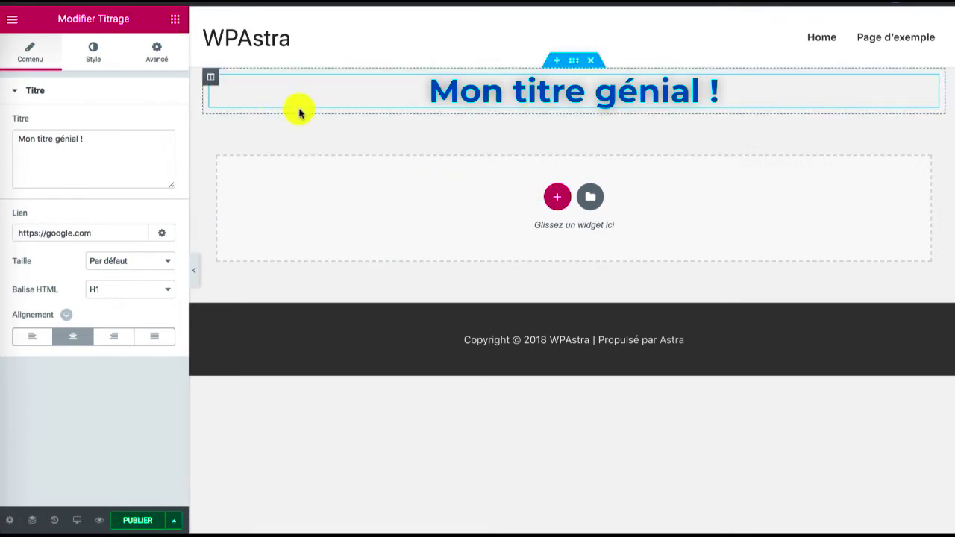
pyautogui.click(176, 21)
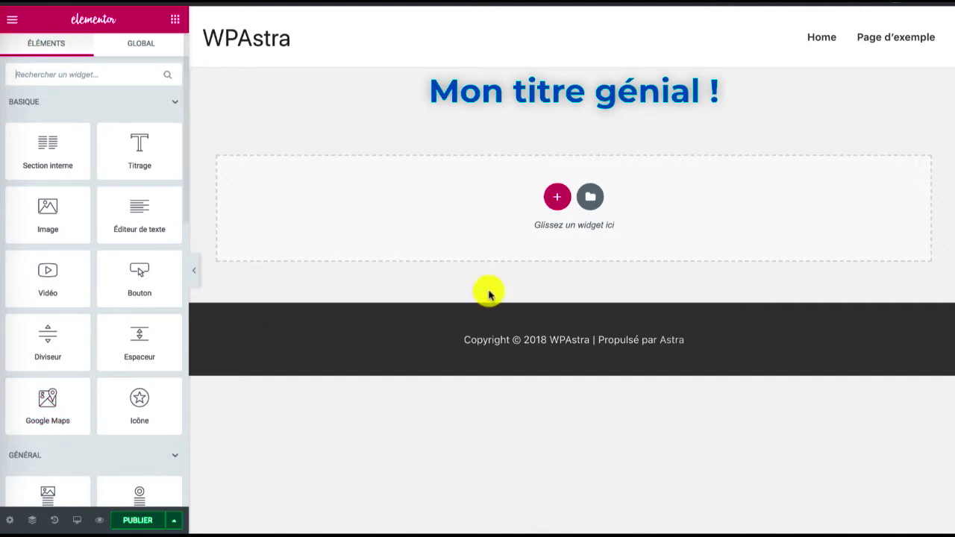
# Add a section with two equal columns below the heading and place an Éditeur de texte widget in its first column
pyautogui.click(558, 200)
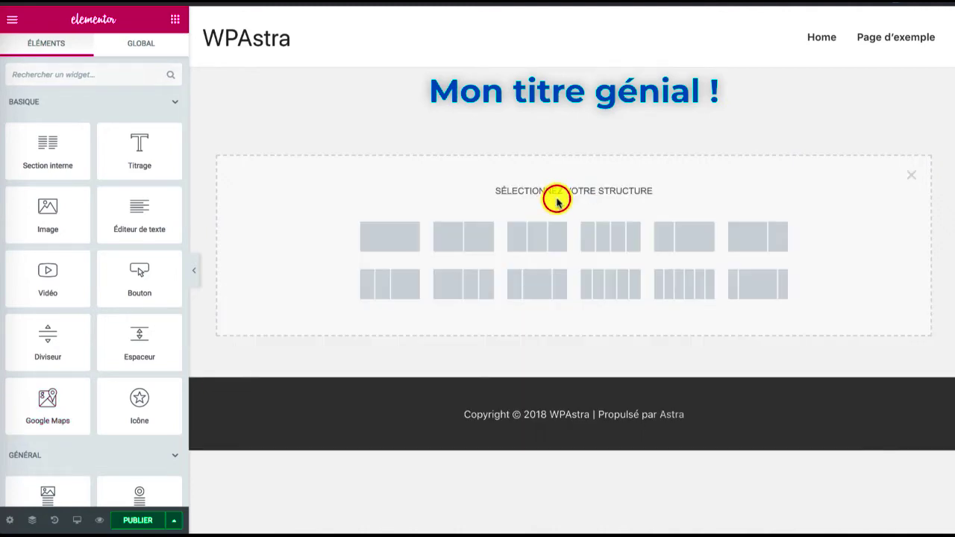
pyautogui.click(473, 236)
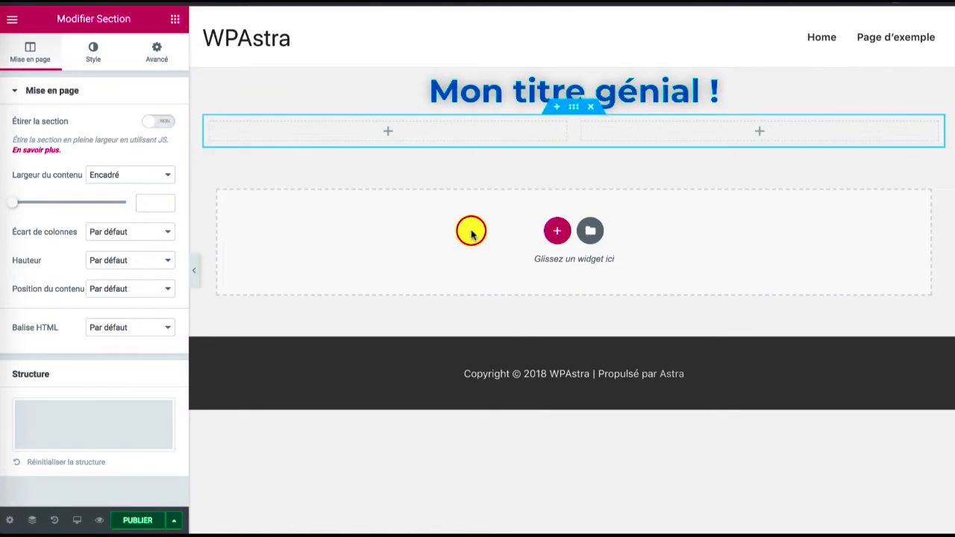
pyautogui.click(173, 18)
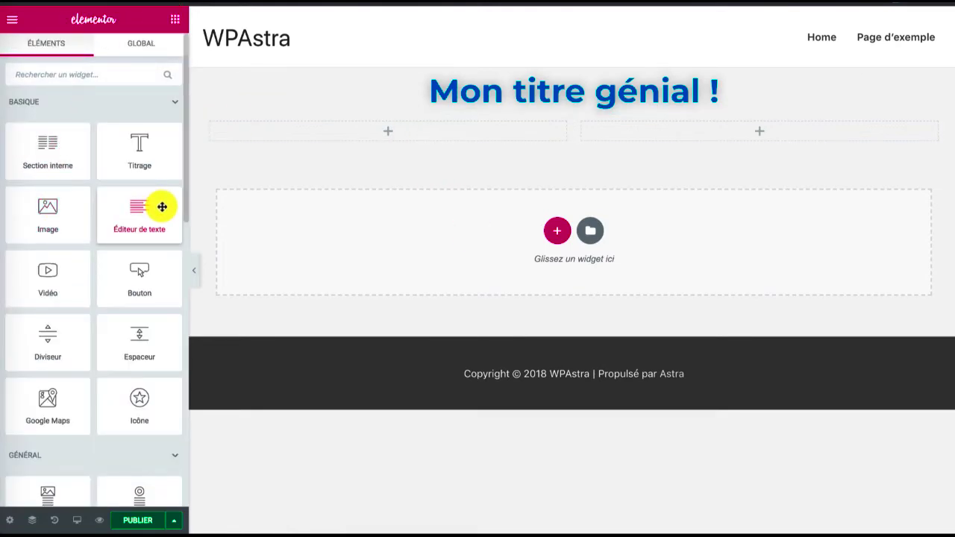
pyautogui.moveTo(162, 207); pyautogui.dragTo(291, 133)
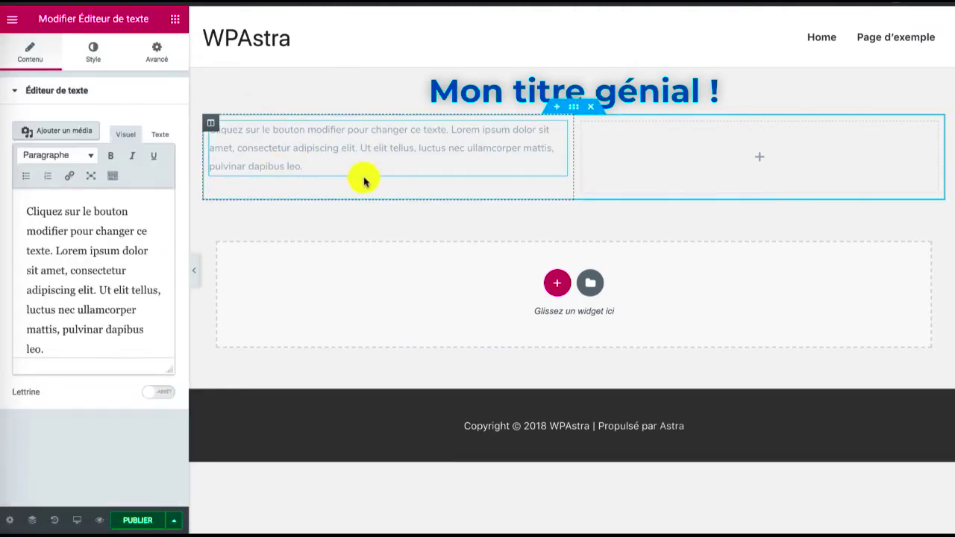
pyautogui.click(306, 162)
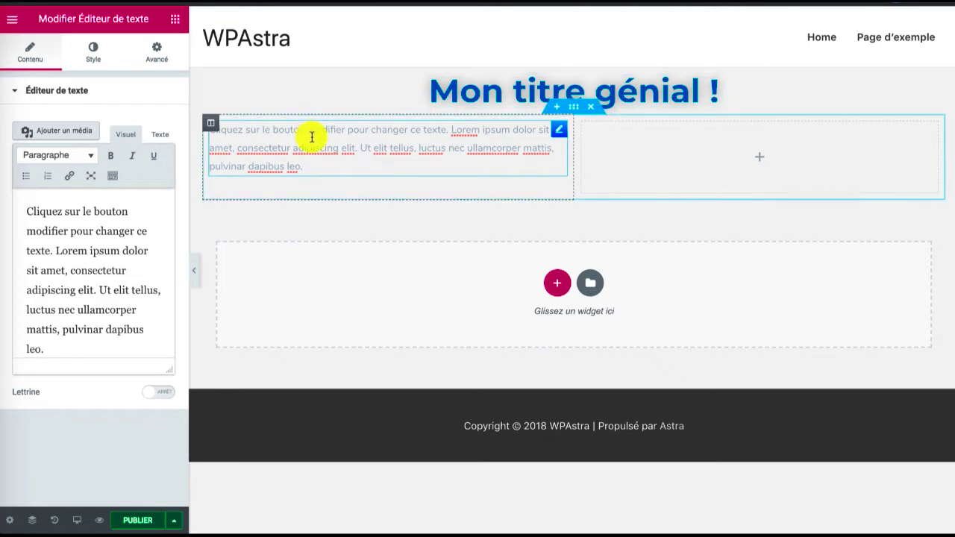
# Justify the text widget's paragraph and set its text color to black (#000000)
pyautogui.click(92, 49)
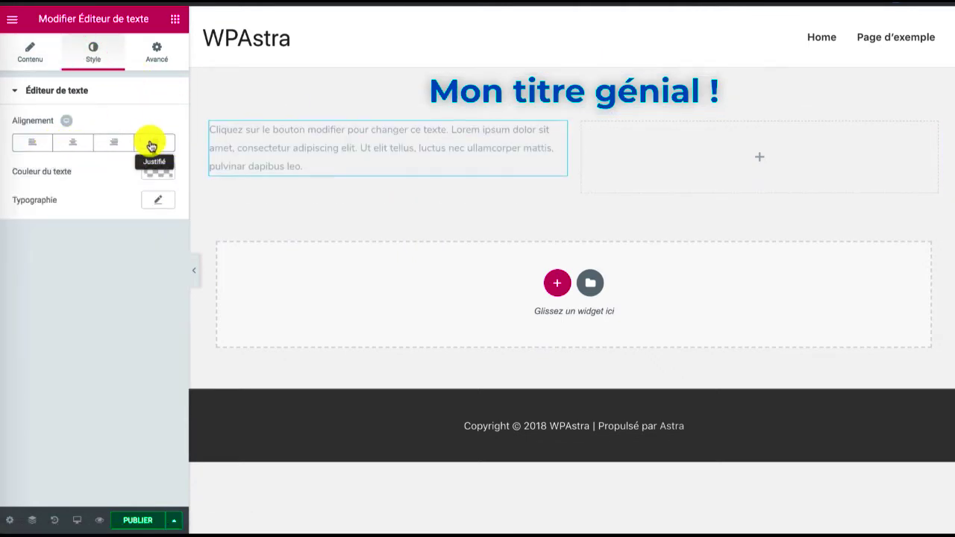
pyautogui.click(151, 144)
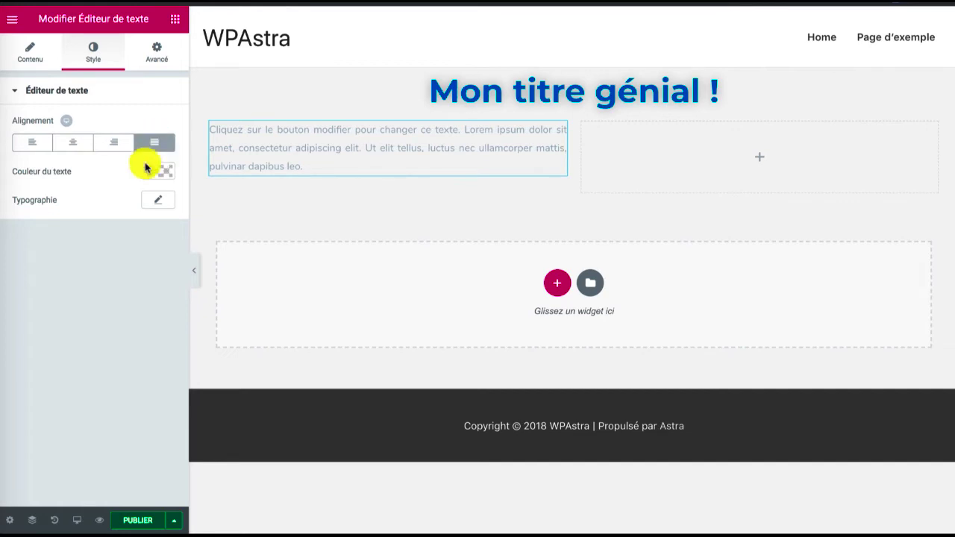
pyautogui.click(153, 172)
pyautogui.click(114, 321)
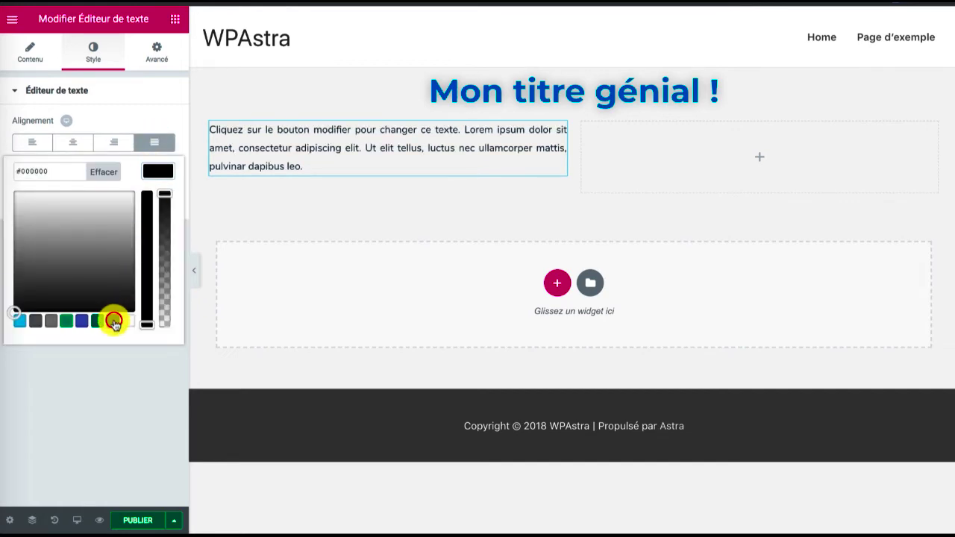
pyautogui.click(158, 171)
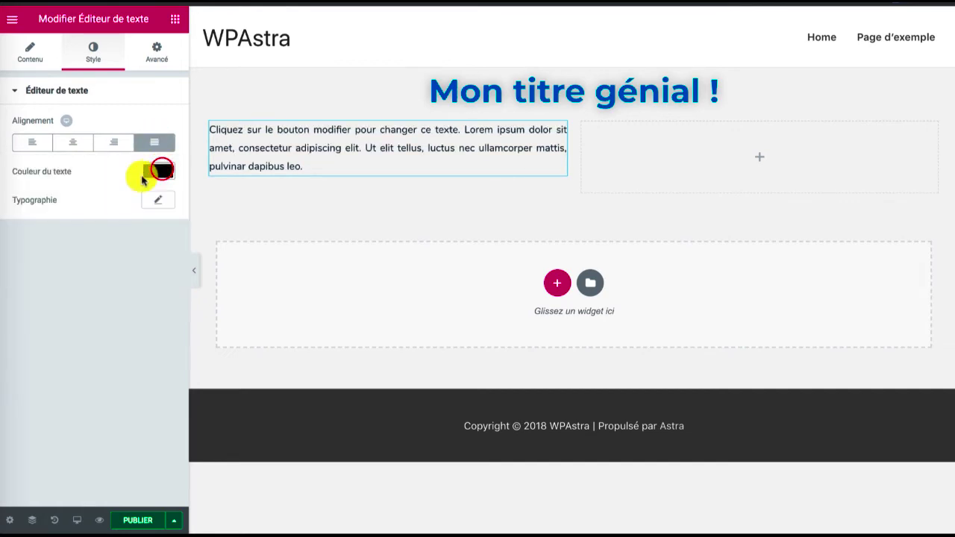
# Set the paragraph's typography to size 20 px, weight 600 and line height 1,8 em
pyautogui.click(157, 198)
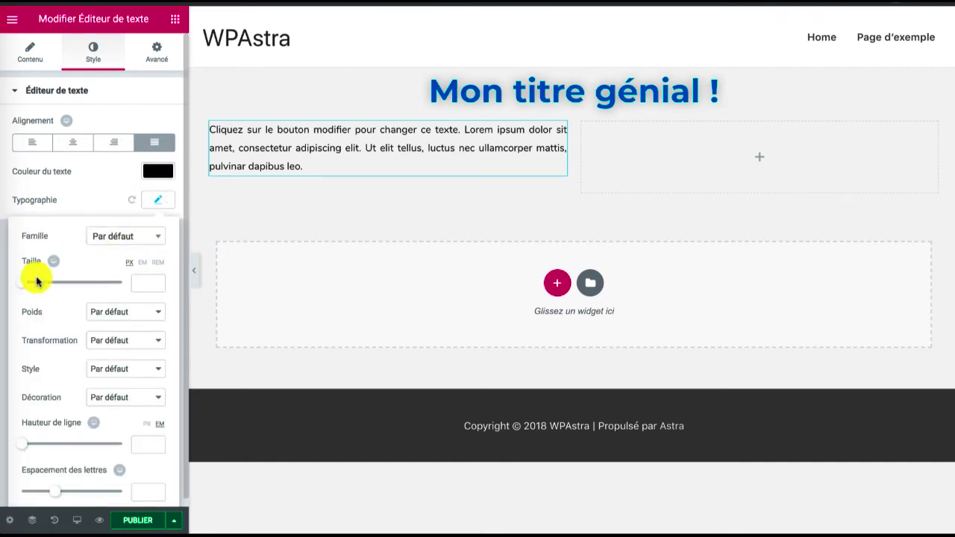
pyautogui.moveTo(22, 283)
pyautogui.mouseDown()
pyautogui.moveTo(51, 282)
pyautogui.moveTo(25, 276)
pyautogui.moveTo(33, 282)
pyautogui.mouseUp()
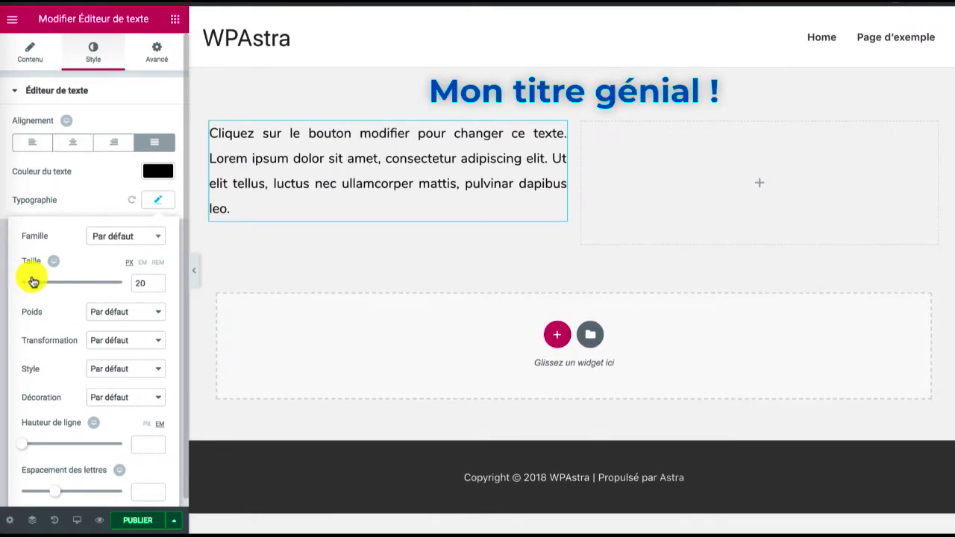
pyautogui.click(136, 305)
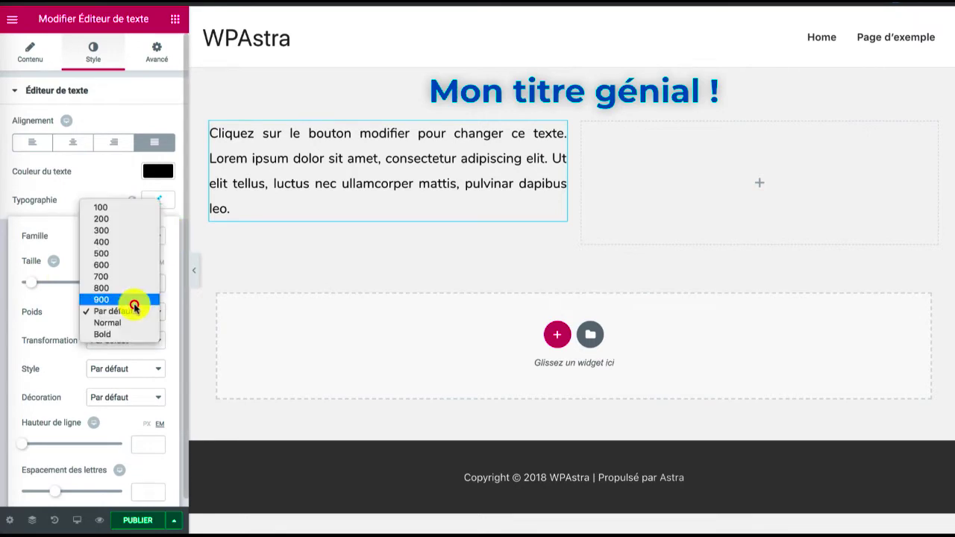
pyautogui.click(117, 265)
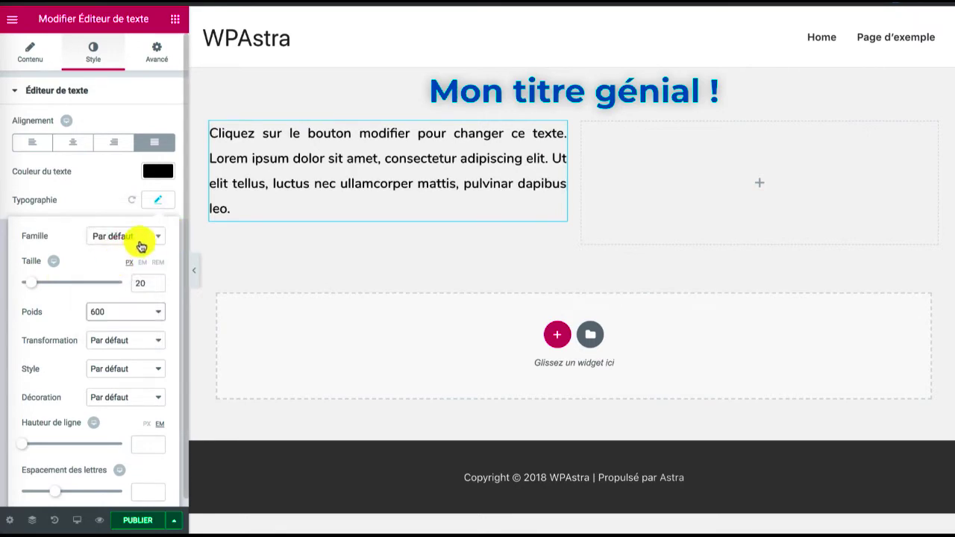
pyautogui.click(159, 200)
pyautogui.click(159, 200)
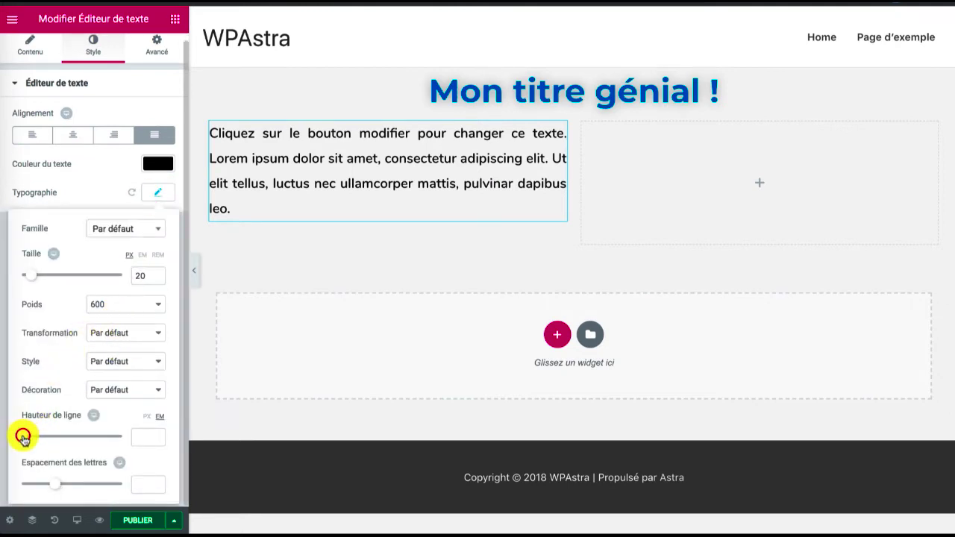
pyautogui.moveTo(23, 438); pyautogui.dragTo(41, 439)
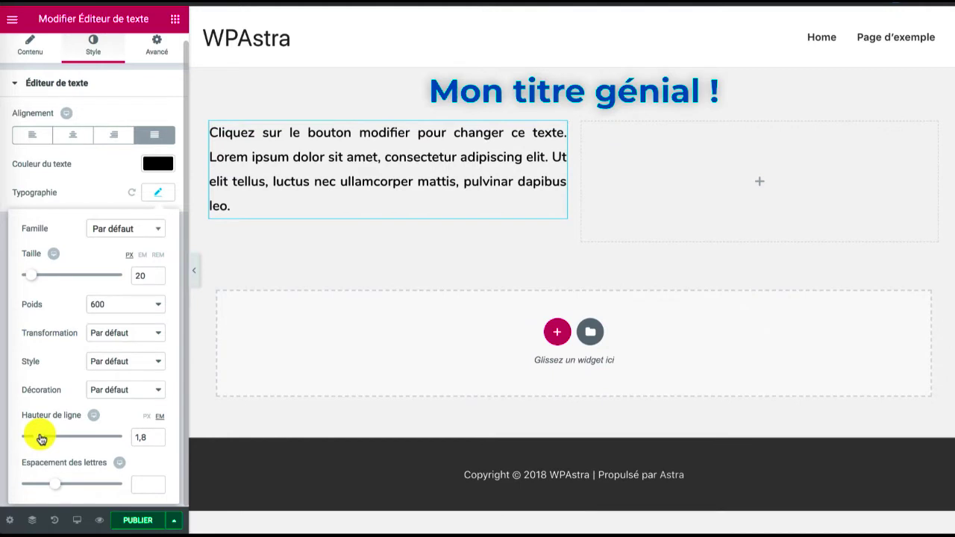
pyautogui.click(156, 194)
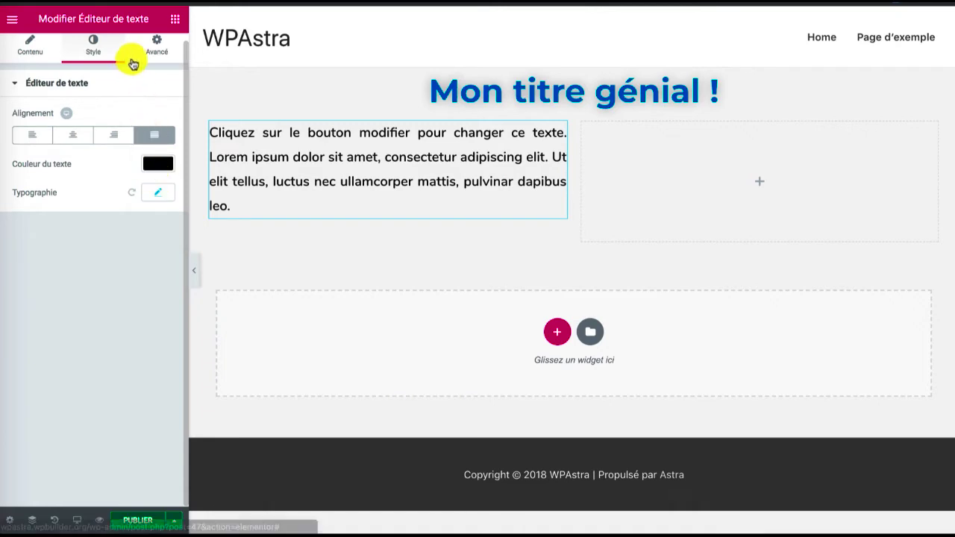
# Duplicate the sample paragraph twice below itself in the first column's text widget, giving three paragraphs
pyautogui.click(171, 21)
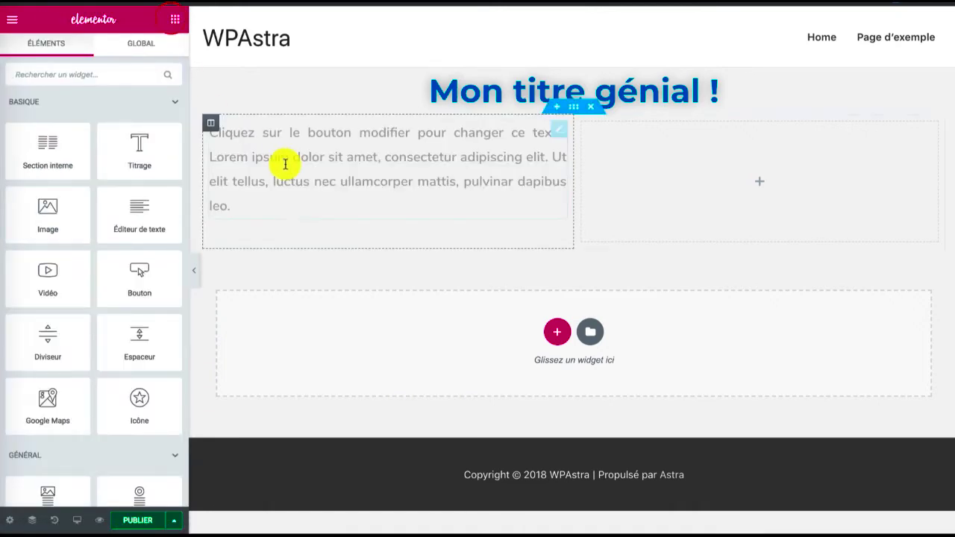
pyautogui.click(329, 198)
pyautogui.moveTo(256, 207); pyautogui.dragTo(212, 139)
pyautogui.hotkey('ctrl', 'c')
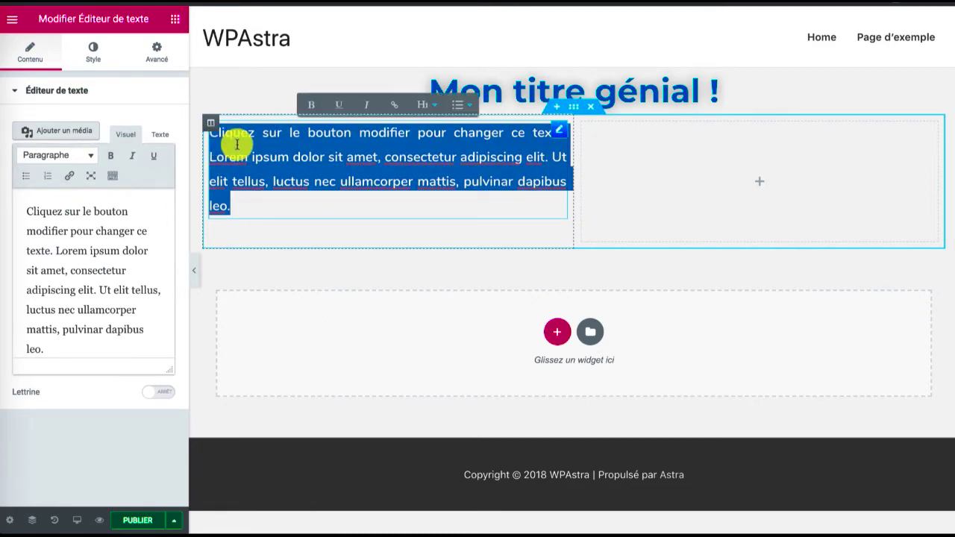
pyautogui.click(258, 211)
pyautogui.press('Return')
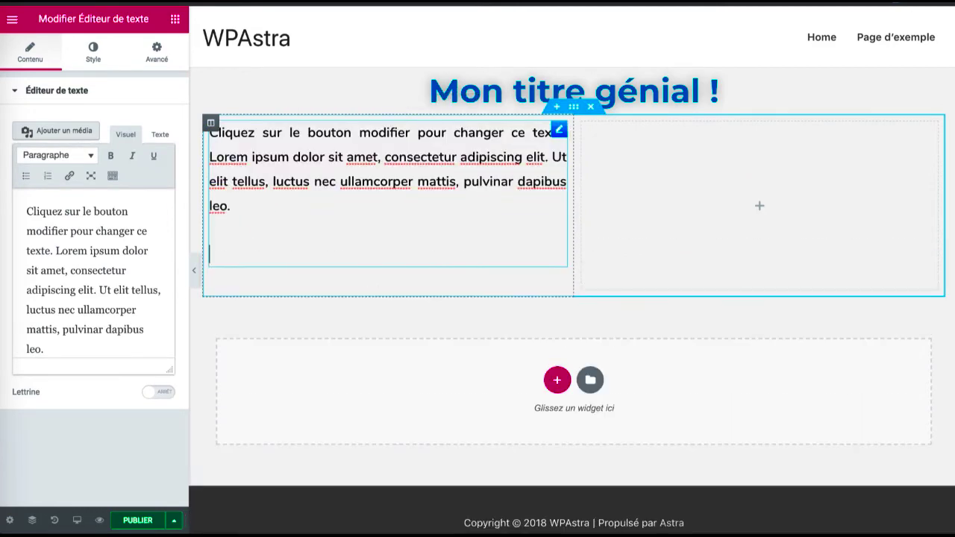
pyautogui.hotkey('ctrl', 'v')
pyautogui.press('Return')
pyautogui.hotkey('ctrl', 'v')
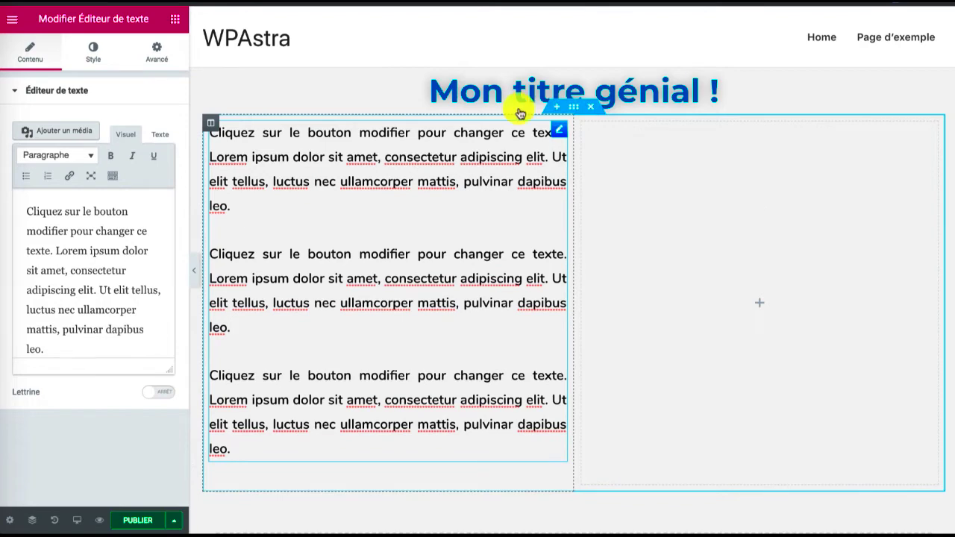
# Place an Image widget in the empty second column, with its link option left at Aucun
pyautogui.click(178, 24)
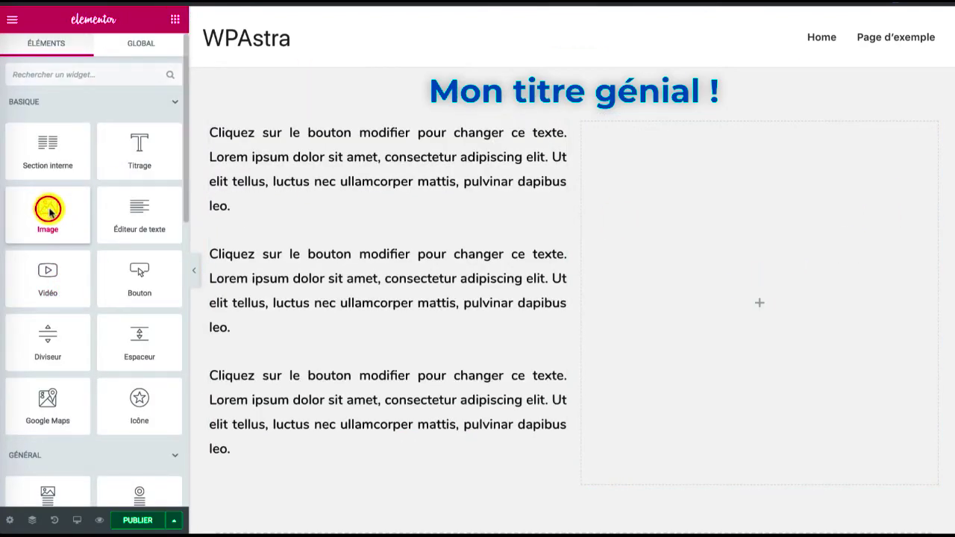
pyautogui.moveTo(48, 212); pyautogui.dragTo(645, 206)
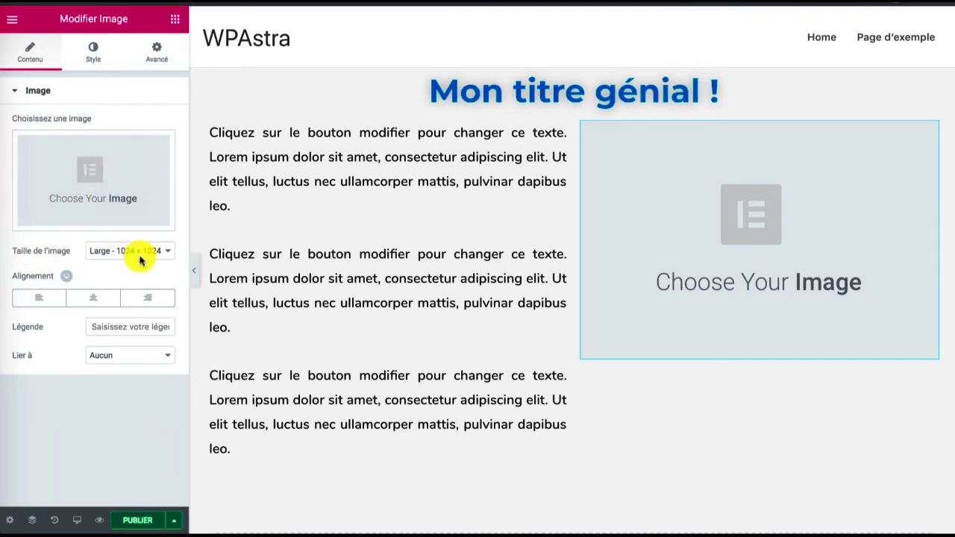
pyautogui.click(127, 356)
pyautogui.click(111, 422)
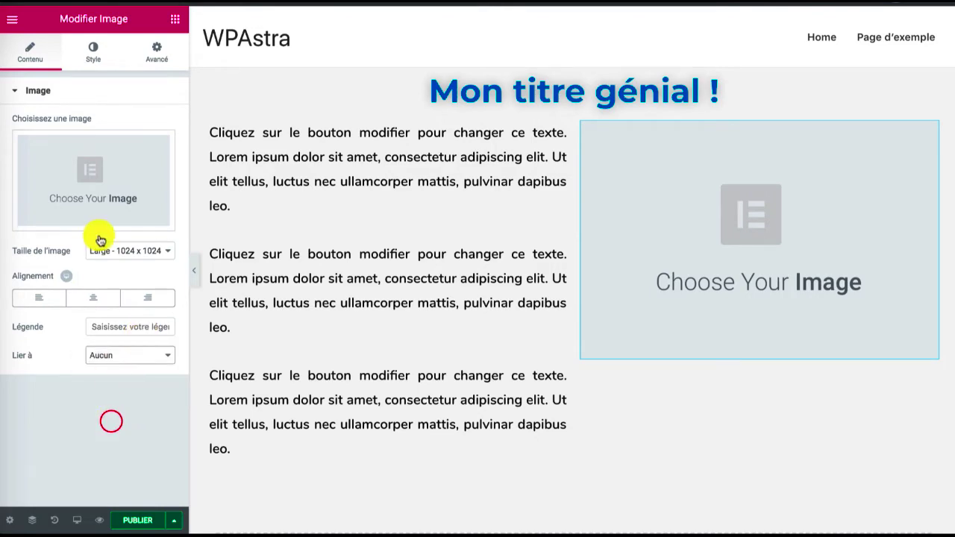
# Insert the multicolored cat picture from the media library into the Image widget
pyautogui.click(95, 170)
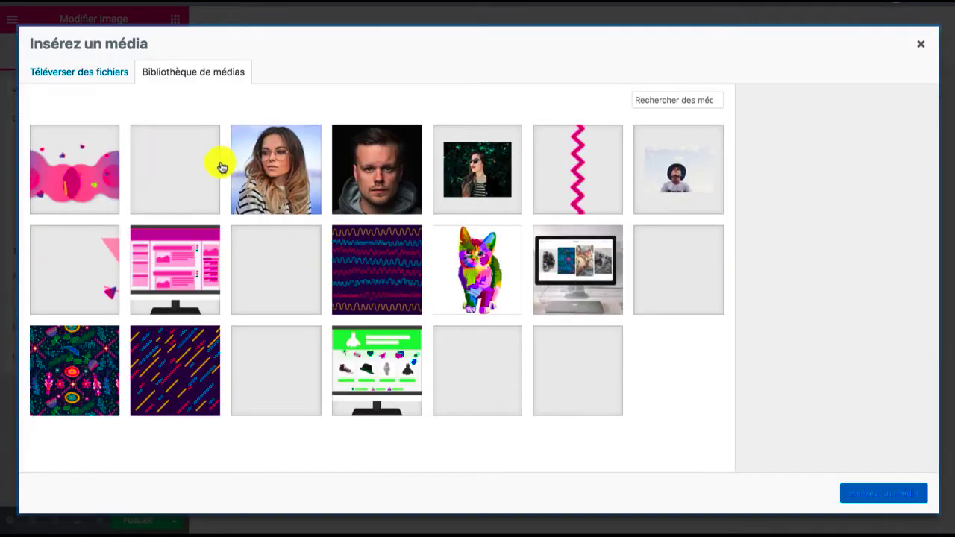
pyautogui.click(478, 373)
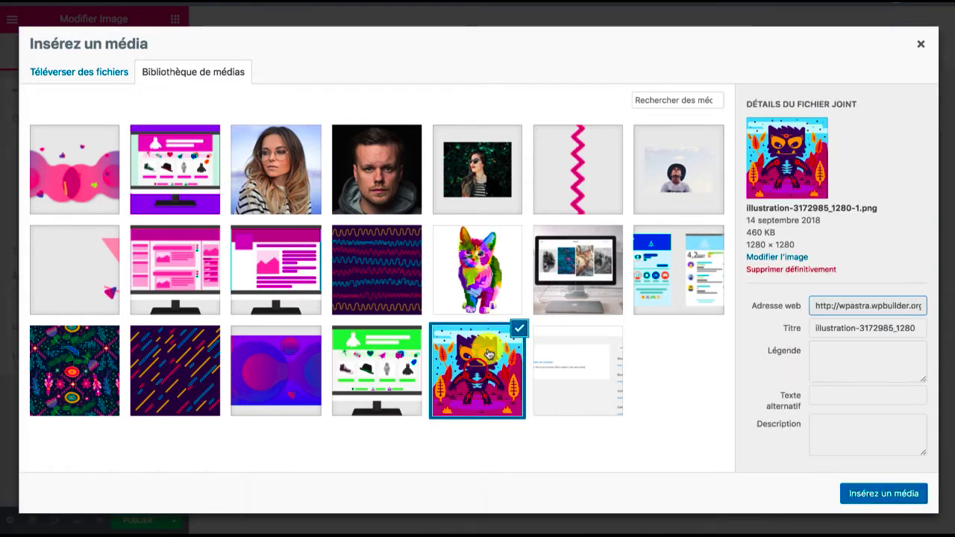
pyautogui.click(480, 287)
pyautogui.click(876, 496)
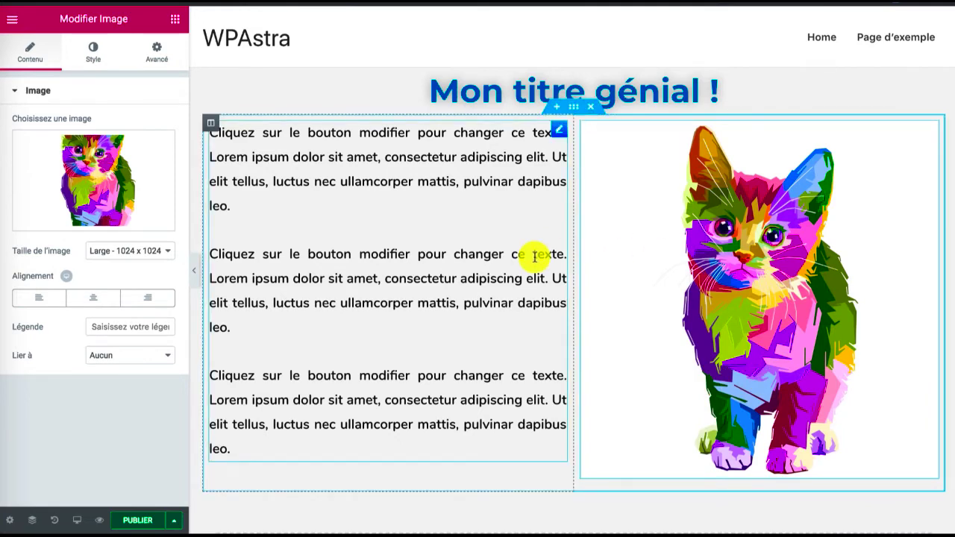
# Try the cat image at Thumbnail and Medium sizes and set its size to Entière
pyautogui.click(104, 250)
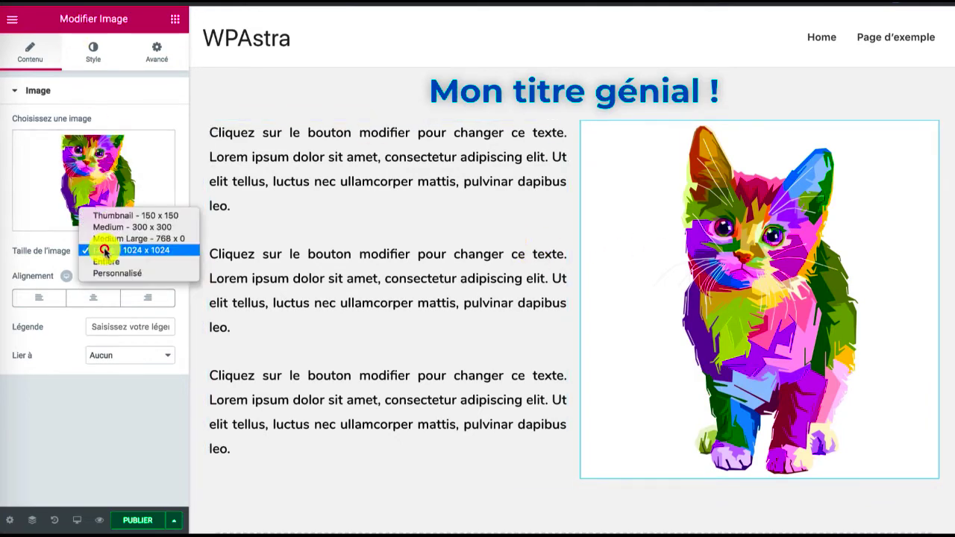
pyautogui.click(113, 218)
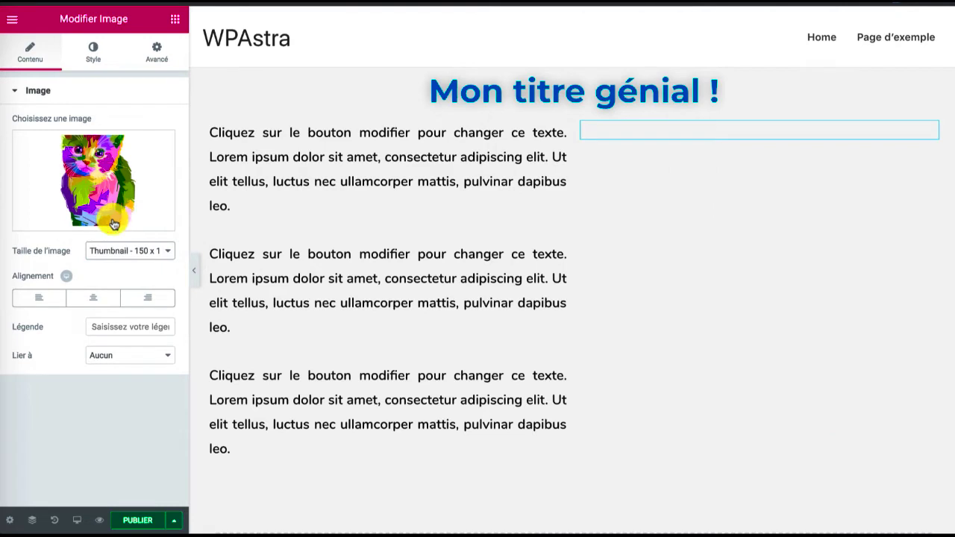
pyautogui.click(117, 251)
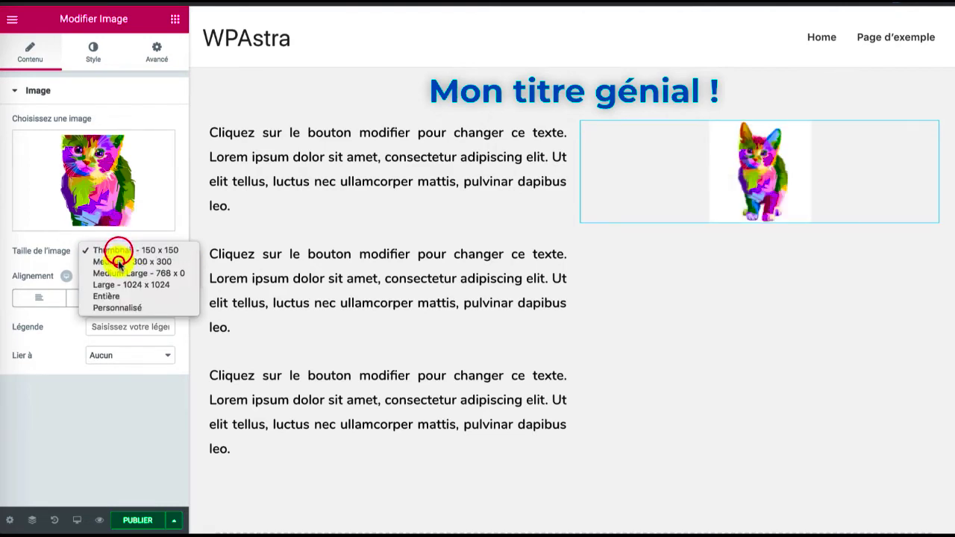
pyautogui.click(119, 262)
pyautogui.click(120, 263)
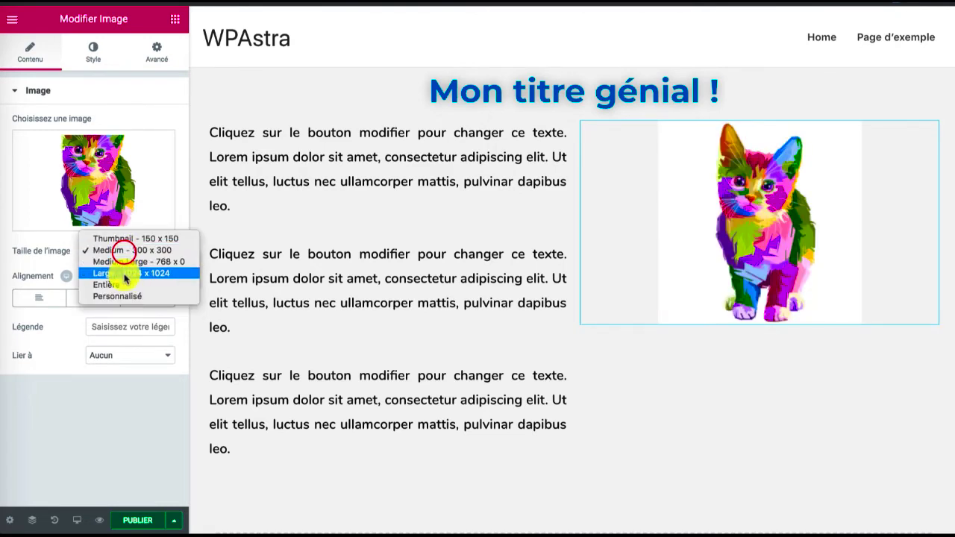
pyautogui.click(122, 288)
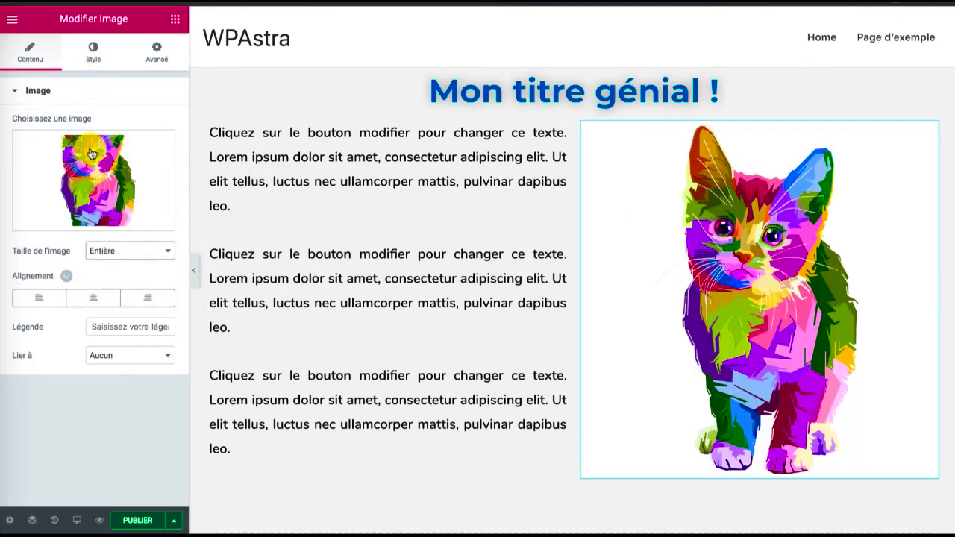
# Center the cat image and give it the caption "Mon petit chat"
pyautogui.click(95, 299)
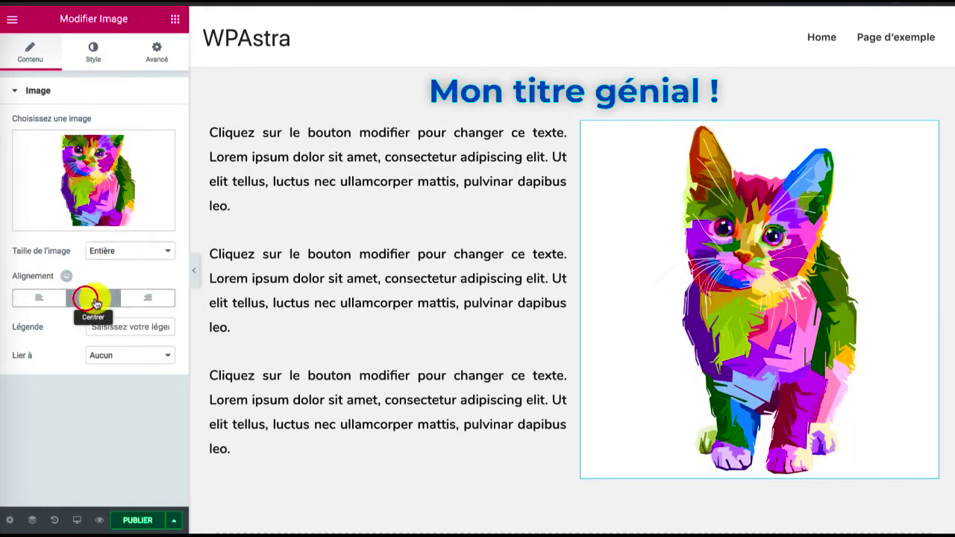
pyautogui.click(147, 298)
pyautogui.click(47, 298)
pyautogui.click(95, 300)
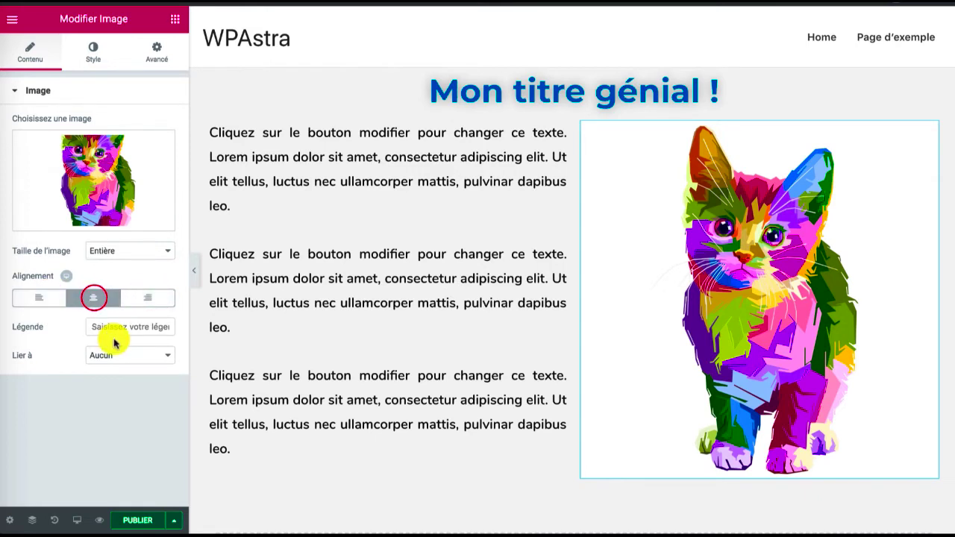
pyautogui.click(113, 328)
pyautogui.write('Mon petit chat')
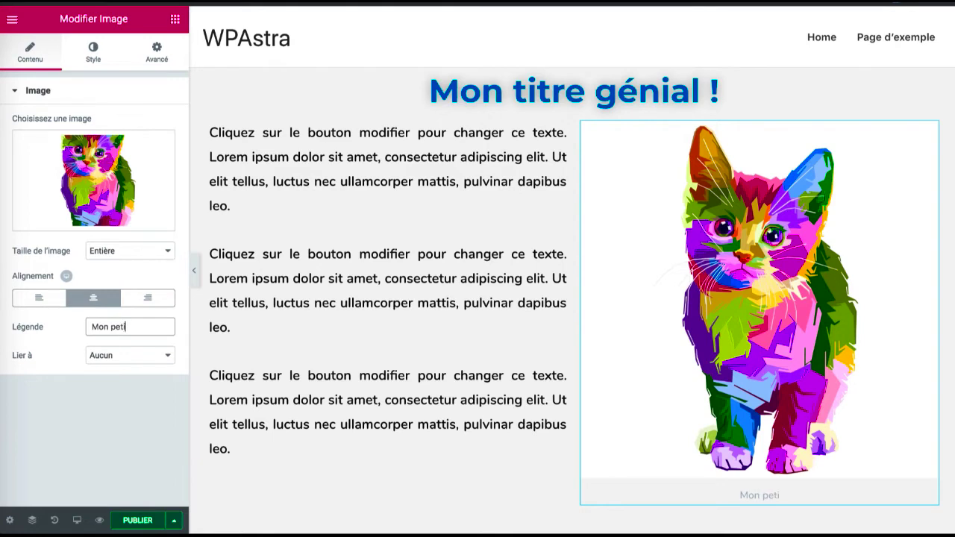
pyautogui.click(118, 354)
pyautogui.click(123, 377)
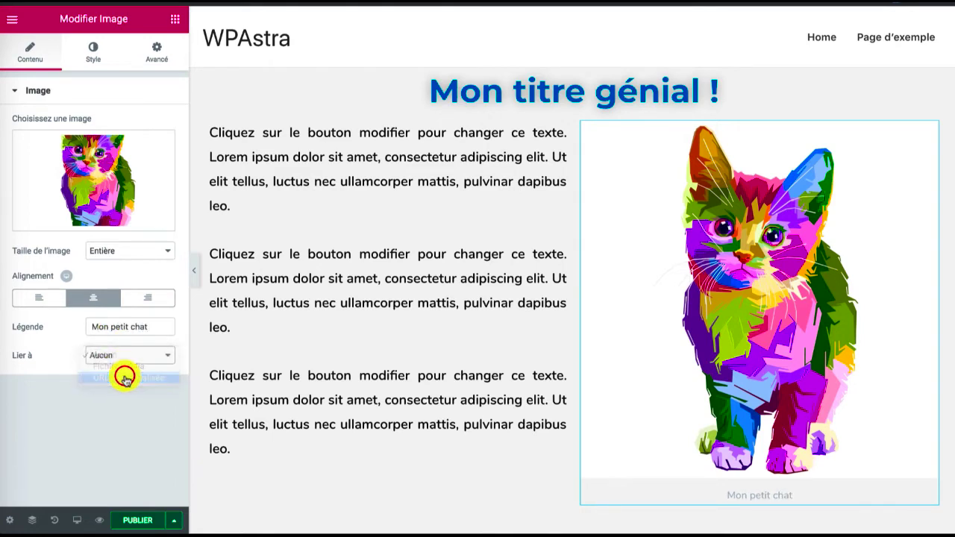
pyautogui.click(100, 387)
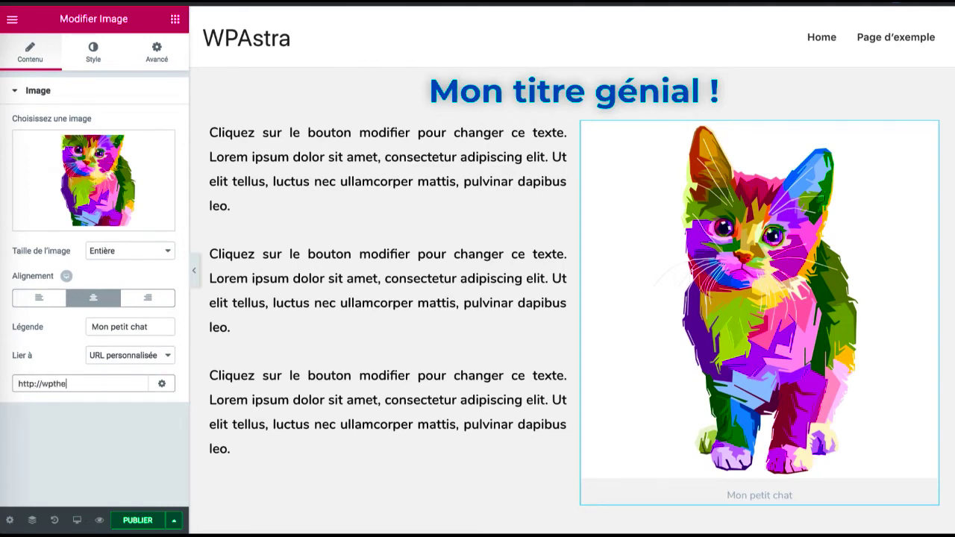
pyautogui.click(157, 382)
pyautogui.click(73, 407)
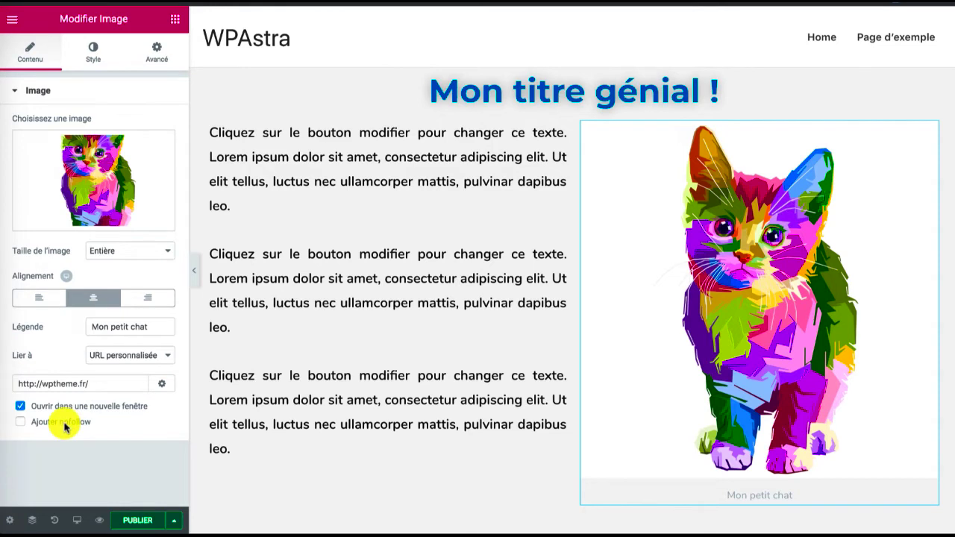
pyautogui.click(174, 520)
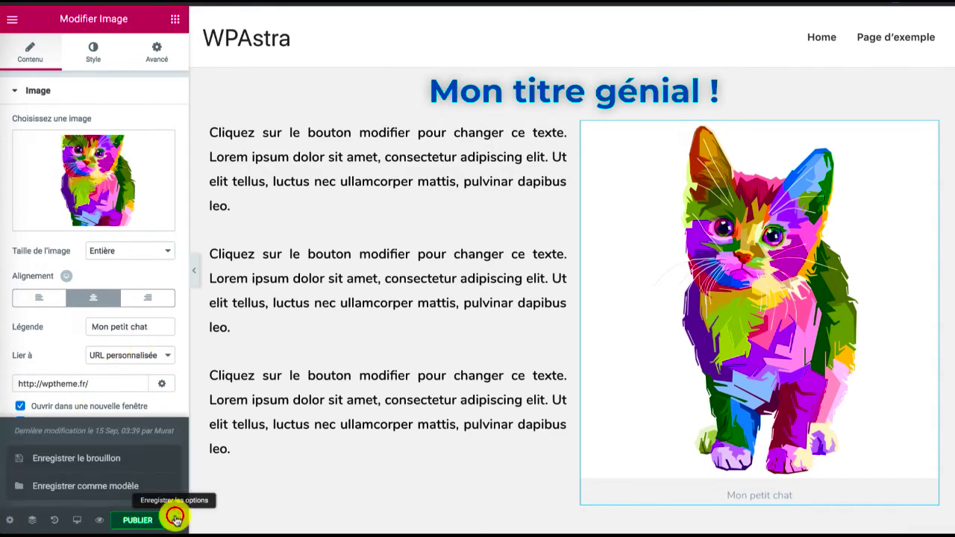
pyautogui.click(93, 458)
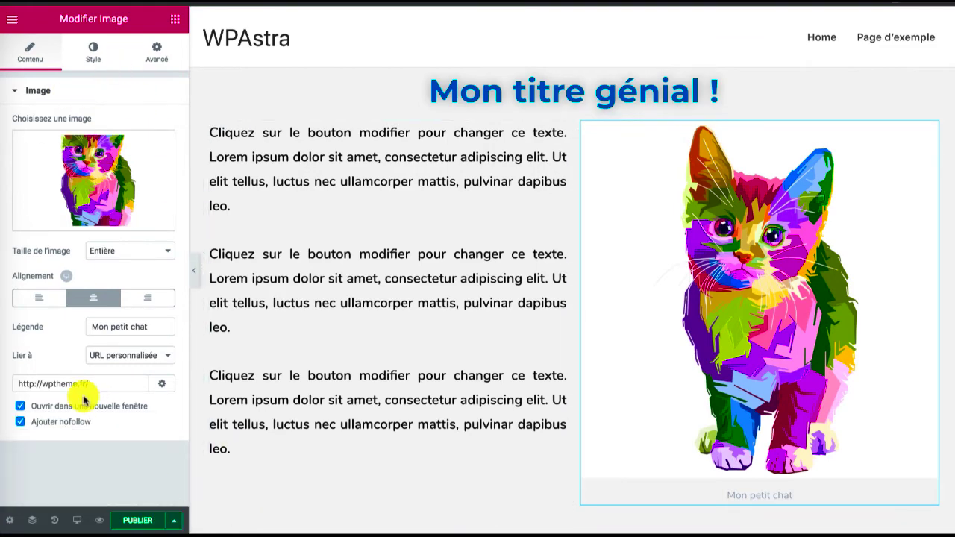
# Set the cat image's width to 608 px and its normal-state opacity to 1
pyautogui.click(96, 54)
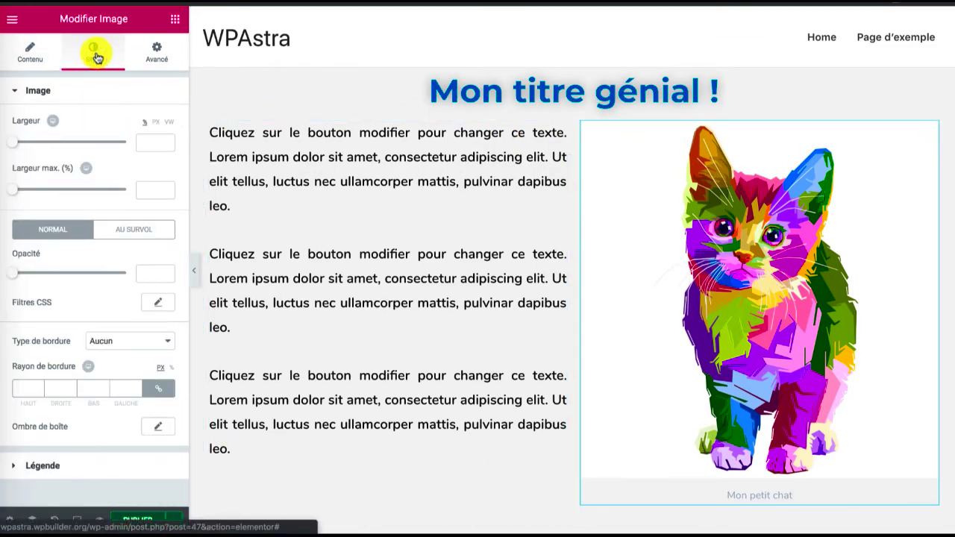
pyautogui.moveTo(13, 143); pyautogui.dragTo(119, 143)
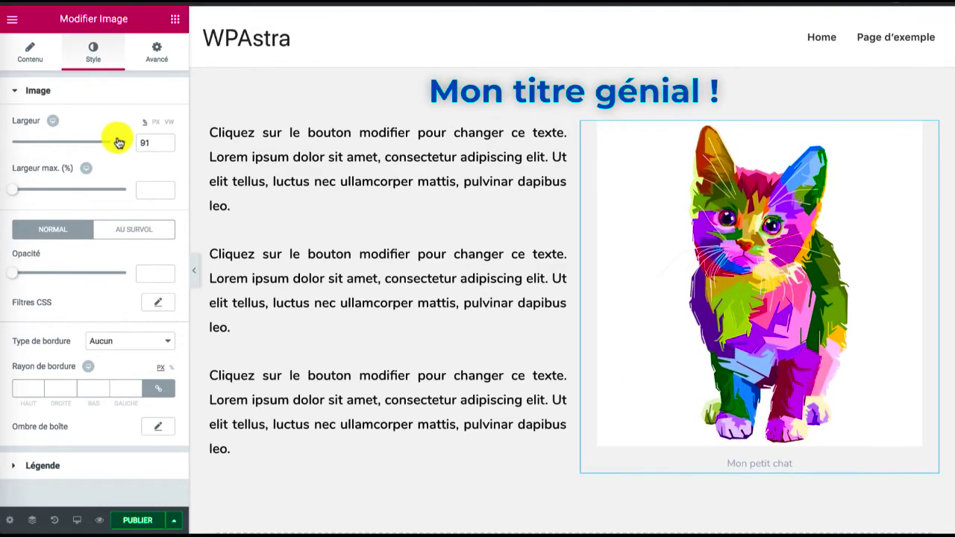
pyautogui.click(153, 121)
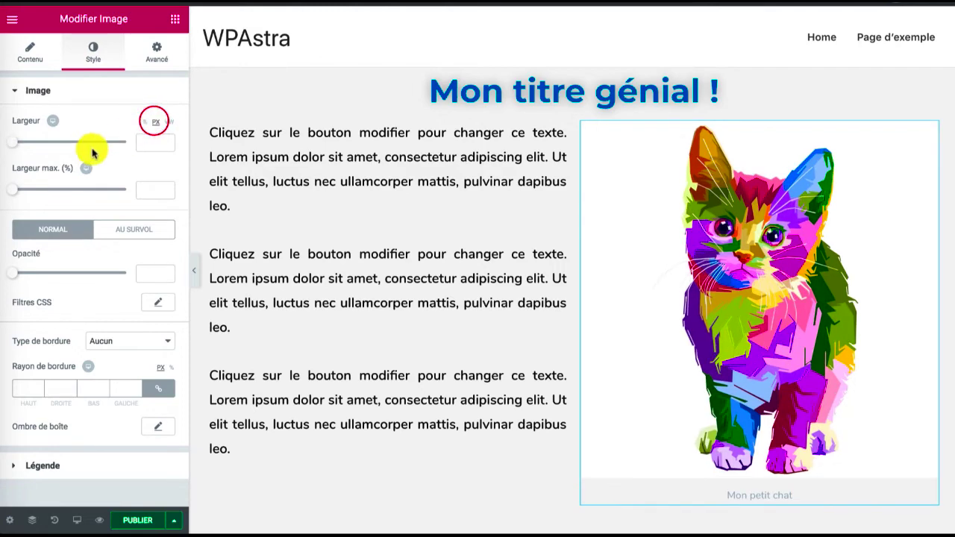
pyautogui.click(15, 144)
pyautogui.moveTo(30, 148); pyautogui.dragTo(82, 143)
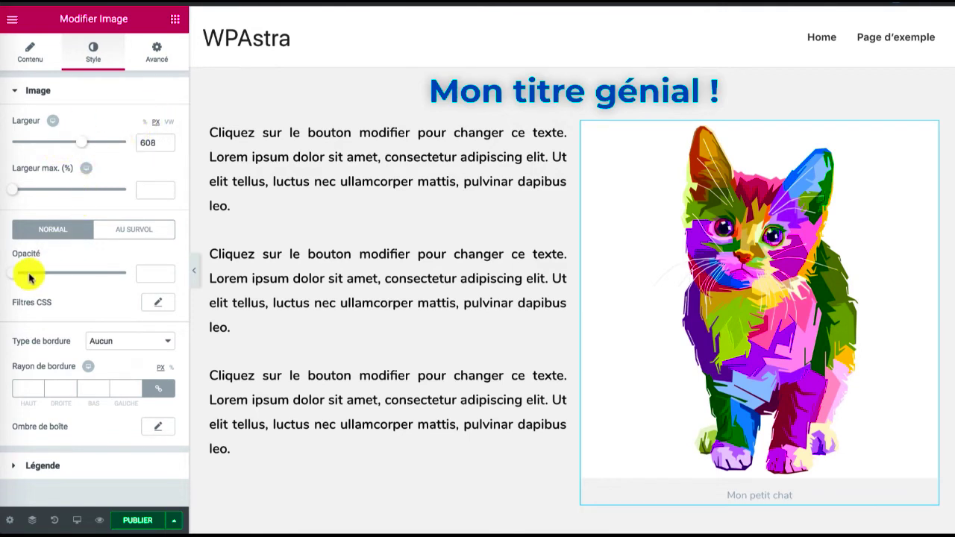
pyautogui.moveTo(17, 278); pyautogui.dragTo(138, 261)
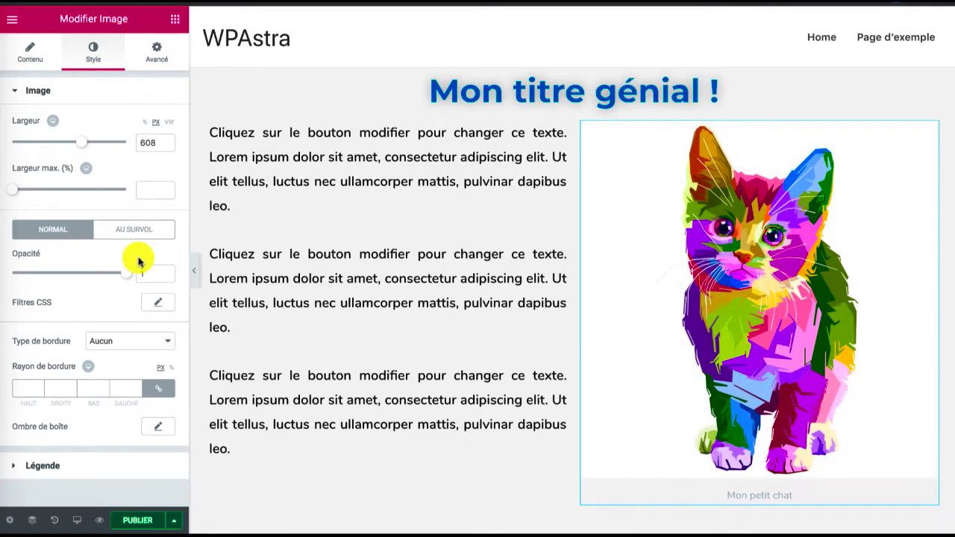
# Try a Continue border around the cat image and return the border type to Aucun
pyautogui.click(139, 345)
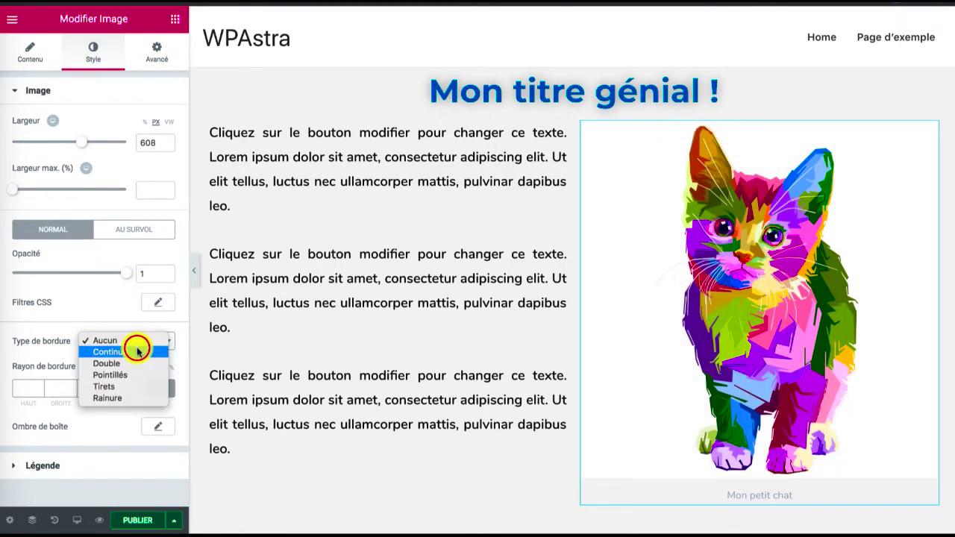
pyautogui.click(138, 351)
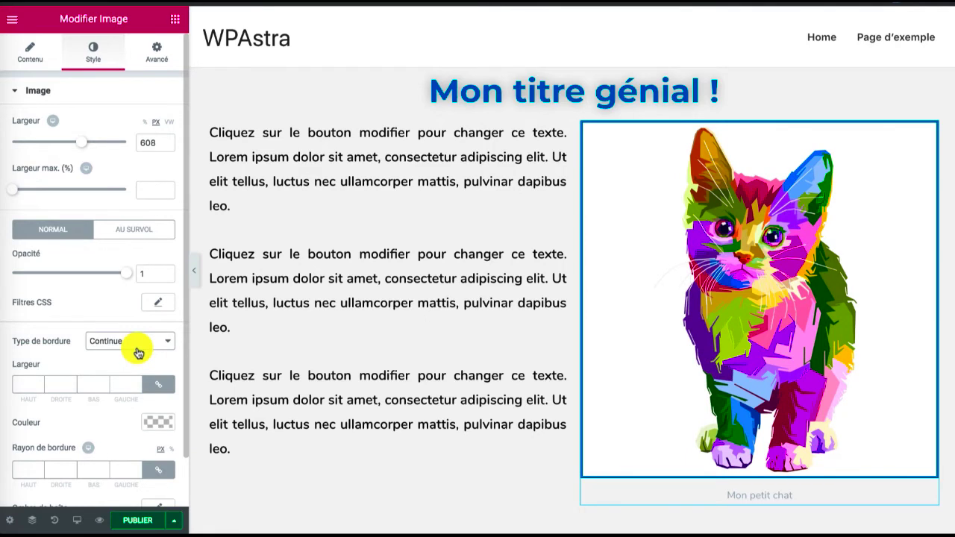
pyautogui.click(136, 348)
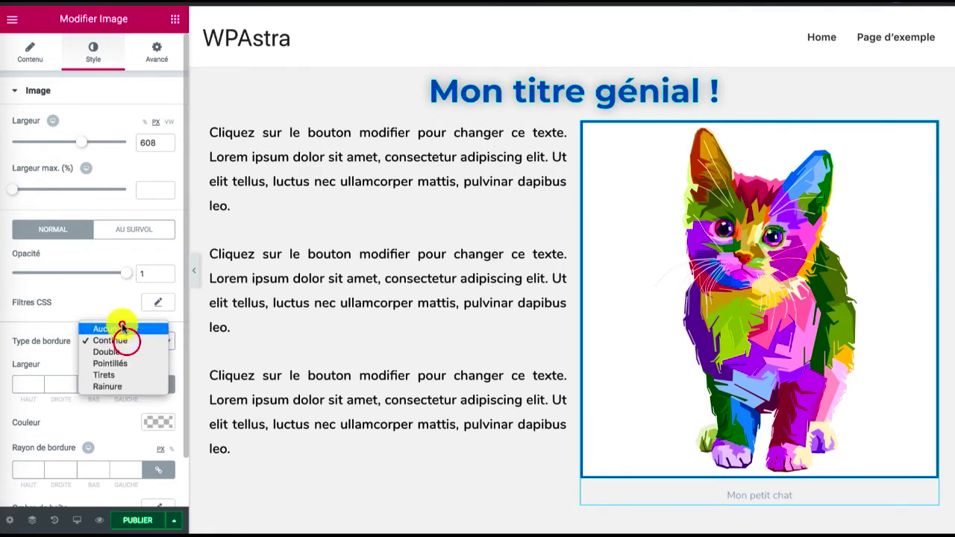
pyautogui.click(121, 325)
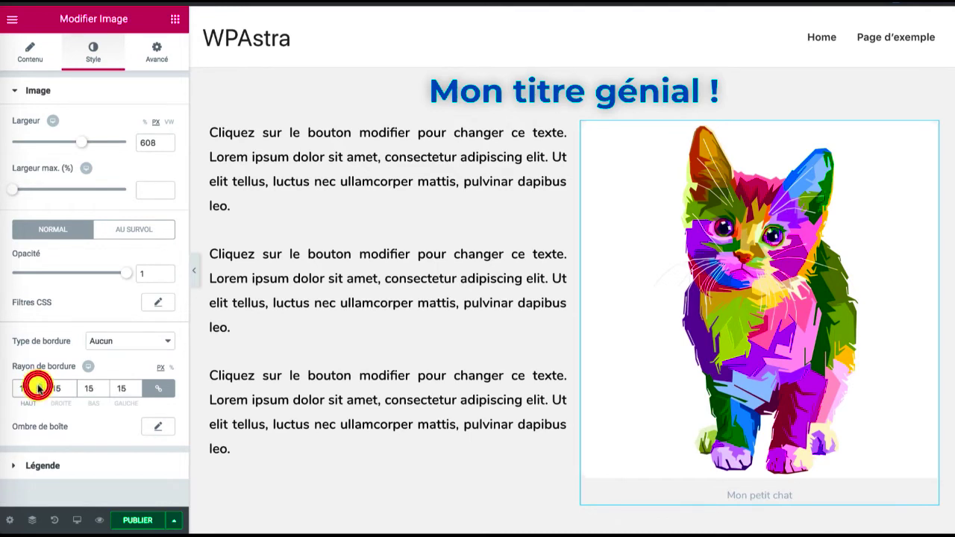
# Set the cat image's border radius to 25 px and add a box shadow with horizontal 12, vertical 3 and blur 34
pyautogui.click(39, 386)
pyautogui.click(38, 386)
pyautogui.click(38, 386)
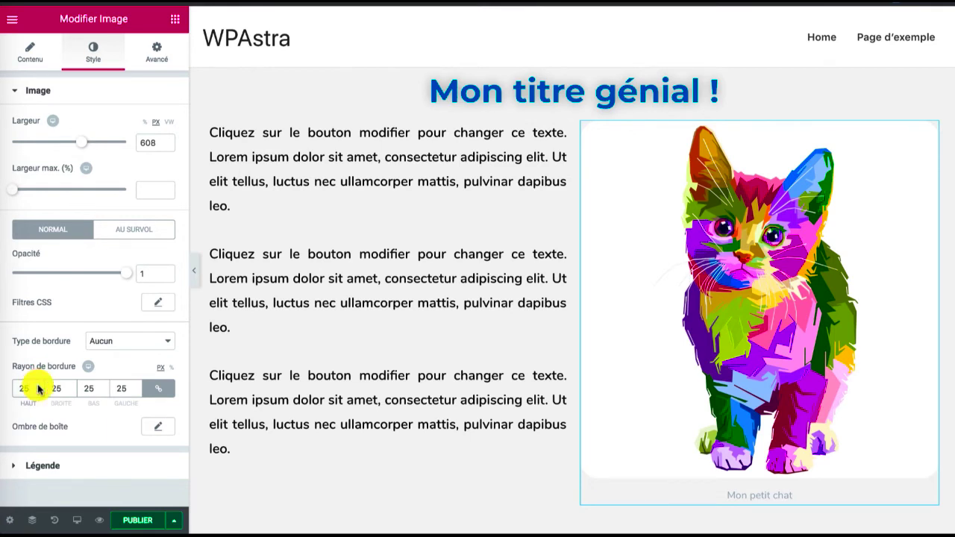
pyautogui.click(157, 427)
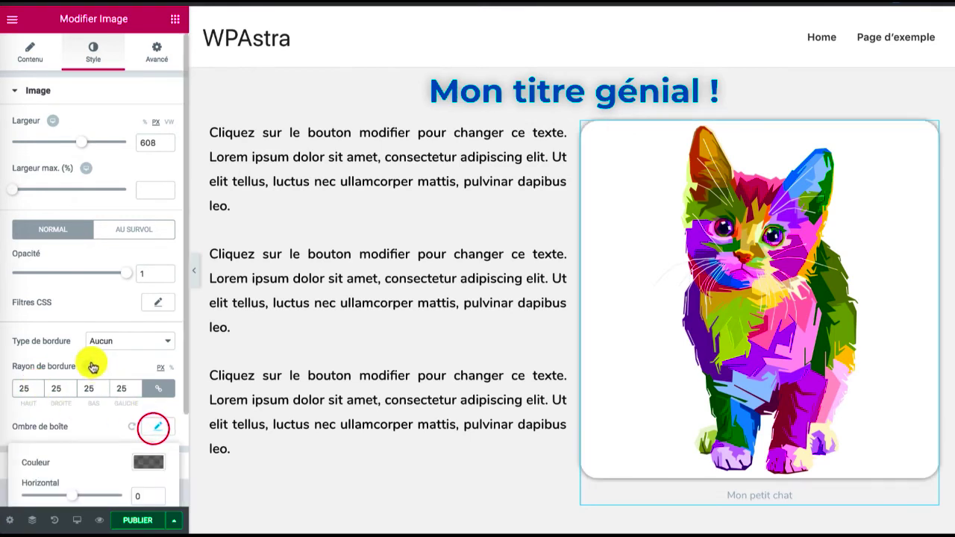
pyautogui.scroll(-3, 91, 366)
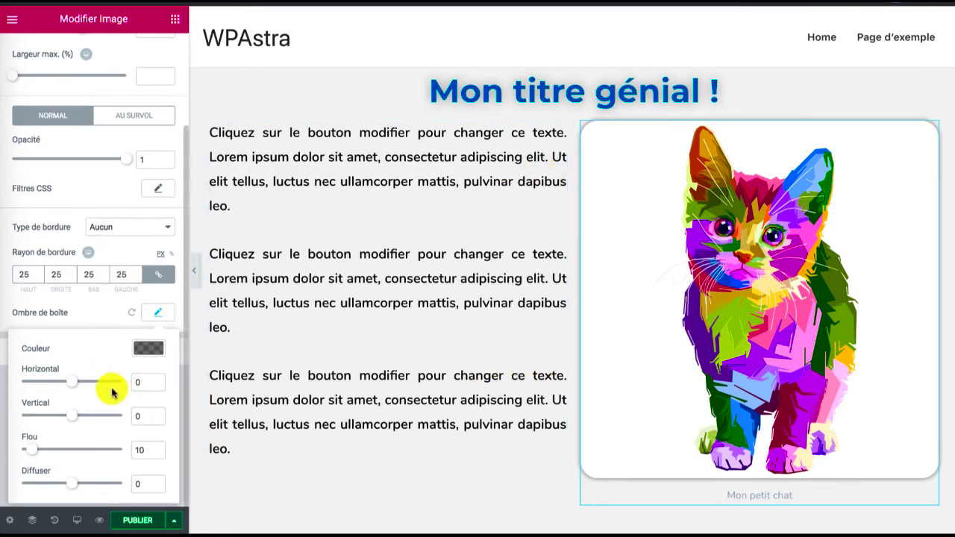
pyautogui.moveTo(75, 385); pyautogui.dragTo(80, 383)
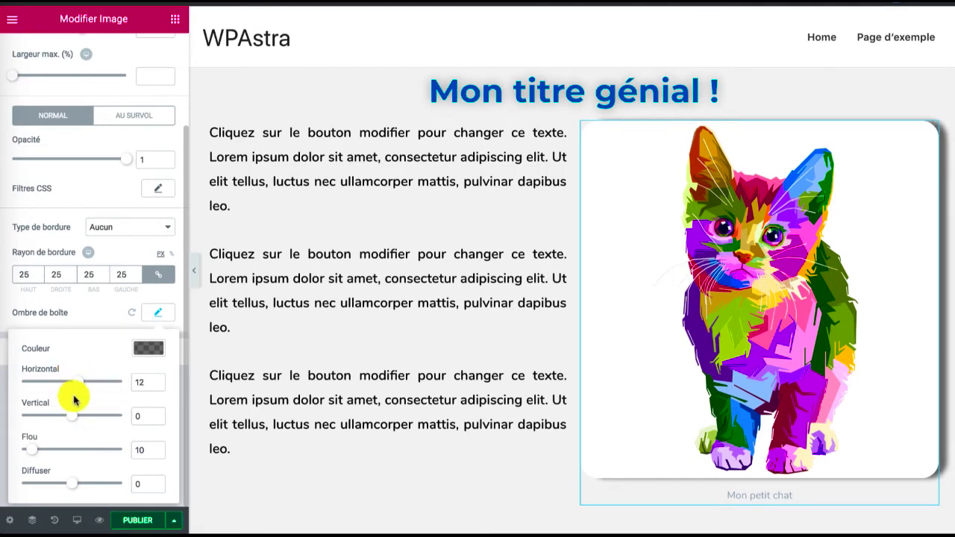
pyautogui.moveTo(72, 420); pyautogui.dragTo(74, 418)
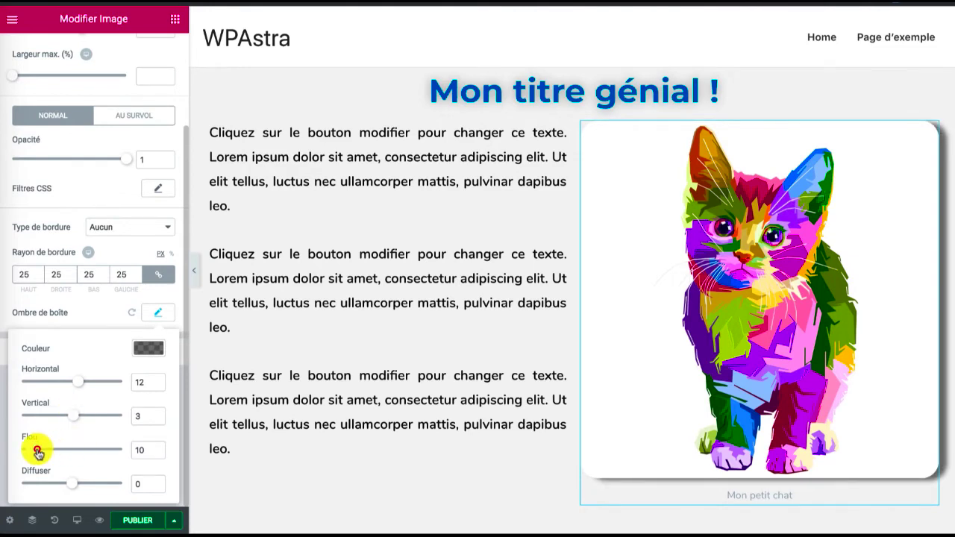
pyautogui.moveTo(37, 451); pyautogui.dragTo(54, 453)
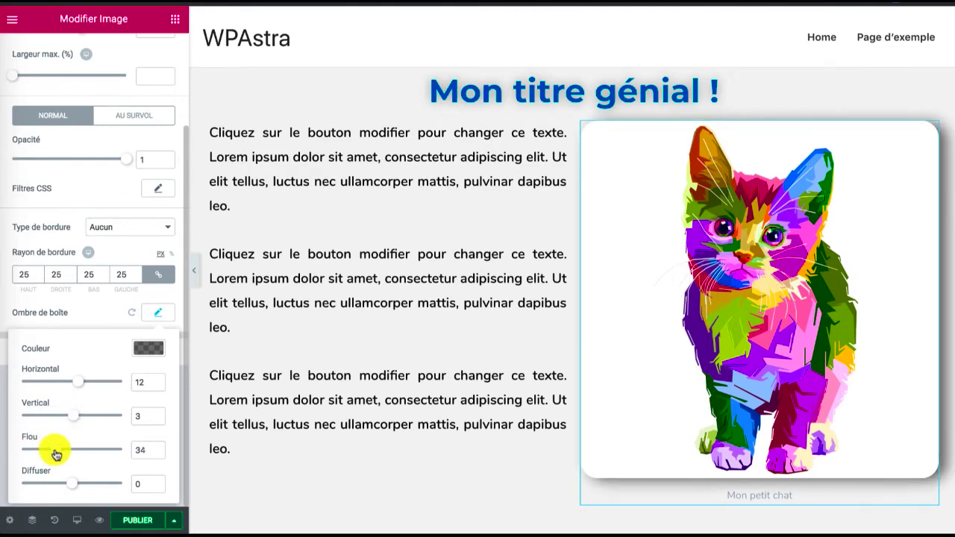
# Save the post as a draft
pyautogui.click(175, 520)
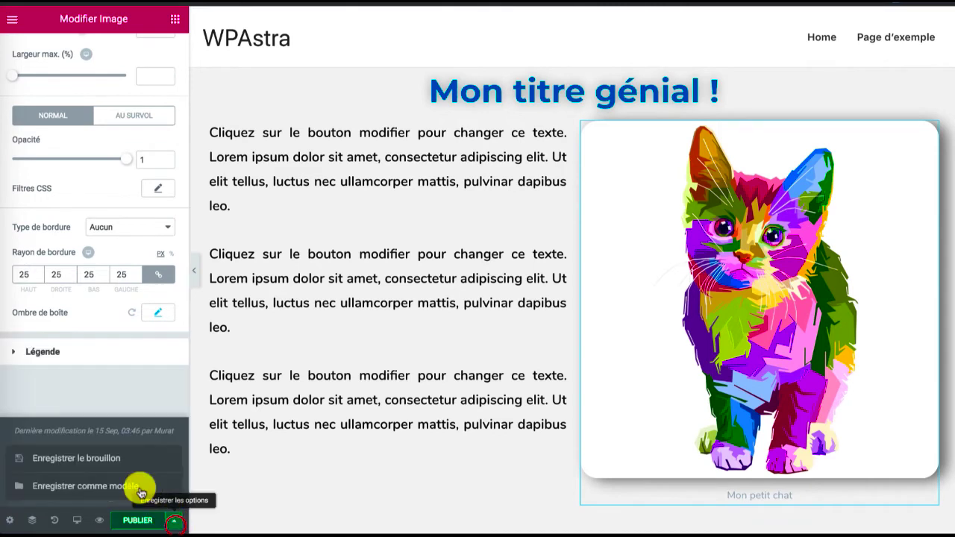
pyautogui.click(65, 461)
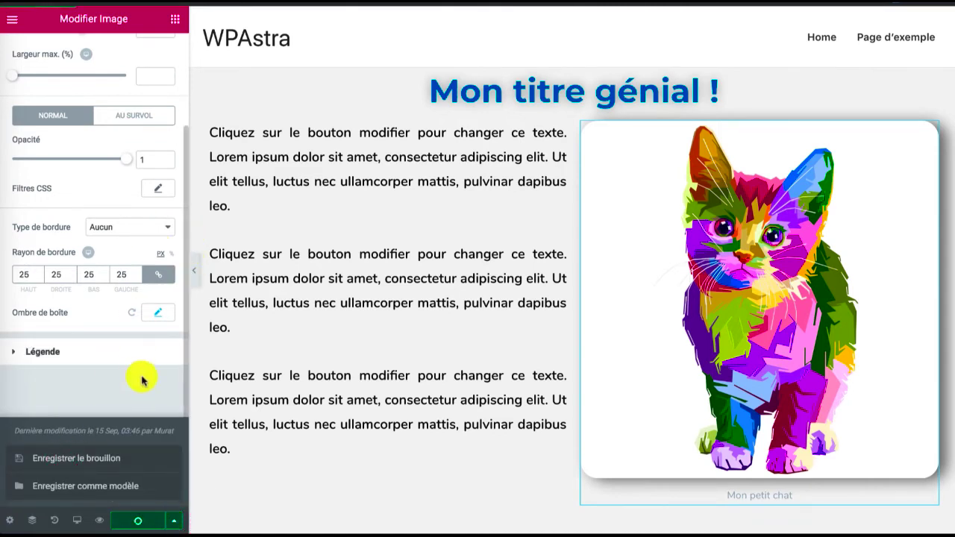
pyautogui.click(175, 515)
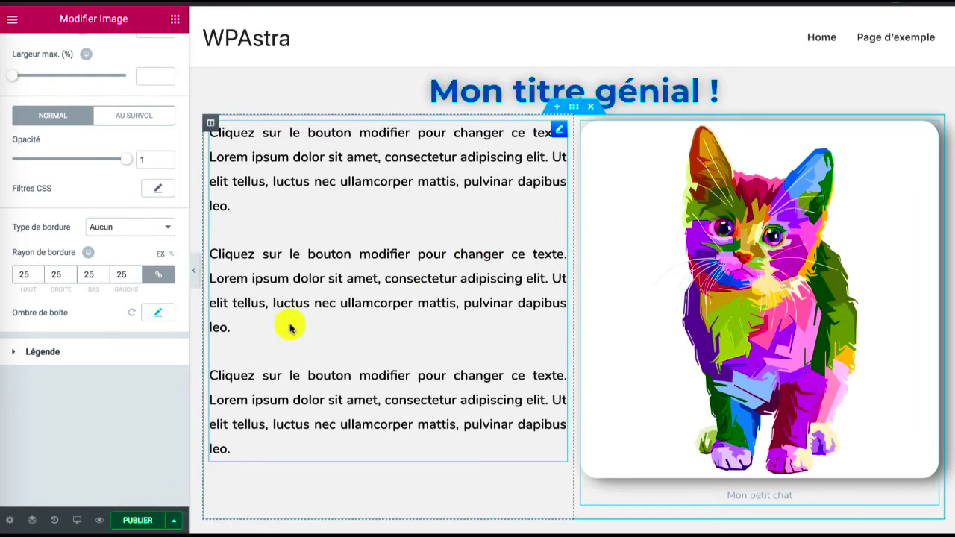
# Preview the post's changes on the live page, checking the title, text and cat image, and return to the Elementor editor
pyautogui.click(98, 522)
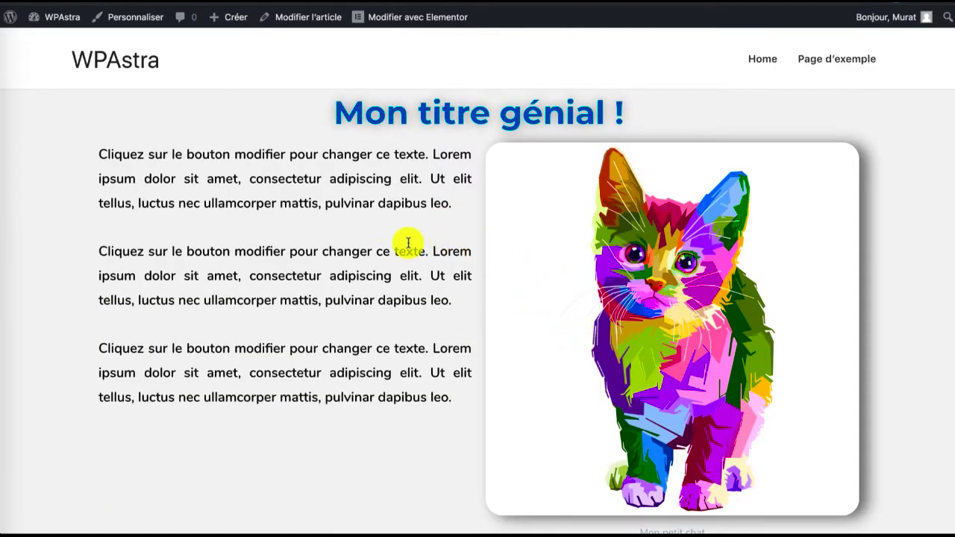
pyautogui.scroll(-3, 408, 244)
pyautogui.scroll(3, 405, 246)
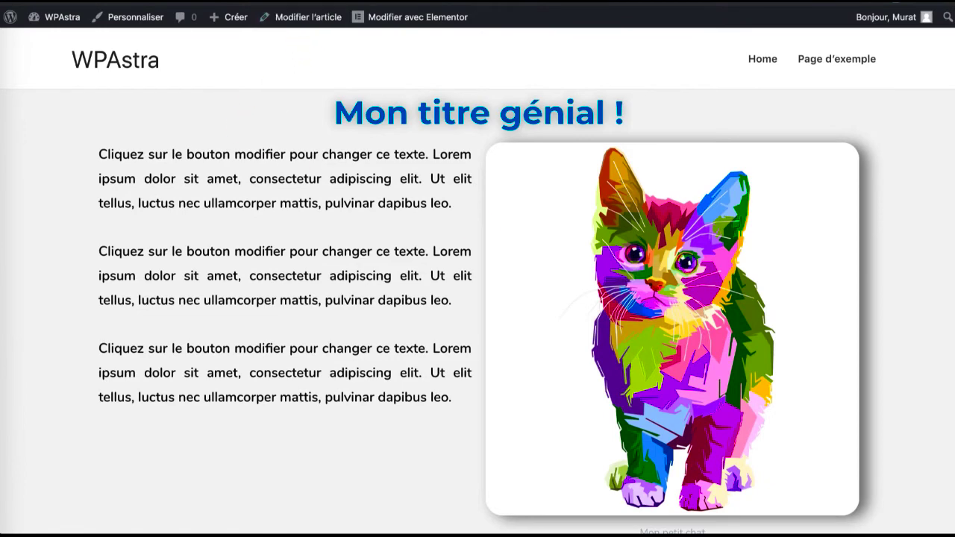
pyautogui.click(298, 3)
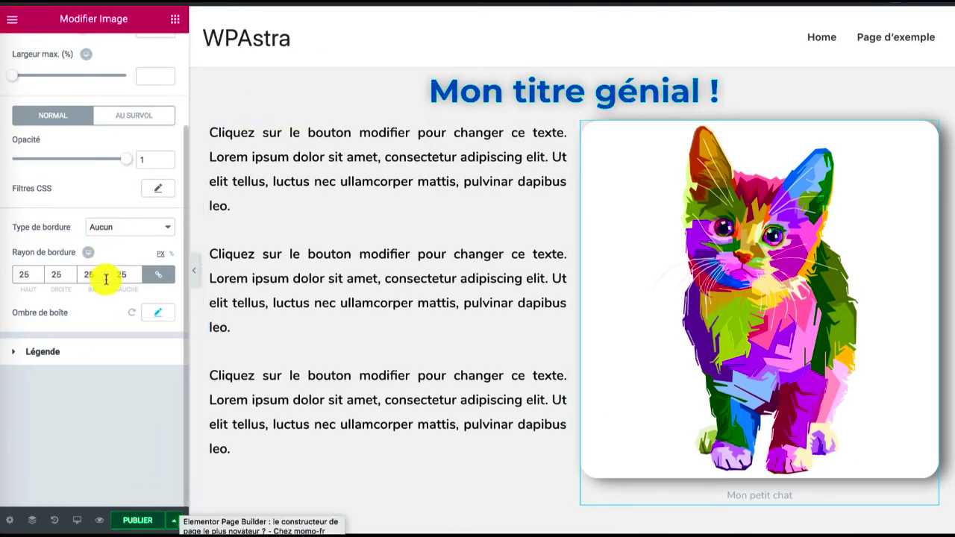
pyautogui.scroll(-2, 385, 361)
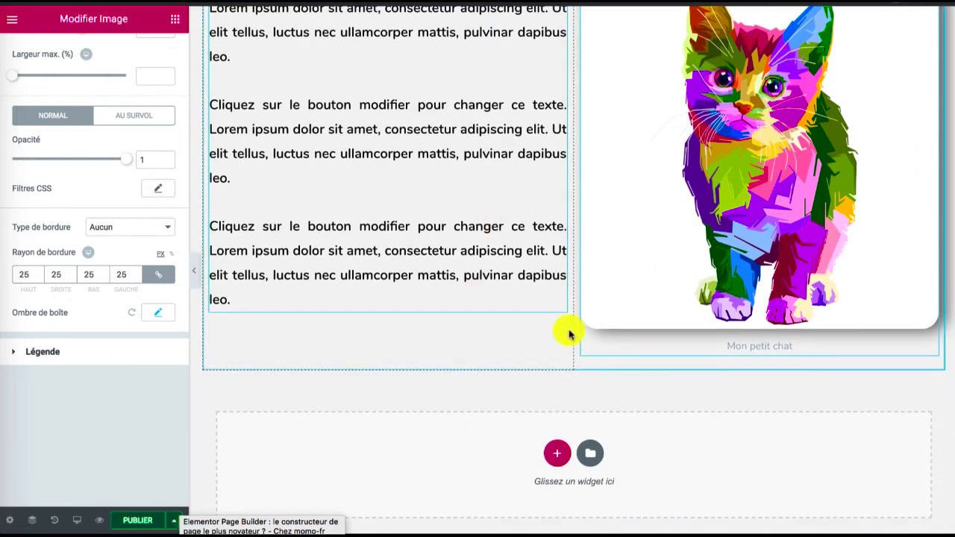
pyautogui.scroll(2, 570, 332)
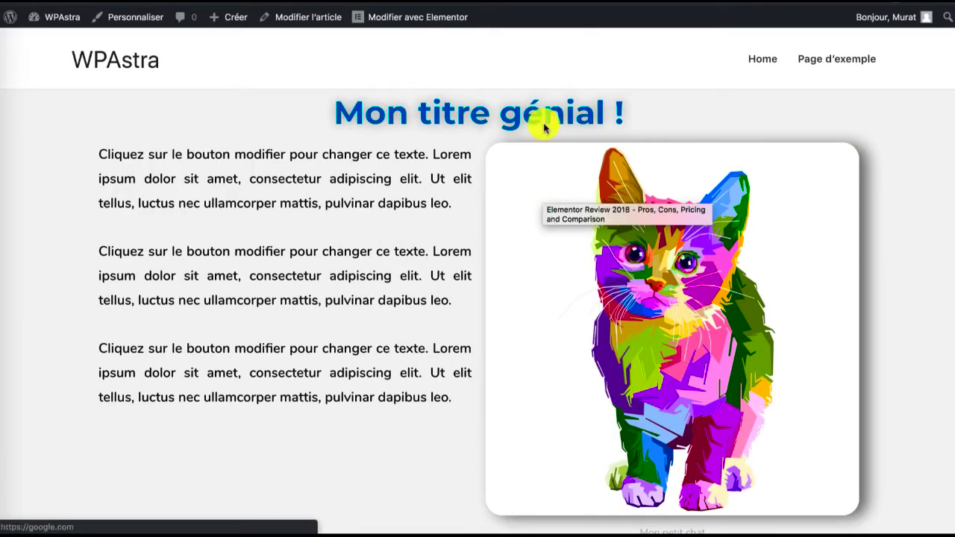
pyautogui.click(405, 16)
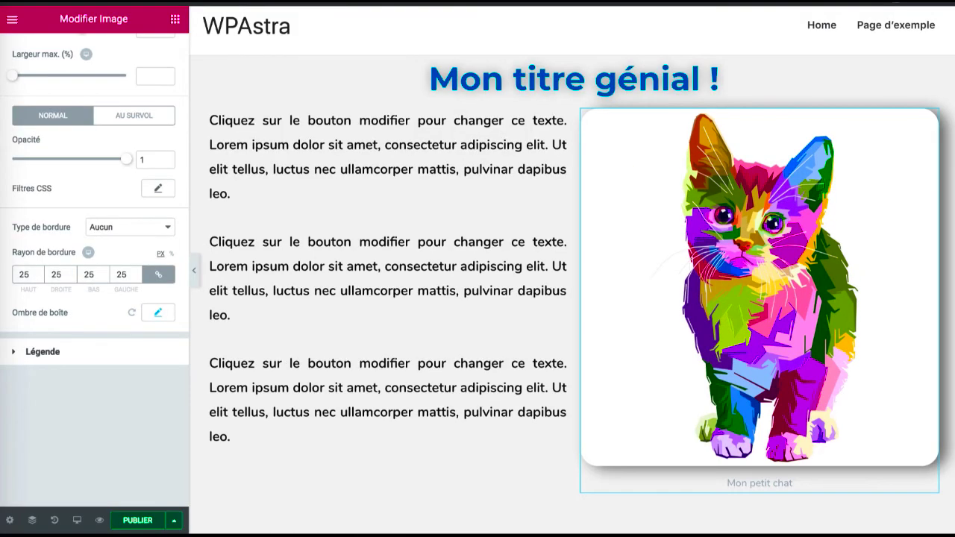
# Add a single-column section below the text and image section and place a Diviseur widget in it
pyautogui.click(172, 25)
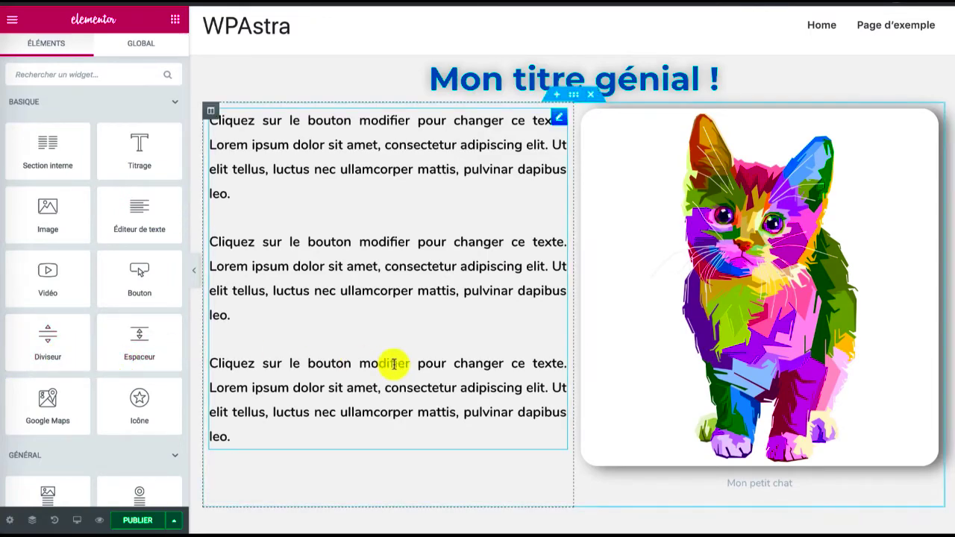
pyautogui.scroll(-2, 393, 365)
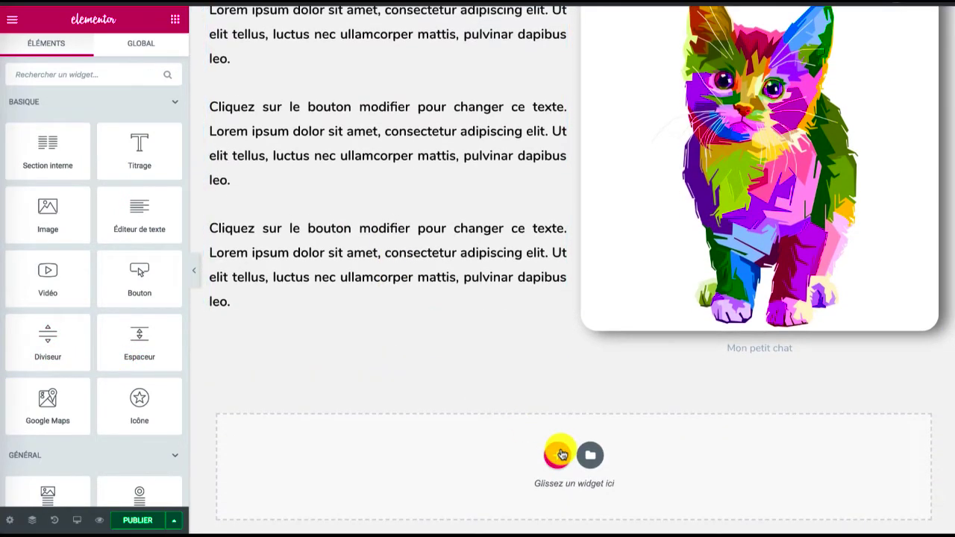
pyautogui.click(560, 454)
pyautogui.click(403, 495)
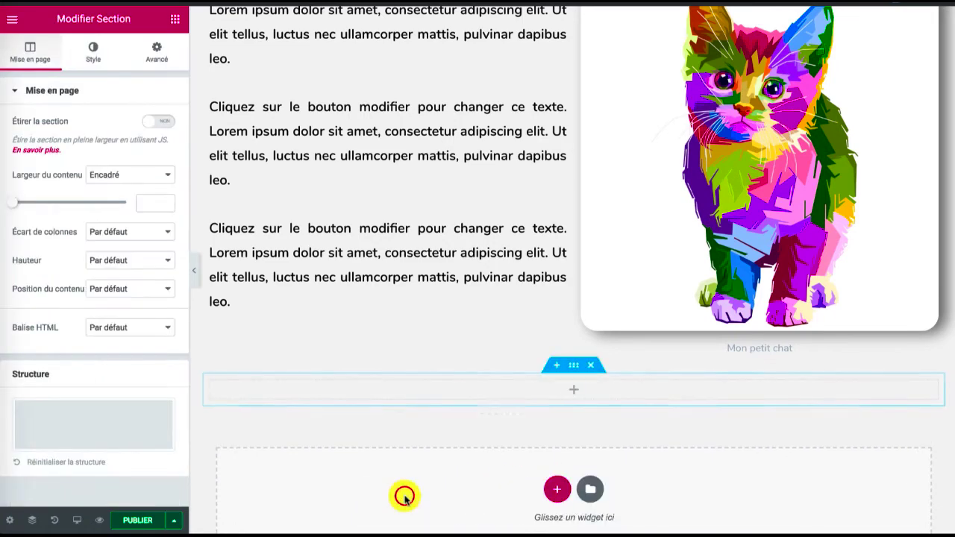
pyautogui.click(174, 20)
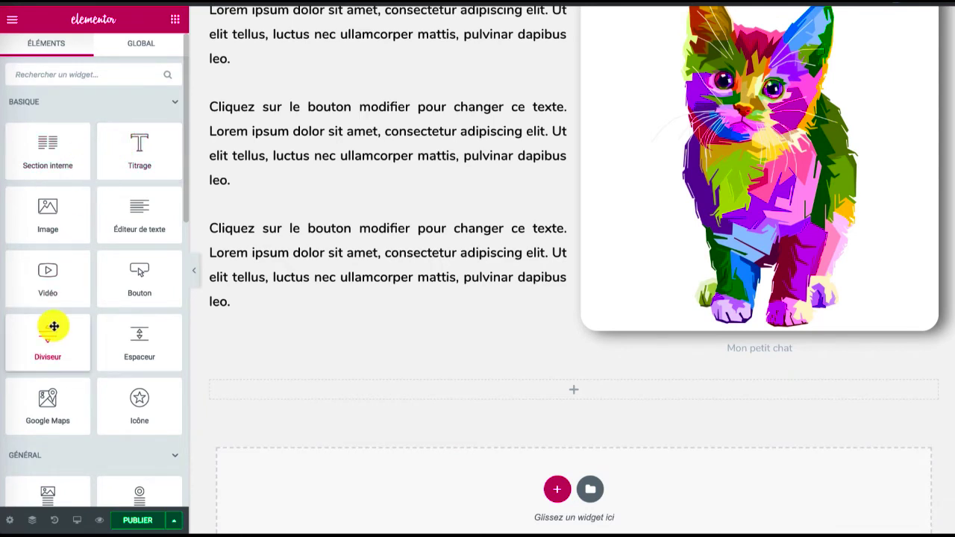
pyautogui.moveTo(54, 326); pyautogui.dragTo(363, 385)
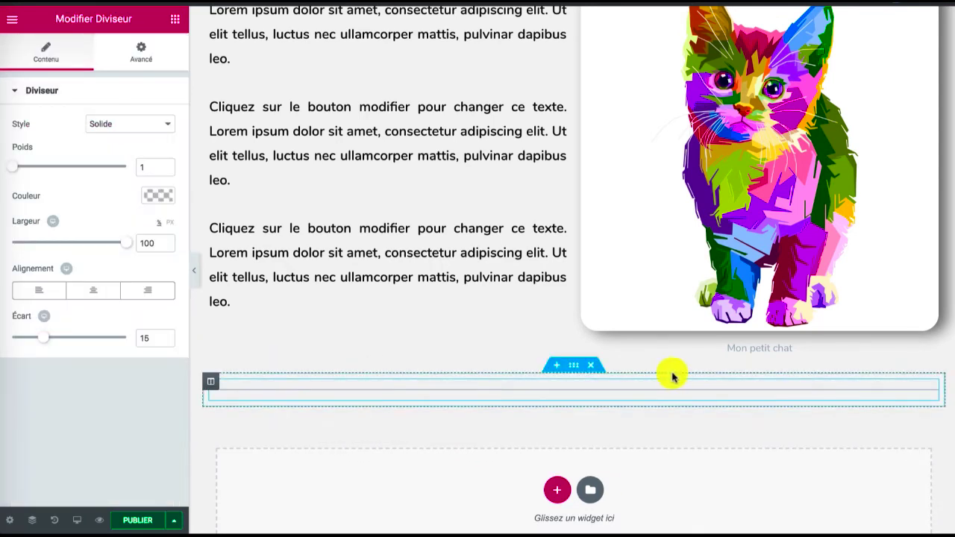
# Add another single-column section below the divider and place an Espaceur widget in it
pyautogui.click(557, 490)
pyautogui.click(397, 512)
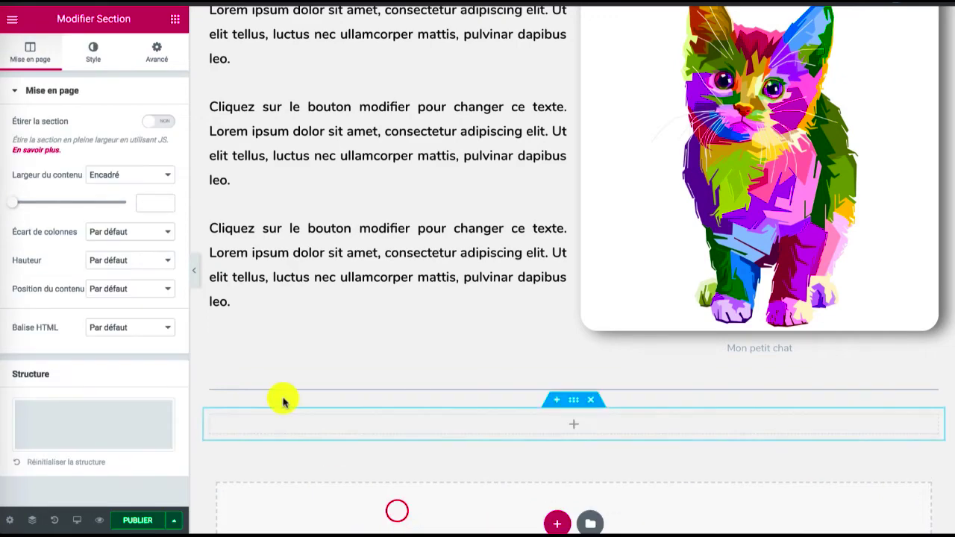
pyautogui.click(173, 17)
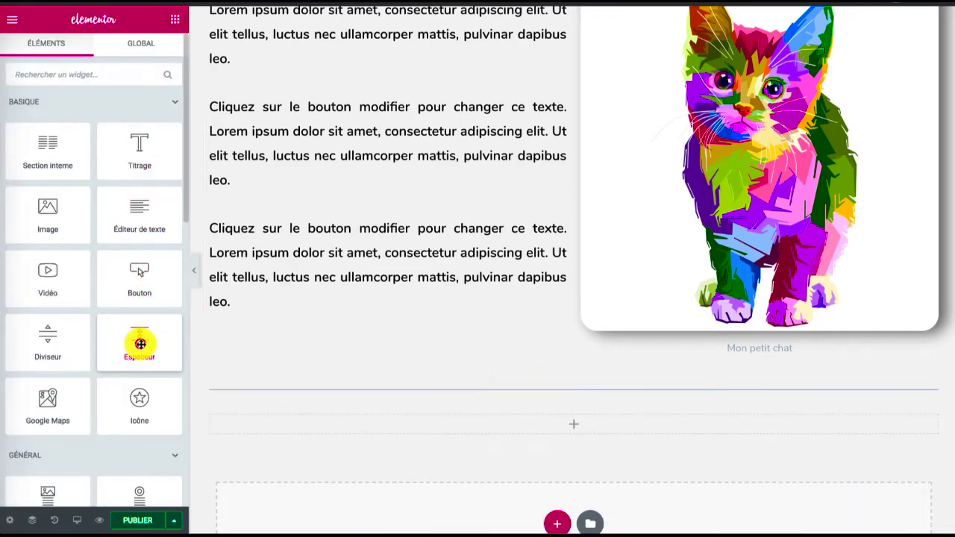
pyautogui.moveTo(140, 343); pyautogui.dragTo(324, 428)
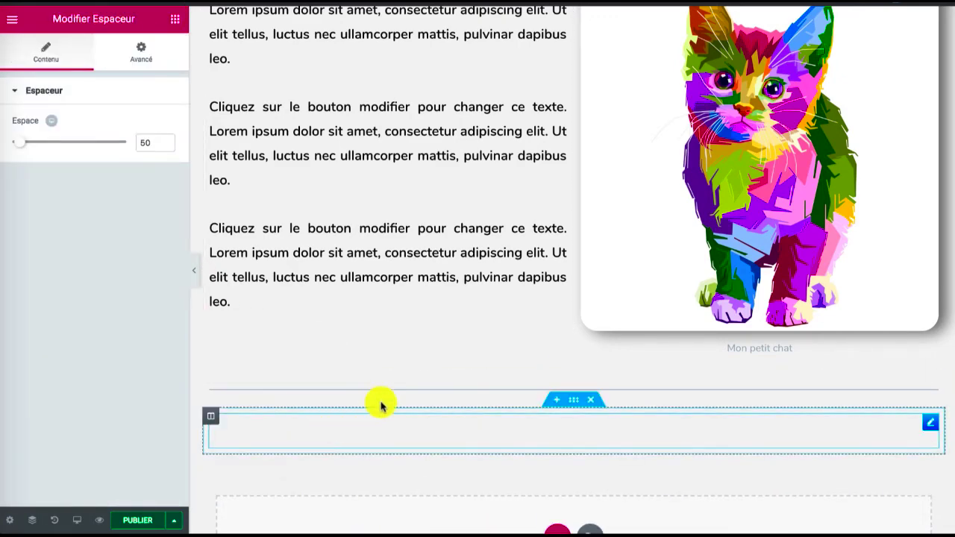
# Style the divider as Pointillés with a weight of 7 and a gap of 19
pyautogui.click(383, 390)
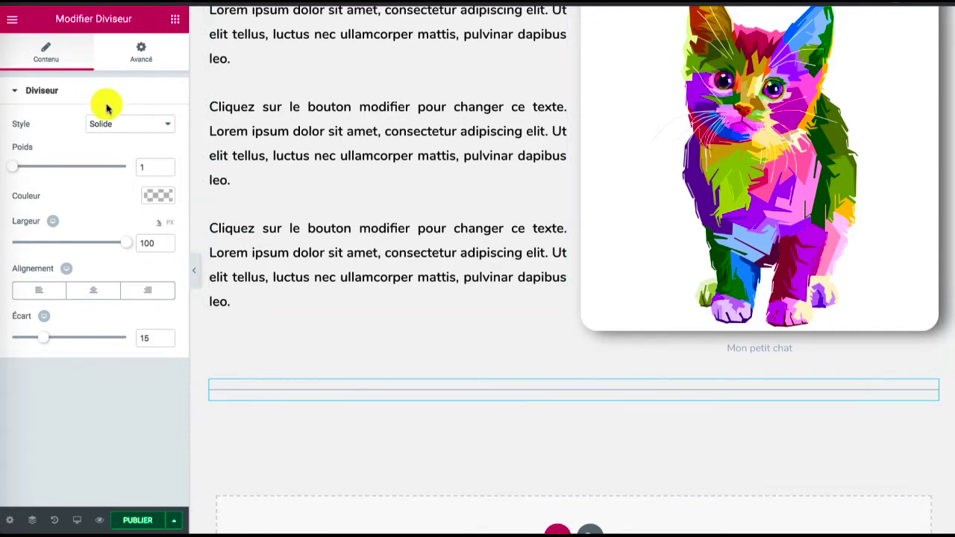
pyautogui.click(105, 124)
pyautogui.click(104, 134)
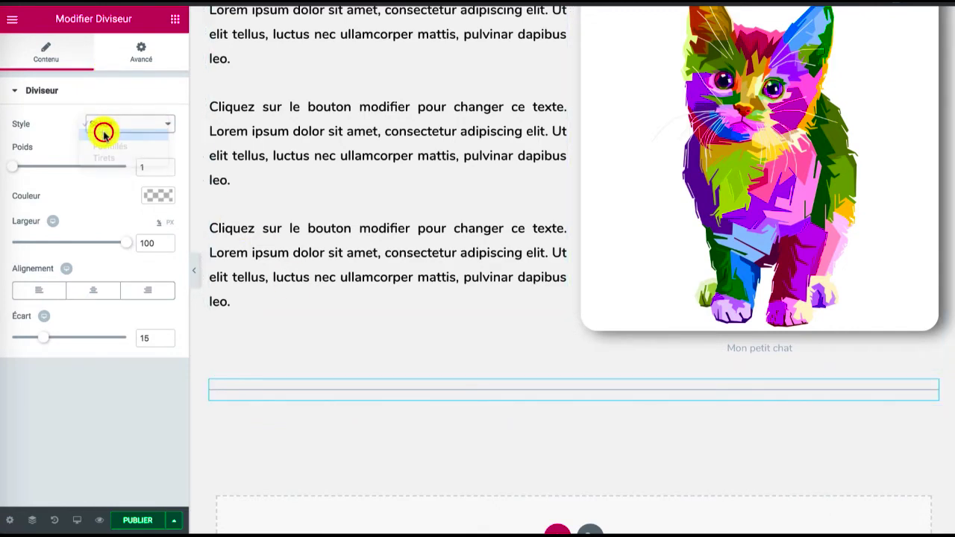
pyautogui.click(106, 133)
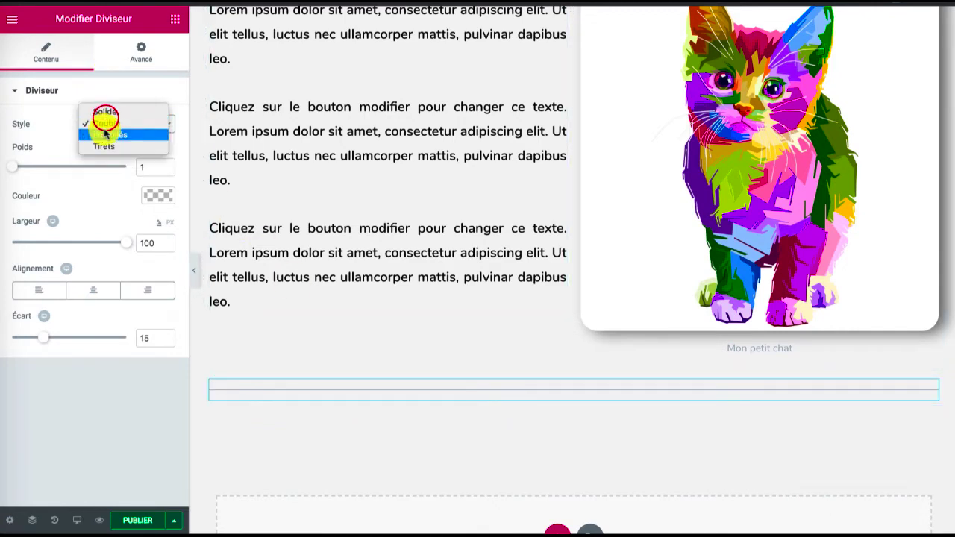
pyautogui.click(104, 128)
pyautogui.moveTo(12, 165); pyautogui.dragTo(86, 170)
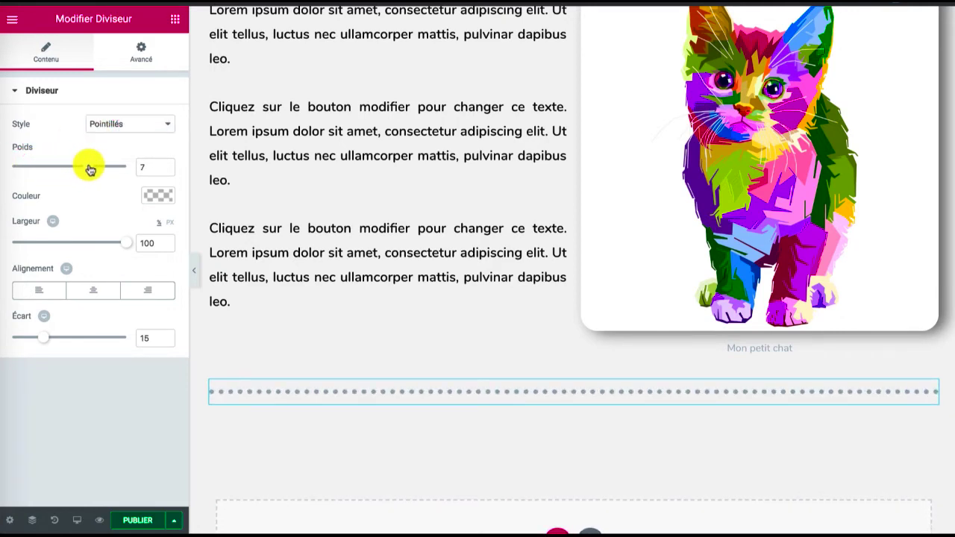
pyautogui.moveTo(44, 337); pyautogui.dragTo(47, 338)
# Set the dotted divider's color to purple #d62fe2
pyautogui.click(127, 59)
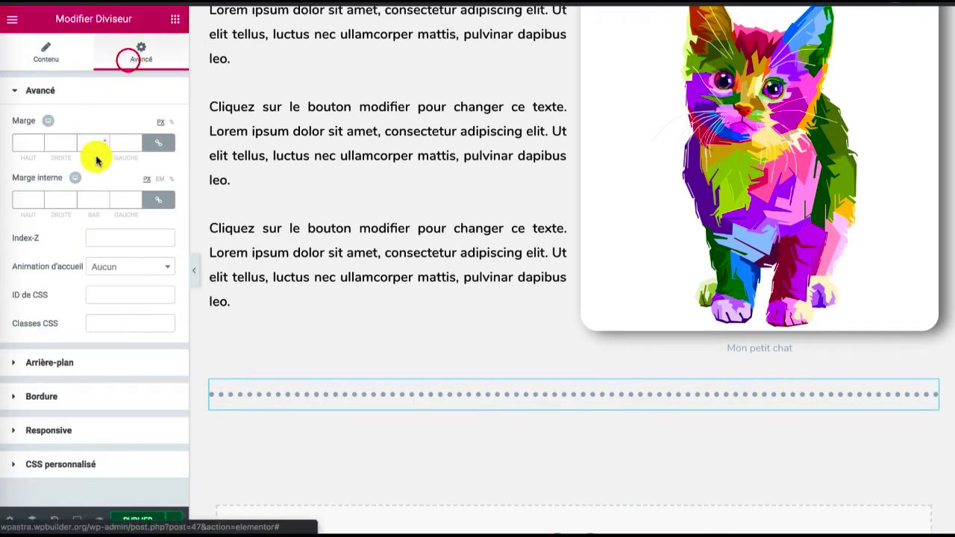
pyautogui.click(62, 57)
pyautogui.click(148, 194)
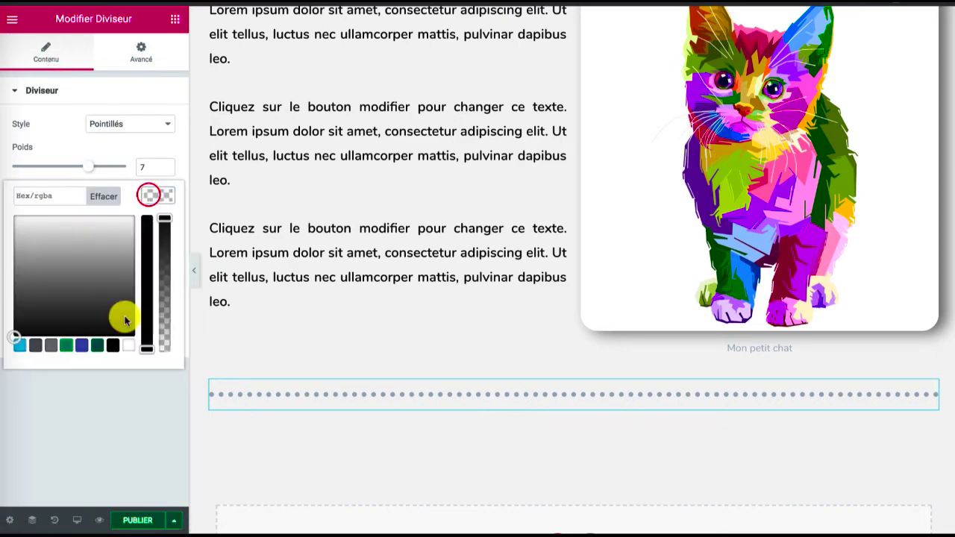
pyautogui.click(98, 345)
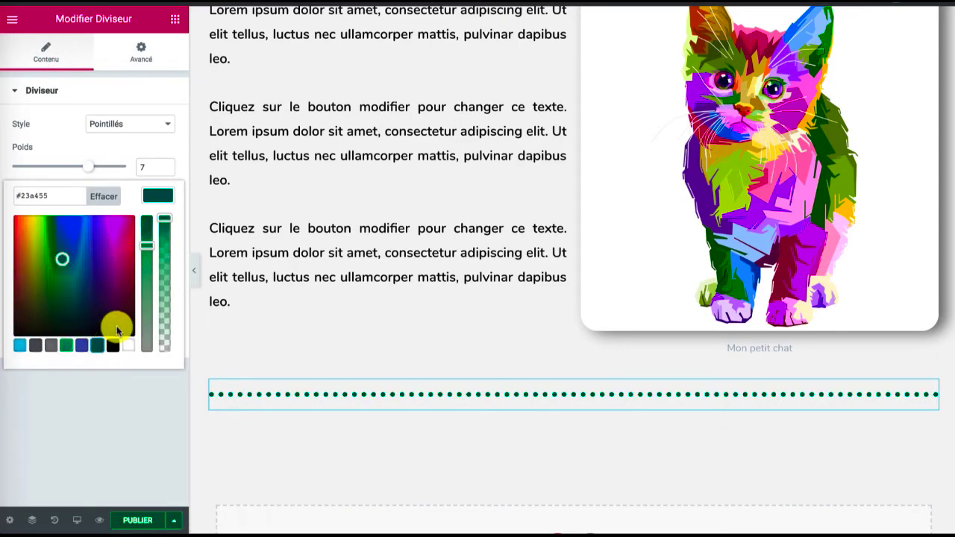
pyautogui.moveTo(117, 332); pyautogui.dragTo(111, 228)
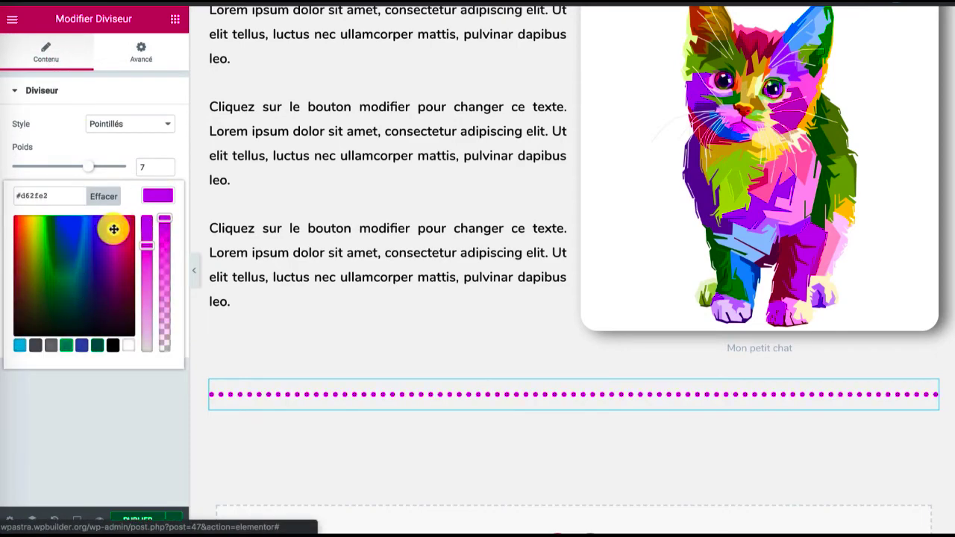
pyautogui.click(151, 196)
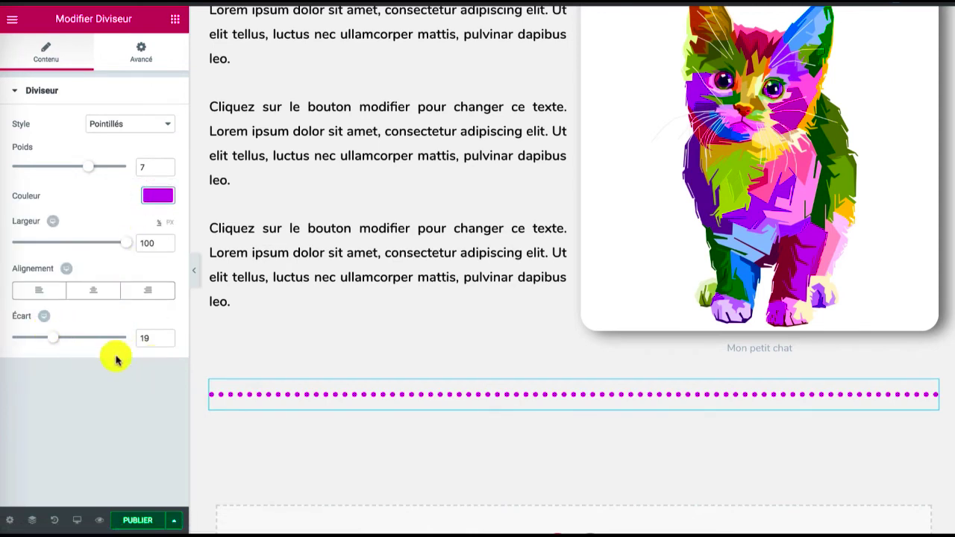
# Set the spacer's space to 36 and move the divider section directly beneath the title heading
pyautogui.click(301, 436)
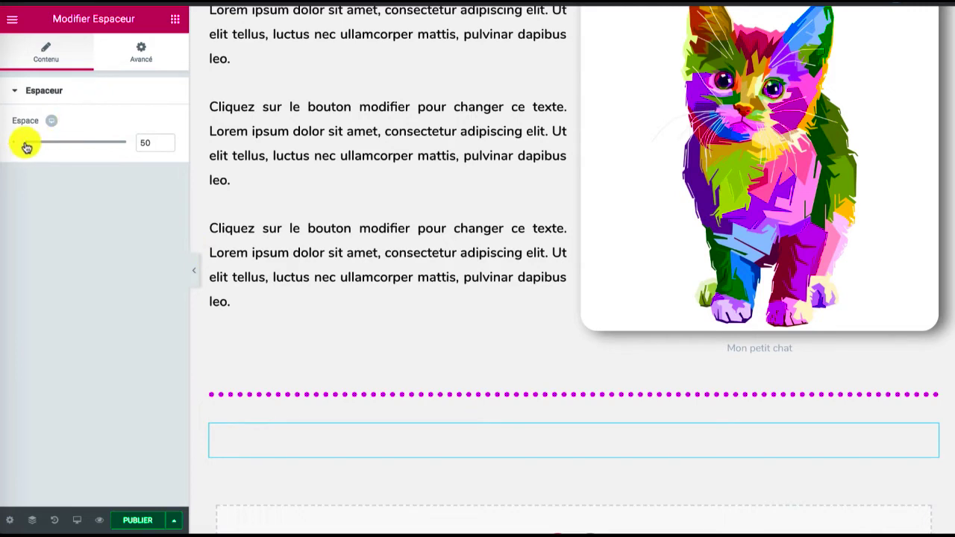
pyautogui.moveTo(22, 147); pyautogui.dragTo(17, 147)
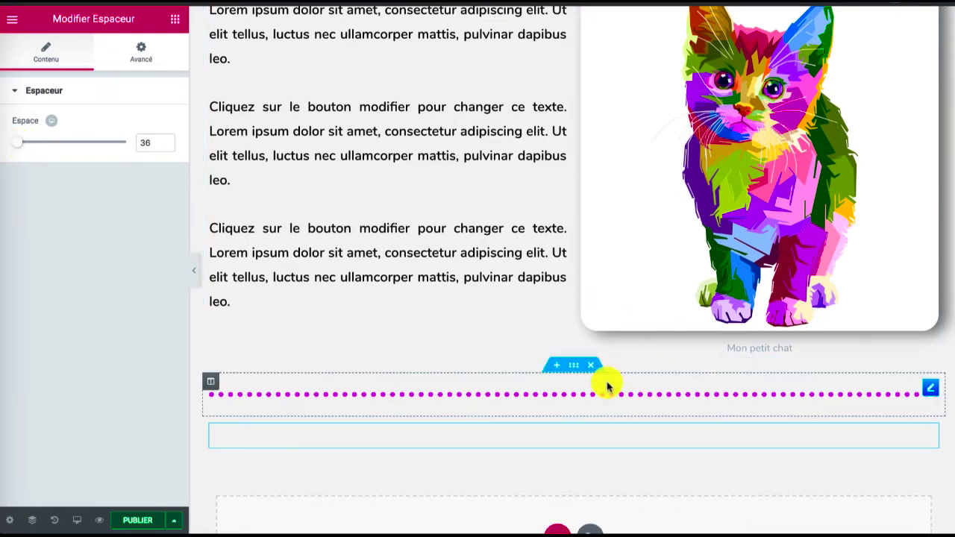
pyautogui.moveTo(572, 371); pyautogui.dragTo(536, 137)
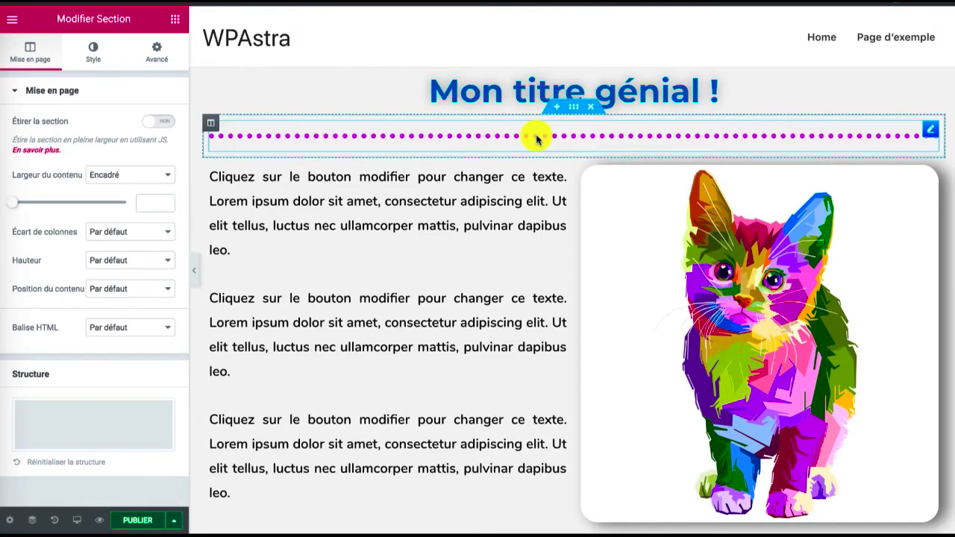
# Save the post as a draft and check the dotted divider beneath the title in the page preview
pyautogui.click(174, 520)
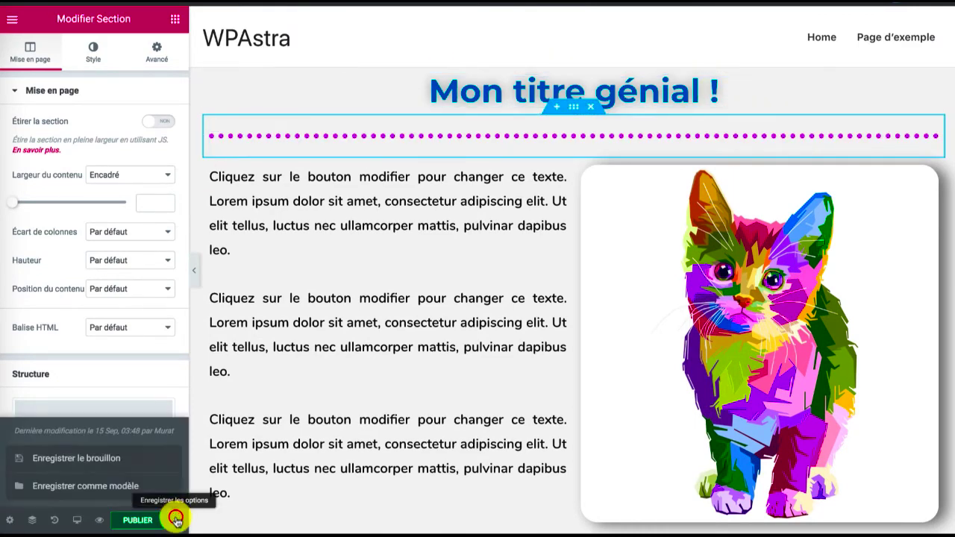
pyautogui.click(82, 457)
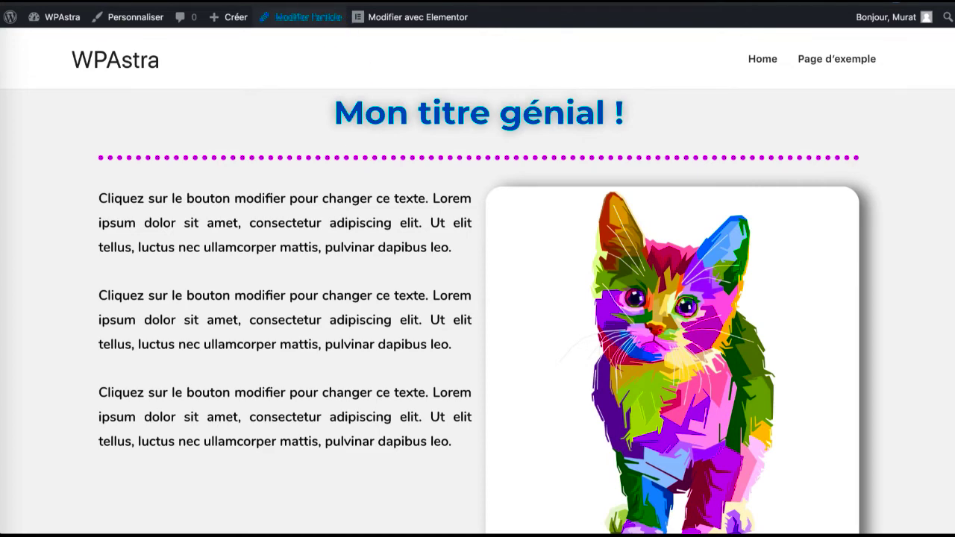
pyautogui.click(328, 16)
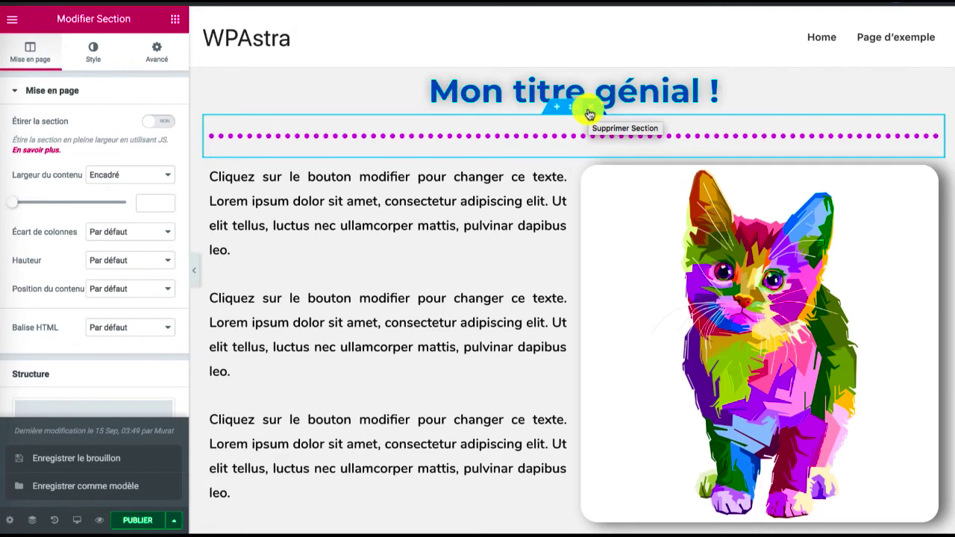
# Delete the dotted divider section and move the spacer section directly beneath the title heading
pyautogui.click(158, 57)
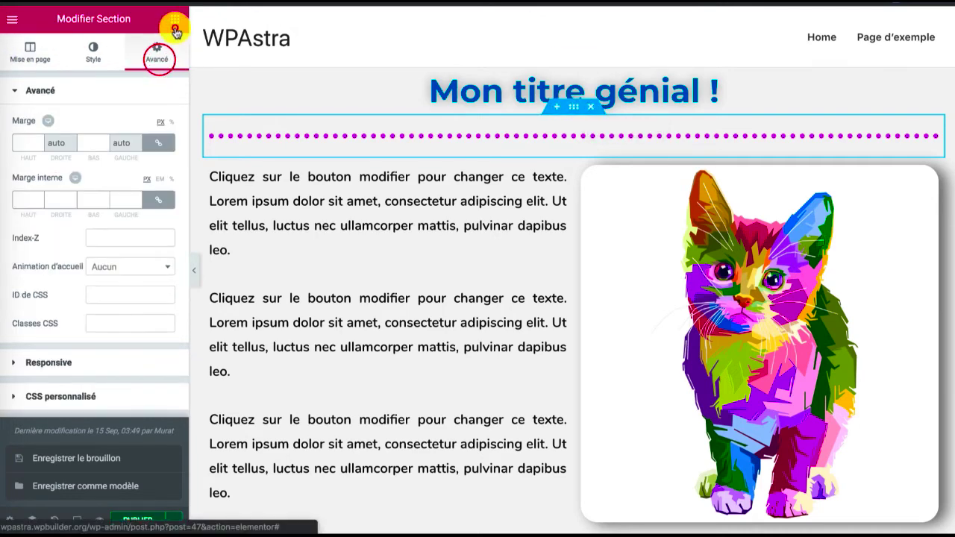
pyautogui.click(174, 30)
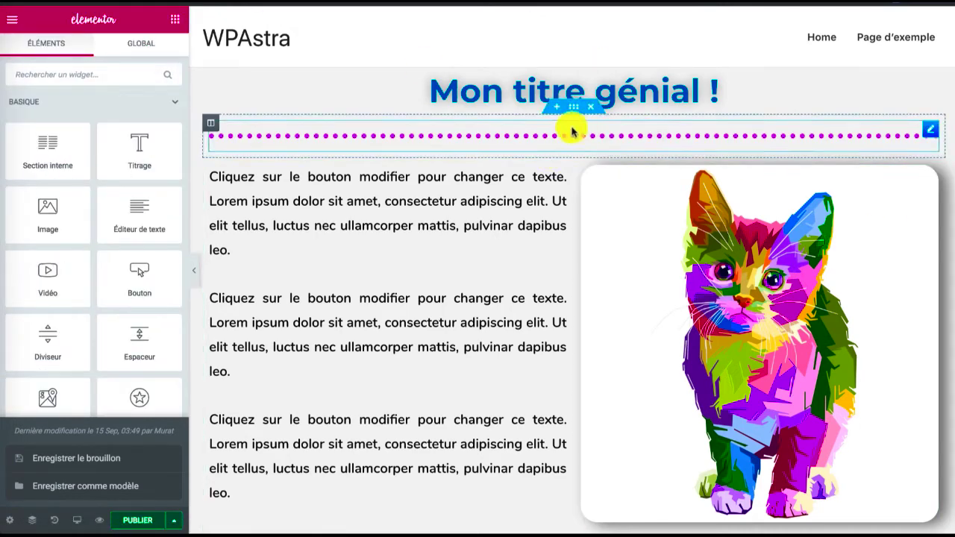
pyautogui.click(591, 107)
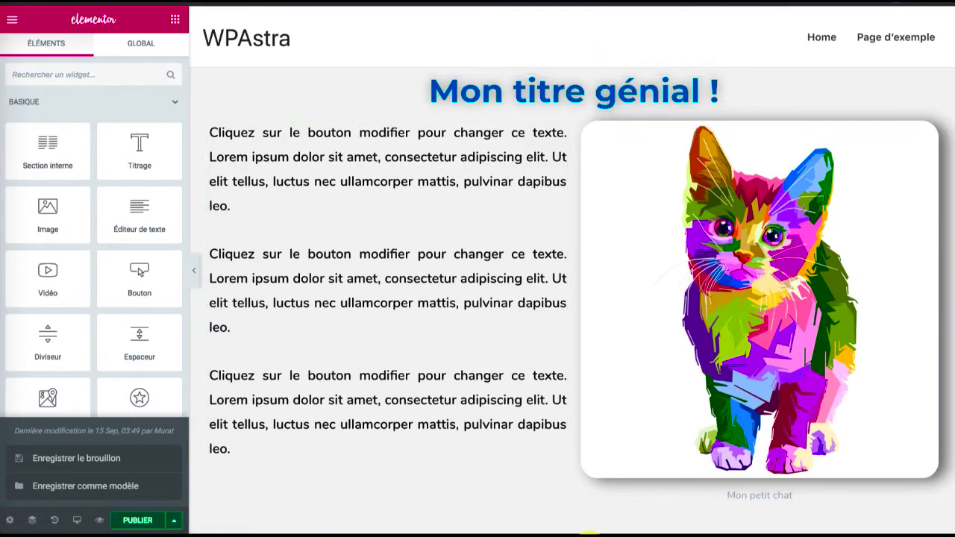
pyautogui.scroll(-3, 550, 410)
pyautogui.moveTo(580, 356)
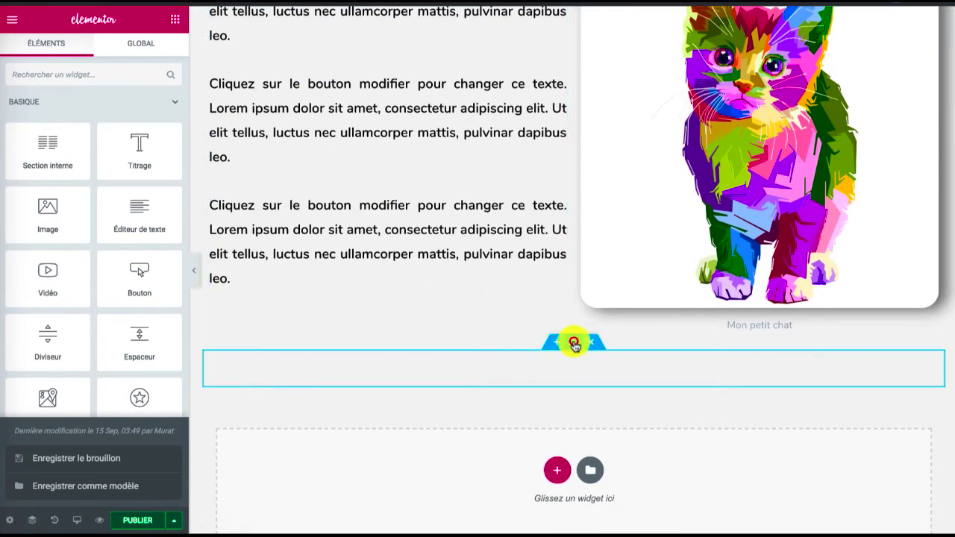
pyautogui.moveTo(573, 341); pyautogui.dragTo(518, 124)
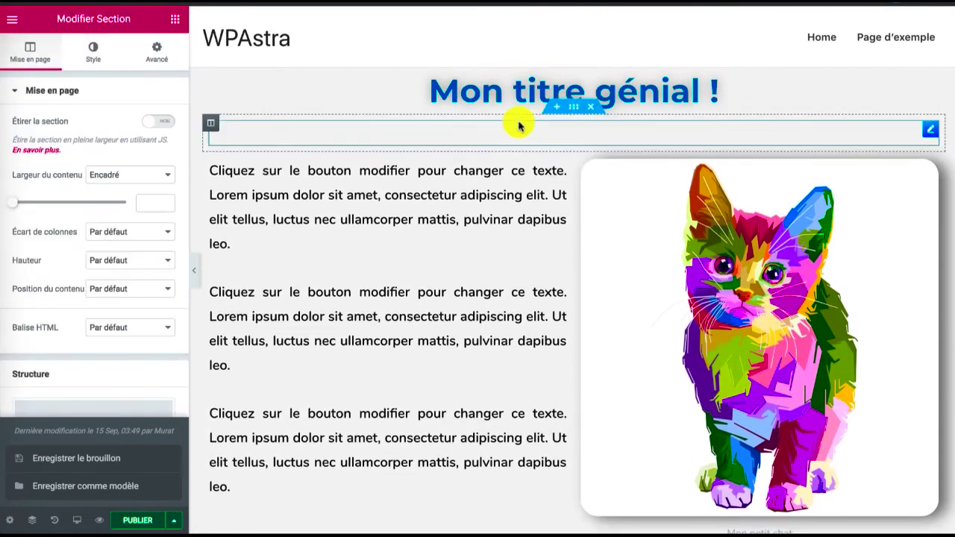
# Save the draft again and check the spacing between the title and the text in the page preview
pyautogui.click(97, 458)
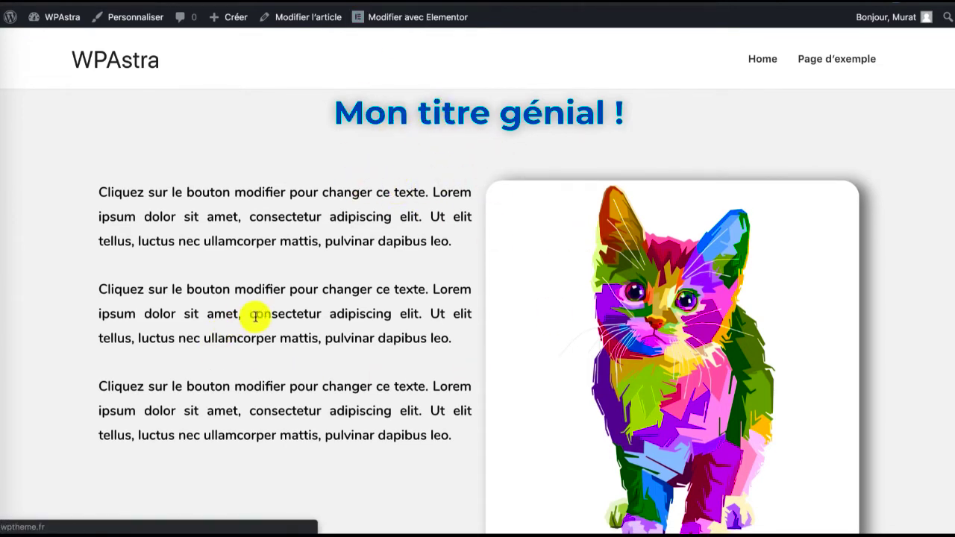
pyautogui.scroll(-2, 256, 319)
pyautogui.scroll(2, 252, 316)
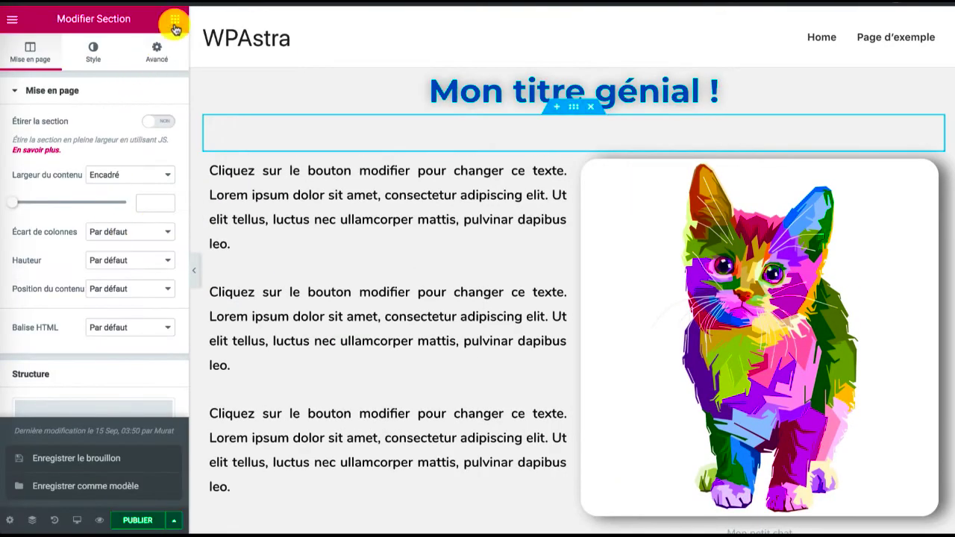
# Look through the available widgets and add a single-column section below the text and image section
pyautogui.click(174, 26)
pyautogui.scroll(-1, 100, 186)
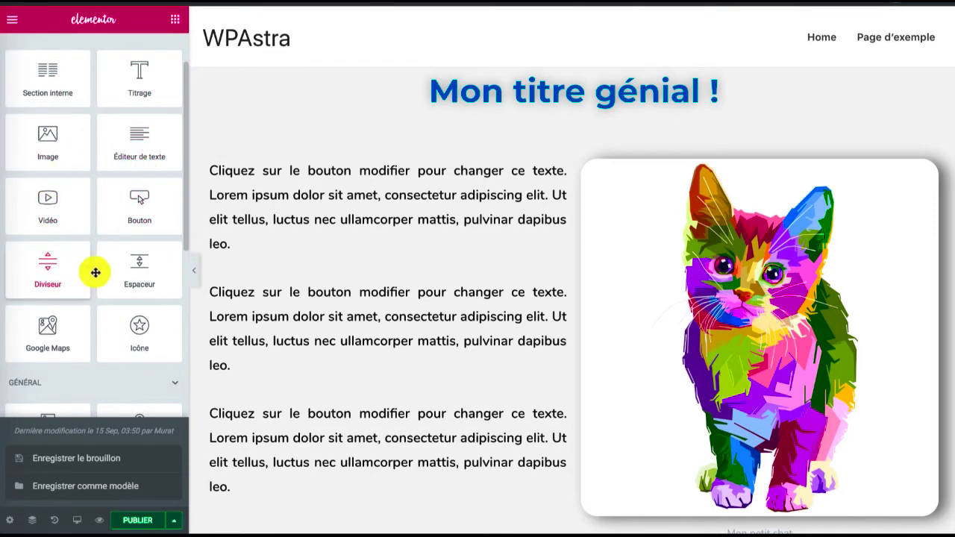
pyautogui.scroll(-1, 46, 197)
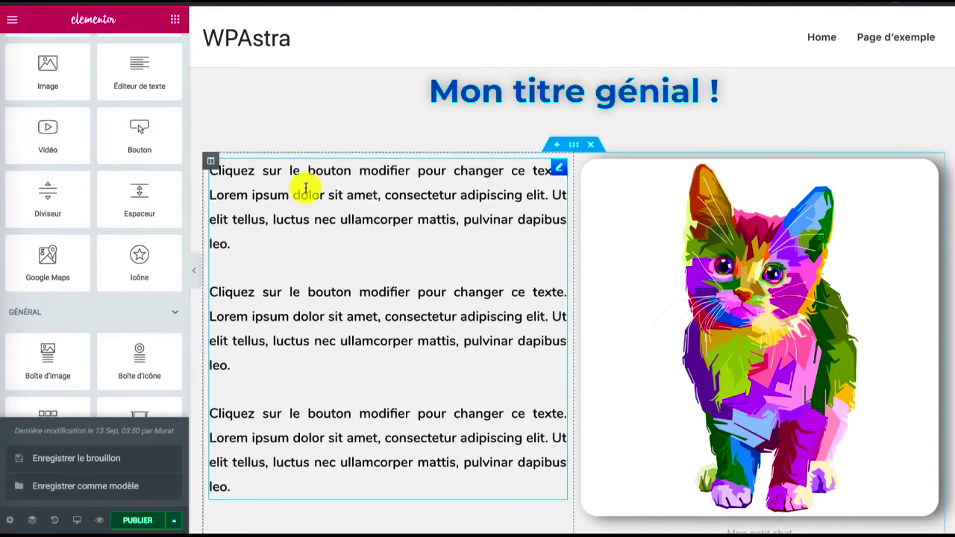
pyautogui.scroll(-4, 306, 186)
pyautogui.click(558, 356)
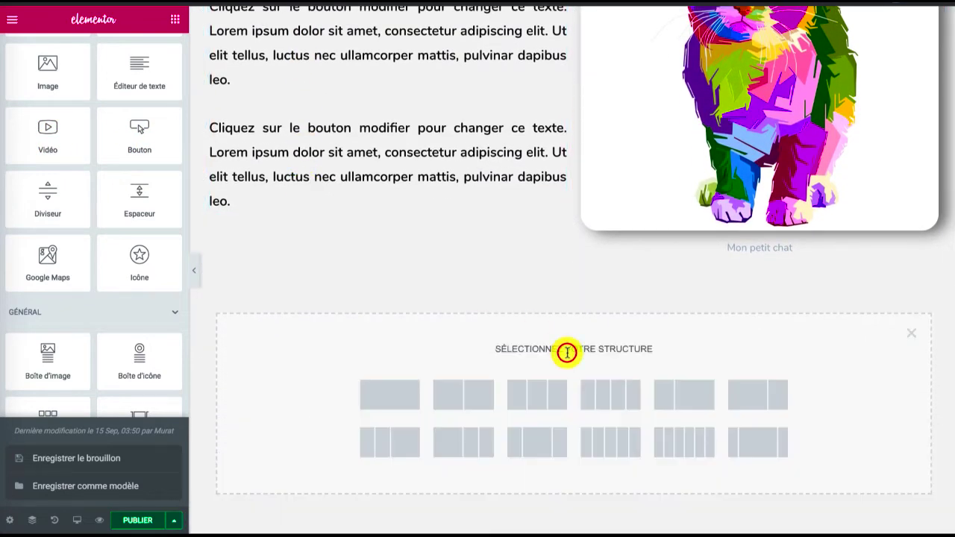
pyautogui.scroll(-7, 119, 176)
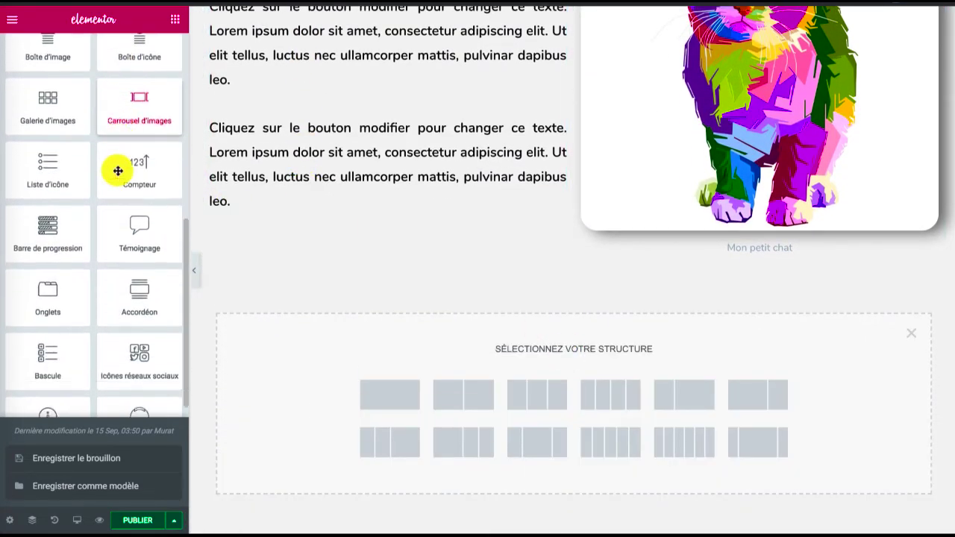
pyautogui.scroll(-1, 118, 171)
pyautogui.scroll(4, 137, 247)
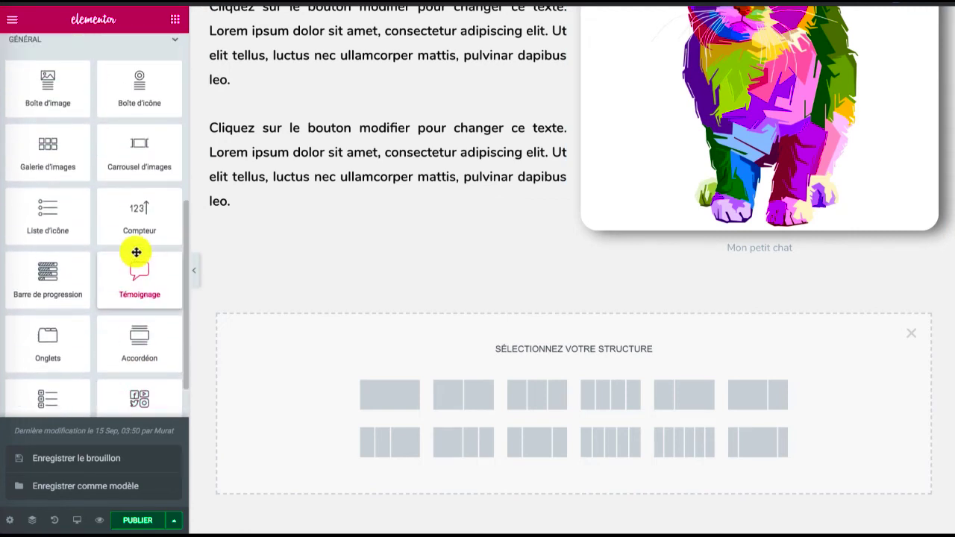
pyautogui.scroll(3, 105, 261)
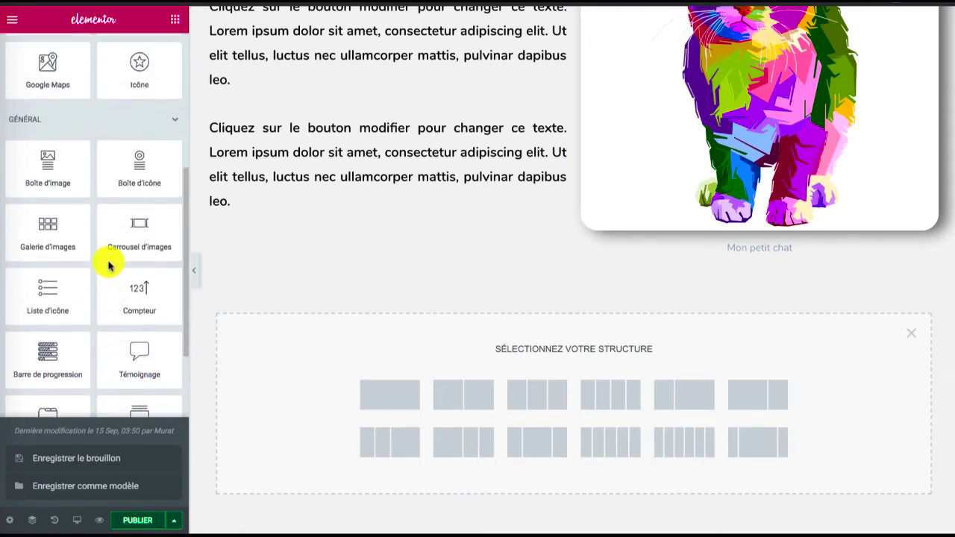
pyautogui.scroll(4, 109, 262)
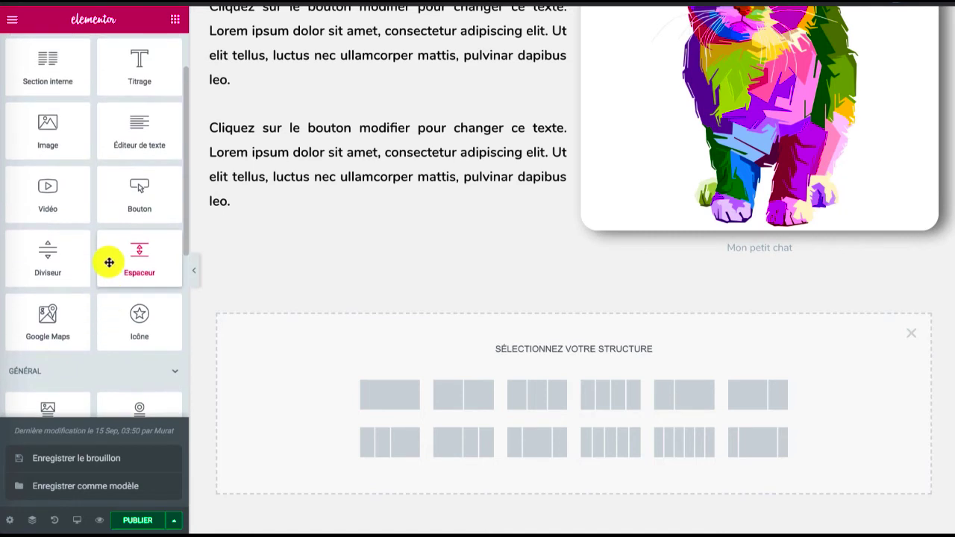
pyautogui.click(386, 402)
# Place a Vidéo widget in the empty section below the cat image
pyautogui.click(169, 18)
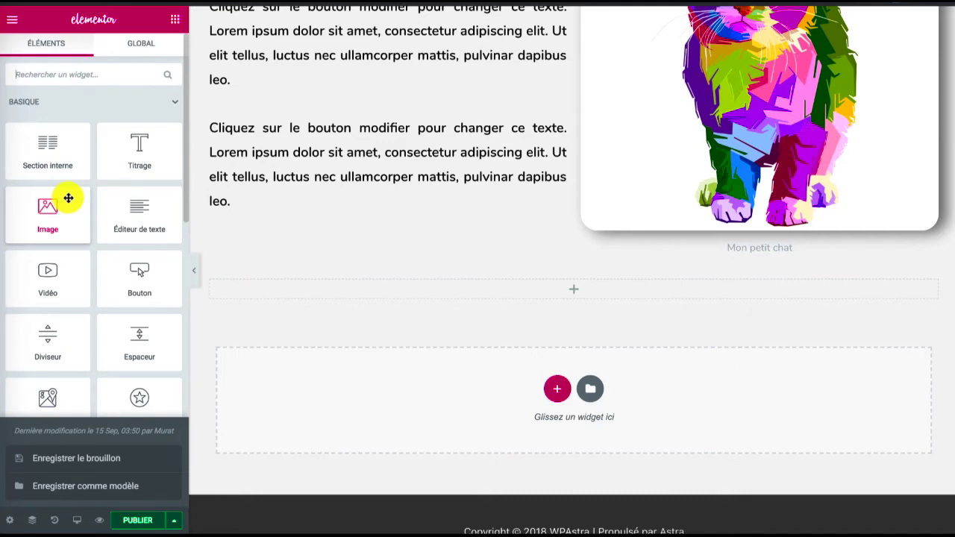
pyautogui.scroll(-1, 70, 224)
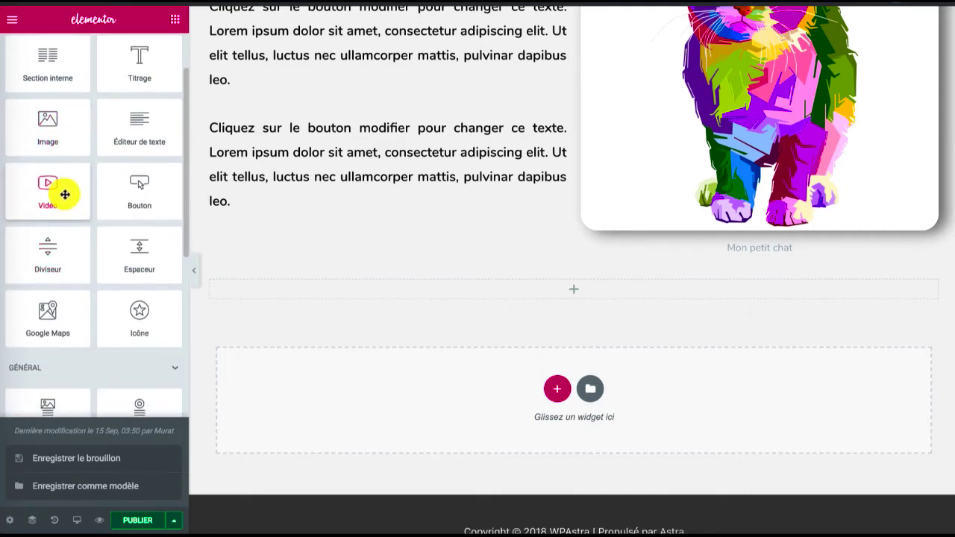
pyautogui.moveTo(65, 192); pyautogui.dragTo(478, 292)
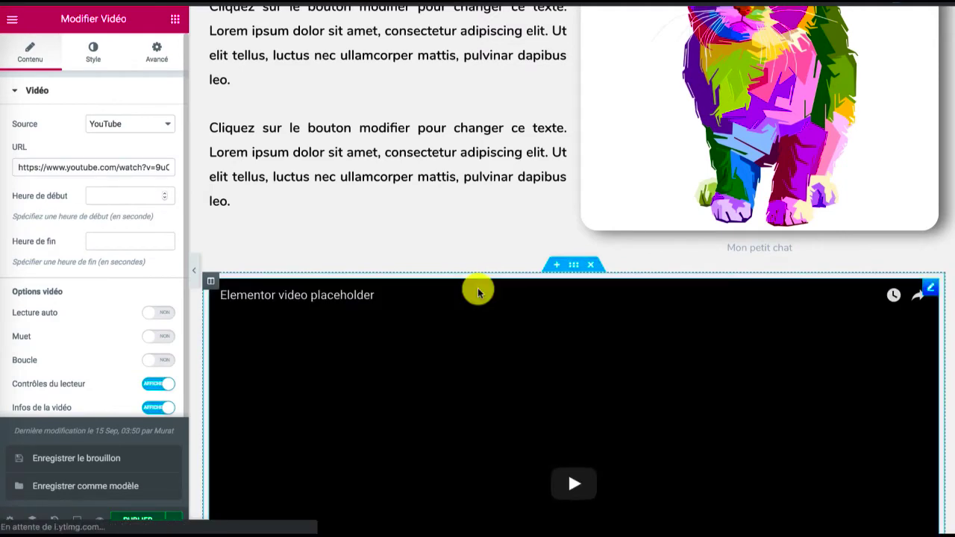
# Add another single-column section below the video
pyautogui.scroll(-1, 478, 292)
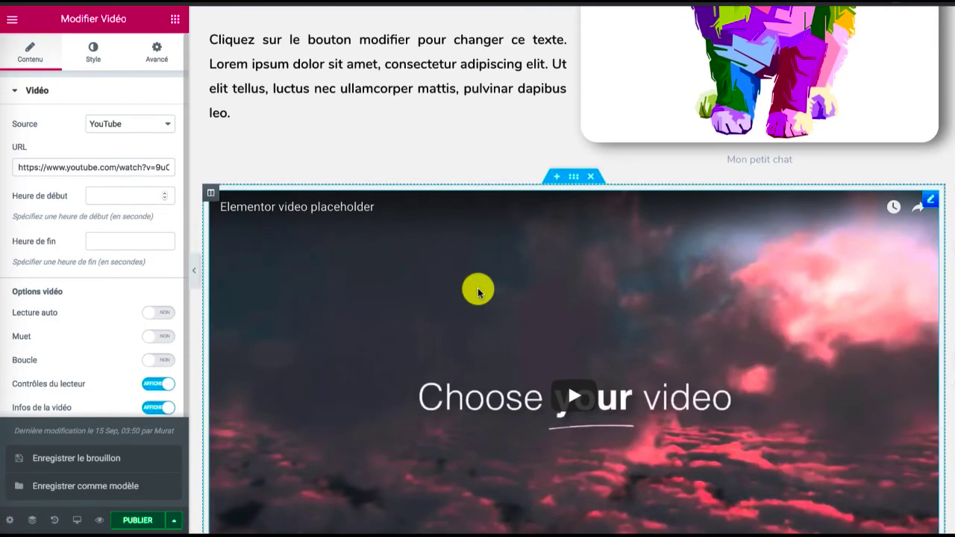
pyautogui.scroll(-1, 478, 289)
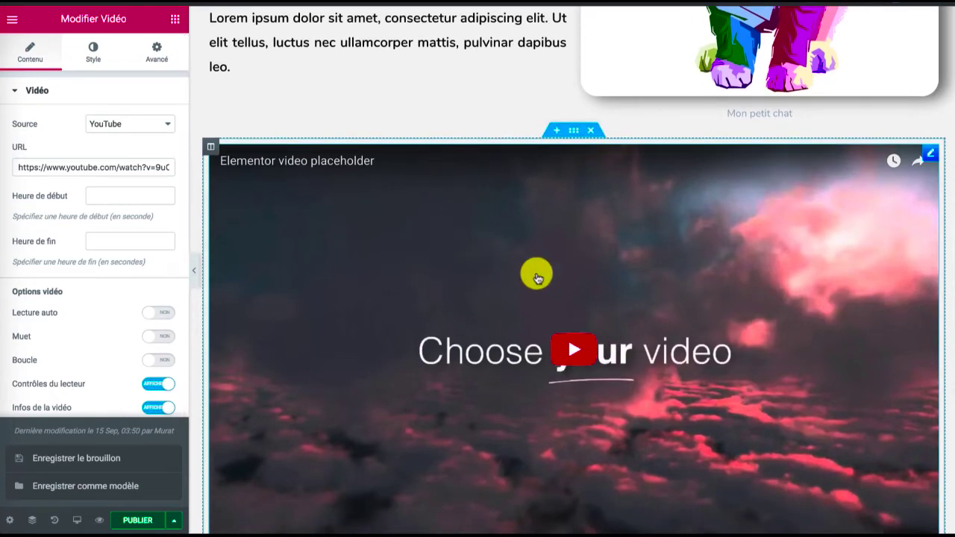
pyautogui.scroll(-3, 530, 213)
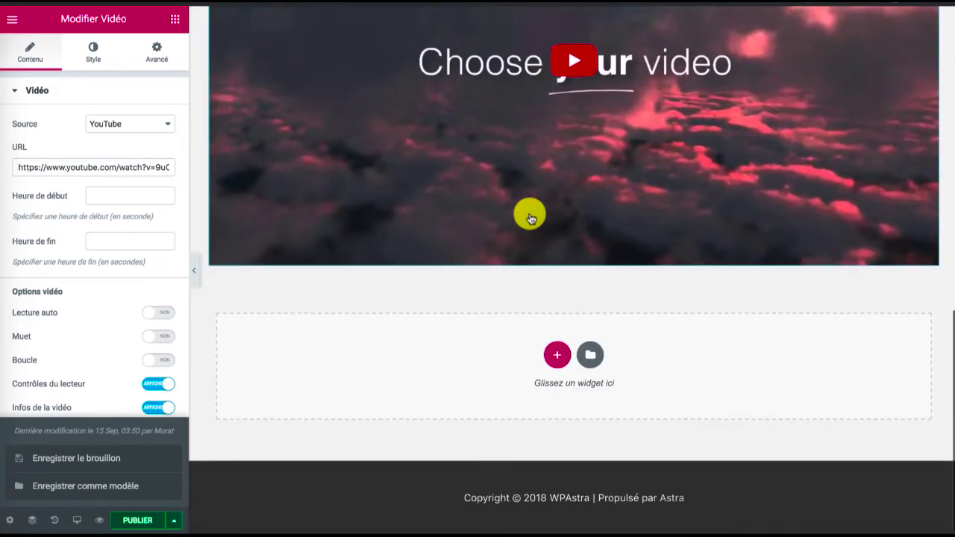
pyautogui.click(558, 350)
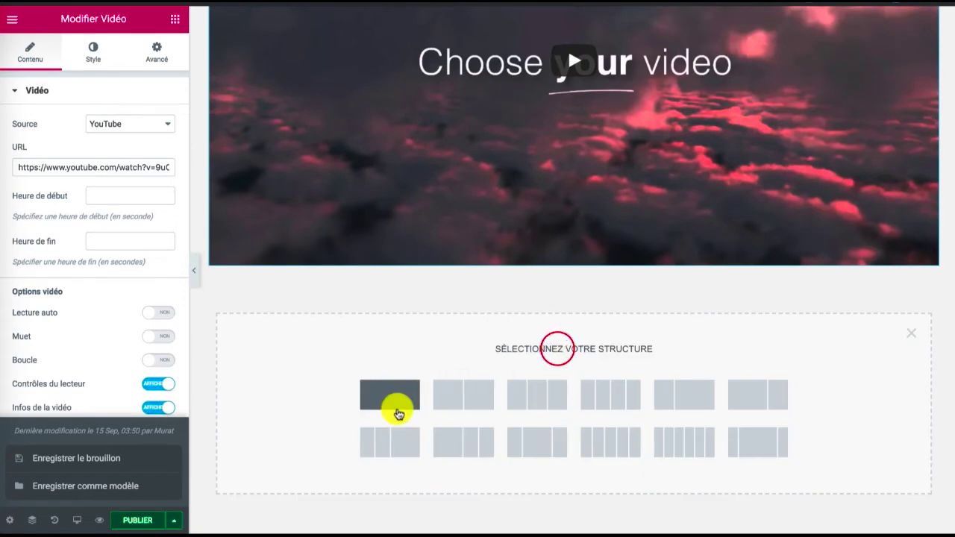
pyautogui.click(399, 409)
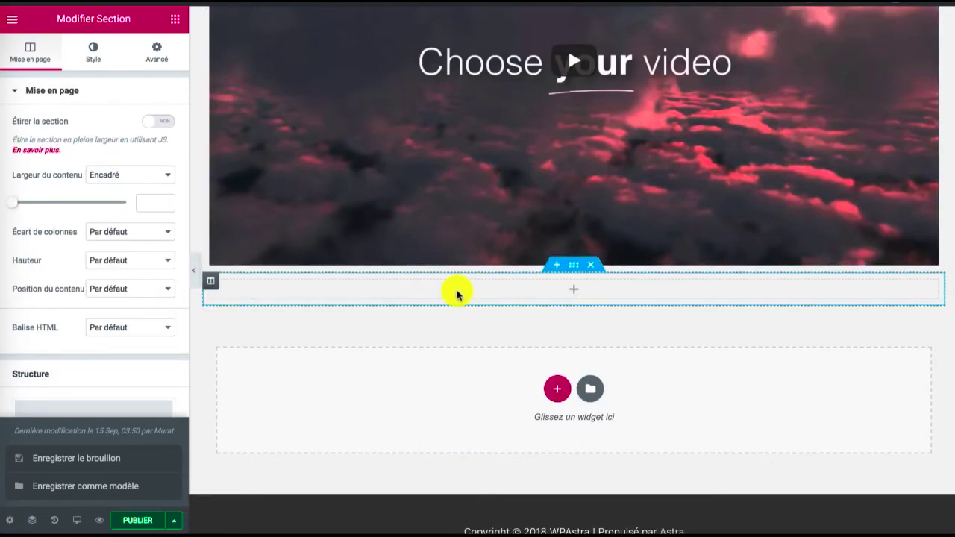
# Add three new columns beside the video so that its section has four columns
pyautogui.scroll(2, 455, 292)
pyautogui.scroll(1, 457, 294)
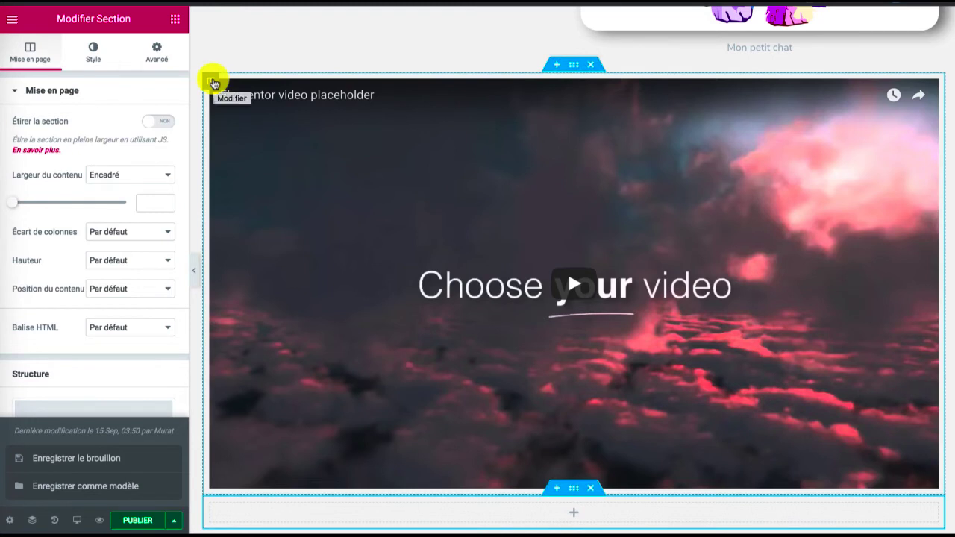
pyautogui.rightClick(214, 83)
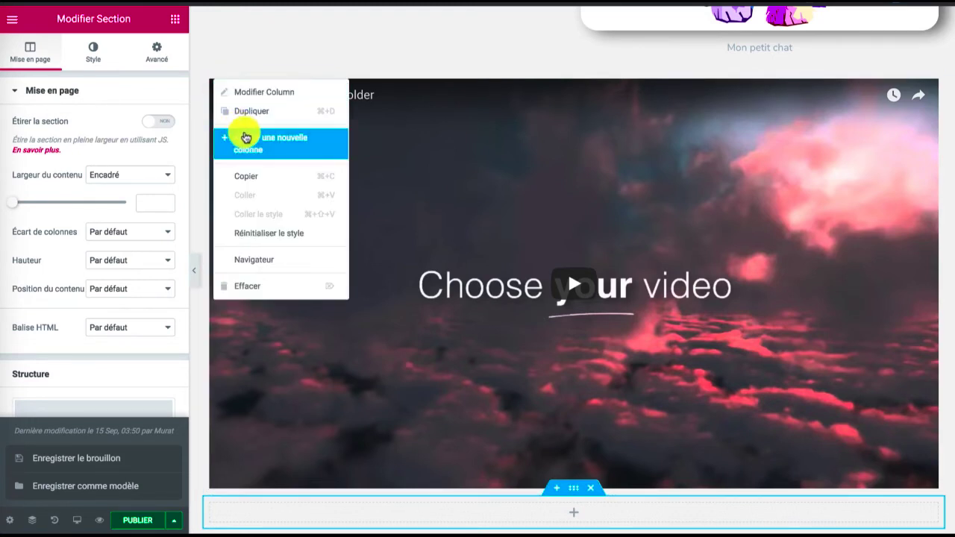
pyautogui.click(264, 143)
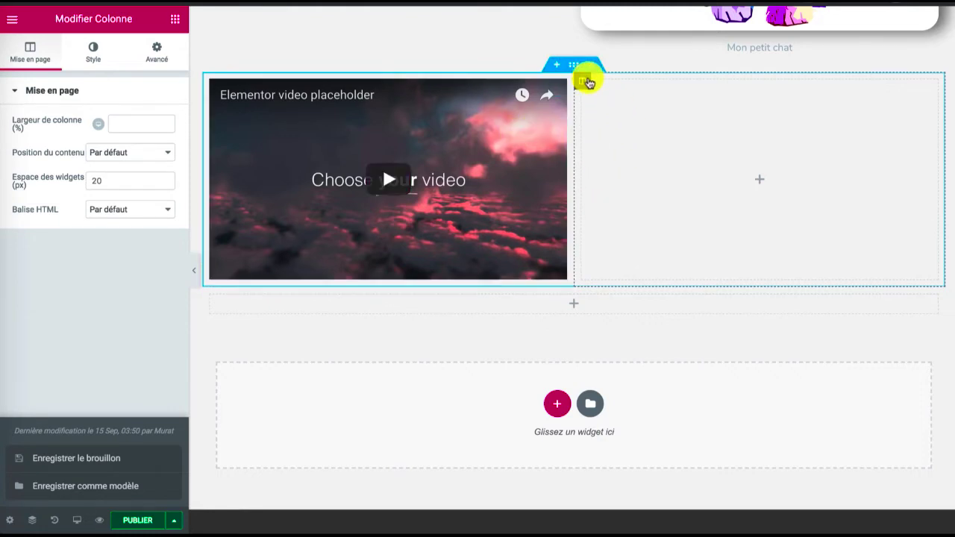
pyautogui.rightClick(582, 85)
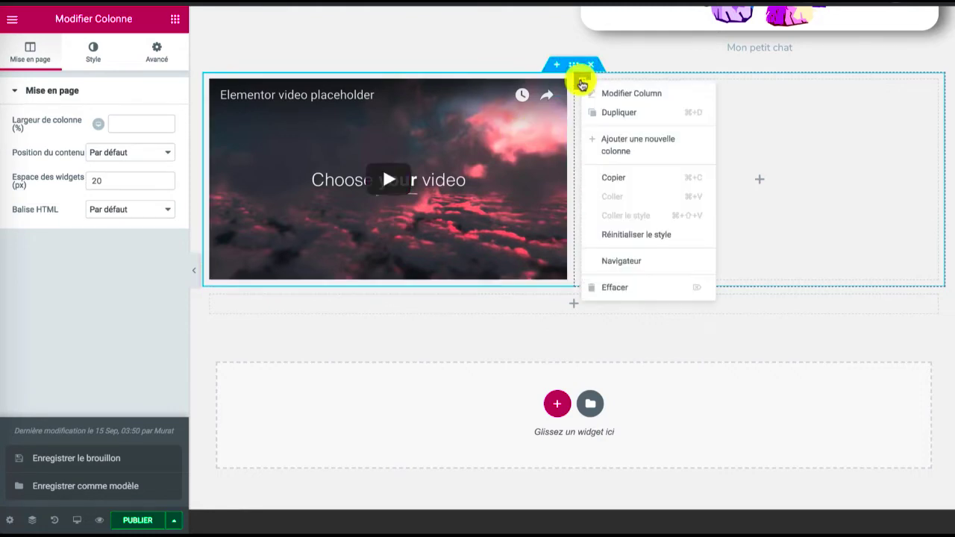
pyautogui.click(625, 143)
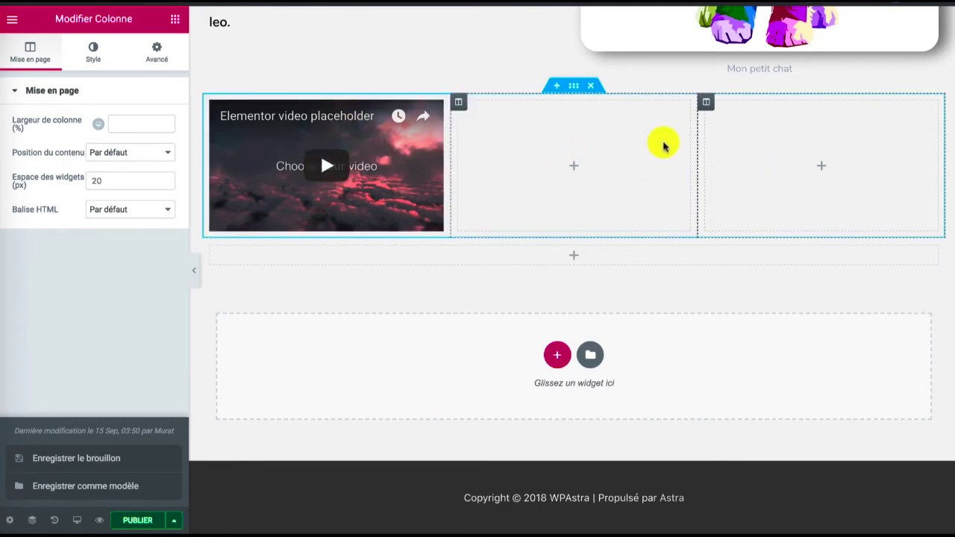
pyautogui.rightClick(707, 103)
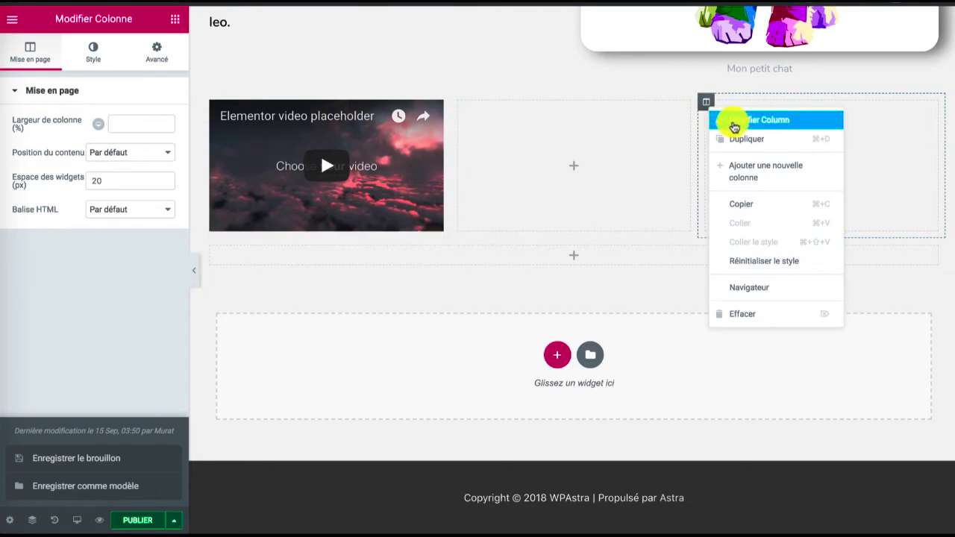
pyautogui.click(748, 169)
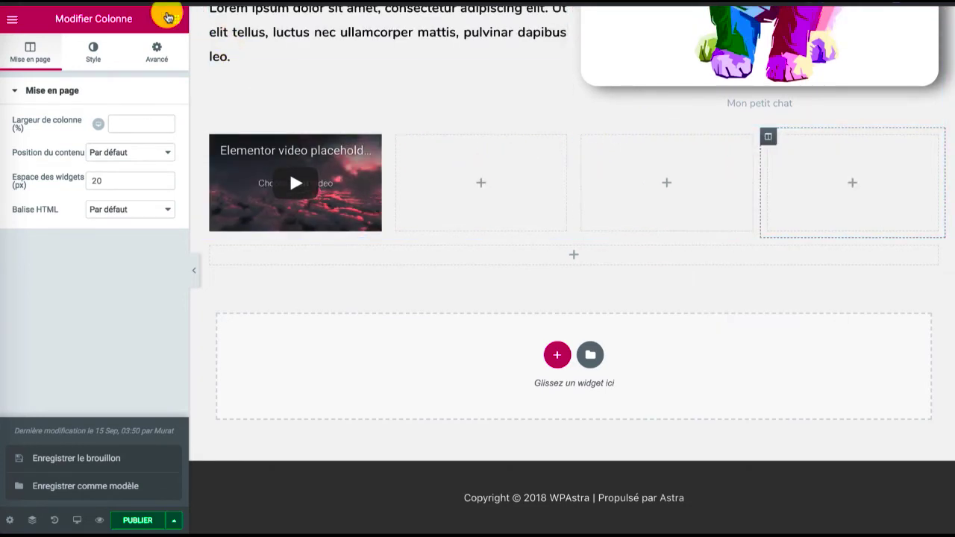
# Place a Bouton widget in the second column, next to the video, and return to the widget list
pyautogui.click(176, 18)
pyautogui.scroll(-2, 123, 161)
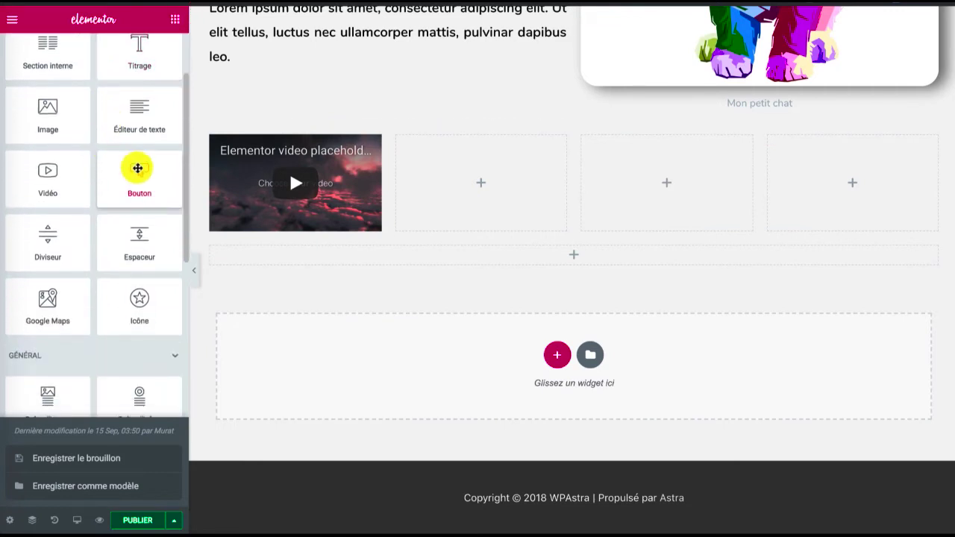
pyautogui.moveTo(163, 175); pyautogui.dragTo(458, 187)
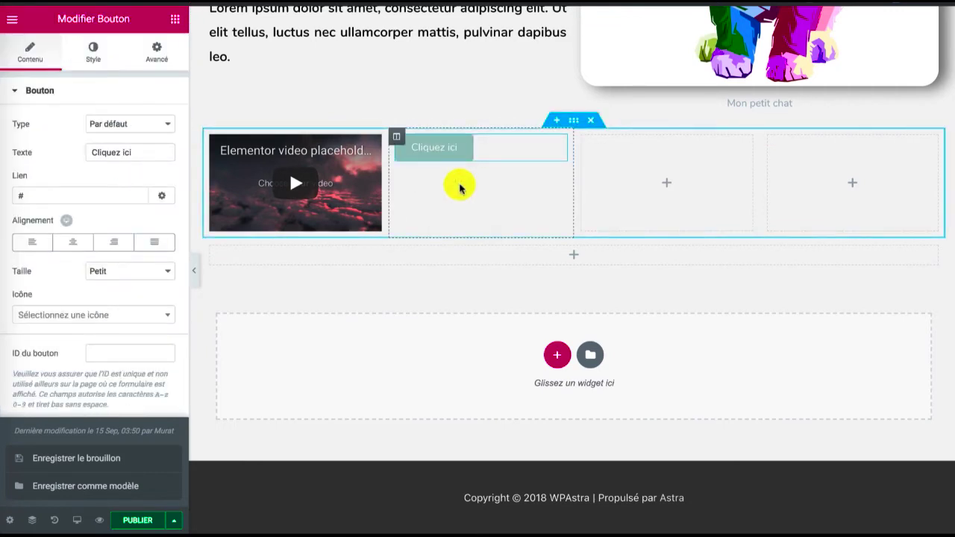
pyautogui.click(173, 18)
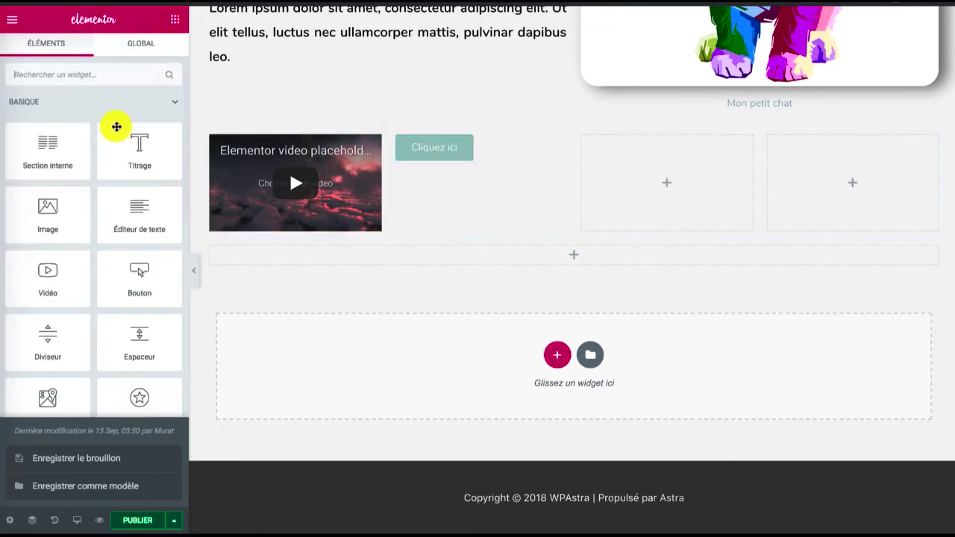
# Place a Barre de progression widget in the empty third column, beside the button's column
pyautogui.scroll(-1, 89, 236)
pyautogui.scroll(-4, 88, 237)
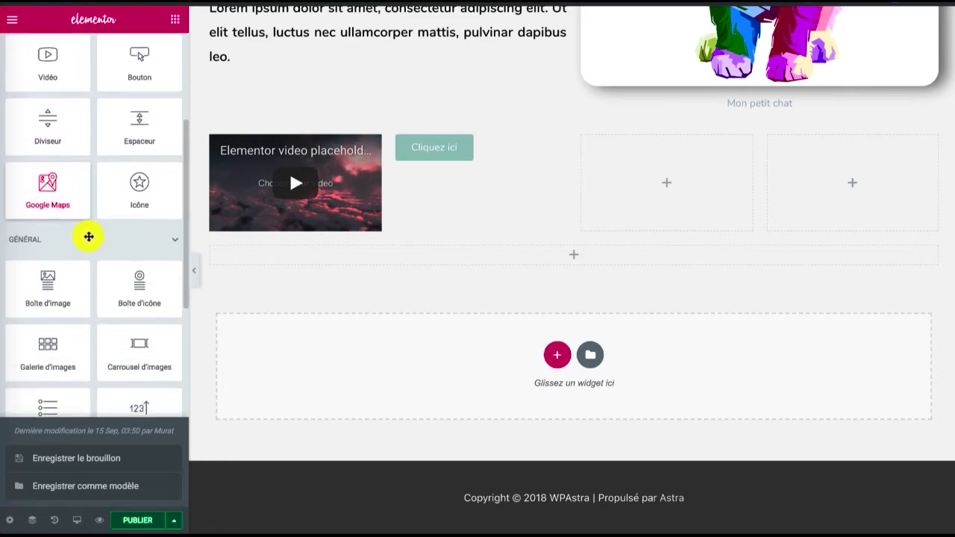
pyautogui.scroll(-5, 88, 239)
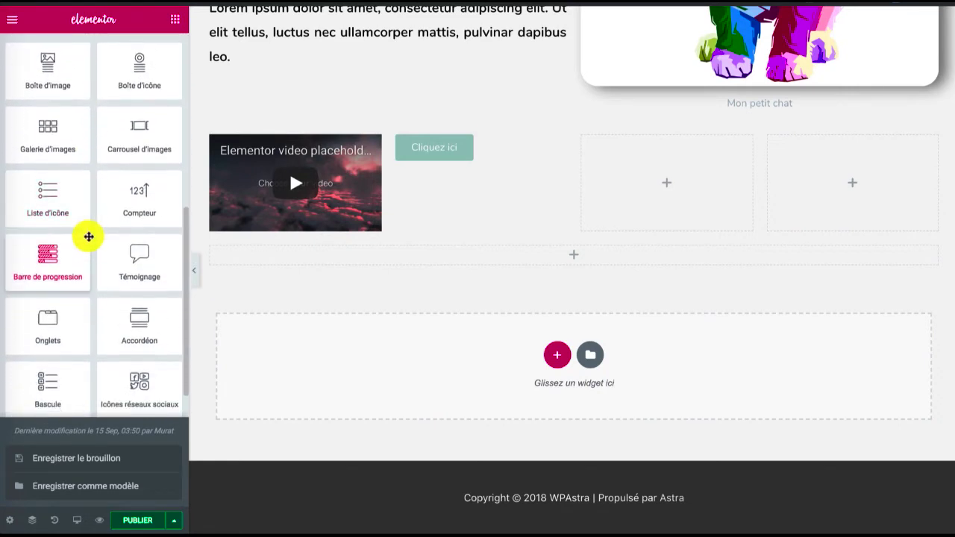
pyautogui.scroll(-5, 89, 237)
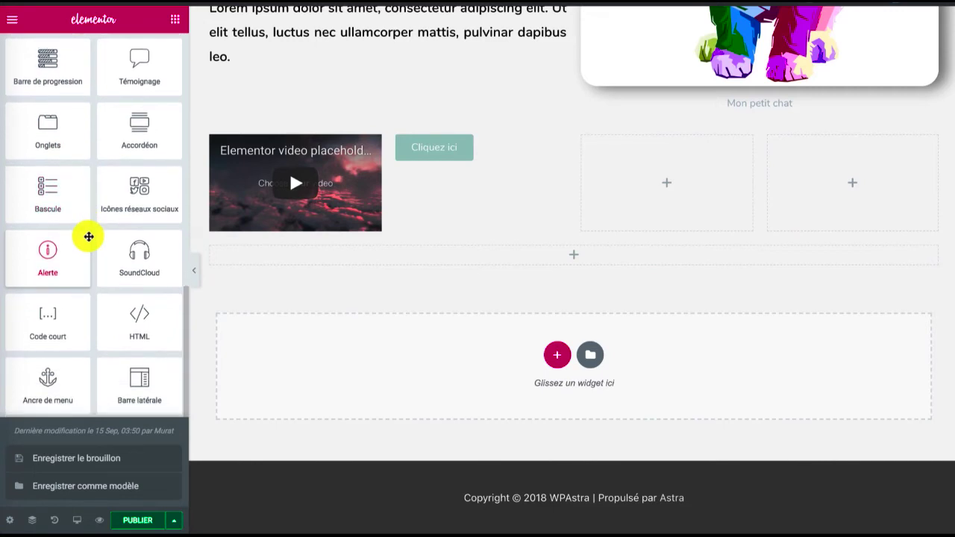
pyautogui.scroll(5, 89, 237)
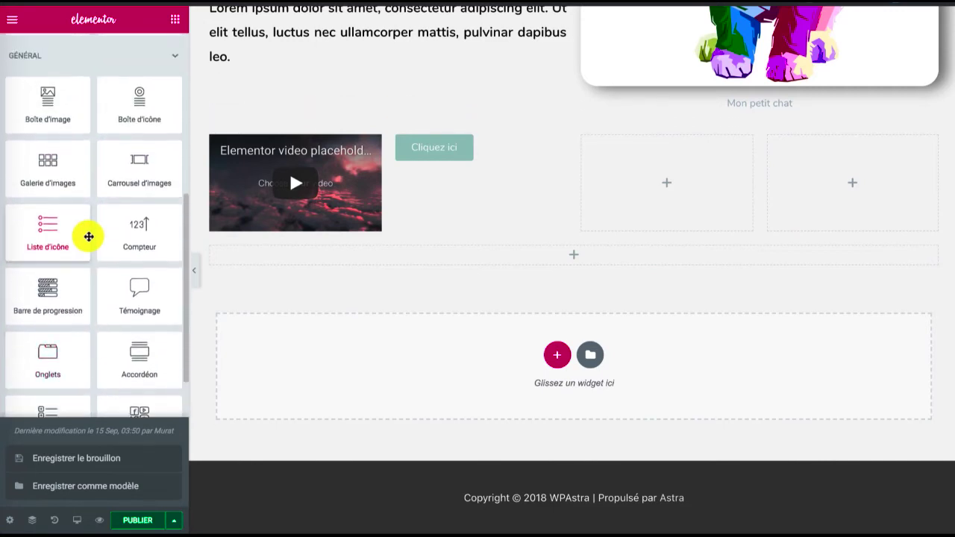
pyautogui.moveTo(53, 285); pyautogui.dragTo(652, 159)
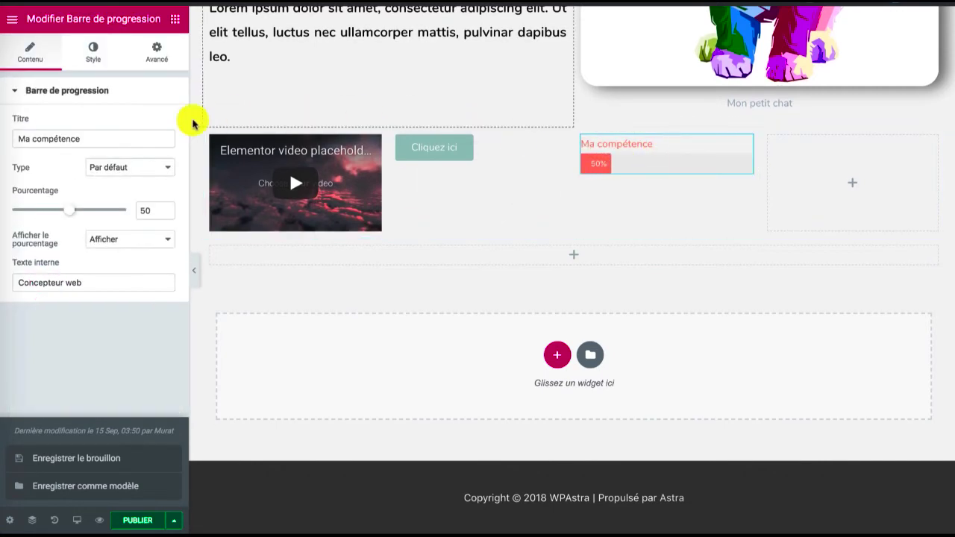
# Search the widget list for "comp" and place a Compteur widget in the empty fourth column
pyautogui.click(170, 16)
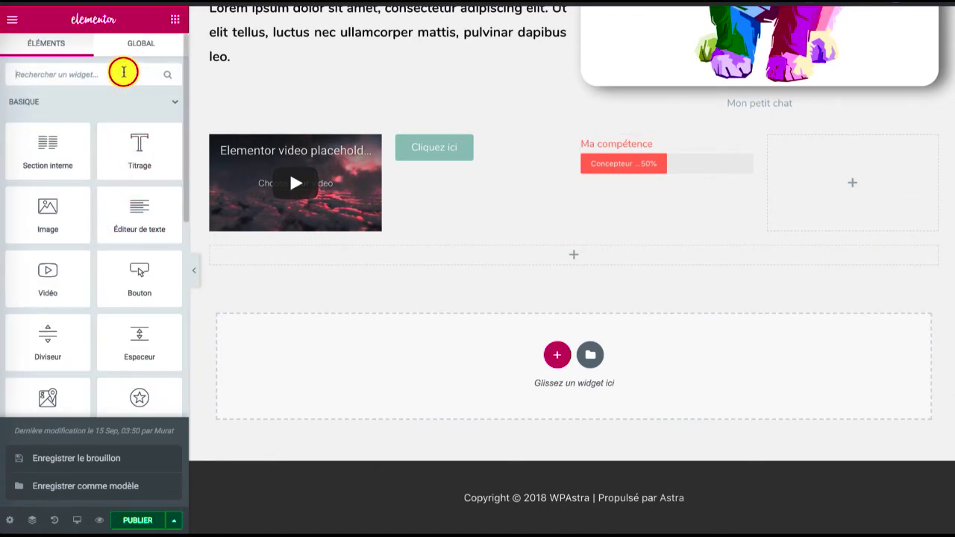
pyautogui.scroll(-6, 94, 132)
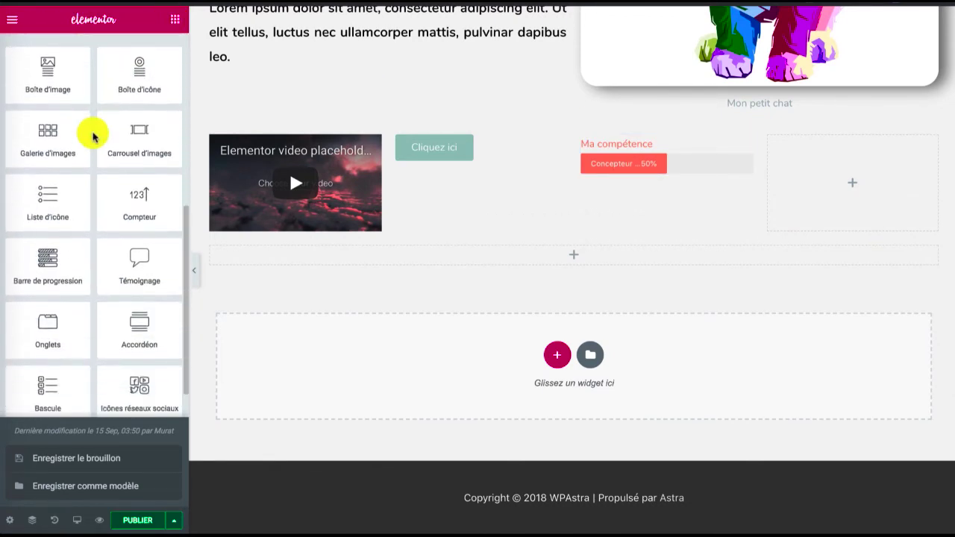
pyautogui.scroll(-1, 94, 135)
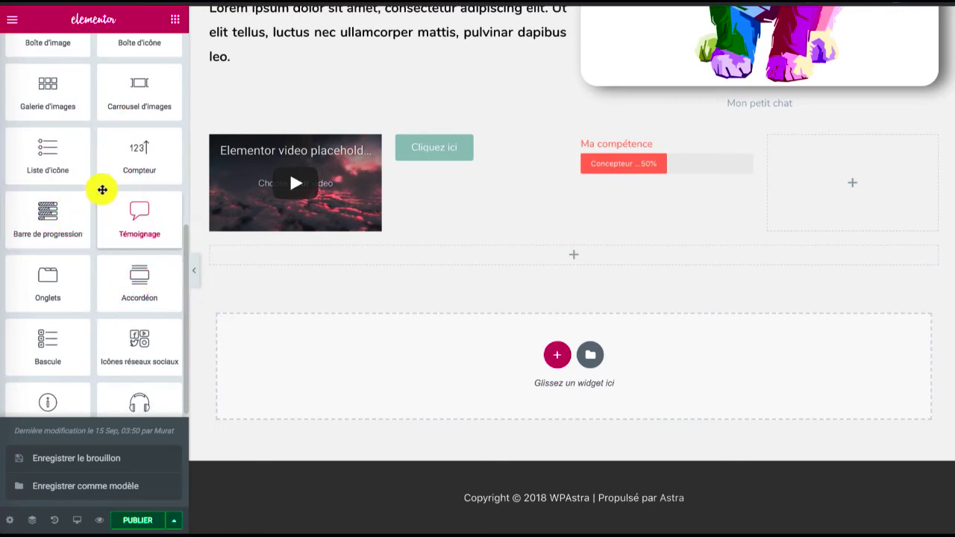
pyautogui.scroll(7, 113, 162)
pyautogui.click(62, 71)
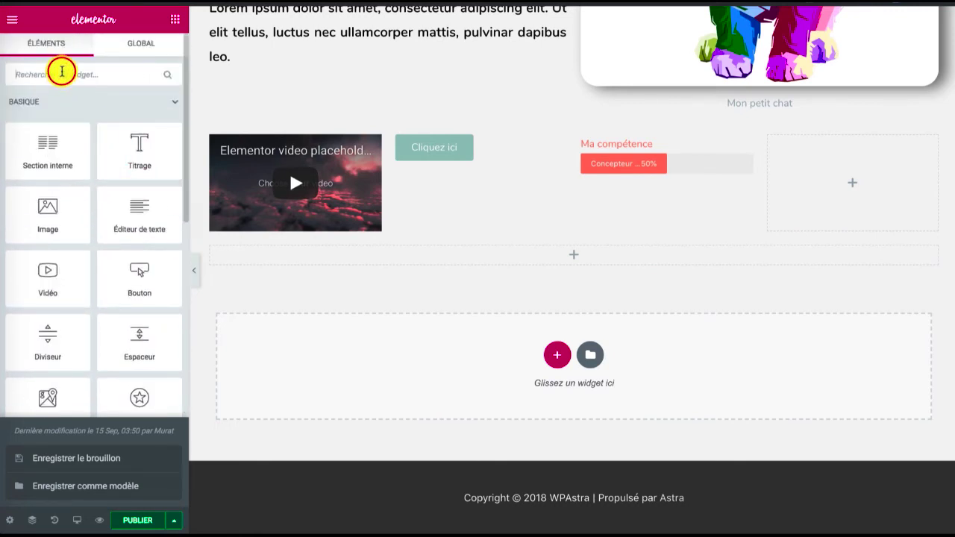
pyautogui.write('comp')
pyautogui.moveTo(67, 107); pyautogui.dragTo(807, 166)
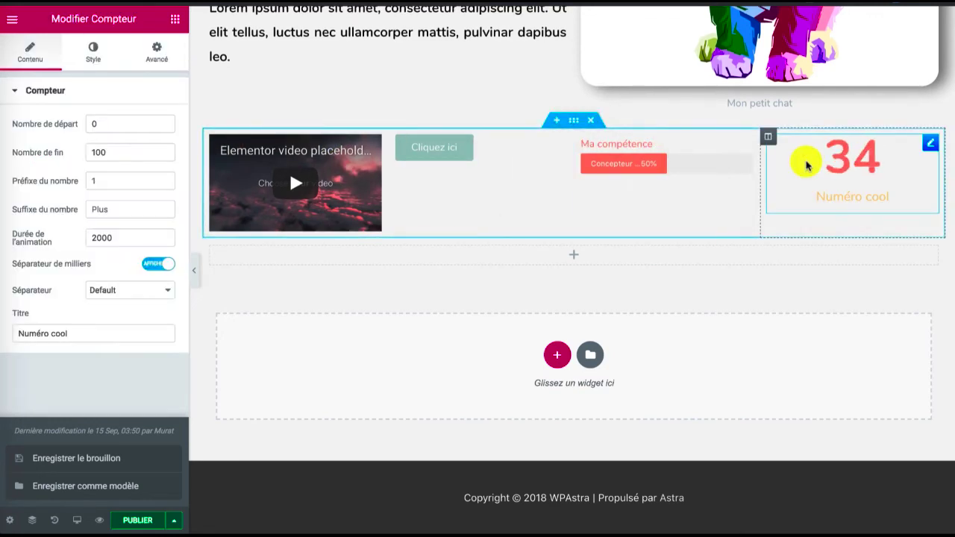
# Try the Auto-hébergée source on the video widget and switch it back to YouTube
pyautogui.click(344, 164)
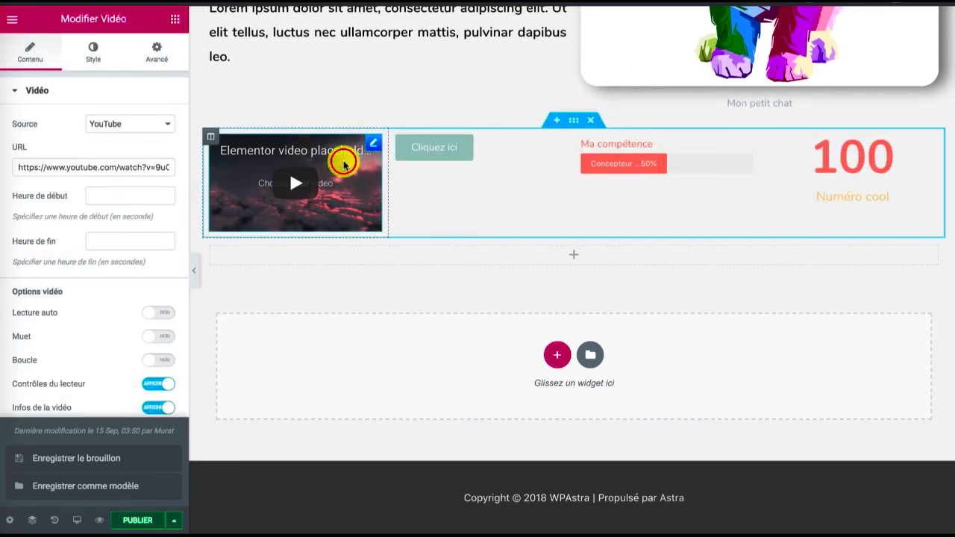
pyautogui.click(132, 126)
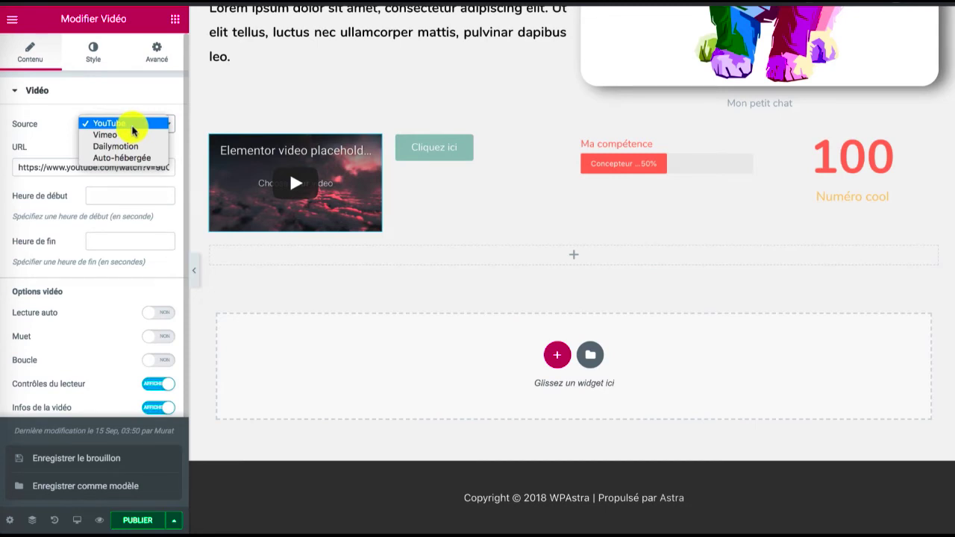
pyautogui.click(132, 159)
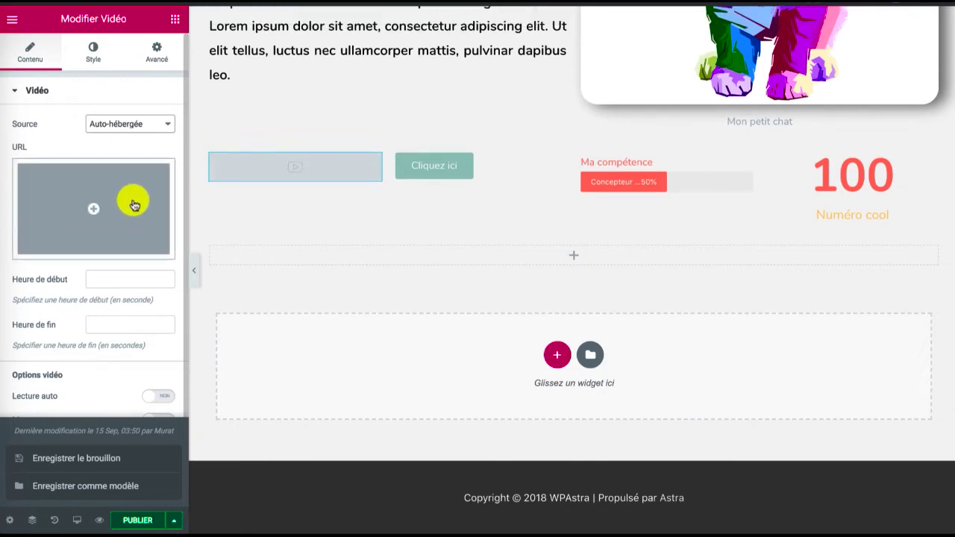
pyautogui.click(124, 124)
pyautogui.click(123, 90)
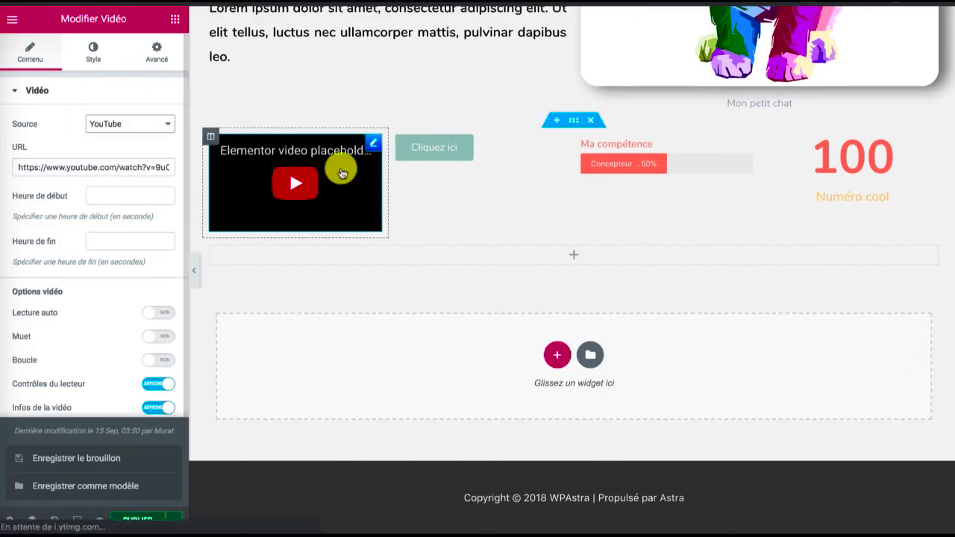
# Review the video widget's playback options, image overlay, aspect ratio, CSS filters, margins and background settings
pyautogui.scroll(-1, 117, 170)
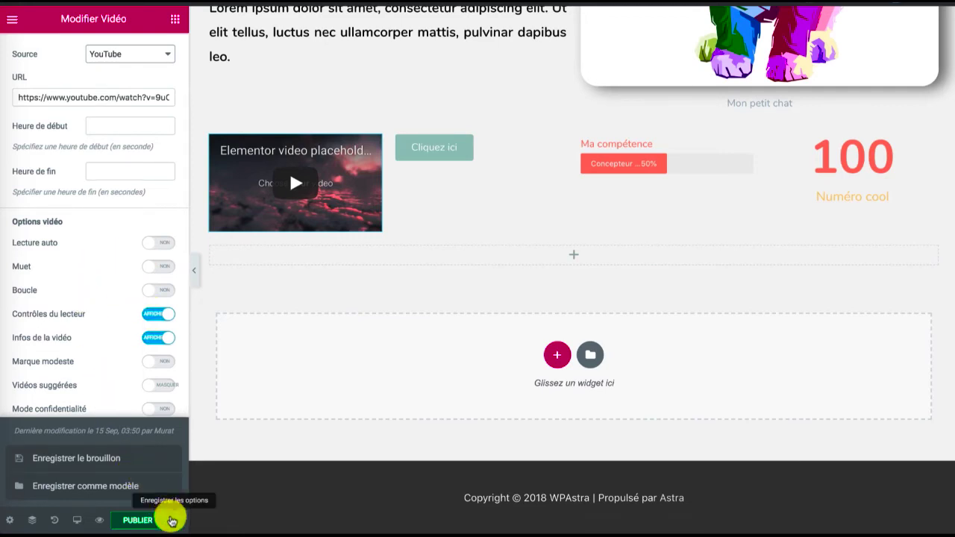
pyautogui.click(171, 520)
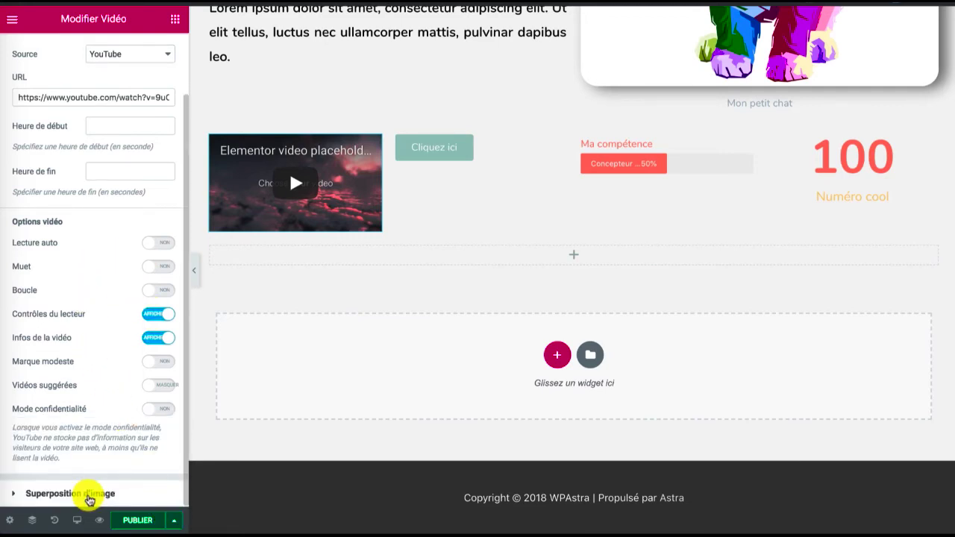
pyautogui.click(89, 496)
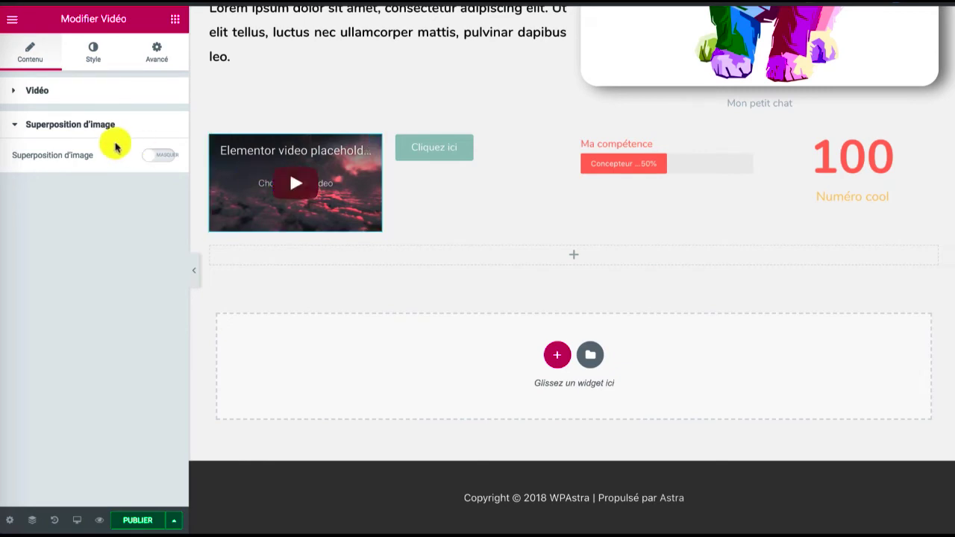
pyautogui.click(82, 96)
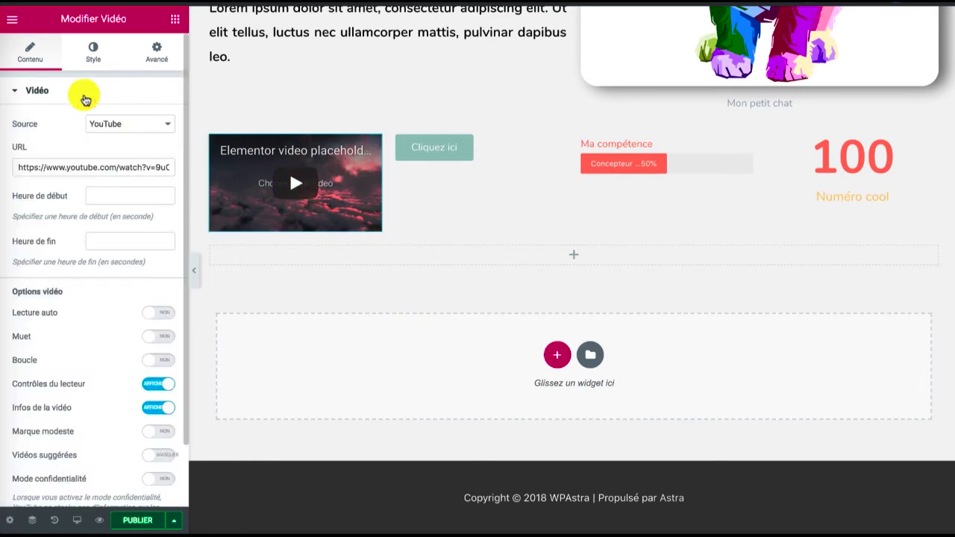
pyautogui.click(89, 53)
pyautogui.click(157, 154)
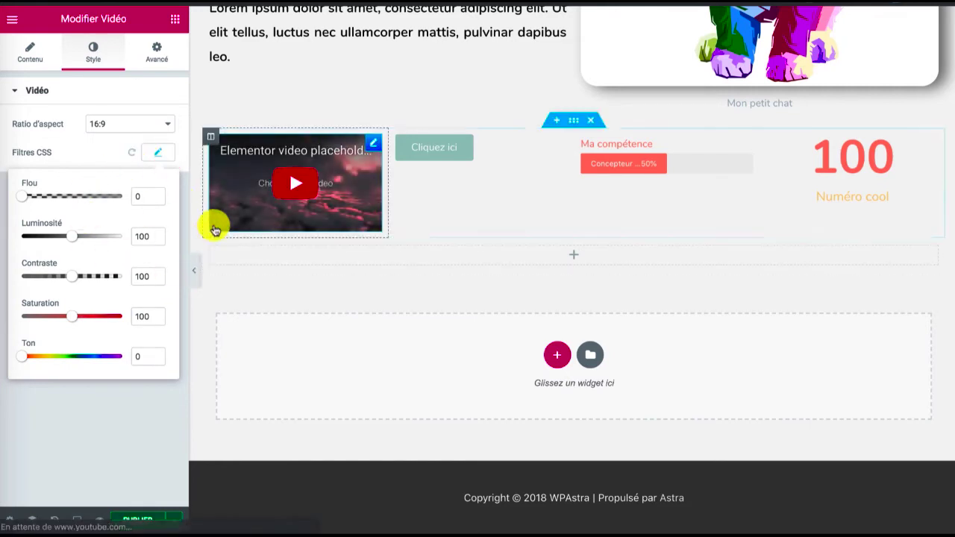
pyautogui.click(159, 159)
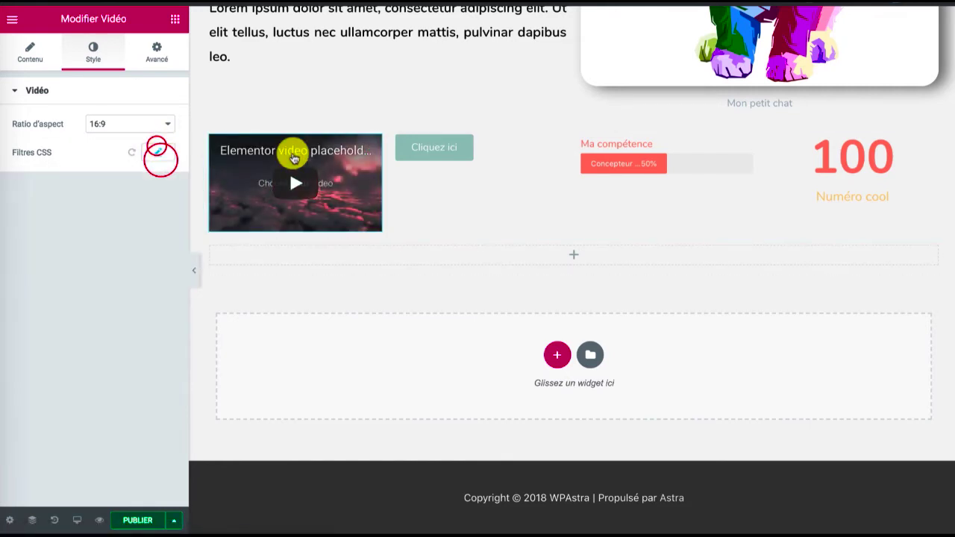
pyautogui.click(153, 55)
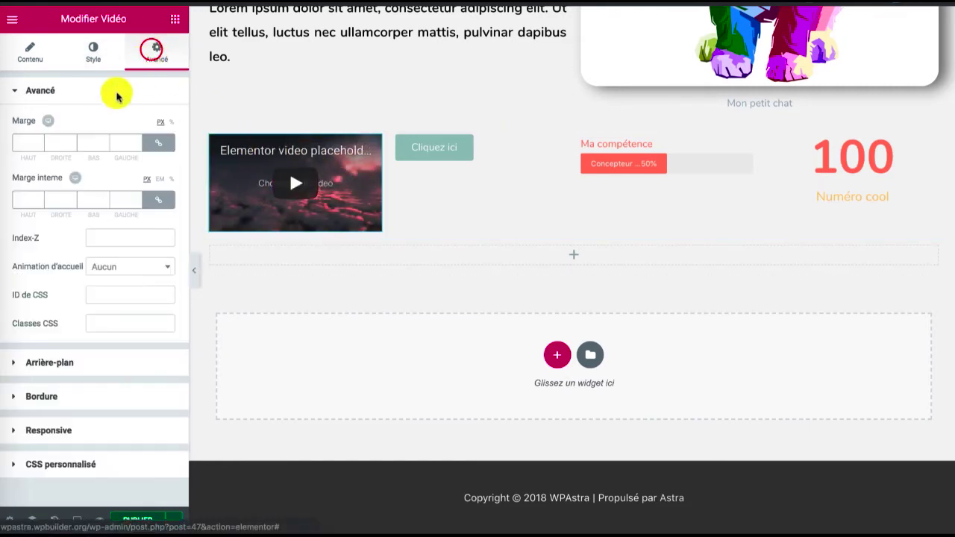
pyautogui.click(61, 363)
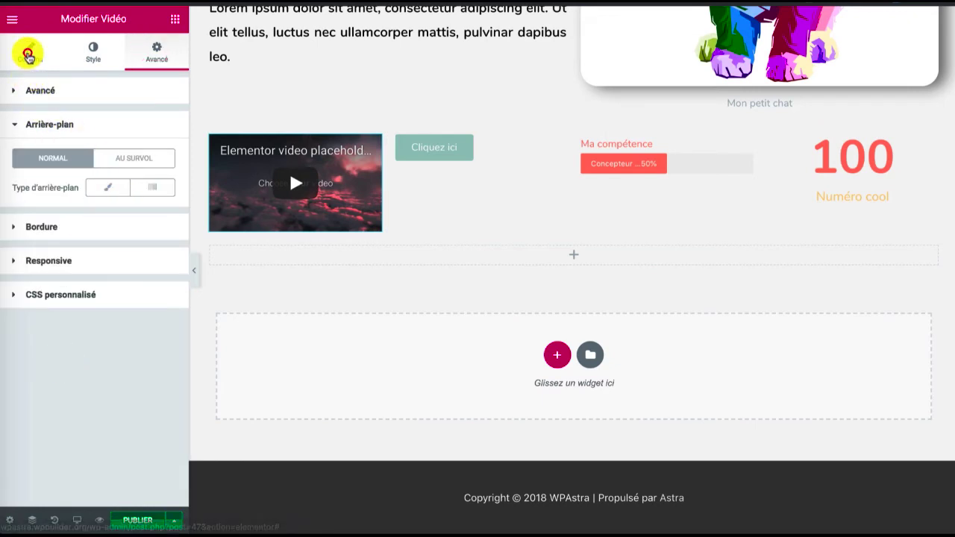
pyautogui.click(29, 54)
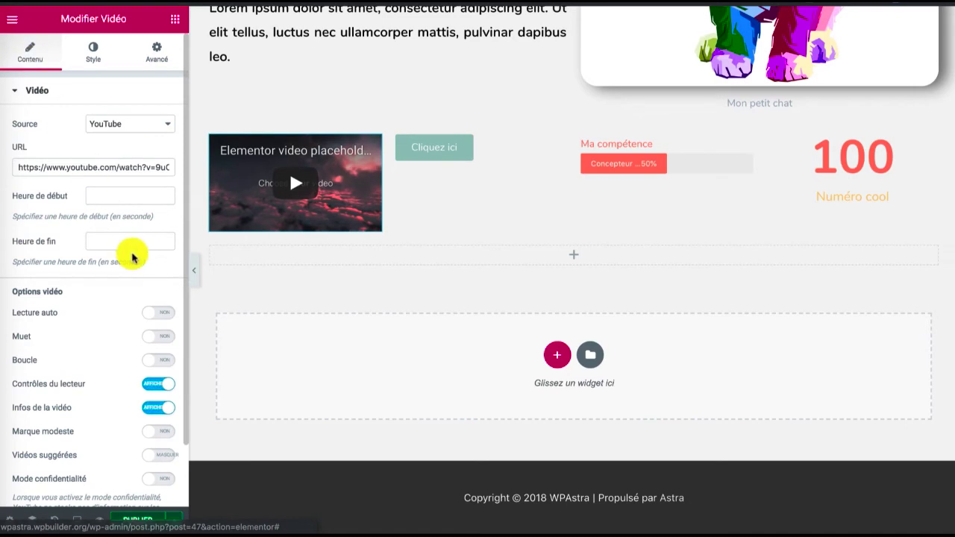
# Try the Info, Succès and Danger types on the "Cliquez ici" button and restore the Par défaut type
pyautogui.click(427, 151)
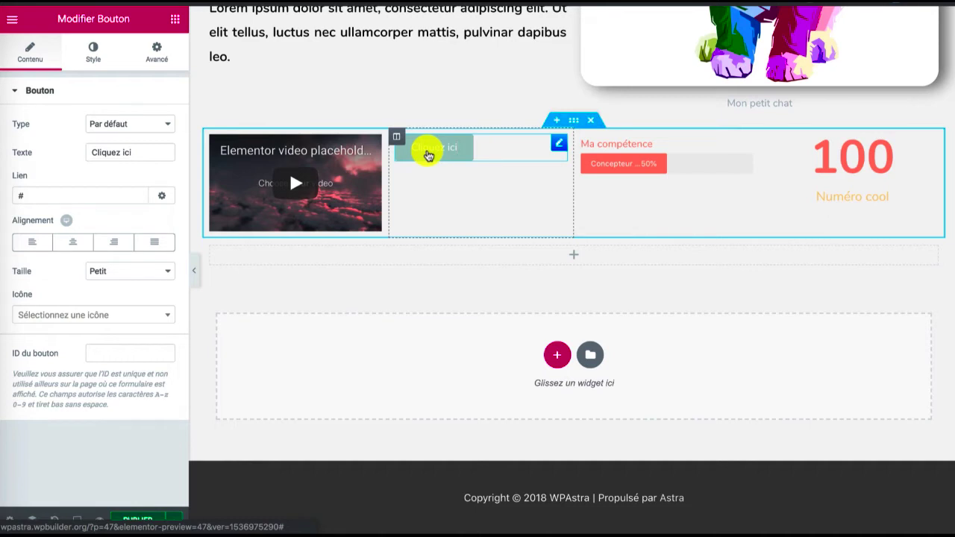
pyautogui.click(148, 123)
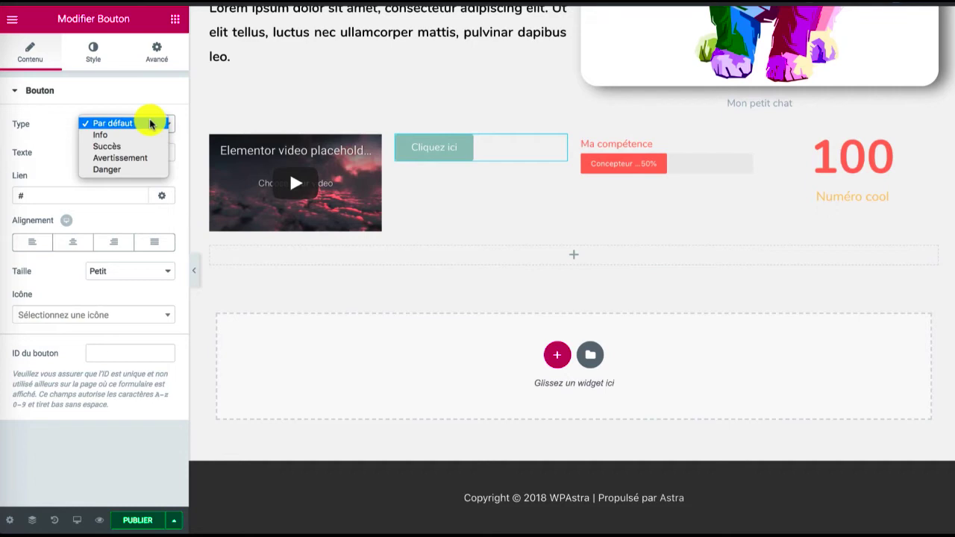
pyautogui.click(121, 135)
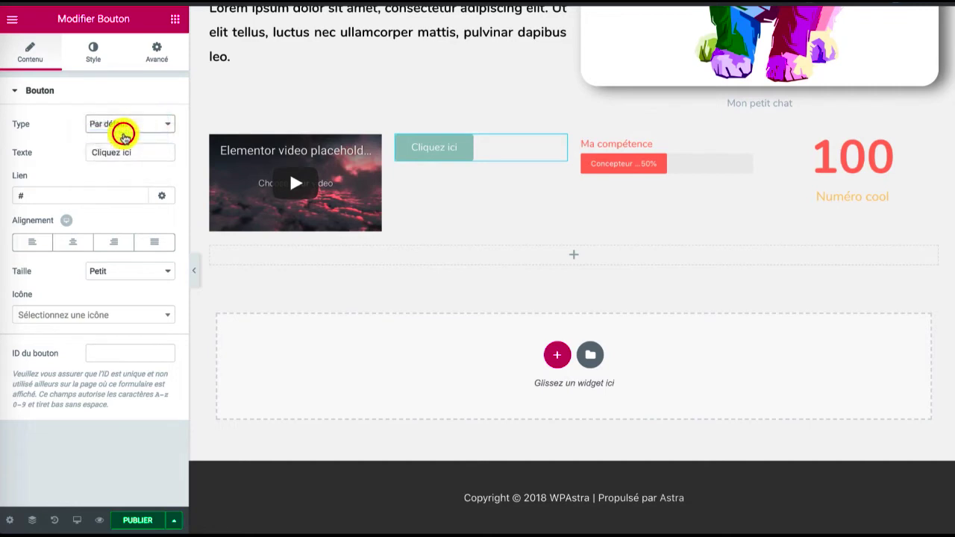
pyautogui.click(124, 137)
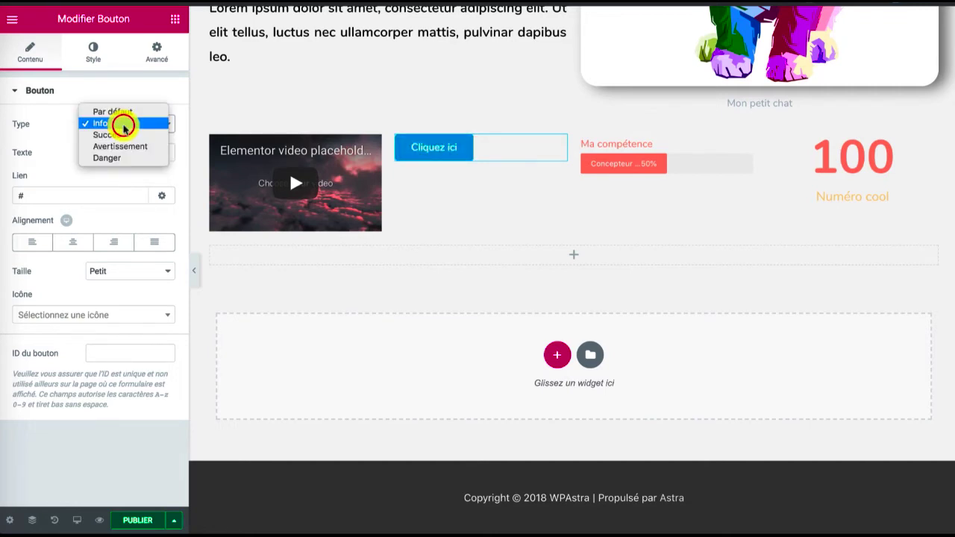
pyautogui.click(122, 136)
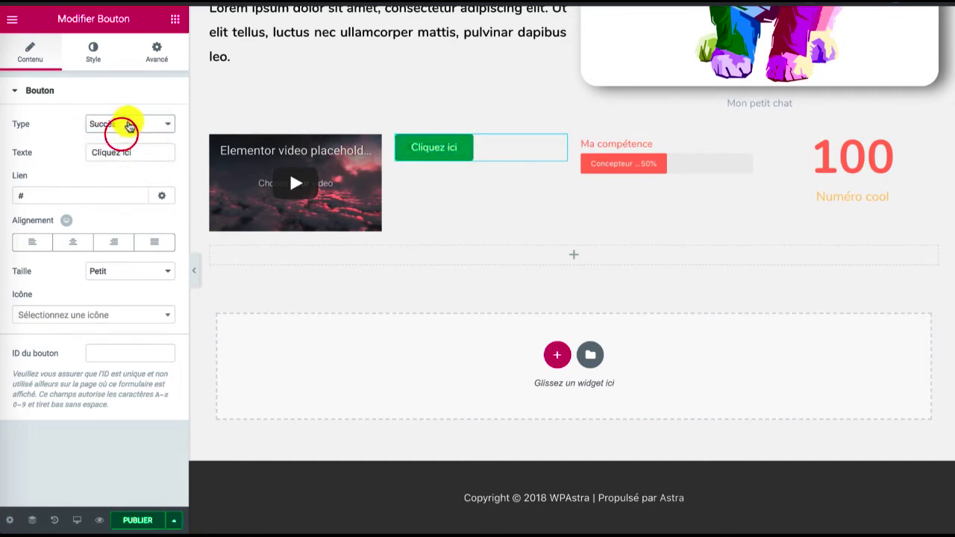
pyautogui.click(127, 123)
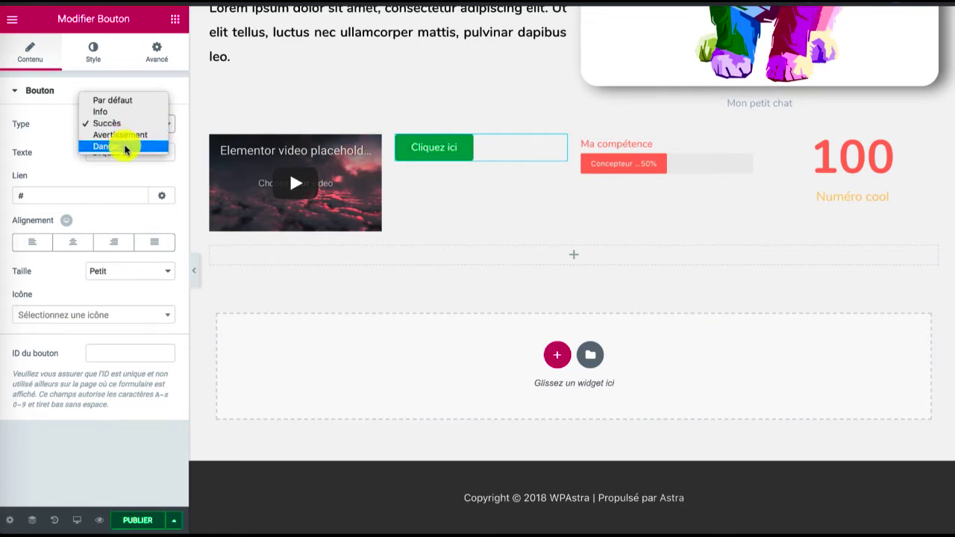
pyautogui.click(125, 148)
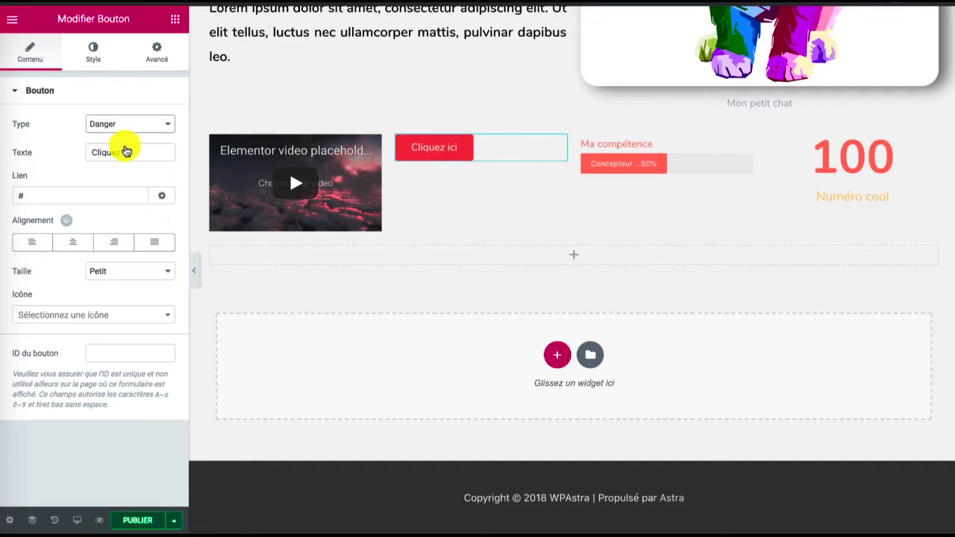
pyautogui.click(123, 124)
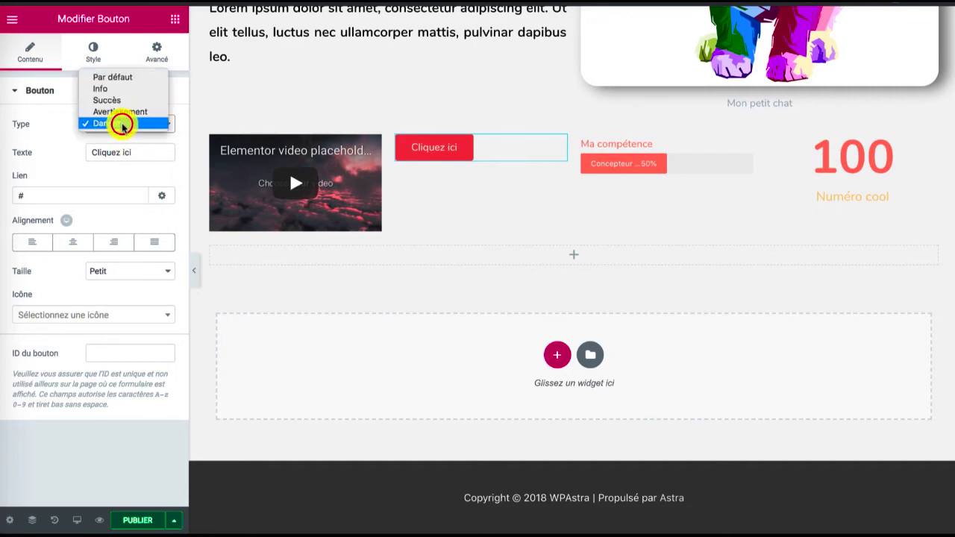
pyautogui.click(123, 77)
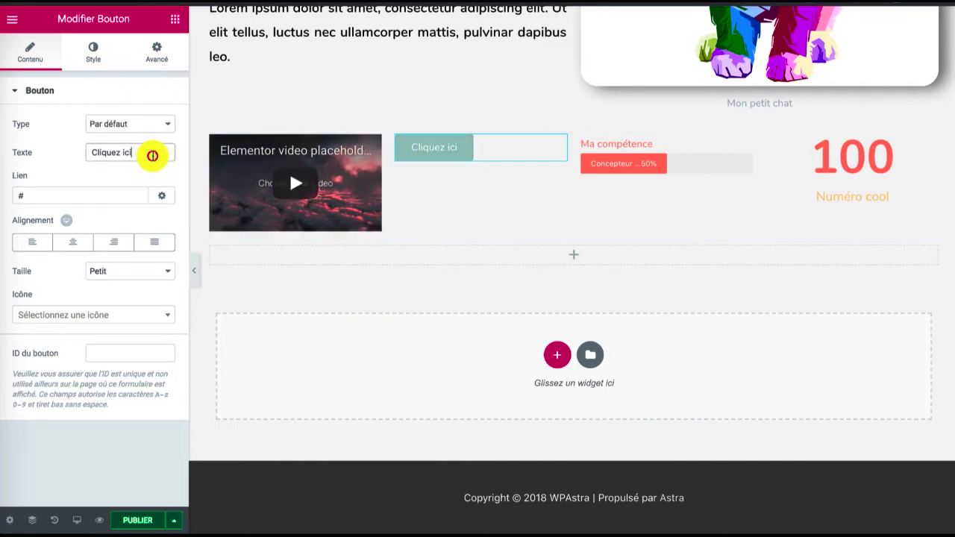
# Replace the button's text with "Mon bouton génial !"
pyautogui.tripleClick(152, 155)
pyautogui.write('M')
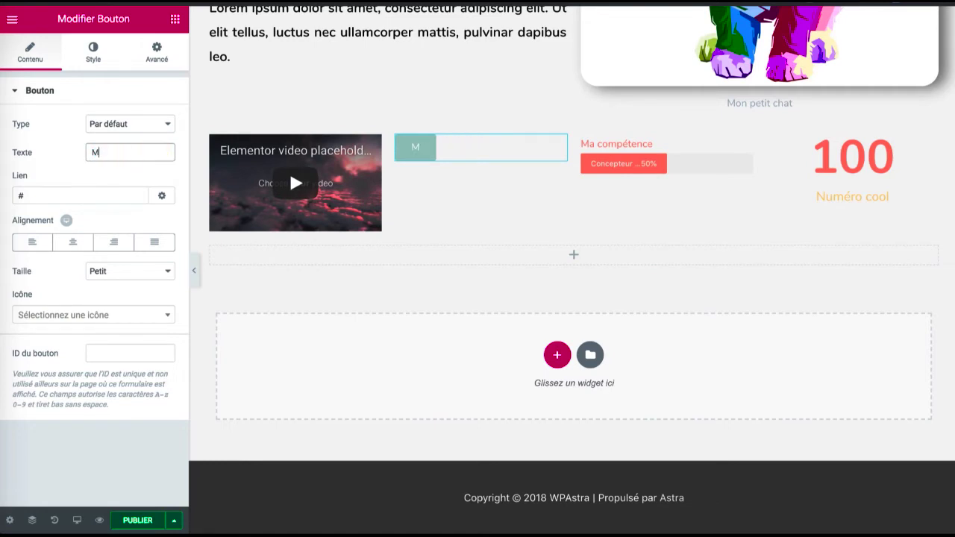
pyautogui.write('on lien')
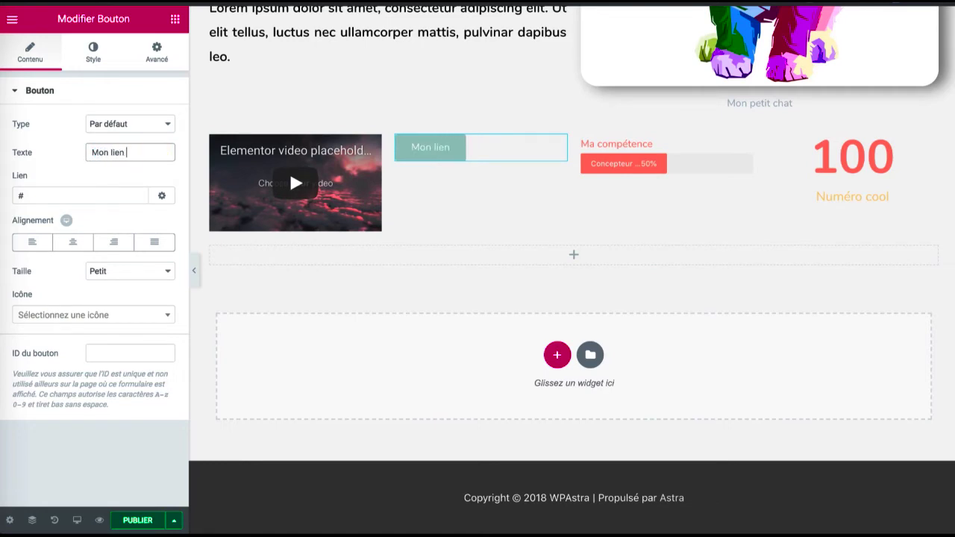
pyautogui.press('BackSpace')
pyautogui.press('BackSpace')
pyautogui.press('BackSpace')
pyautogui.press('BackSpace')
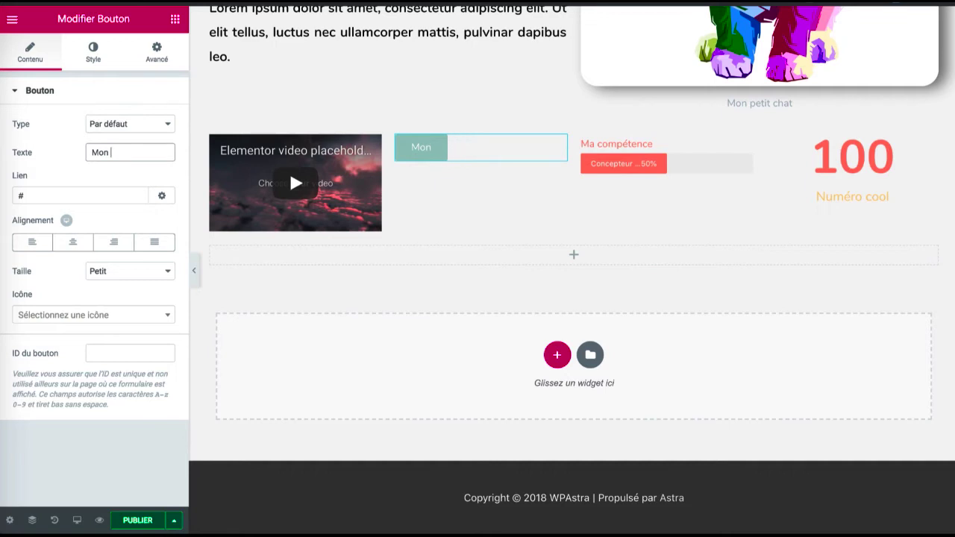
pyautogui.write('bouton gé')
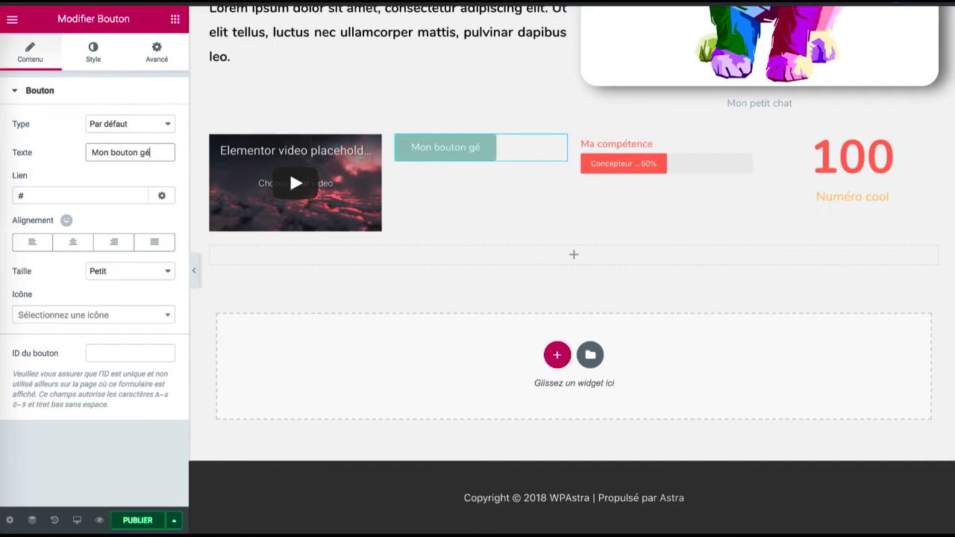
pyautogui.write('nial !')
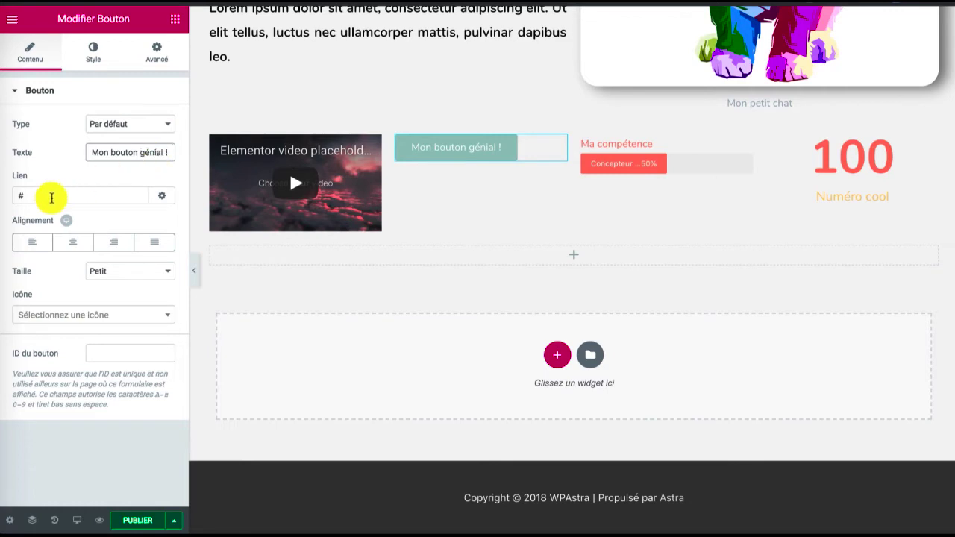
pyautogui.click(49, 199)
pyautogui.doubleClick(49, 199)
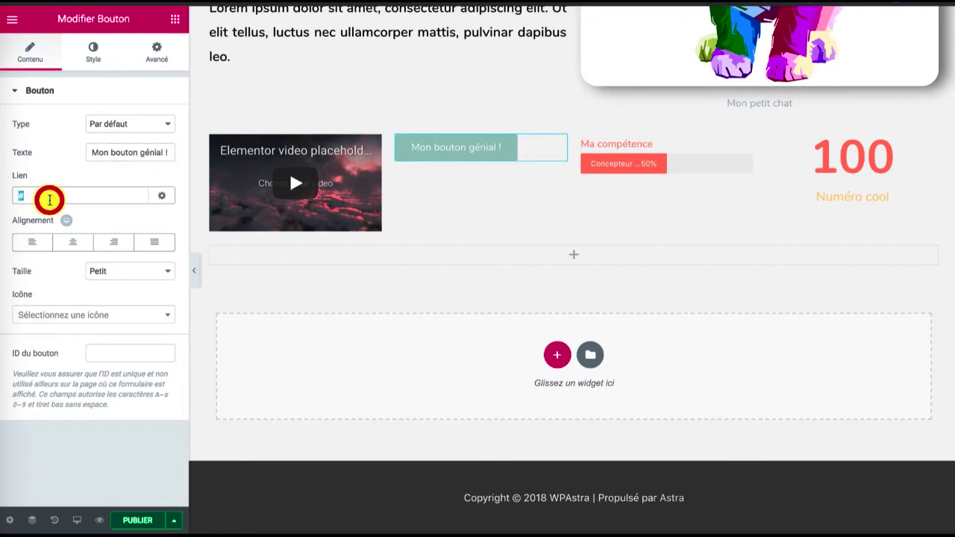
pyautogui.write('www.google.com')
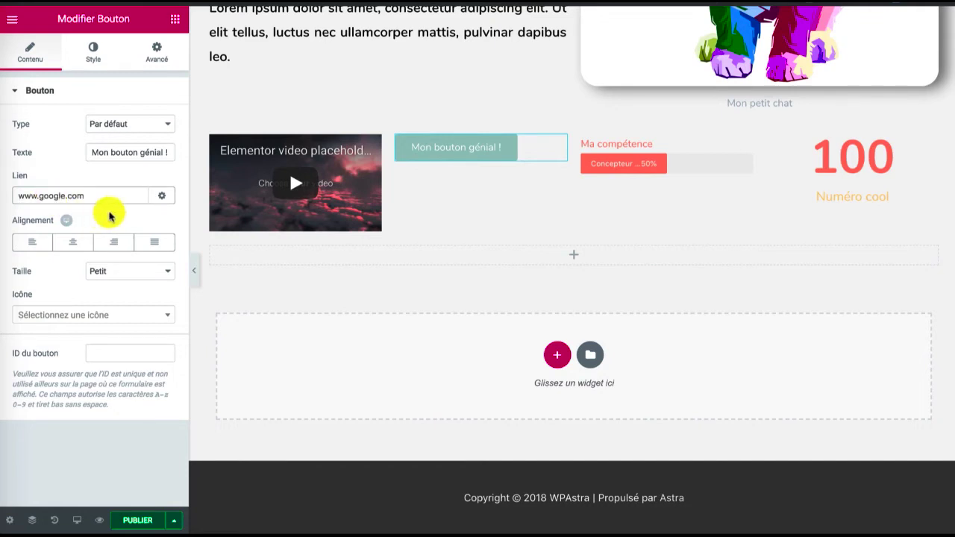
pyautogui.click(161, 195)
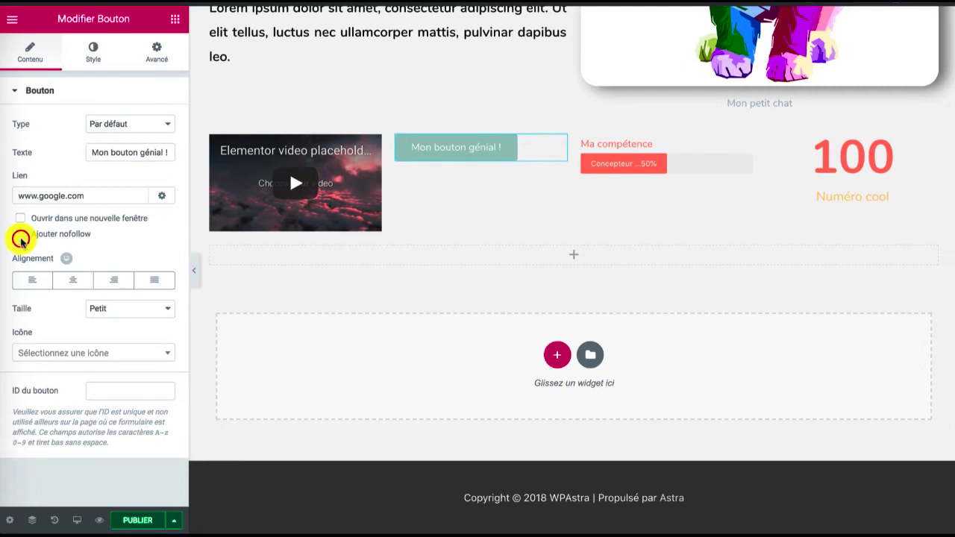
pyautogui.click(20, 218)
pyautogui.click(20, 234)
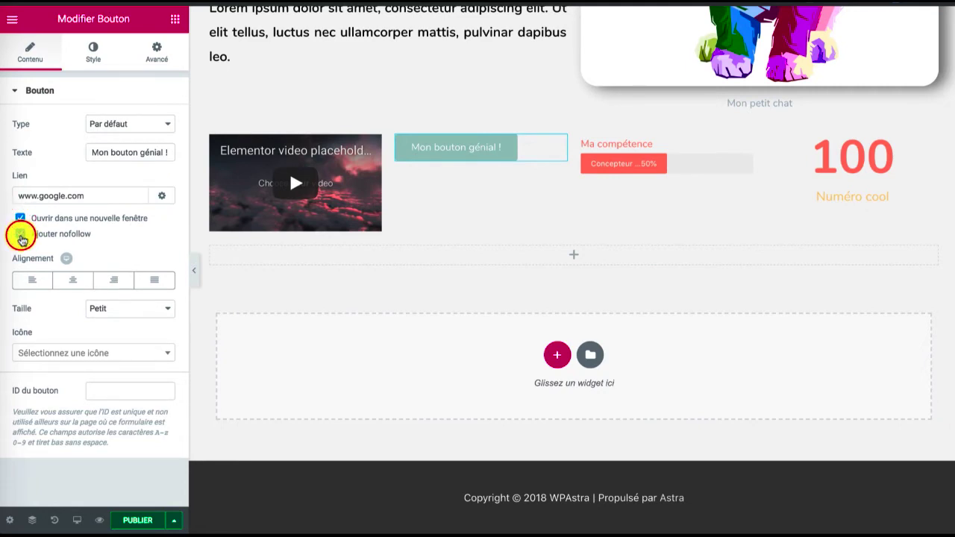
# Centre the button in its column, try the Très grand size, and set its size to Moyen
pyautogui.click(75, 279)
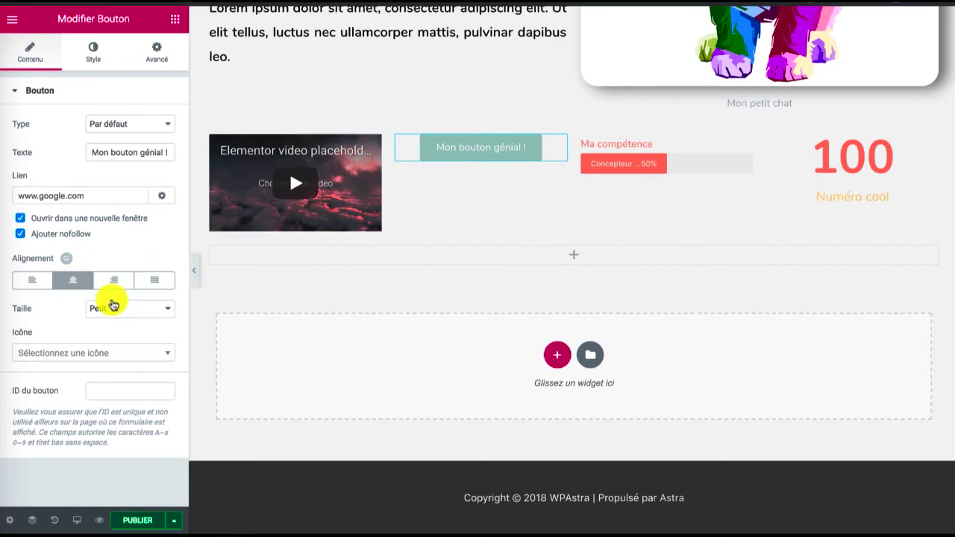
pyautogui.click(112, 308)
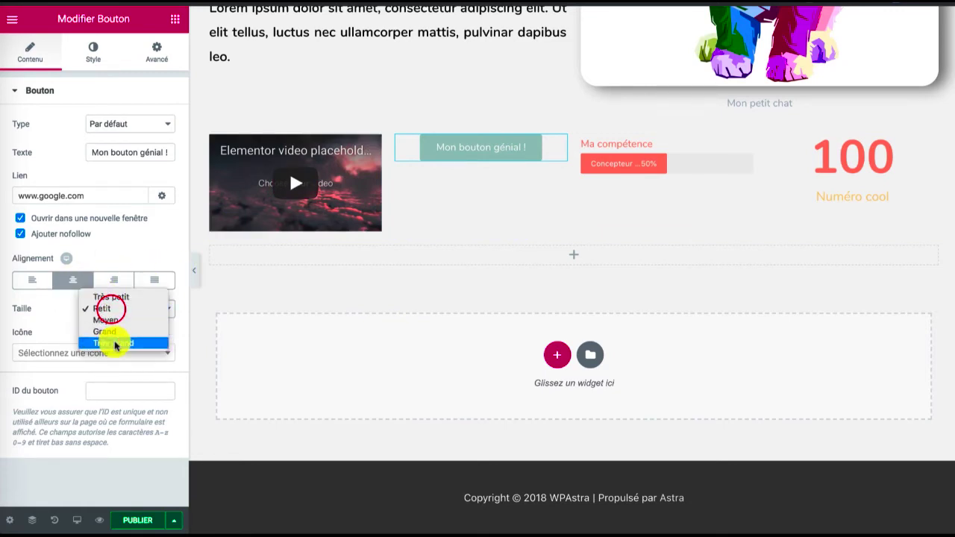
pyautogui.click(114, 343)
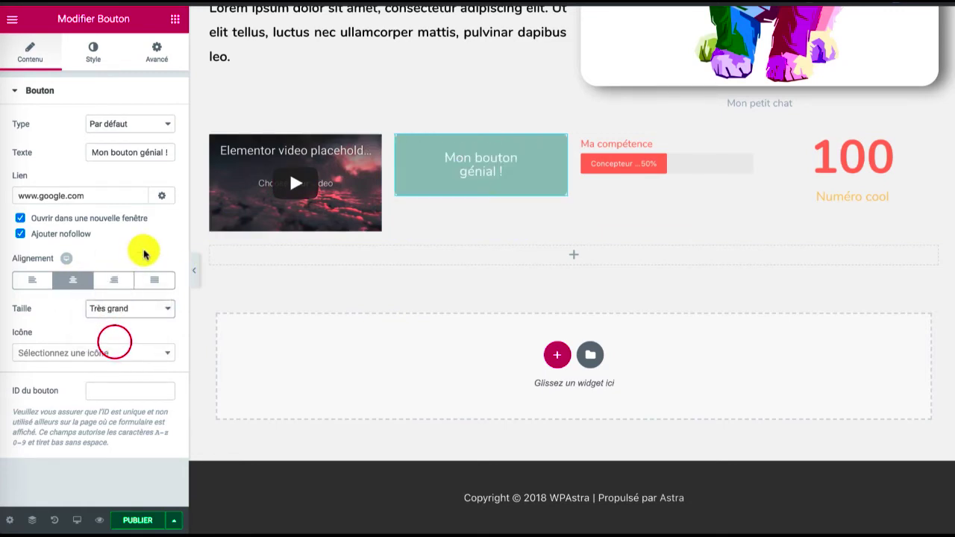
pyautogui.click(102, 308)
pyautogui.click(105, 285)
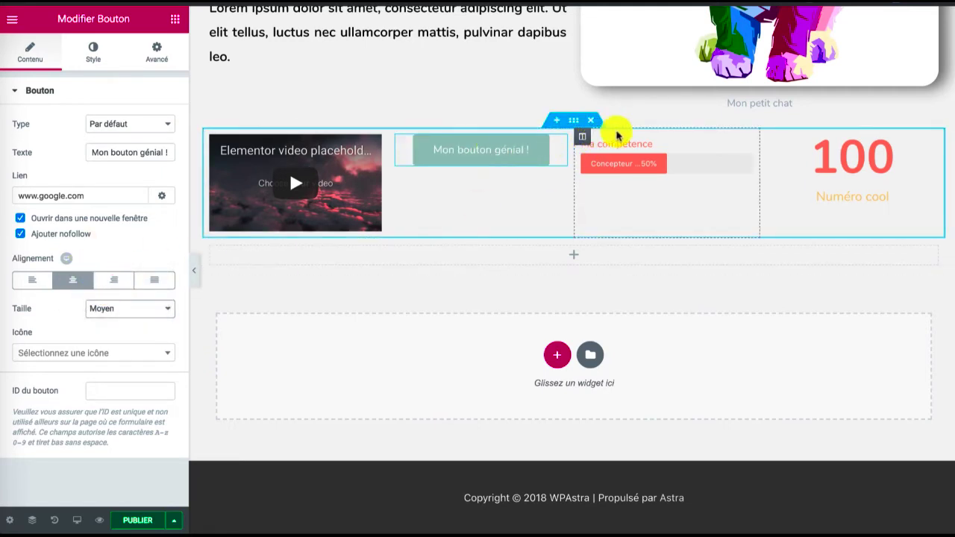
# Move the "Ma compétence" progress bar to full width below the four-column section and delete its emptied column
pyautogui.click(557, 355)
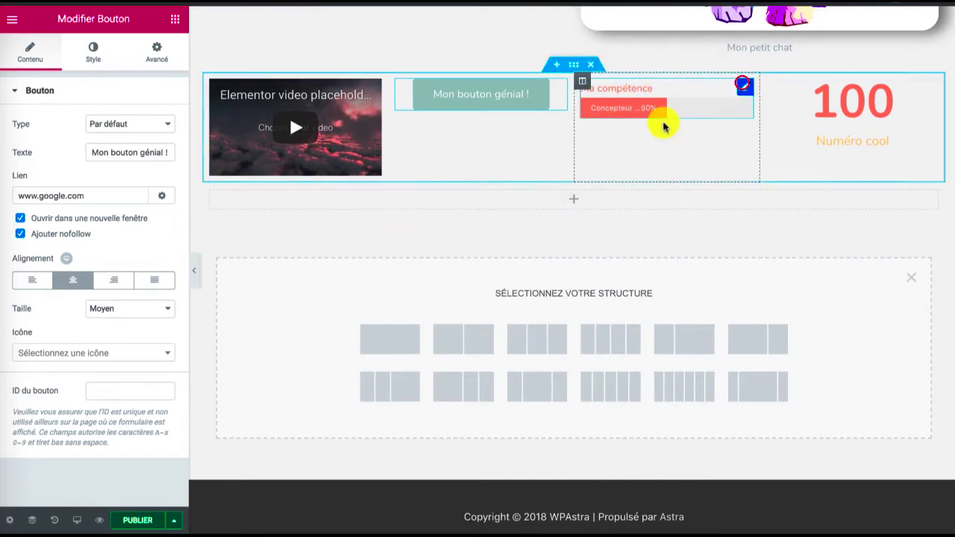
pyautogui.moveTo(741, 84); pyautogui.dragTo(540, 209)
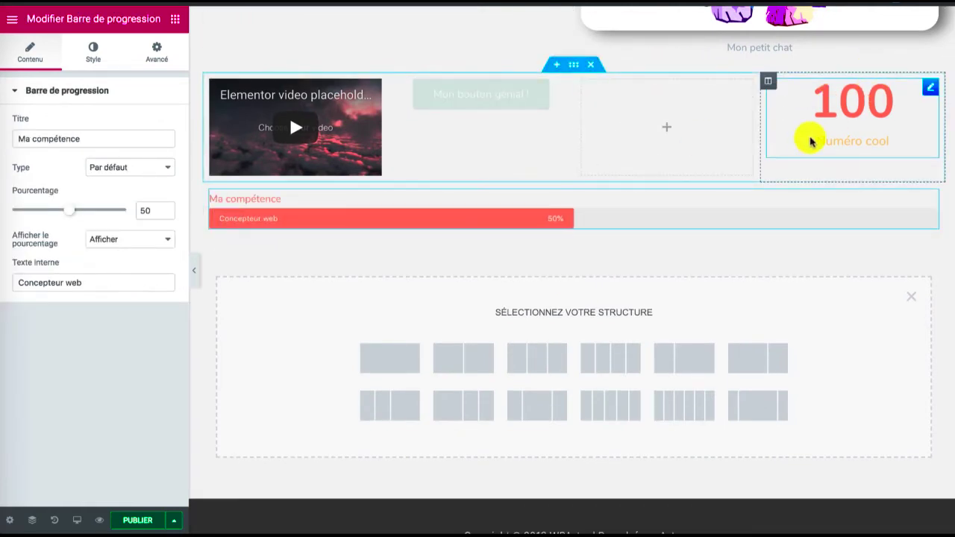
pyautogui.rightClick(582, 80)
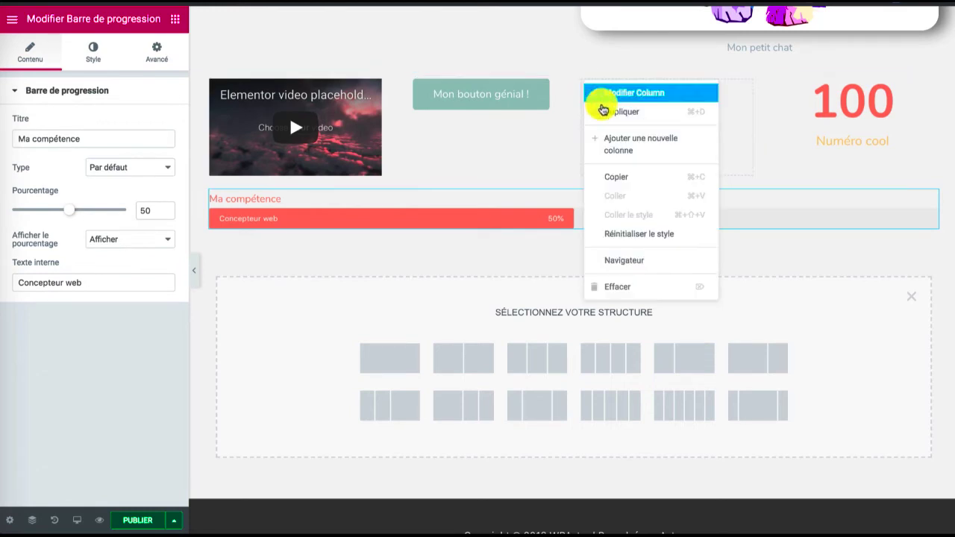
pyautogui.click(618, 286)
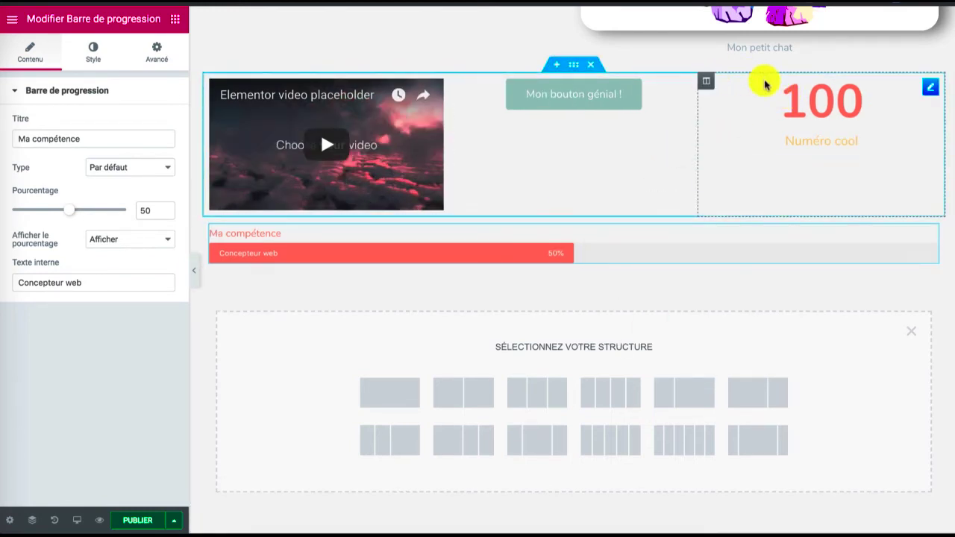
# Move the "Numéro cool" counter to full width above the progress bar and delete its emptied column
pyautogui.moveTo(927, 88); pyautogui.dragTo(426, 250)
pyautogui.rightClick(710, 82)
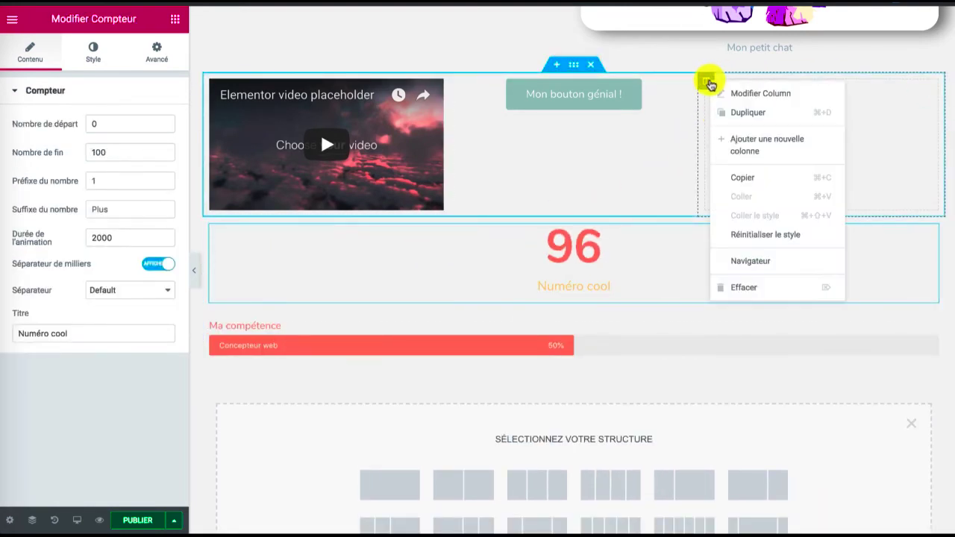
pyautogui.click(742, 284)
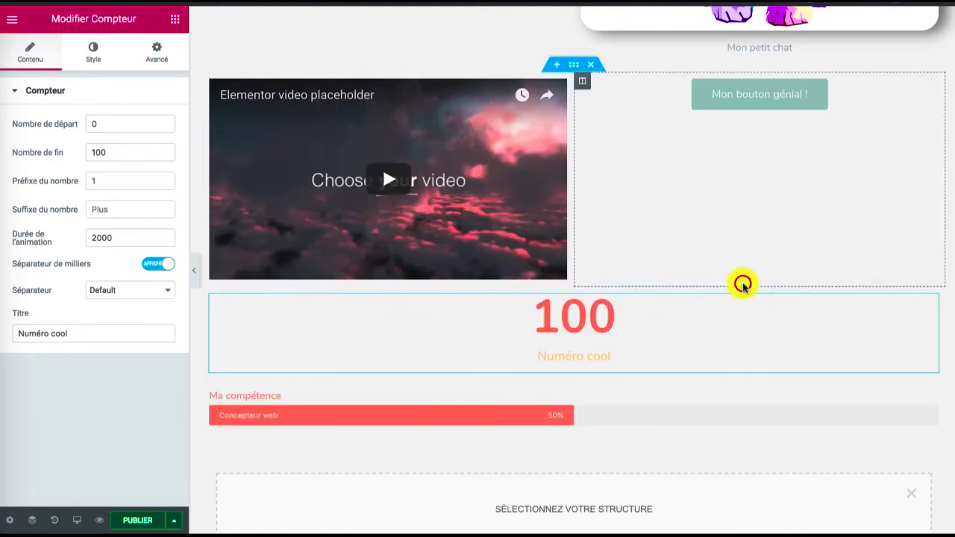
# Select the "Mon bouton génial !" button for editing and open its icon choices
pyautogui.click(753, 88)
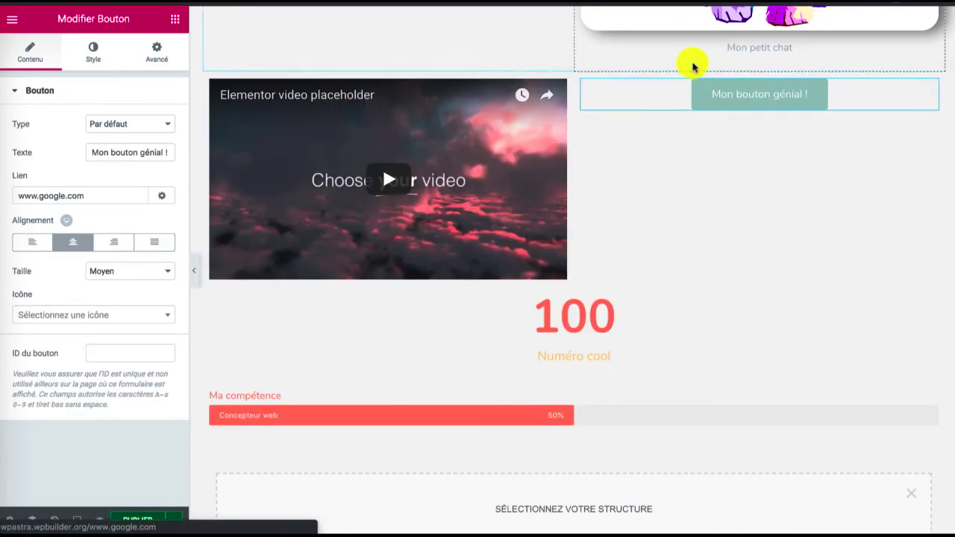
pyautogui.click(108, 314)
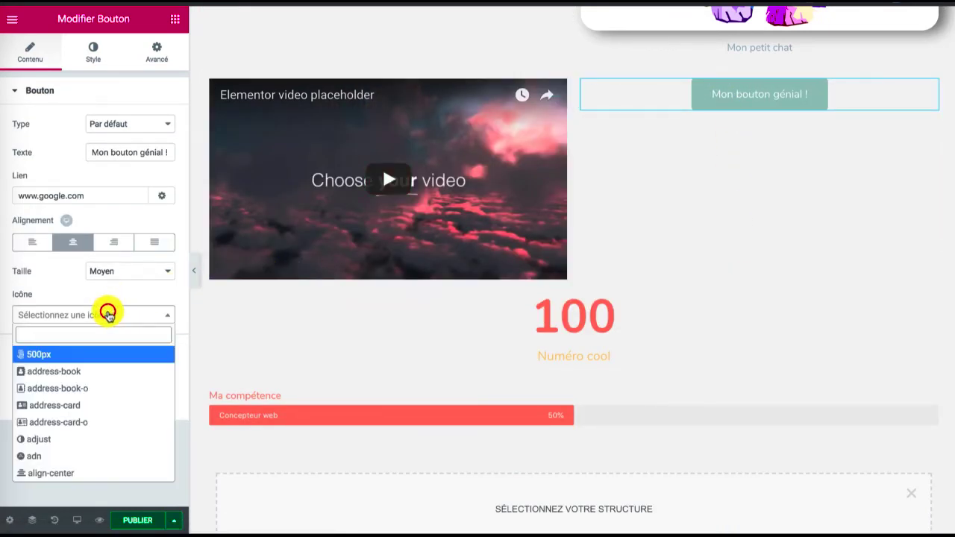
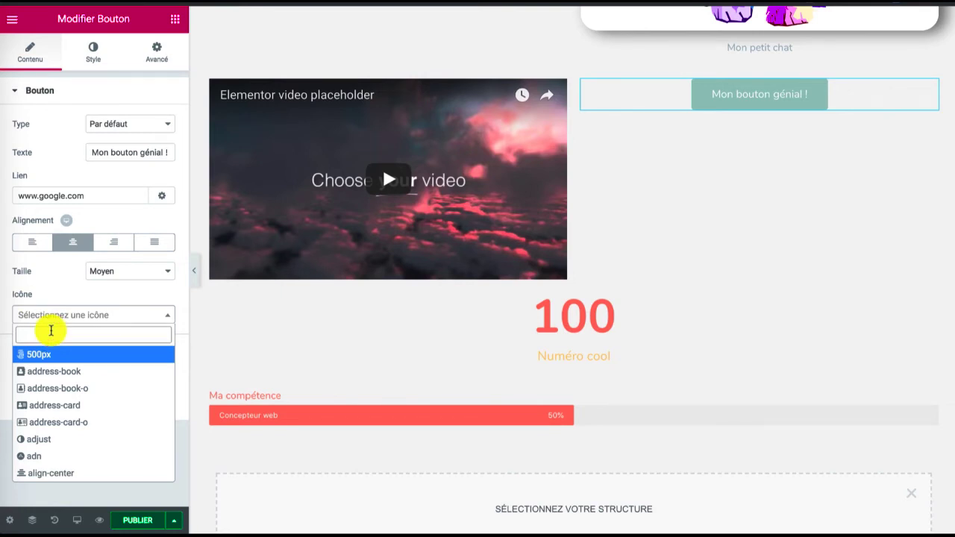
# Give the "Mon bouton génial !" button the amazon icon, positioned Avant the text with an icon spacing of 18
pyautogui.write('ama')
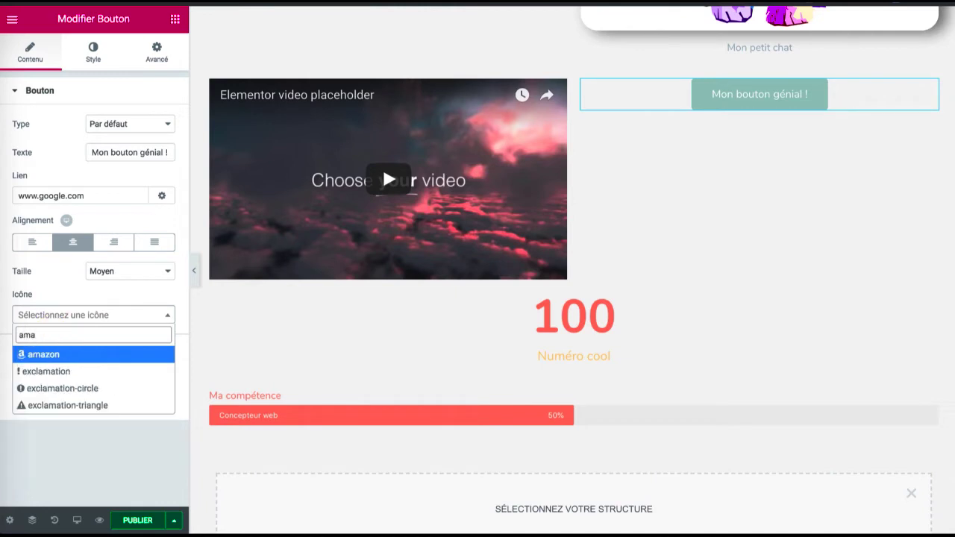
pyautogui.click(41, 355)
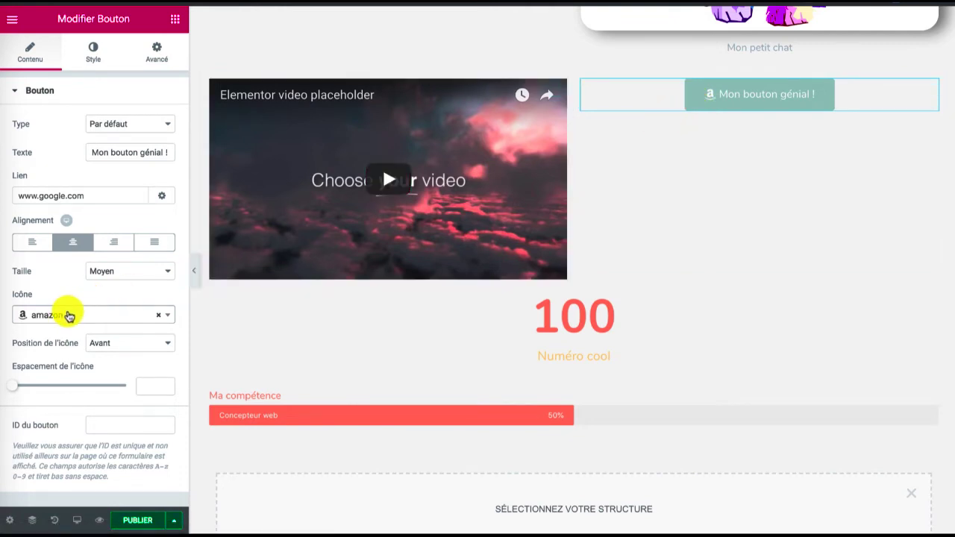
pyautogui.click(108, 343)
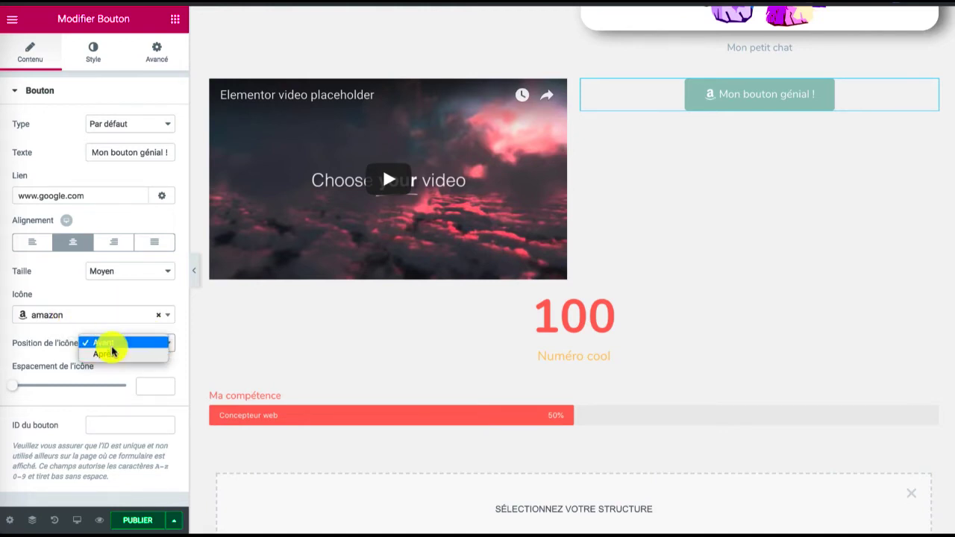
pyautogui.click(110, 356)
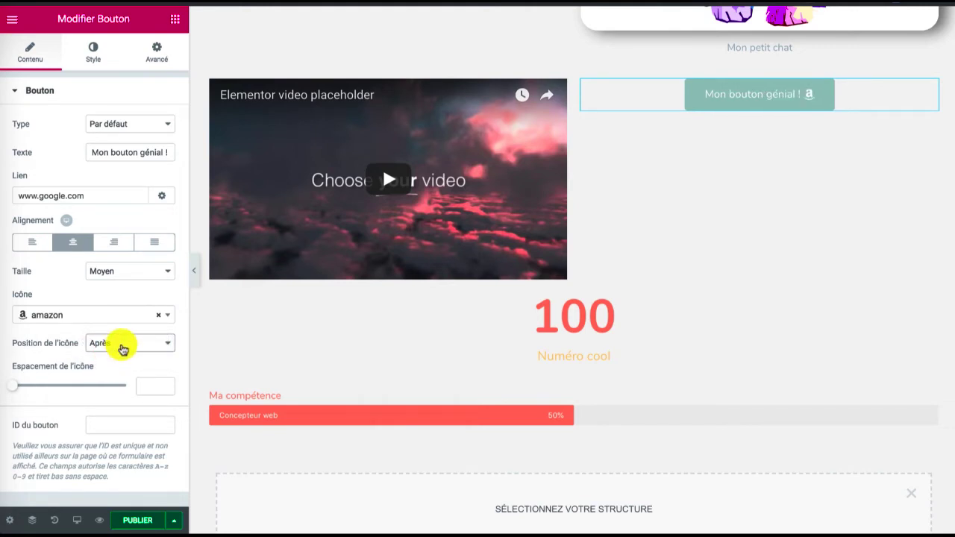
pyautogui.click(122, 341)
pyautogui.click(124, 333)
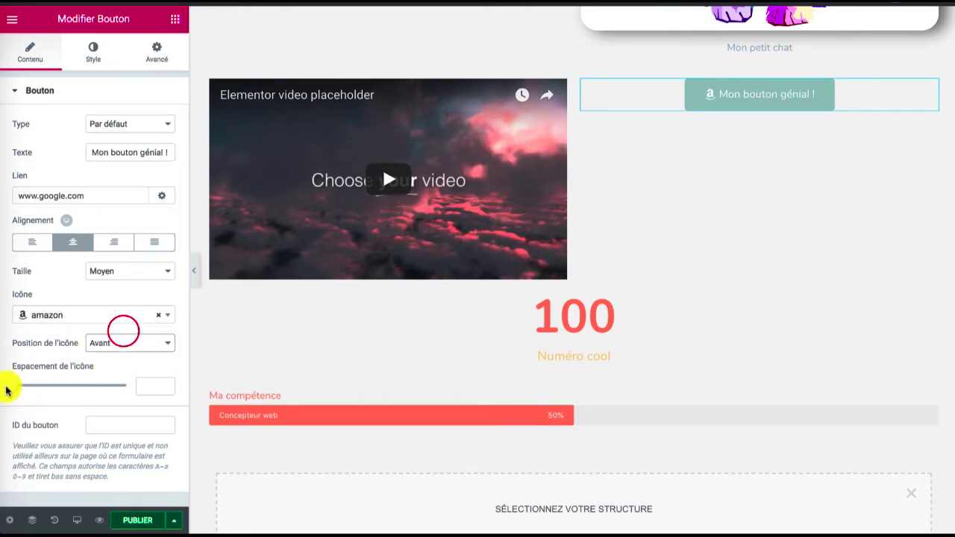
pyautogui.moveTo(11, 385); pyautogui.dragTo(51, 390)
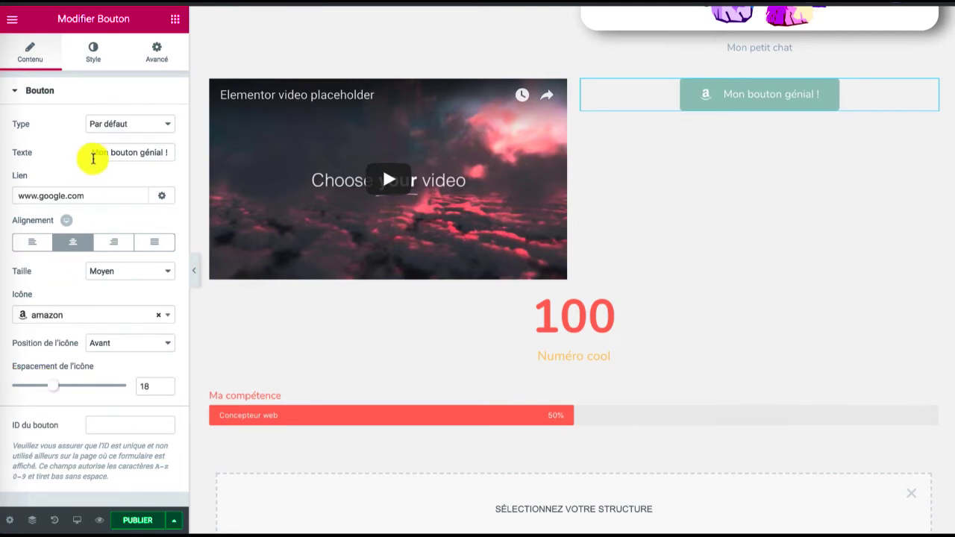
# Set the button's typography size to 40 px, keeping the default font family
pyautogui.click(91, 54)
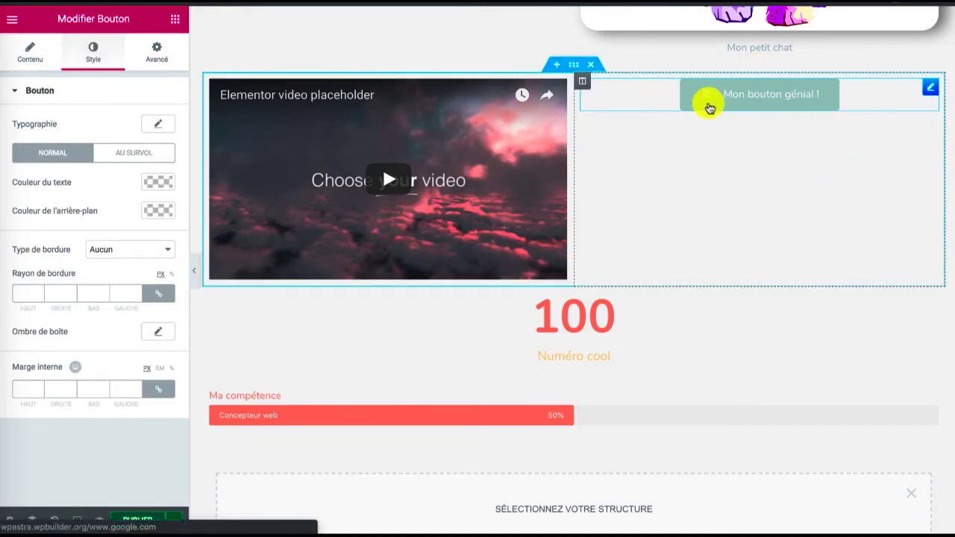
pyautogui.click(153, 126)
pyautogui.click(124, 158)
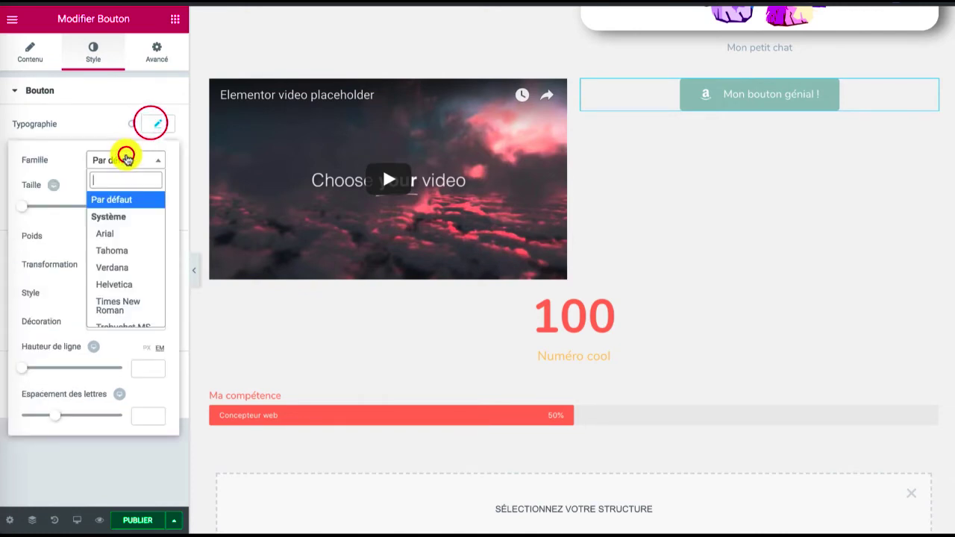
pyautogui.click(126, 160)
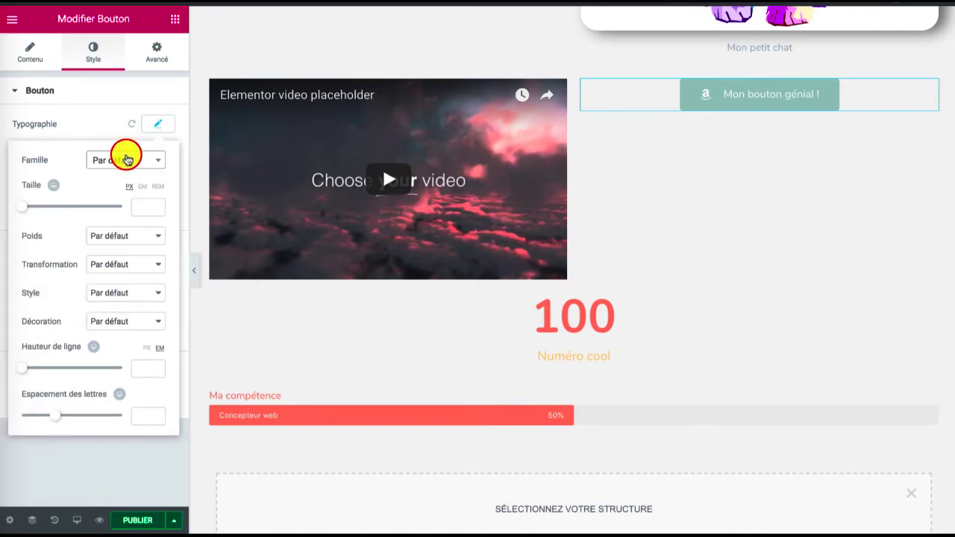
pyautogui.moveTo(27, 209)
pyautogui.mouseDown()
pyautogui.moveTo(55, 210)
pyautogui.moveTo(45, 208)
pyautogui.mouseUp()
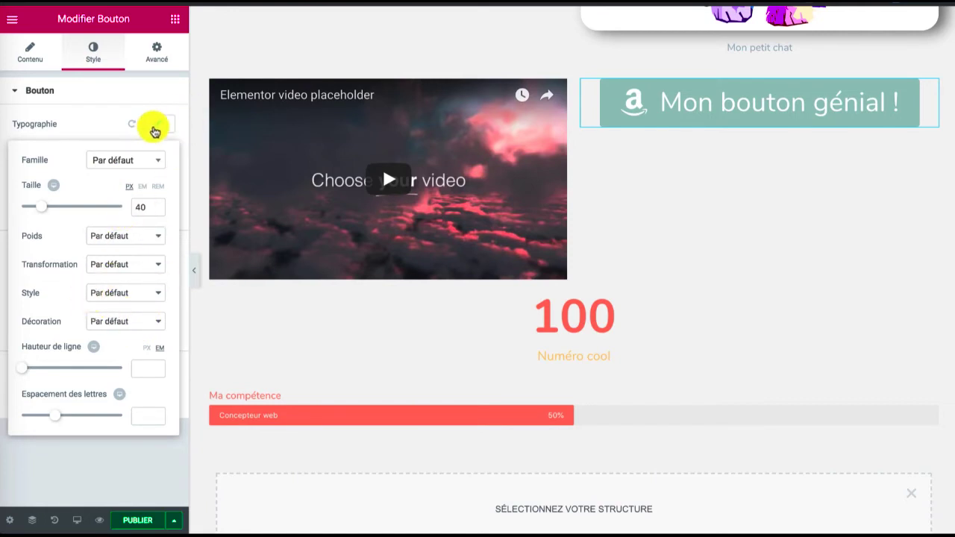
pyautogui.click(154, 131)
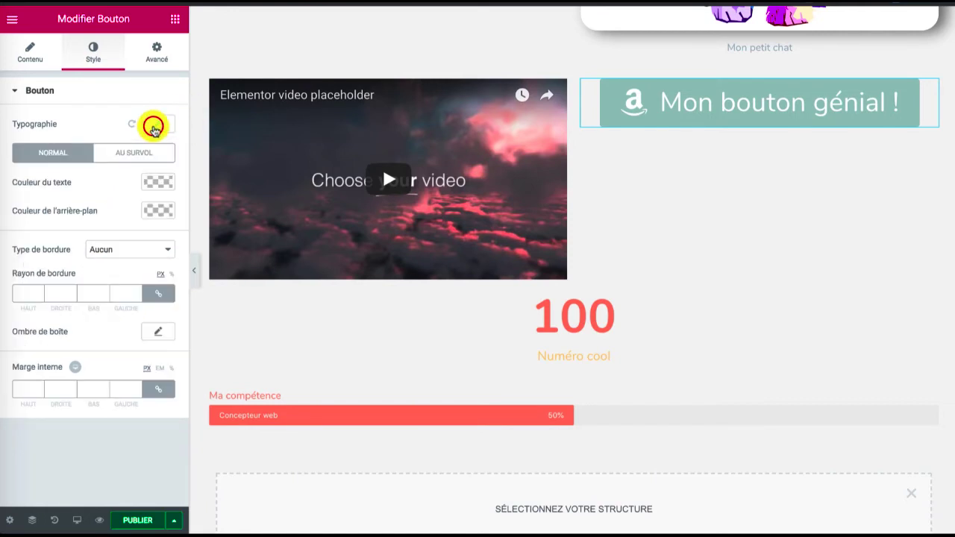
# Set the button's normal background colour to the dark green preset (#23a455), trying a lighter green along the way
pyautogui.click(147, 184)
pyautogui.click(147, 185)
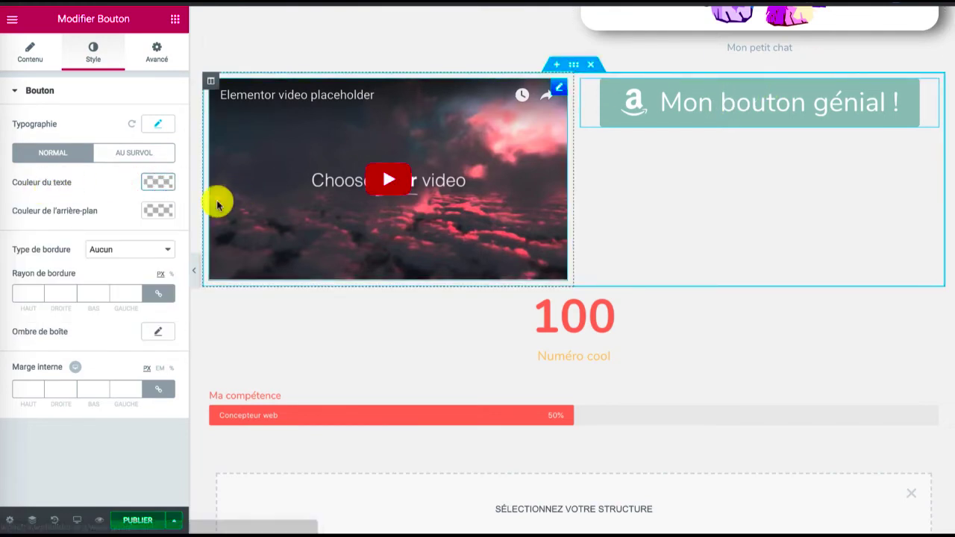
pyautogui.click(152, 211)
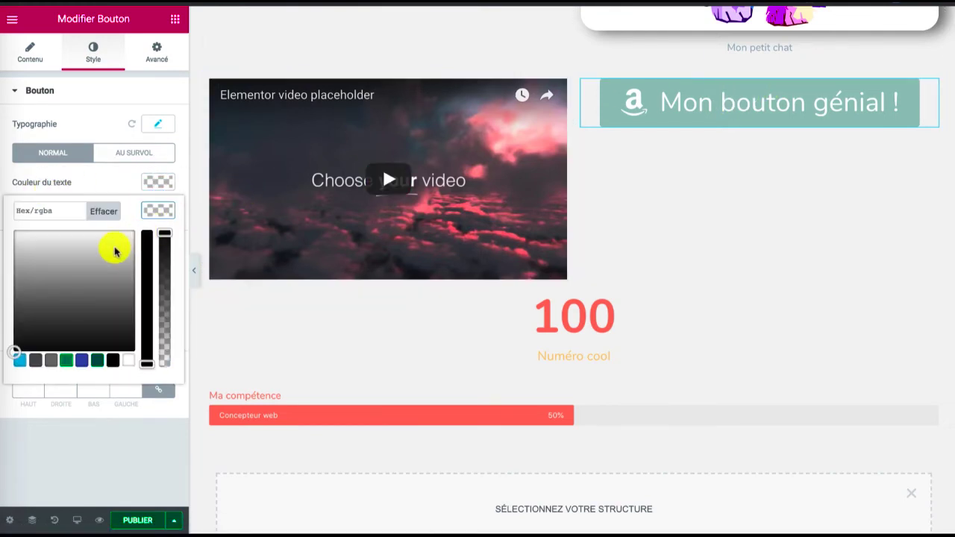
pyautogui.click(100, 363)
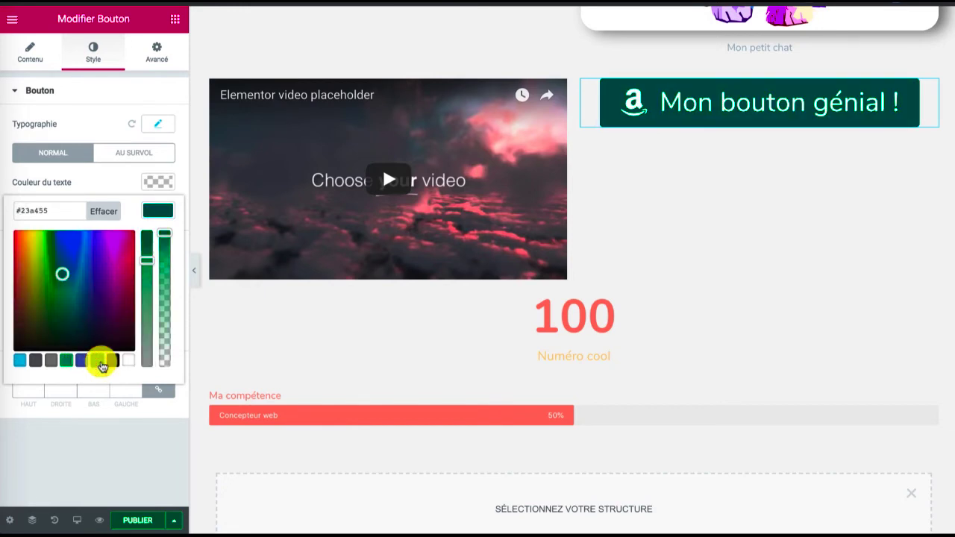
pyautogui.click(60, 275)
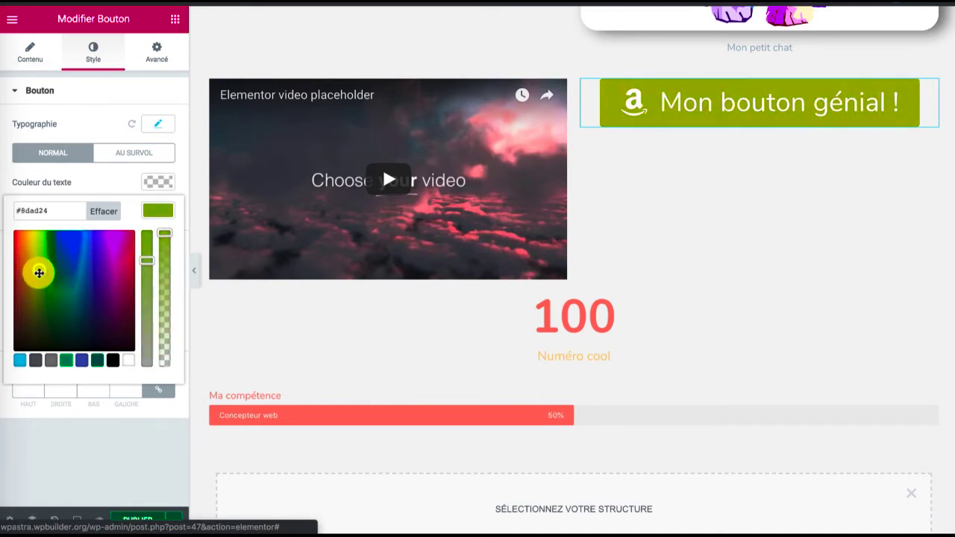
pyautogui.click(49, 274)
pyautogui.click(97, 360)
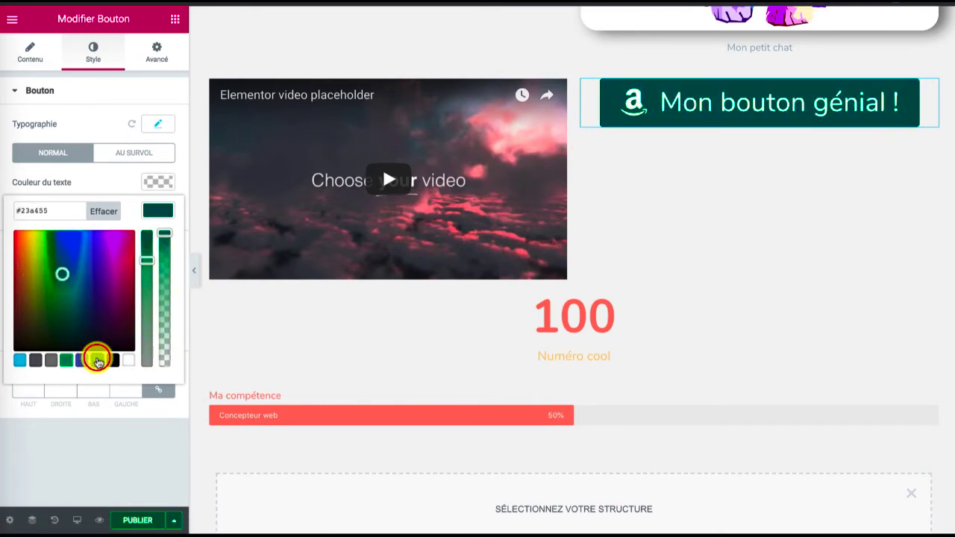
pyautogui.click(156, 209)
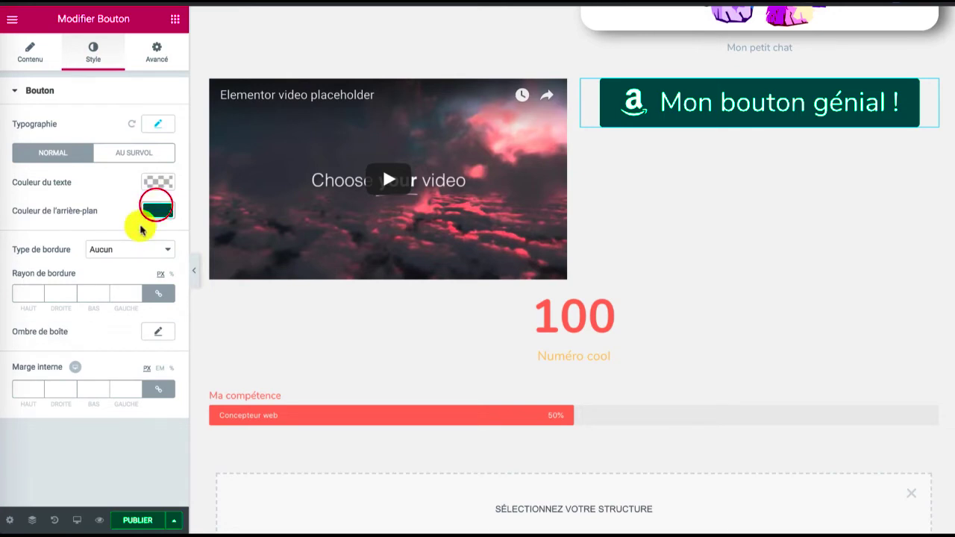
# Give the button a Continue border with a width of 11 on all four sides
pyautogui.click(124, 250)
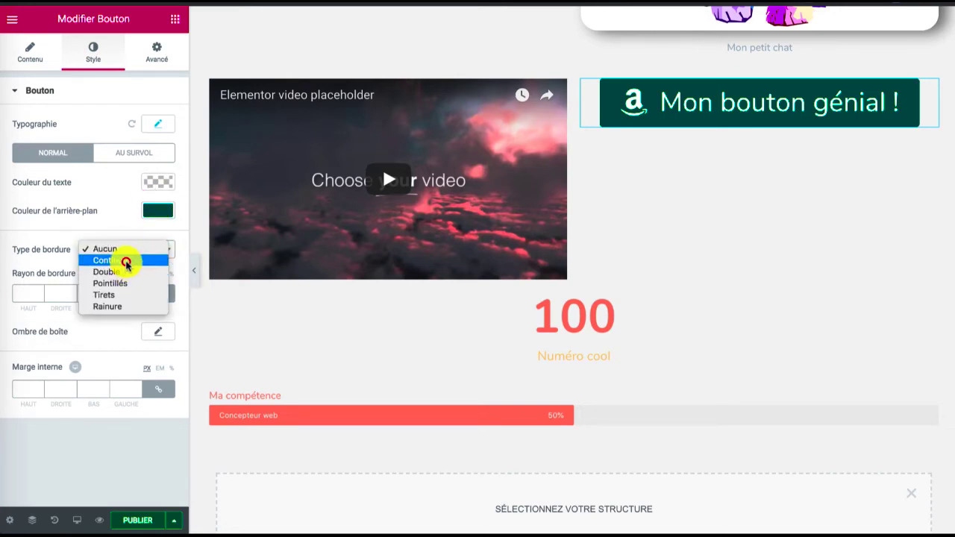
pyautogui.click(126, 262)
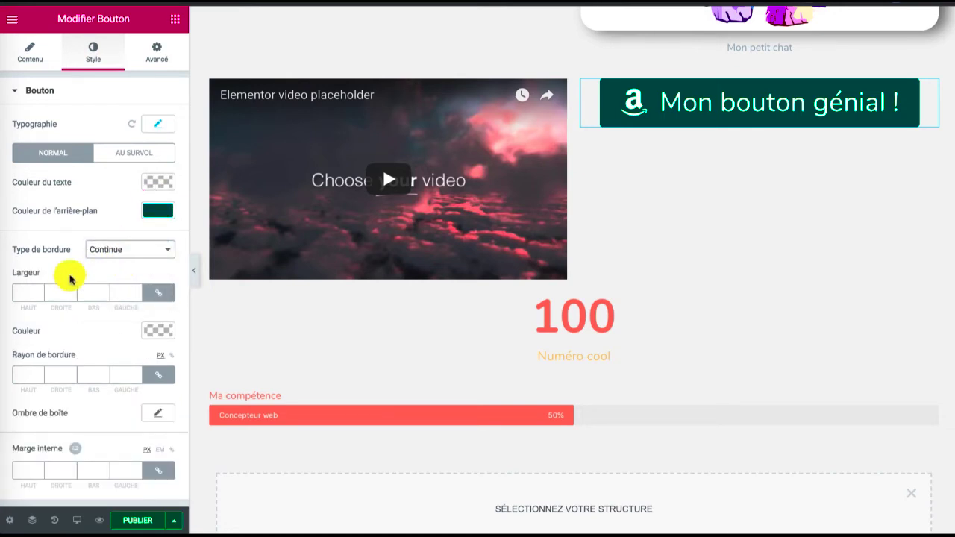
pyautogui.click(39, 290)
pyautogui.tripleClick(39, 289)
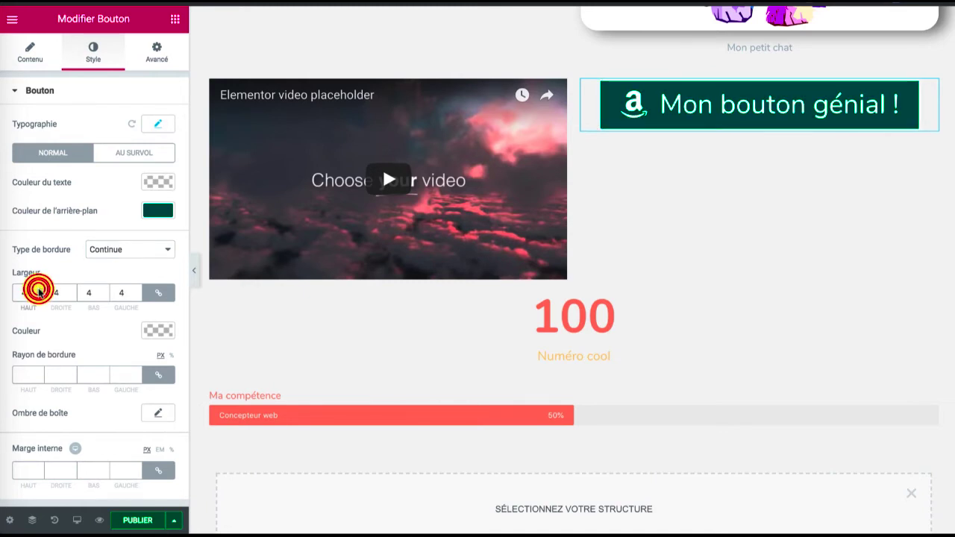
pyautogui.tripleClick(39, 290)
pyautogui.tripleClick(39, 290)
pyautogui.click(39, 290)
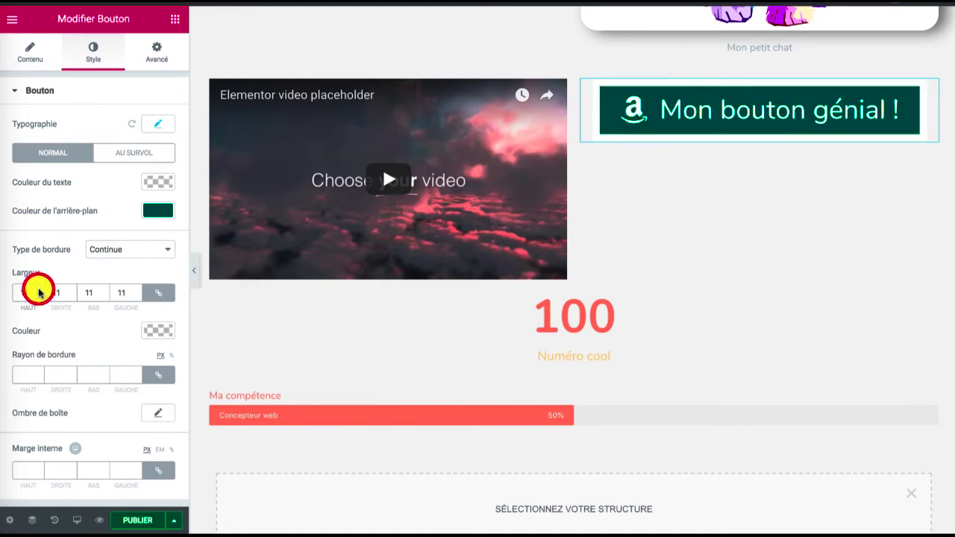
# Try white, blue and grey for the button's border colour and set it to black (#000000)
pyautogui.click(157, 331)
pyautogui.click(116, 483)
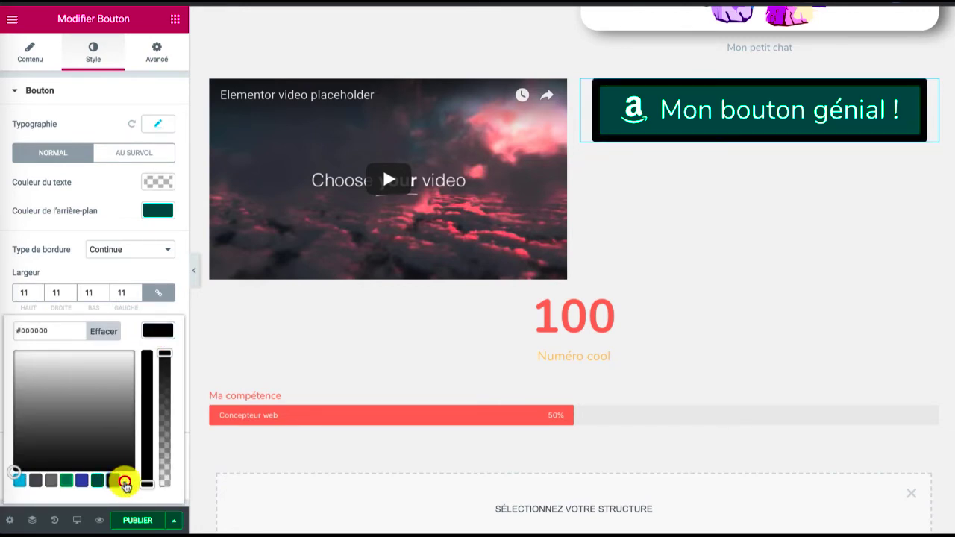
pyautogui.click(127, 482)
pyautogui.click(77, 482)
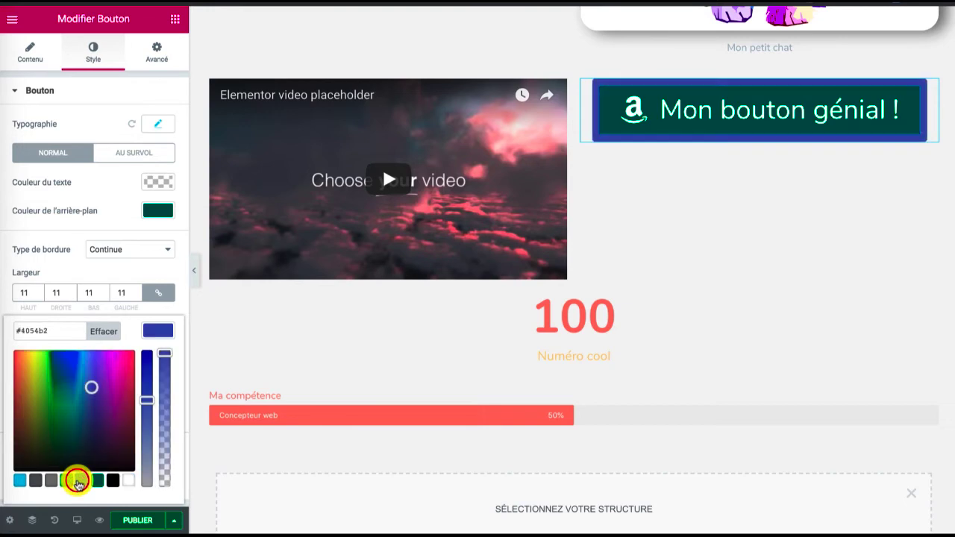
pyautogui.click(33, 482)
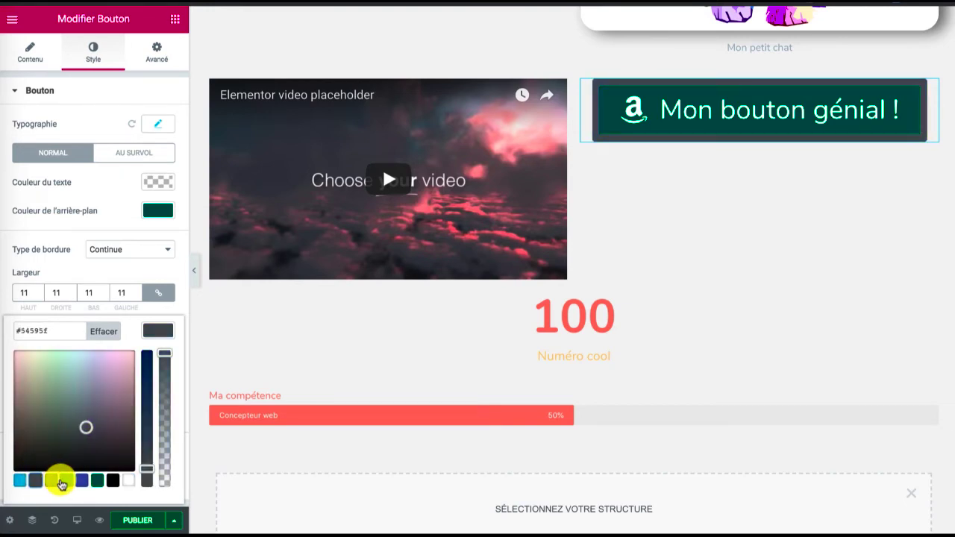
pyautogui.moveTo(87, 427)
pyautogui.mouseDown()
pyautogui.moveTo(84, 378)
pyautogui.moveTo(81, 398)
pyautogui.mouseUp()
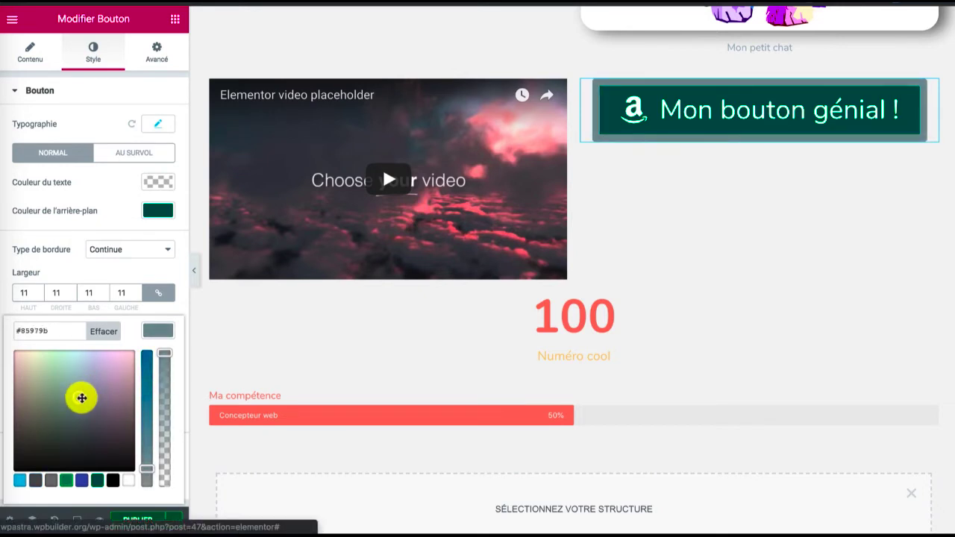
pyautogui.click(112, 481)
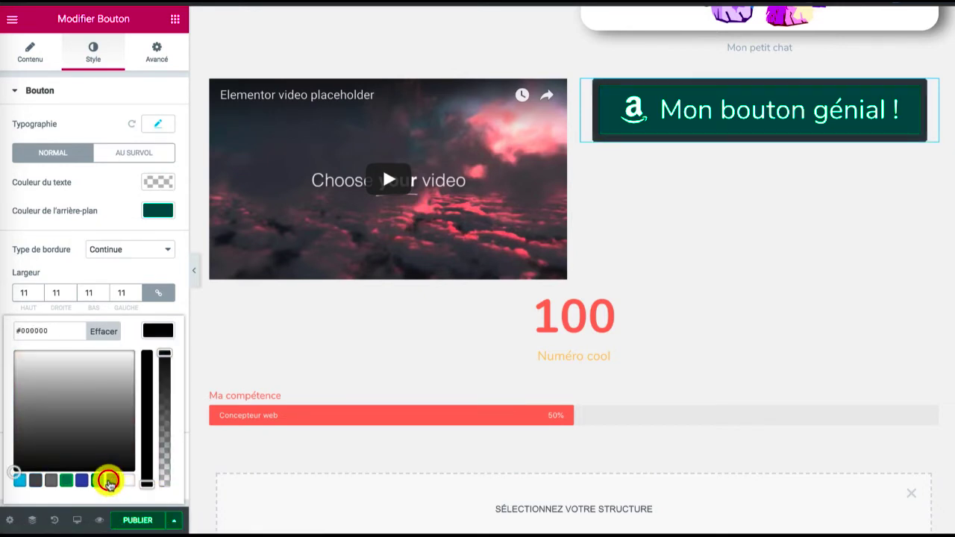
pyautogui.click(156, 333)
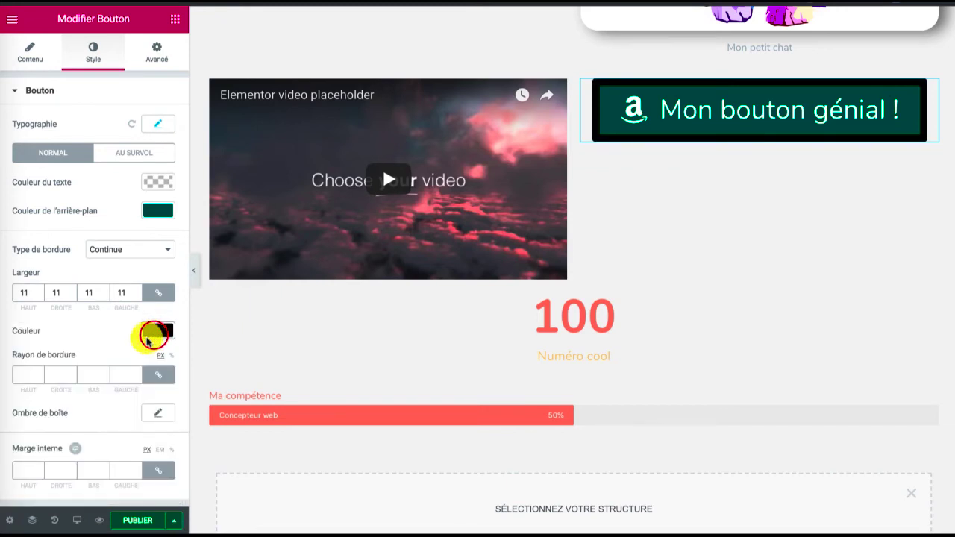
# Round the button's corners with a border radius of 23 px and set its border type to Aucun
pyautogui.click(39, 372)
pyautogui.click(39, 372)
pyautogui.click(39, 372)
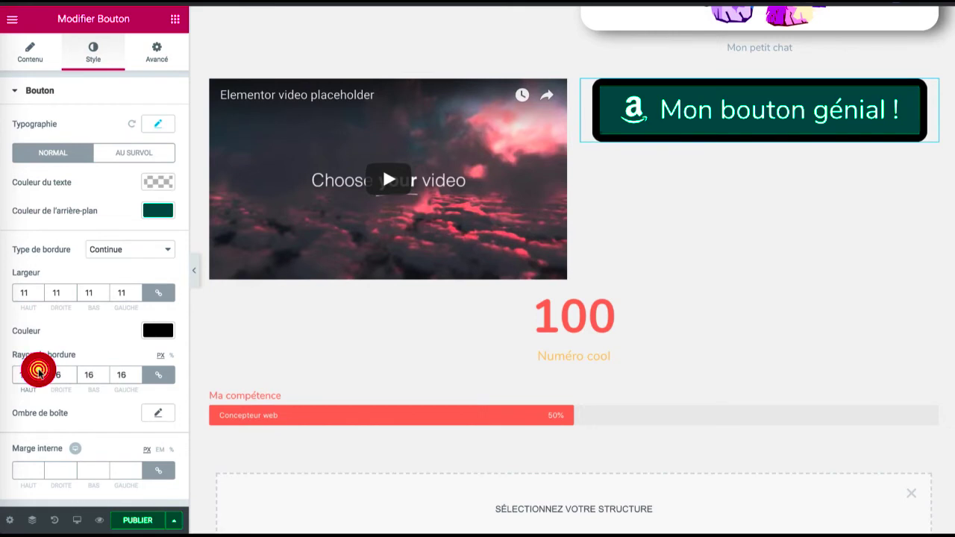
pyautogui.click(39, 372)
pyautogui.click(39, 372)
pyautogui.click(39, 372)
pyautogui.click(38, 372)
pyautogui.click(39, 373)
pyautogui.click(39, 372)
pyautogui.click(39, 373)
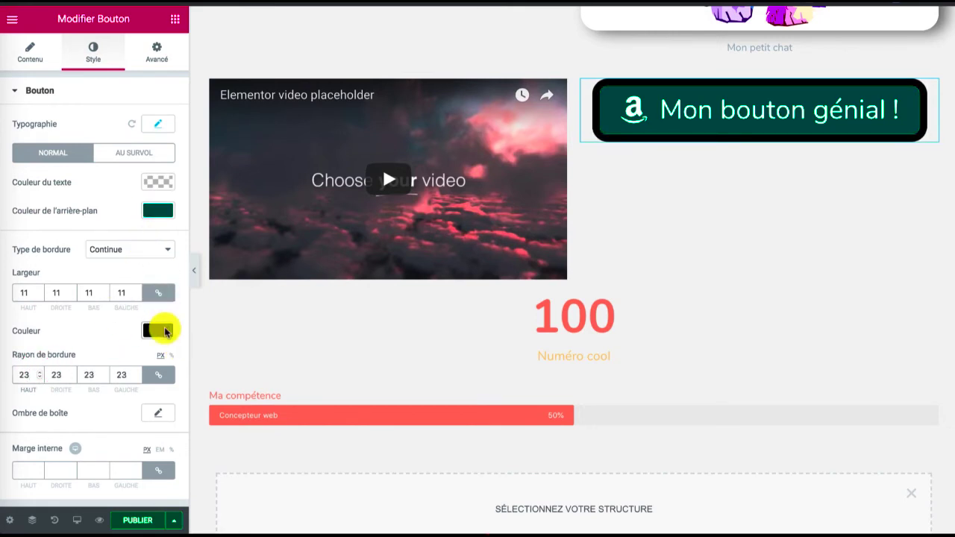
pyautogui.click(140, 250)
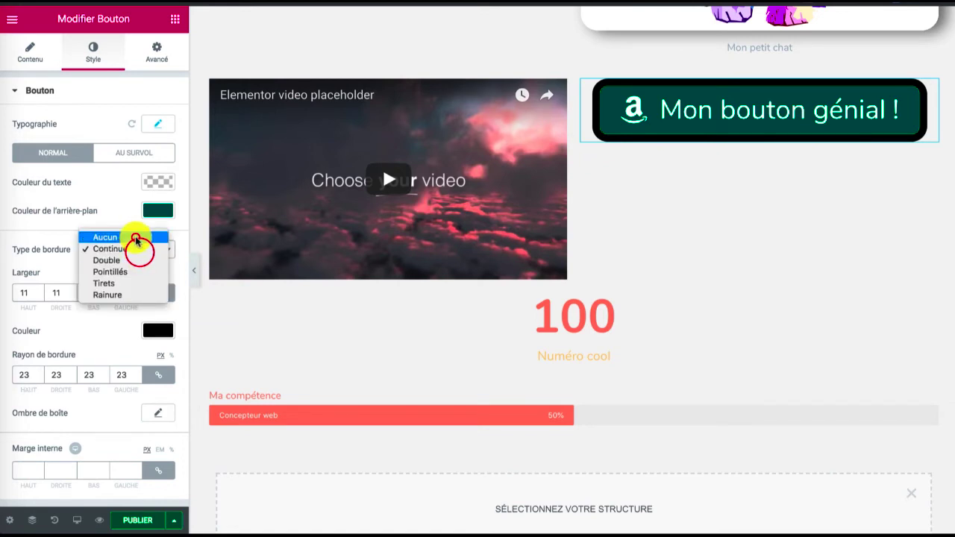
pyautogui.click(136, 237)
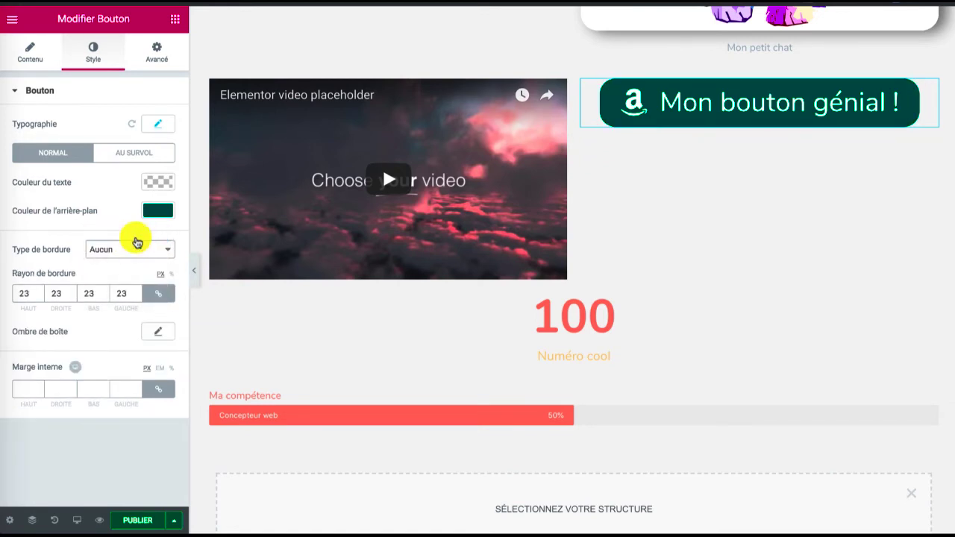
# Add a box shadow to the button with horizontal offset 12, vertical offset 6 and blur 30
pyautogui.click(155, 334)
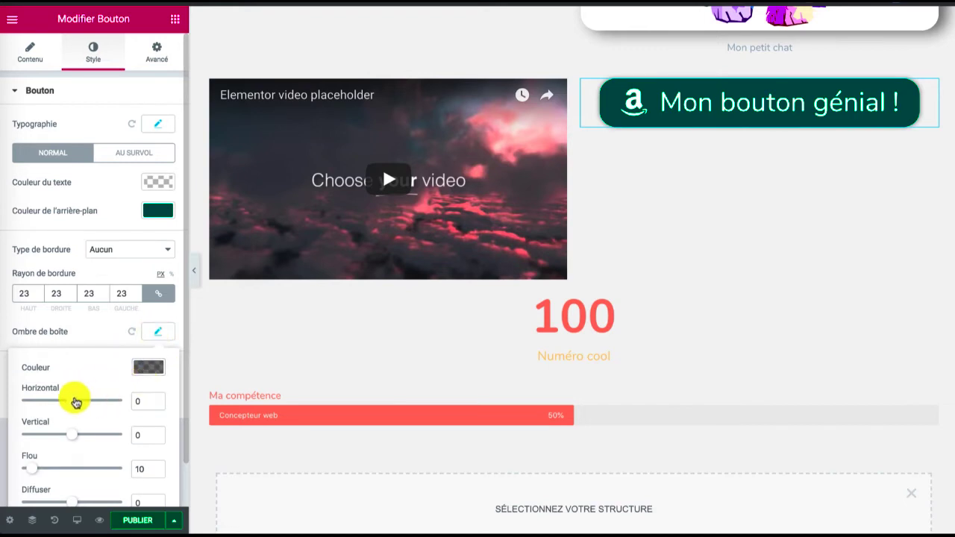
pyautogui.moveTo(71, 403); pyautogui.dragTo(74, 437)
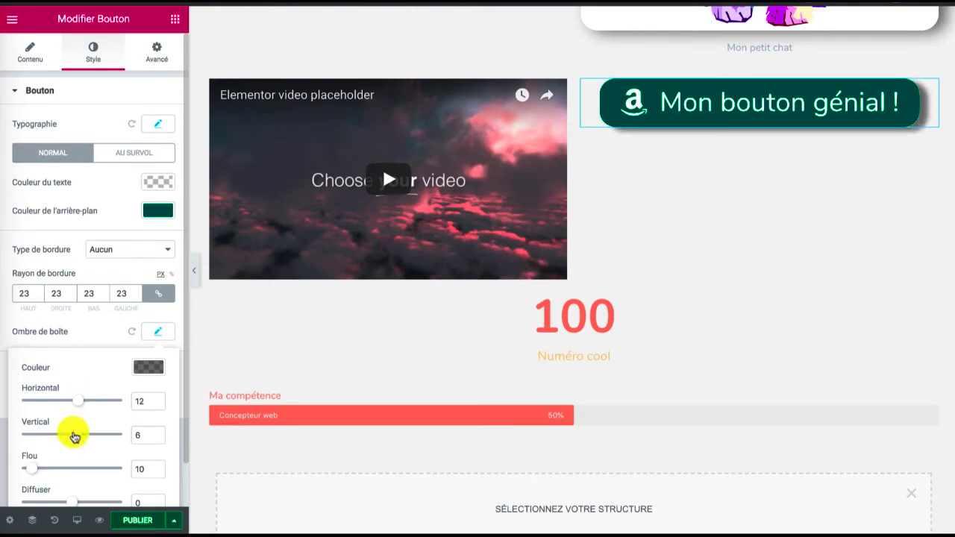
pyautogui.moveTo(32, 469); pyautogui.dragTo(67, 473)
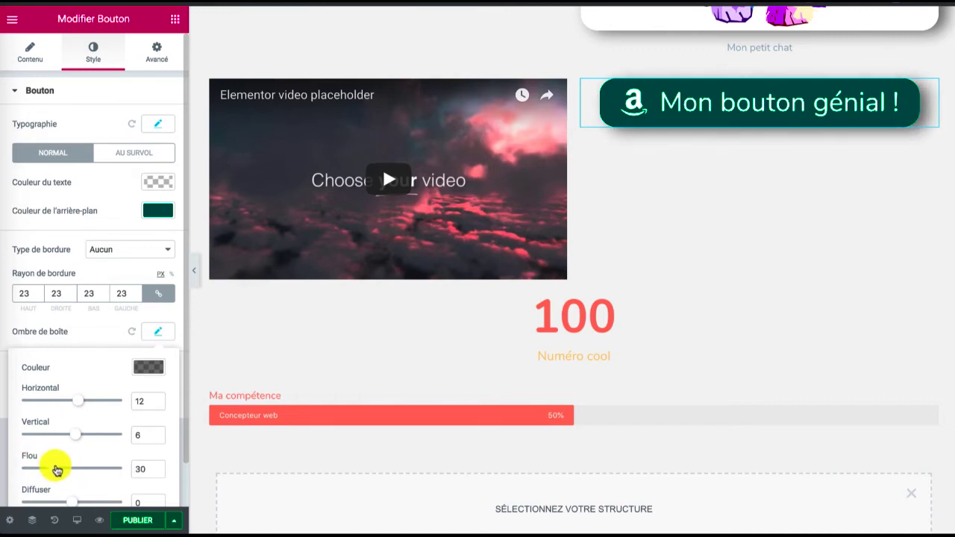
pyautogui.scroll(-1, 56, 470)
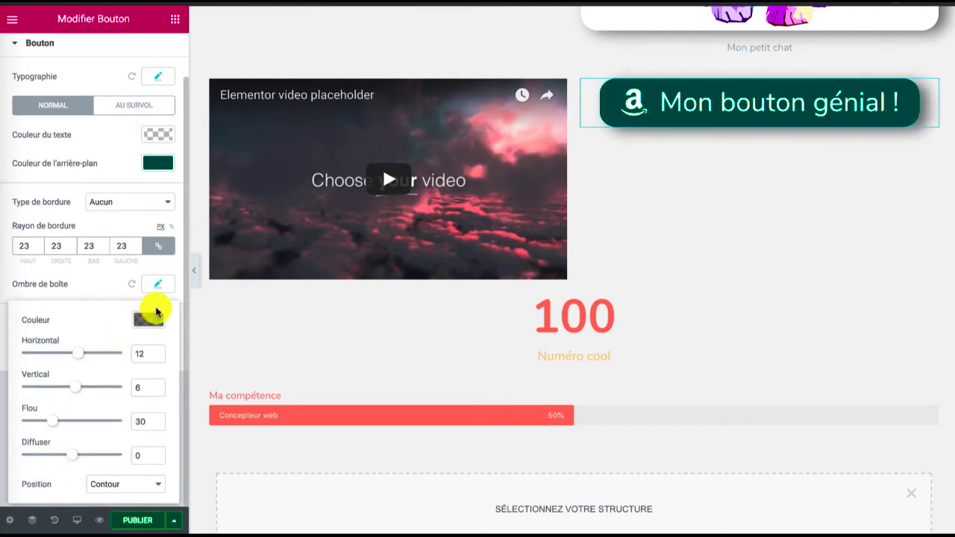
# Close the button's shadow settings and save the post as a draft
pyautogui.click(158, 286)
pyautogui.click(174, 520)
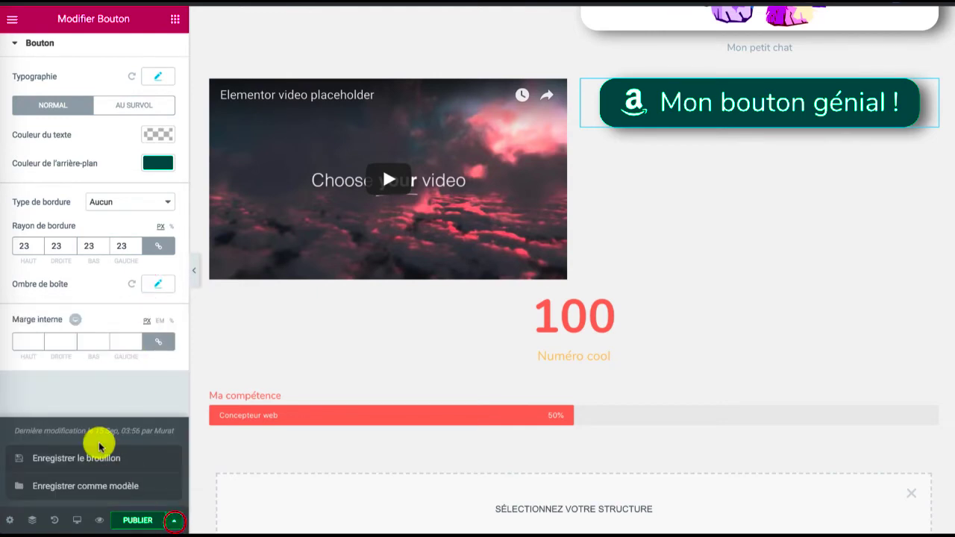
pyautogui.click(89, 457)
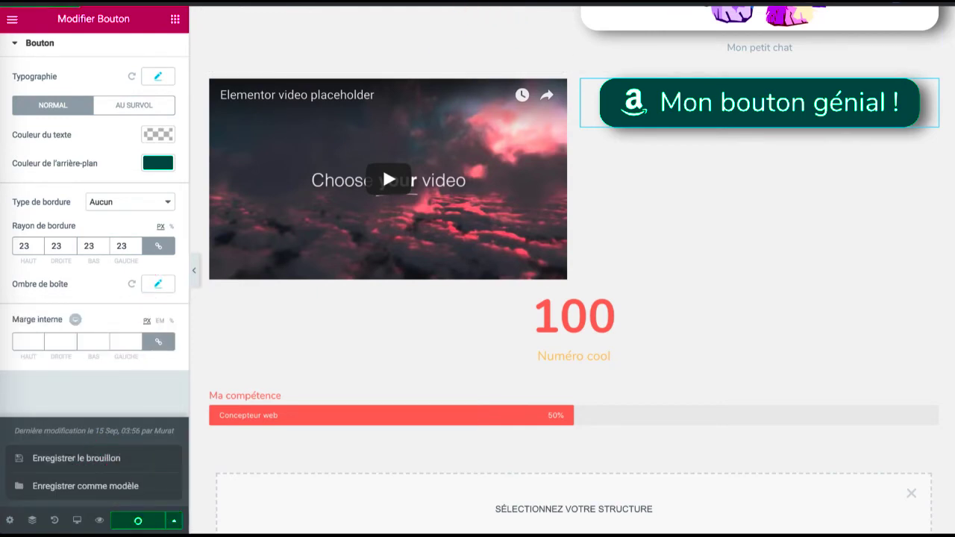
# Examine the restyled button beside the video on the post's preview page
pyautogui.click(482, 3)
pyautogui.scroll(-4, 396, 156)
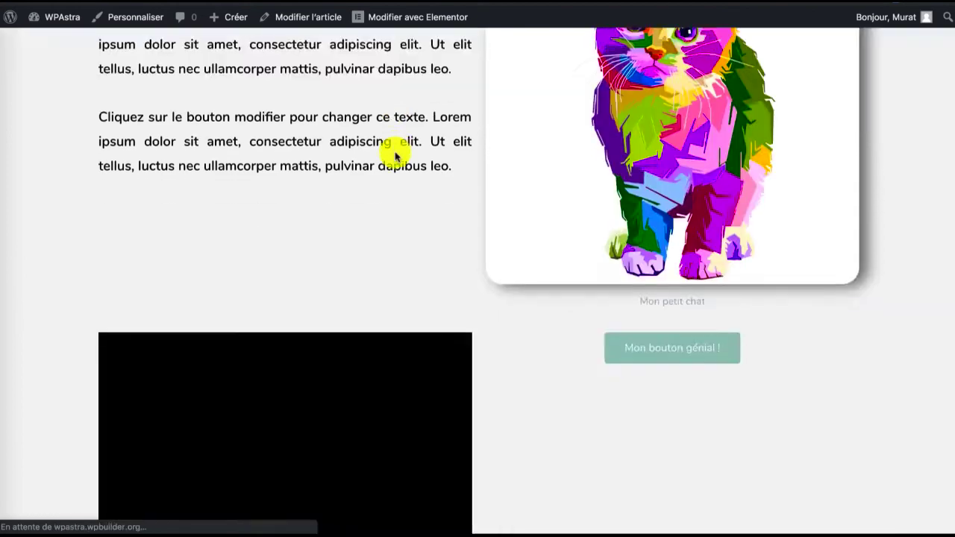
pyautogui.scroll(4, 395, 157)
pyautogui.scroll(-4, 396, 157)
pyautogui.scroll(-2, 395, 155)
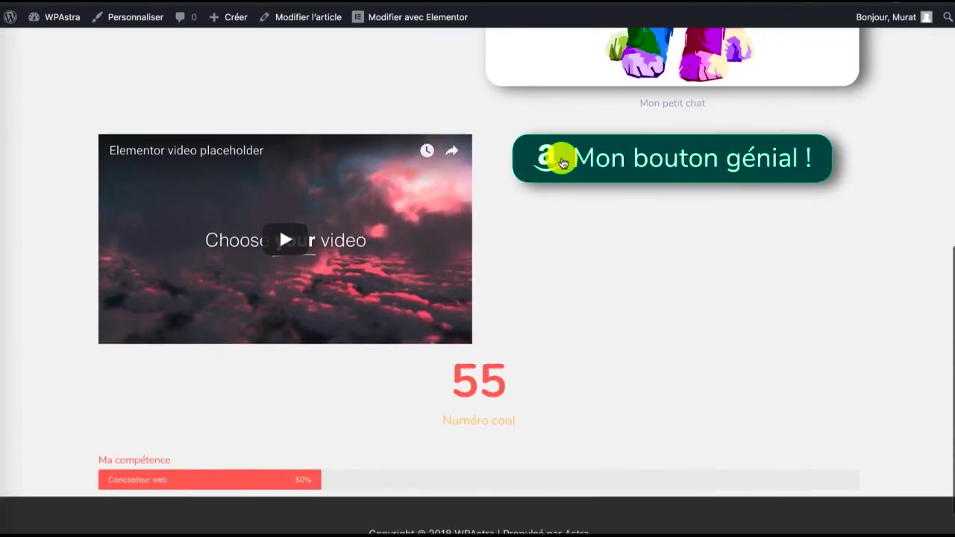
pyautogui.click(564, 162)
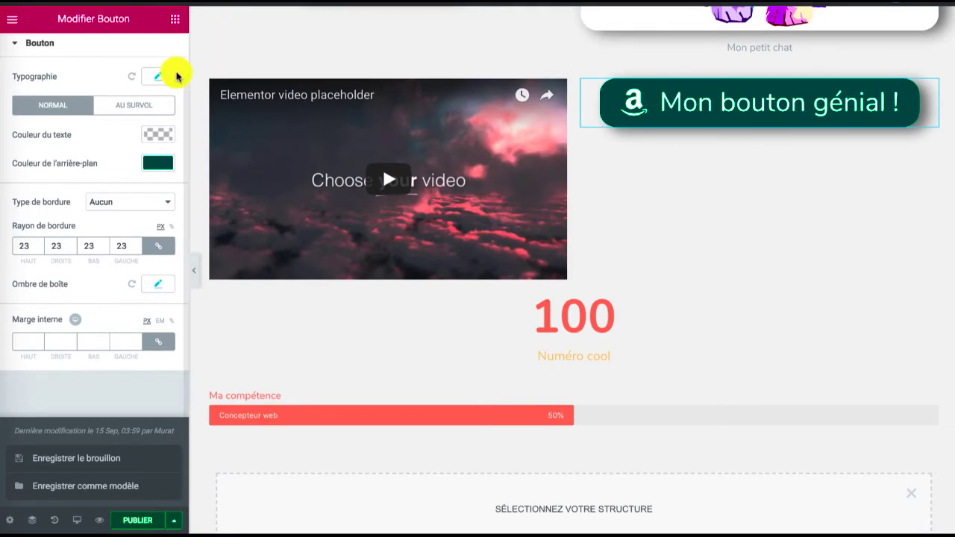
# Set the button's hover text colour to dark green and its hover background colour to white (#ffffff)
pyautogui.click(118, 110)
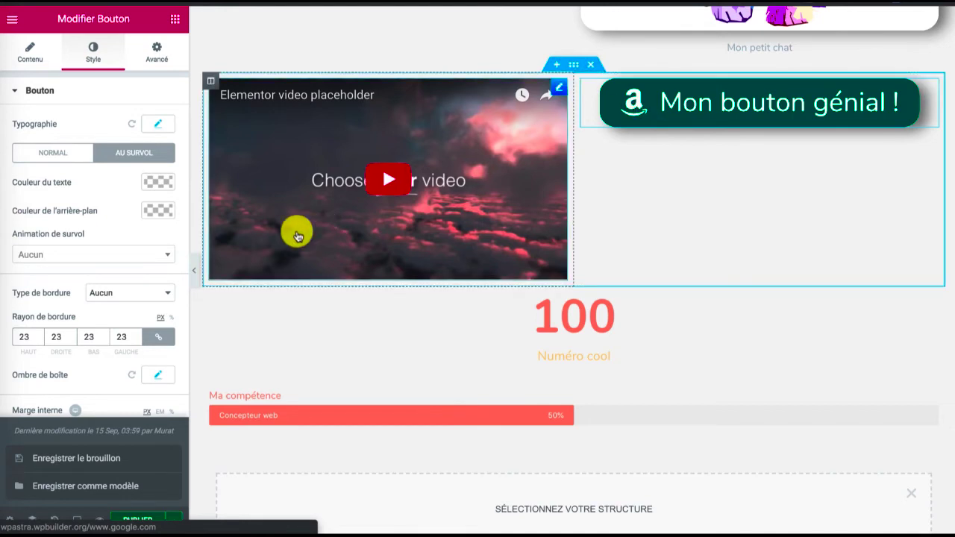
pyautogui.click(159, 181)
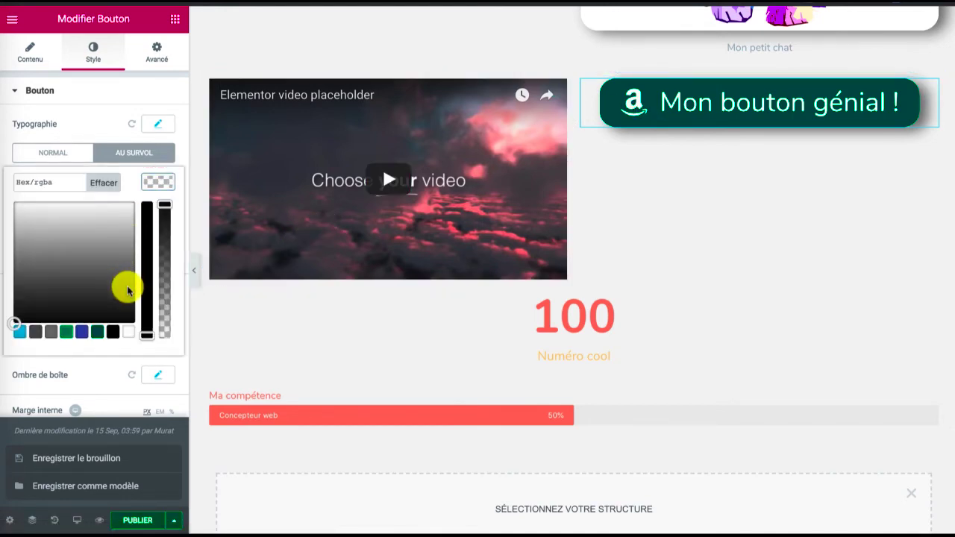
pyautogui.click(95, 333)
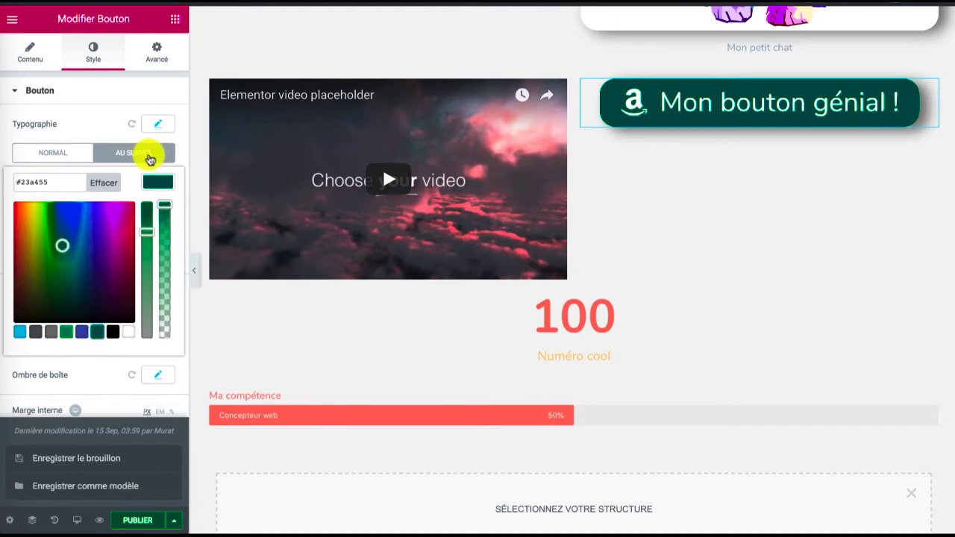
pyautogui.click(145, 148)
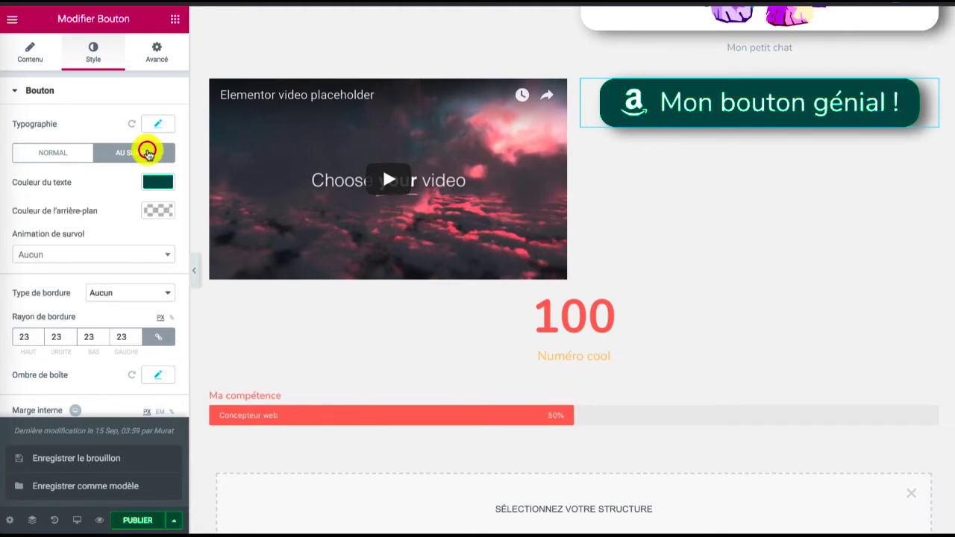
pyautogui.click(153, 214)
pyautogui.click(124, 360)
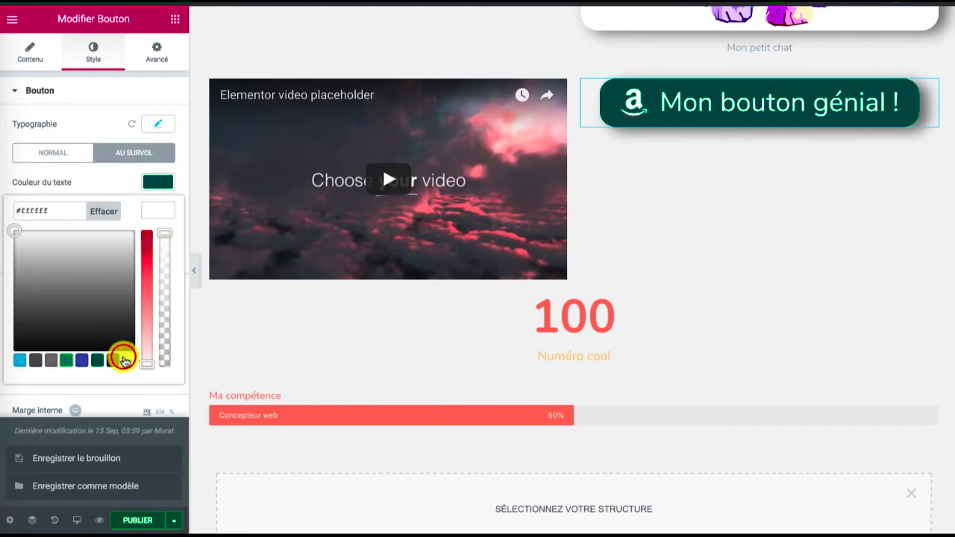
pyautogui.click(153, 212)
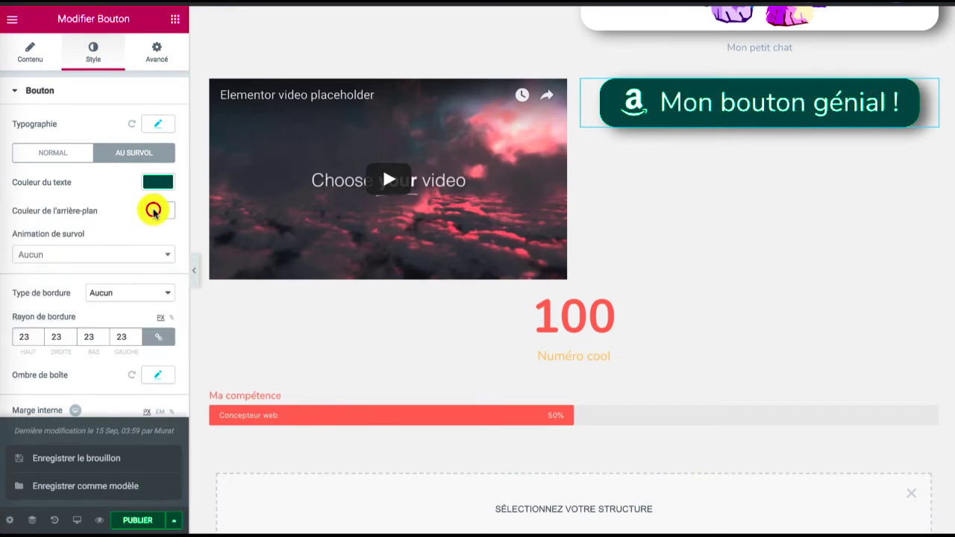
# Save the draft and check the button's hover colours on the preview page
pyautogui.click(174, 520)
pyautogui.click(174, 520)
pyautogui.click(107, 463)
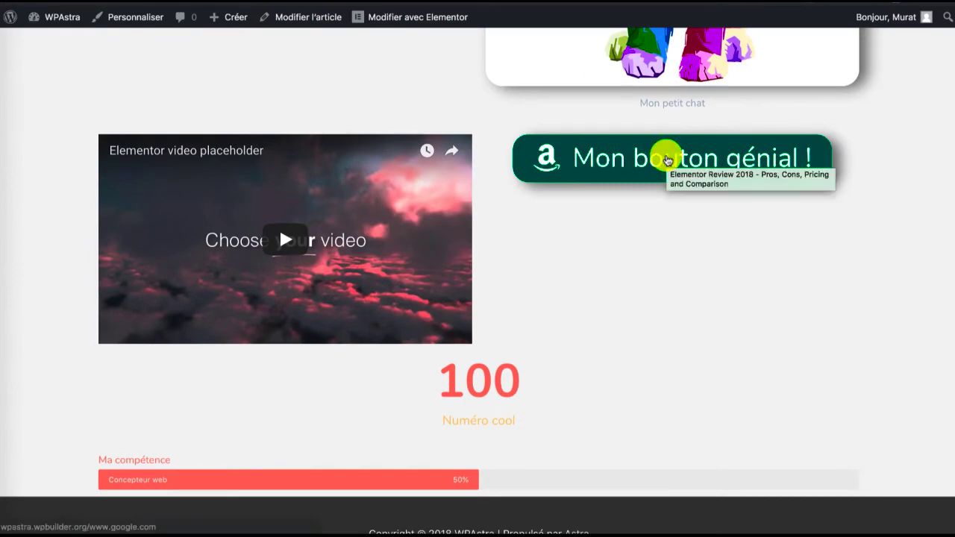
pyautogui.click(663, 178)
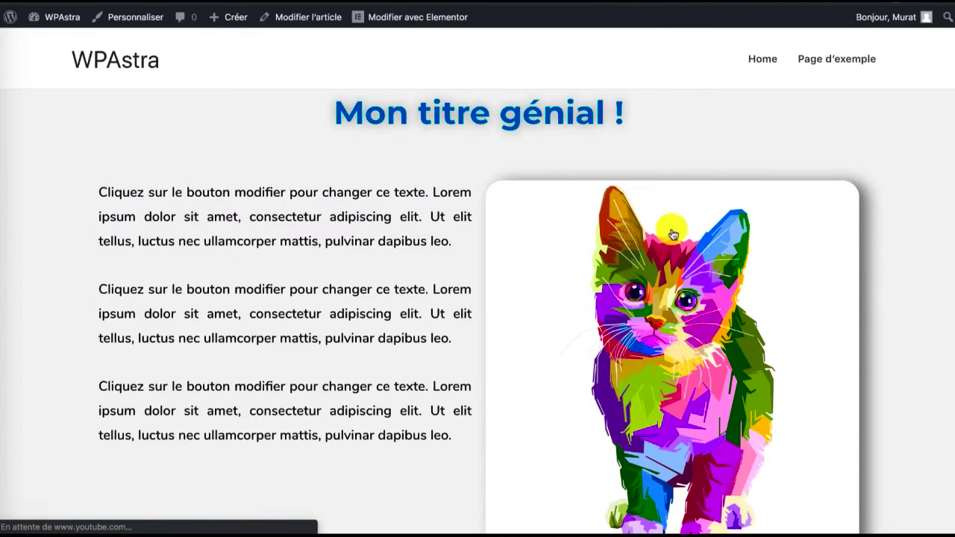
pyautogui.scroll(-7, 677, 241)
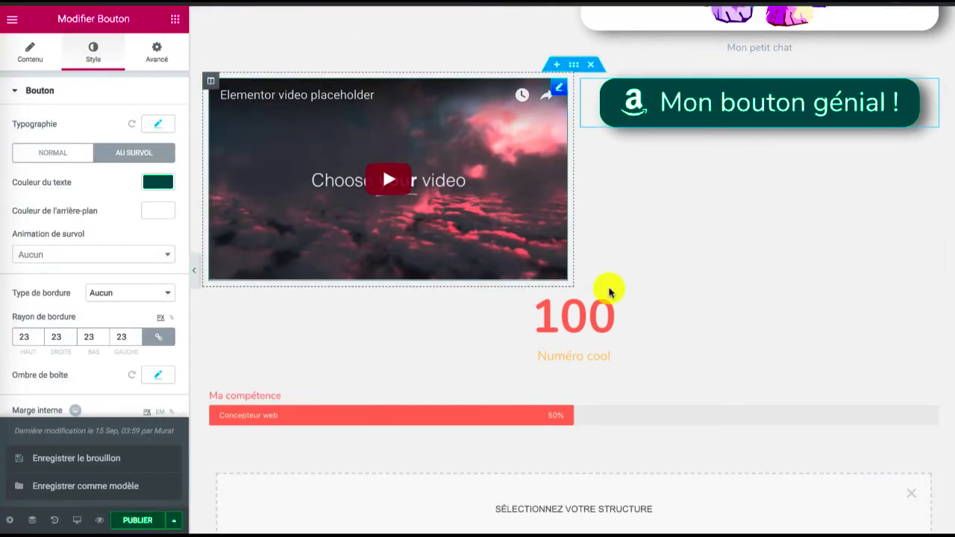
# Add three empty columns to the counter's section and delete the "Ma compétence" progress bar
pyautogui.scroll(-1, 369, 333)
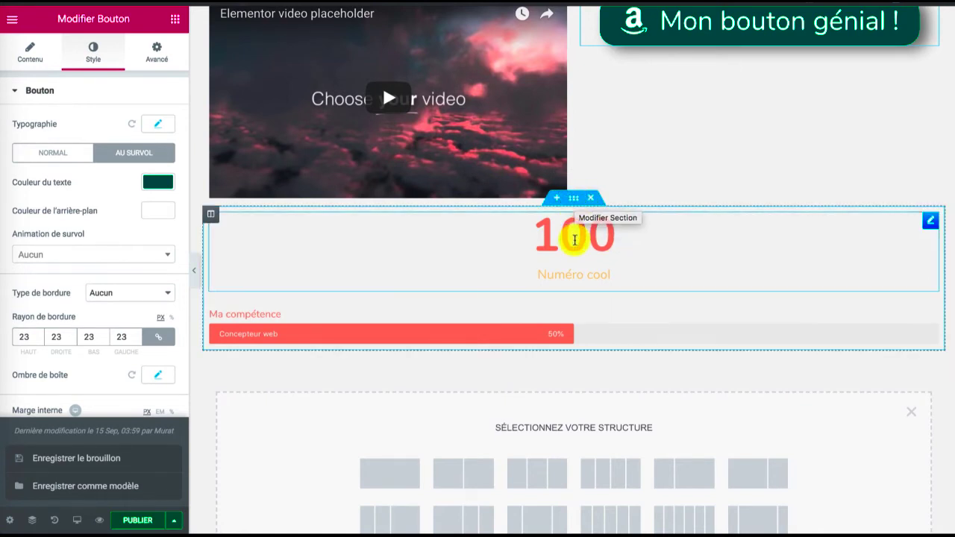
pyautogui.rightClick(211, 217)
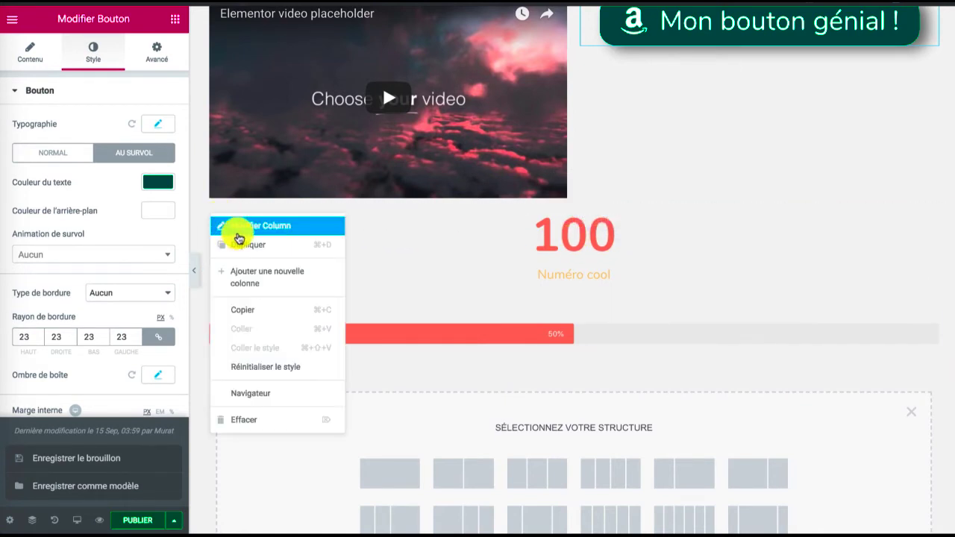
pyautogui.click(257, 277)
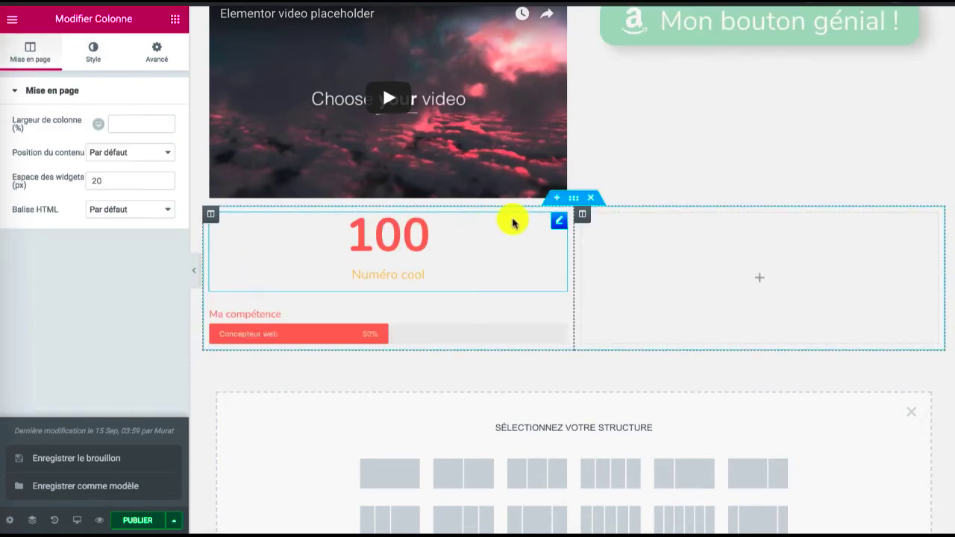
pyautogui.rightClick(584, 215)
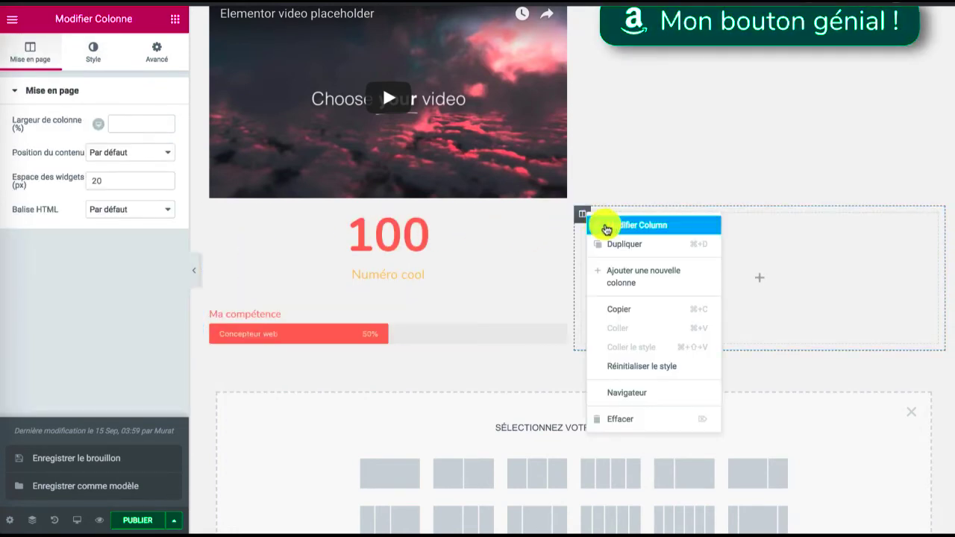
pyautogui.click(615, 273)
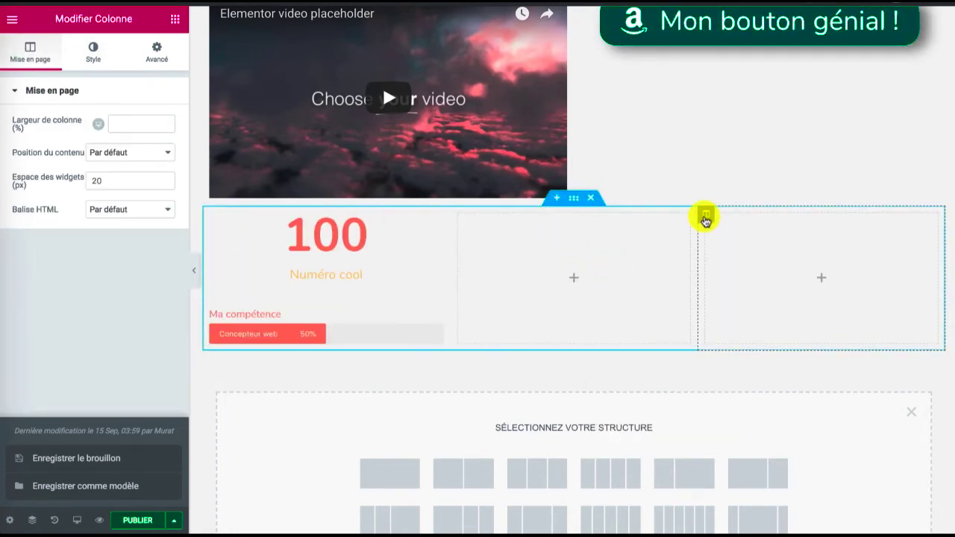
pyautogui.rightClick(706, 215)
pyautogui.click(745, 278)
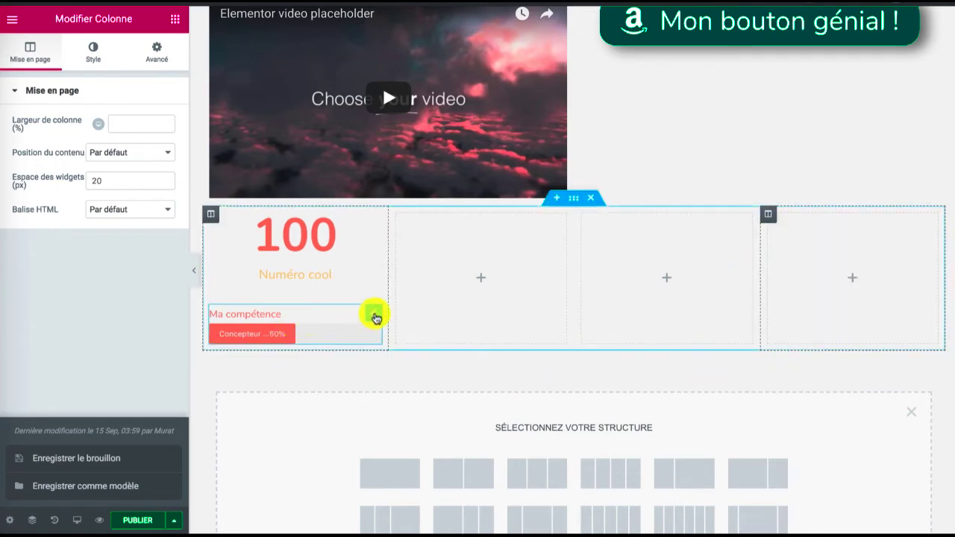
pyautogui.rightClick(376, 316)
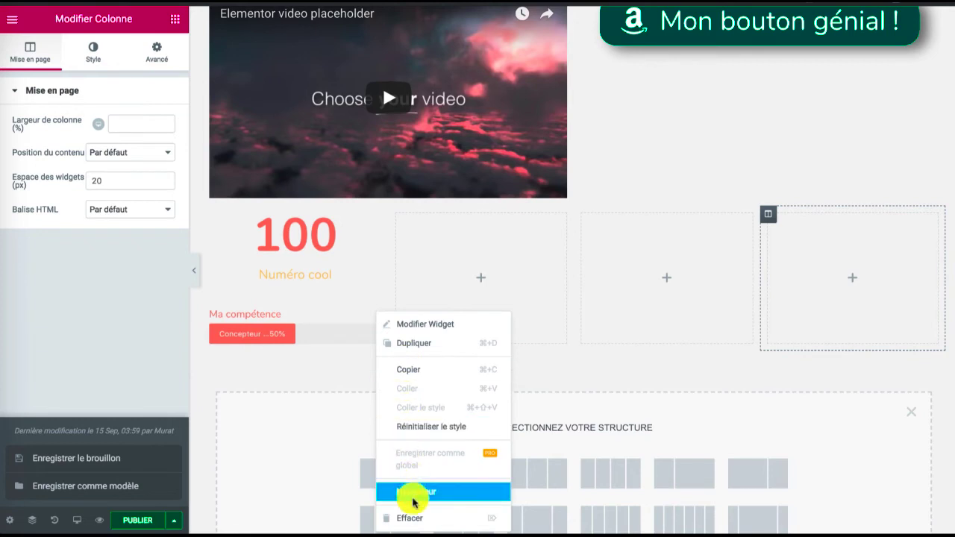
pyautogui.click(414, 516)
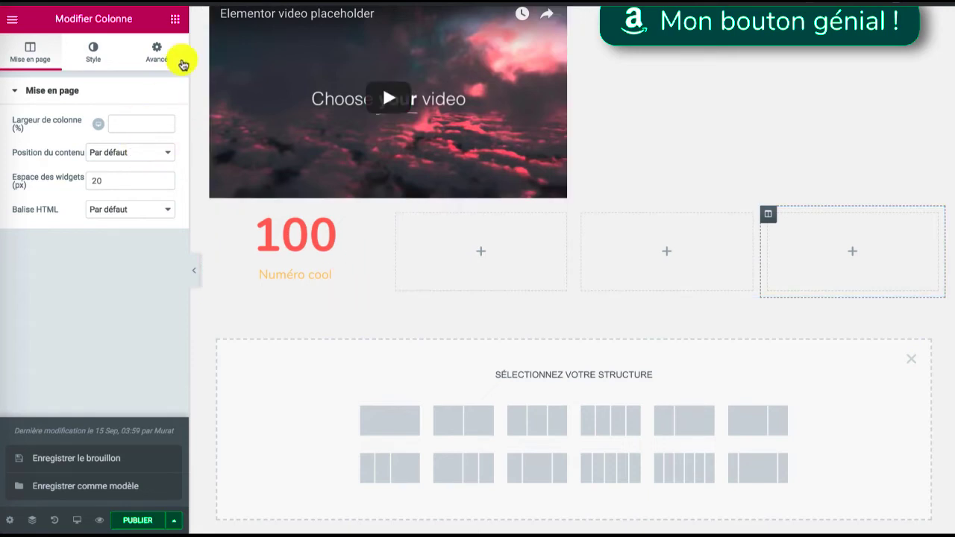
# Open the "Numéro cool" counter for editing and set its start number to 33
pyautogui.click(156, 50)
pyautogui.click(262, 210)
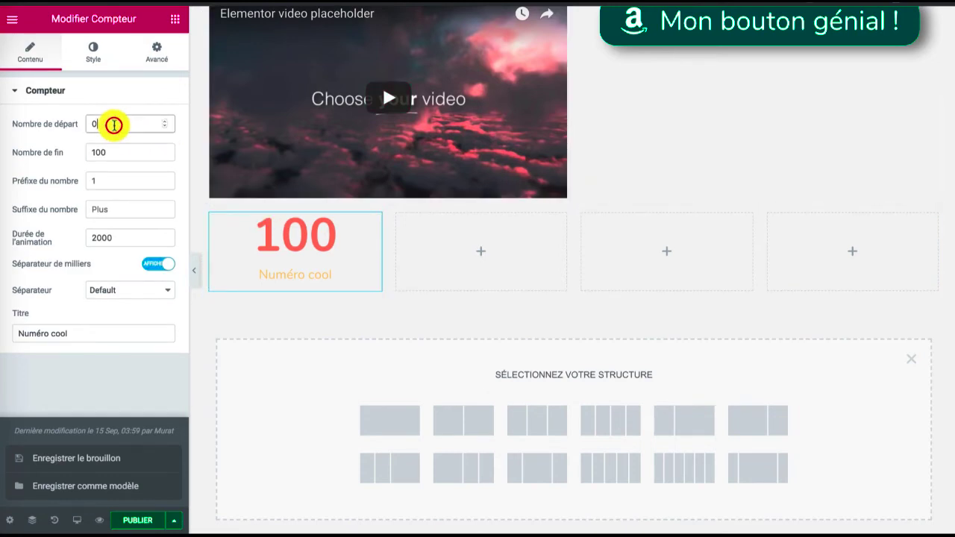
pyautogui.moveTo(114, 125); pyautogui.dragTo(57, 125)
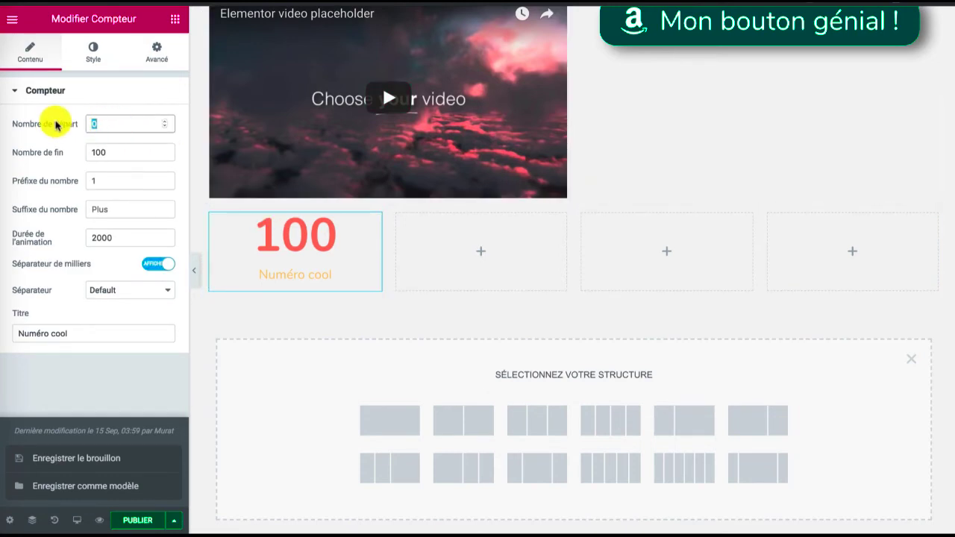
pyautogui.write('3')
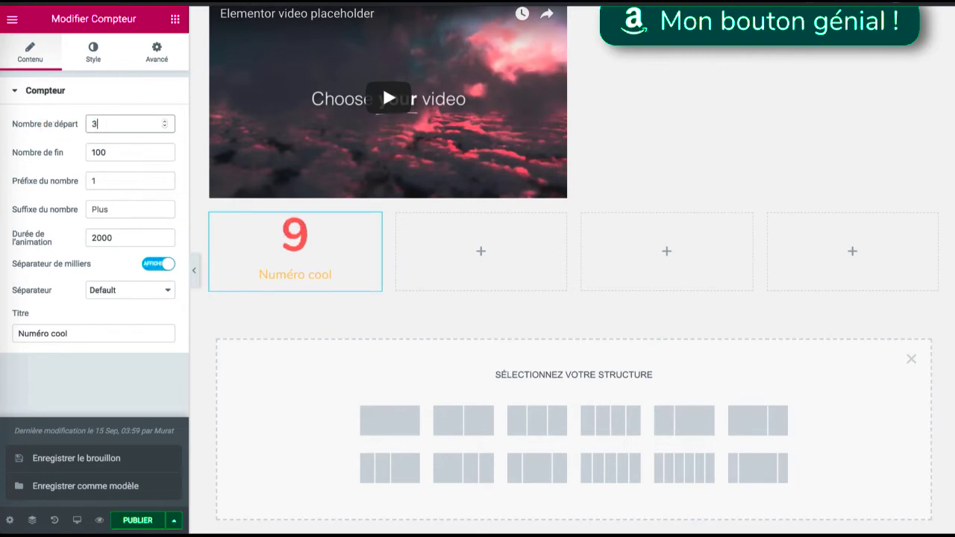
pyautogui.write('3')
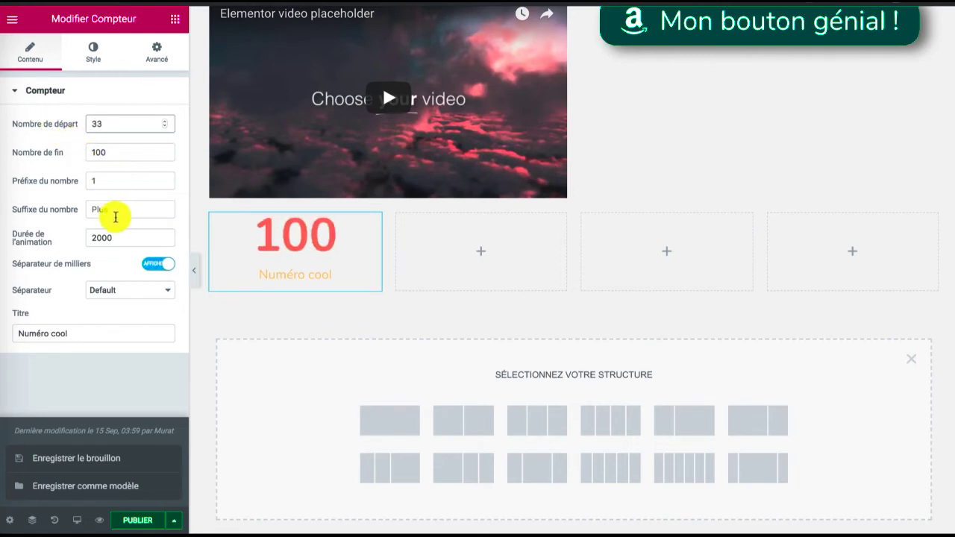
# Set the counter's number prefix to + and its animation duration to 3700
pyautogui.click(115, 217)
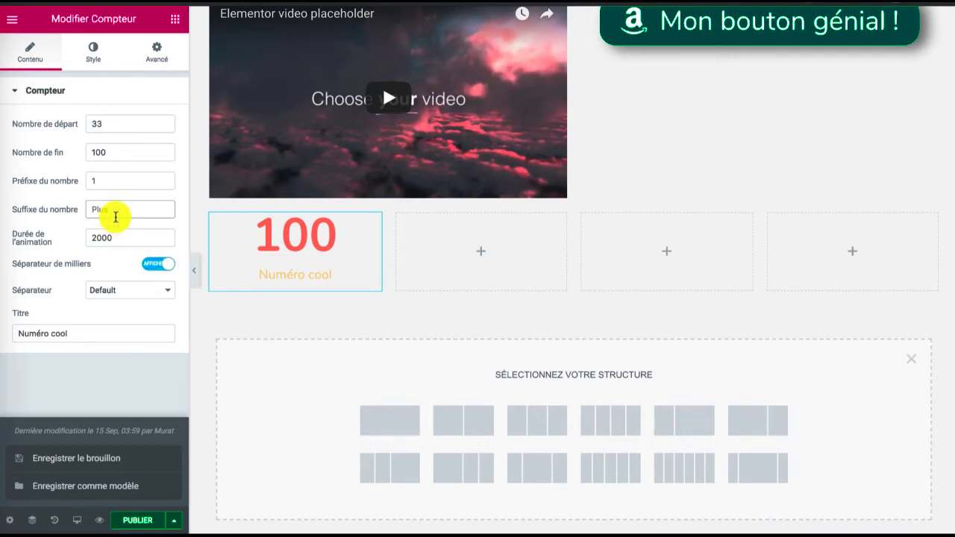
pyautogui.click(118, 181)
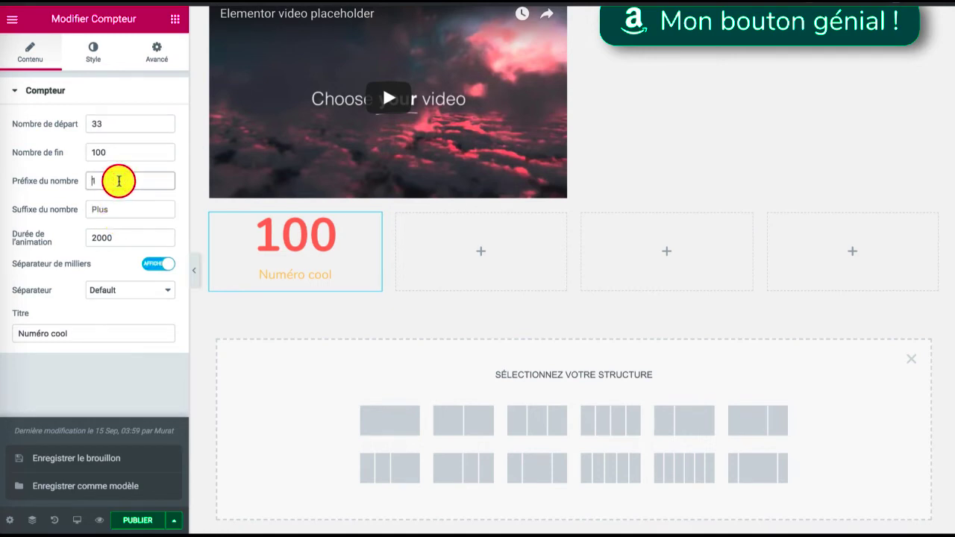
pyautogui.write('+')
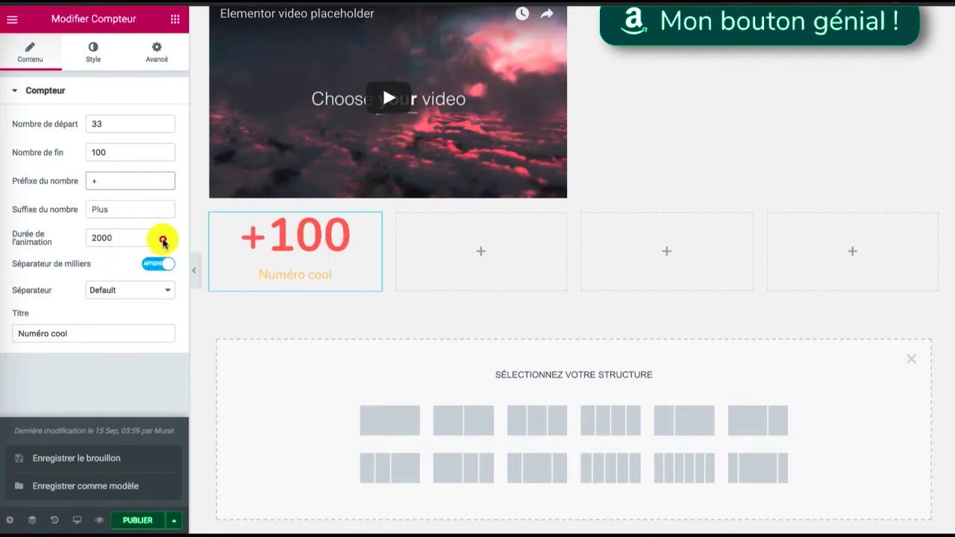
pyautogui.click(162, 242)
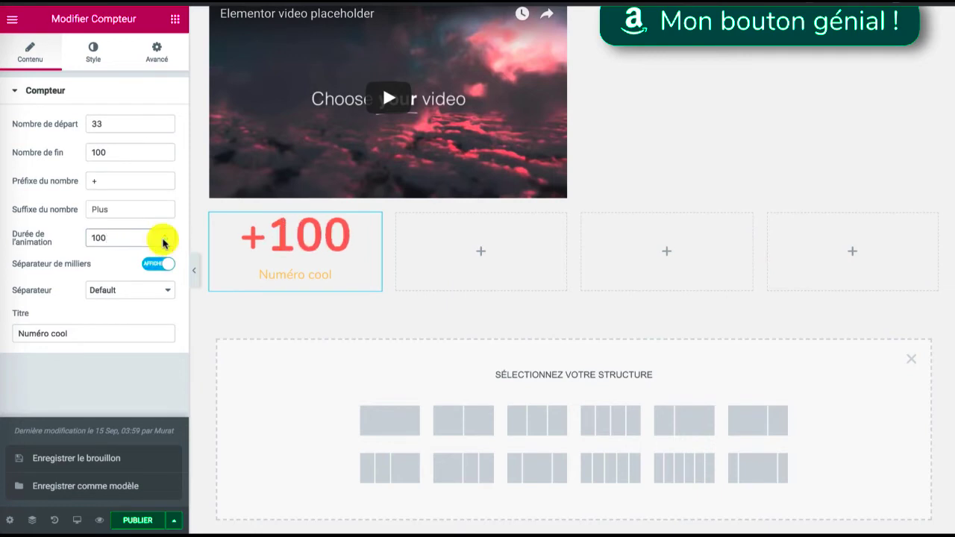
pyautogui.click(163, 237)
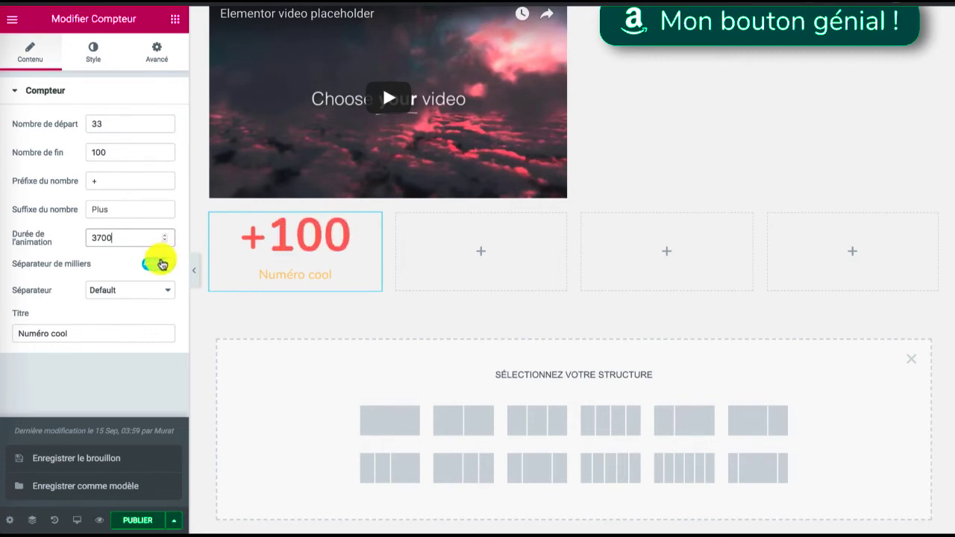
# Toggle the counter's thousands separator off and back on, and look through the available separator types
pyautogui.click(159, 264)
pyautogui.click(159, 264)
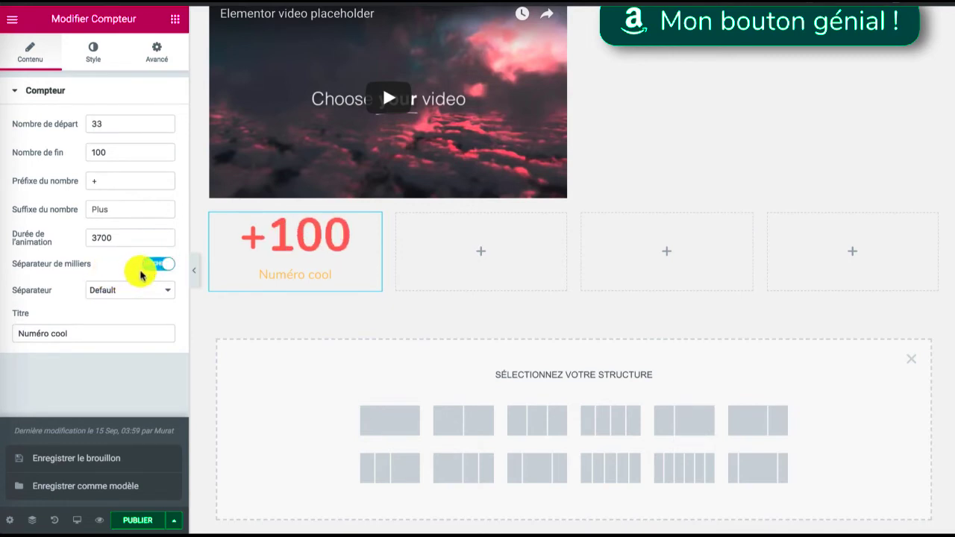
pyautogui.click(115, 292)
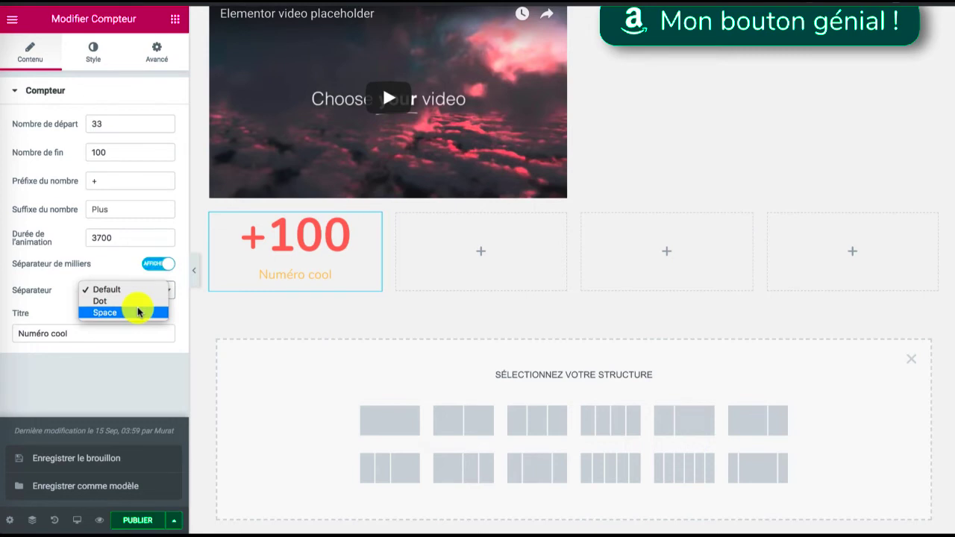
pyautogui.click(38, 290)
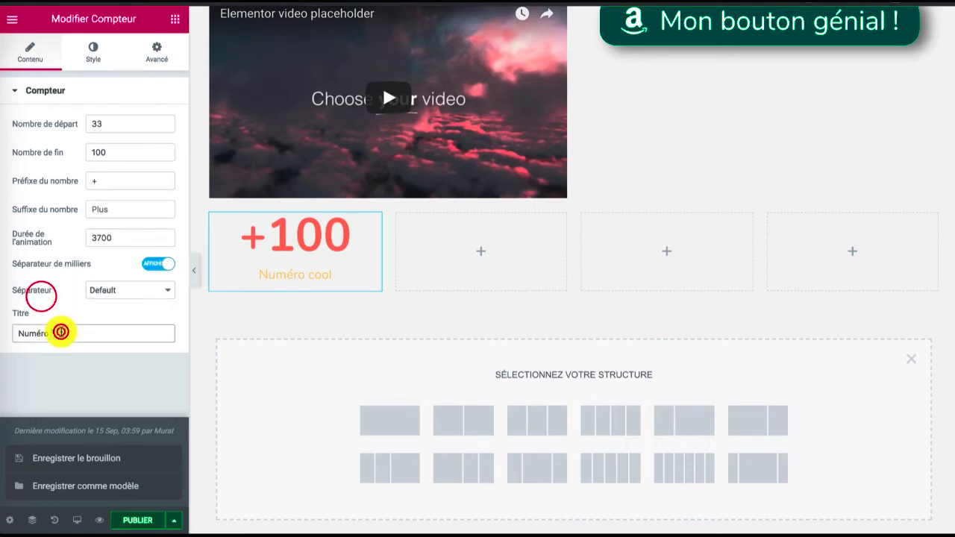
# Change the counter's title to Téléchargements and set its number's text colour to black (#000000)
pyautogui.tripleClick(60, 333)
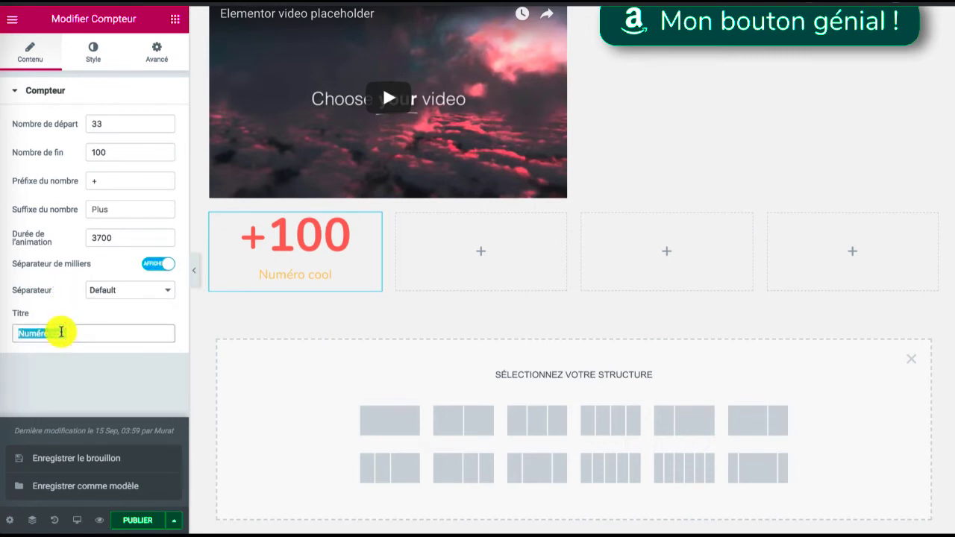
pyautogui.write('Téléchargements')
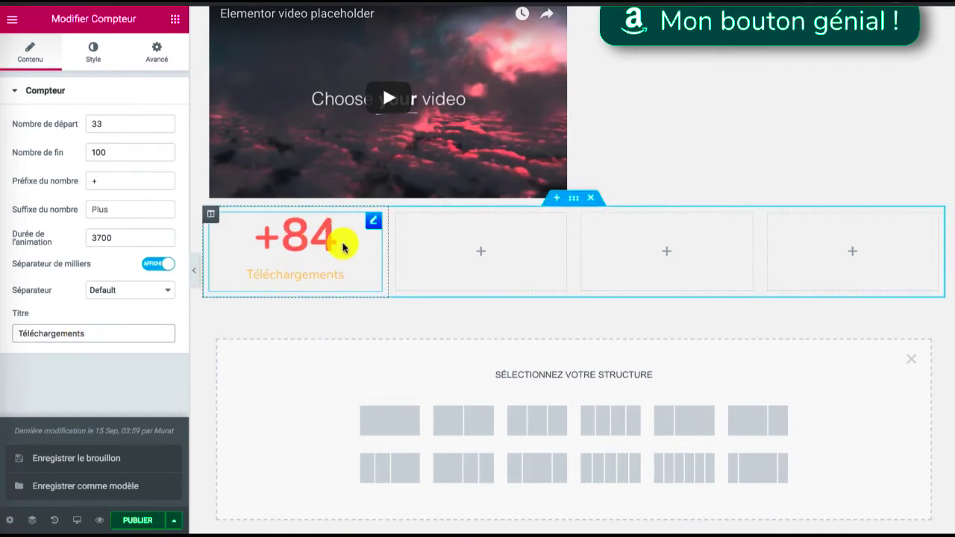
pyautogui.click(95, 53)
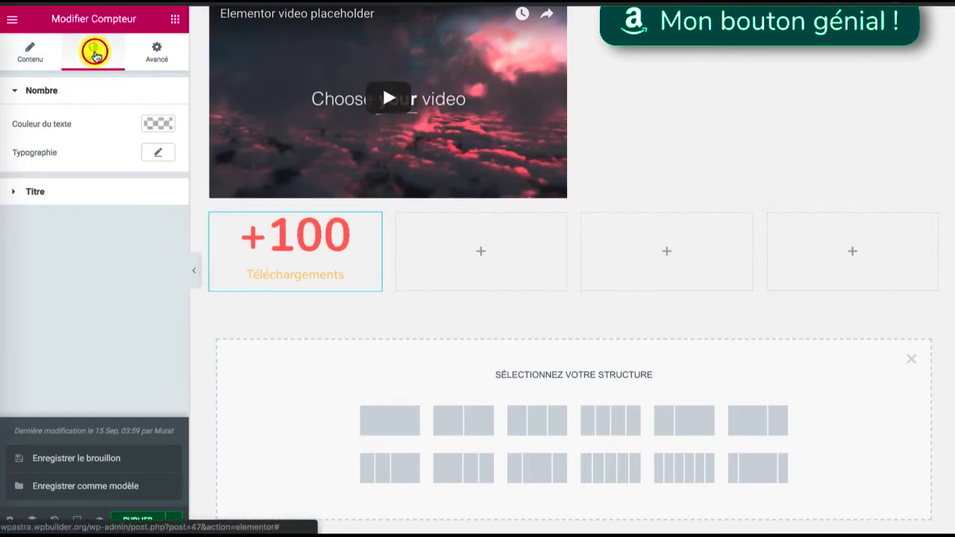
pyautogui.click(159, 126)
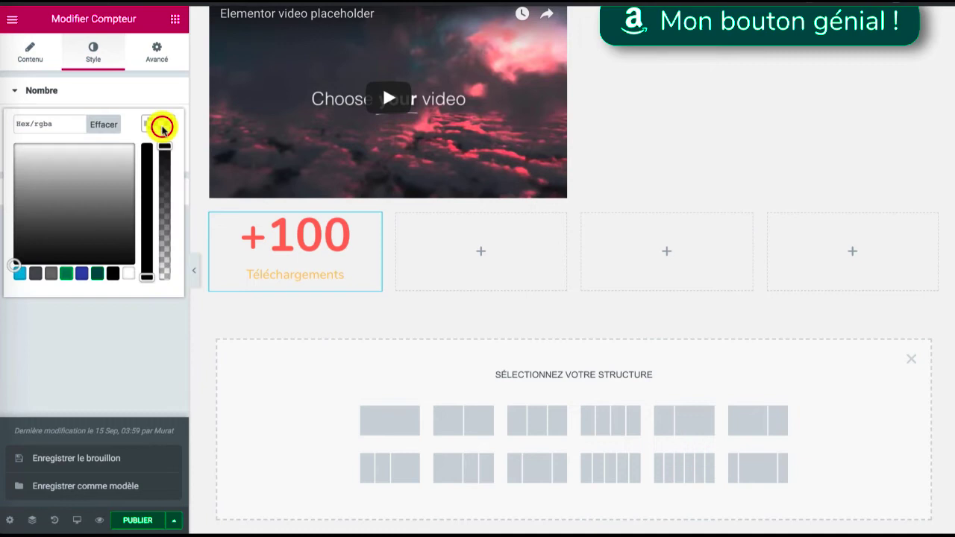
pyautogui.click(109, 276)
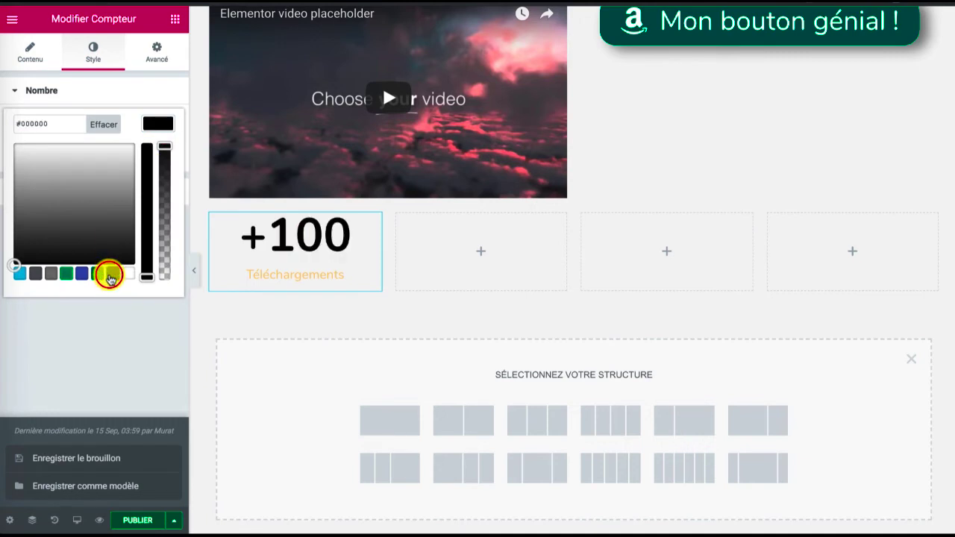
pyautogui.click(155, 120)
# Set the font size of the counter's number to 101 px
pyautogui.click(156, 150)
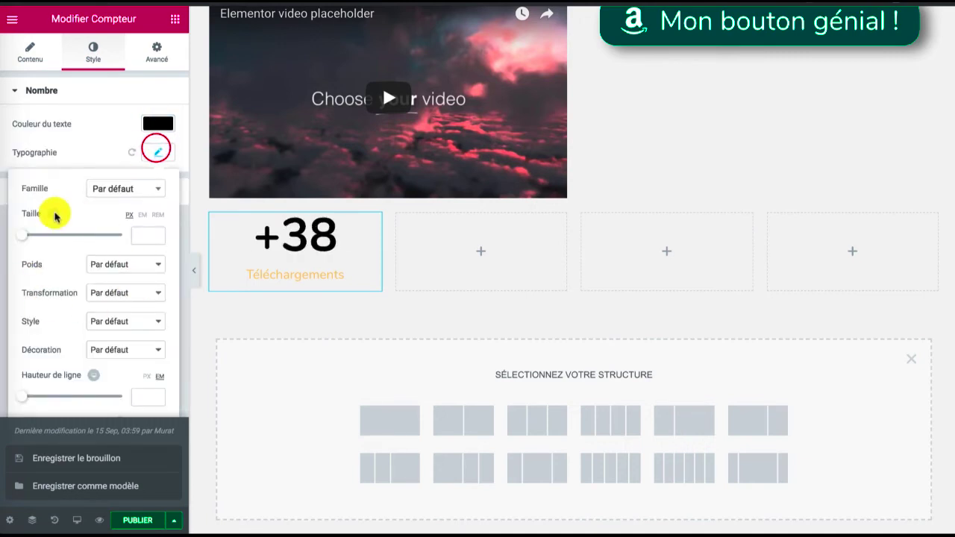
pyautogui.moveTo(21, 242); pyautogui.dragTo(72, 237)
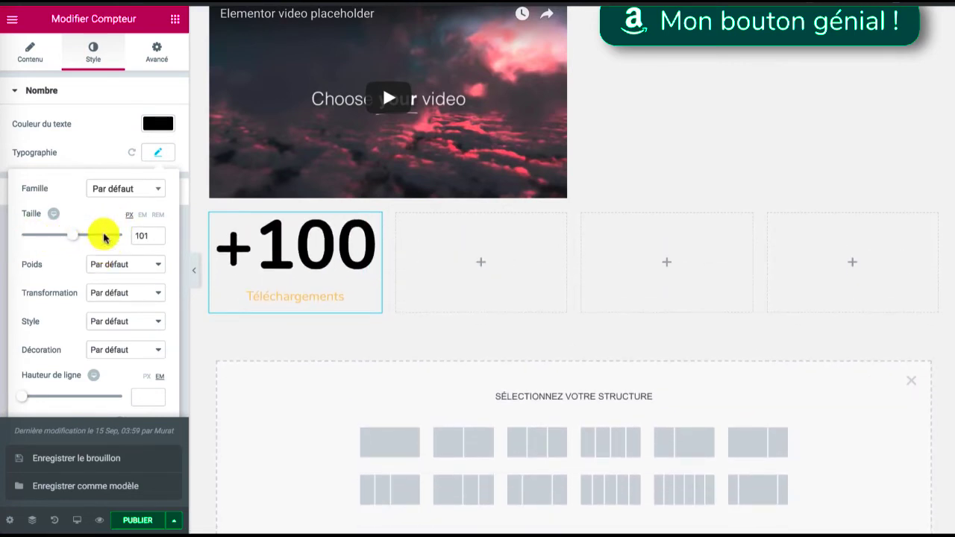
pyautogui.click(158, 152)
# Set the text colour of the counter's title to bright pink (#f44e7a)
pyautogui.click(155, 193)
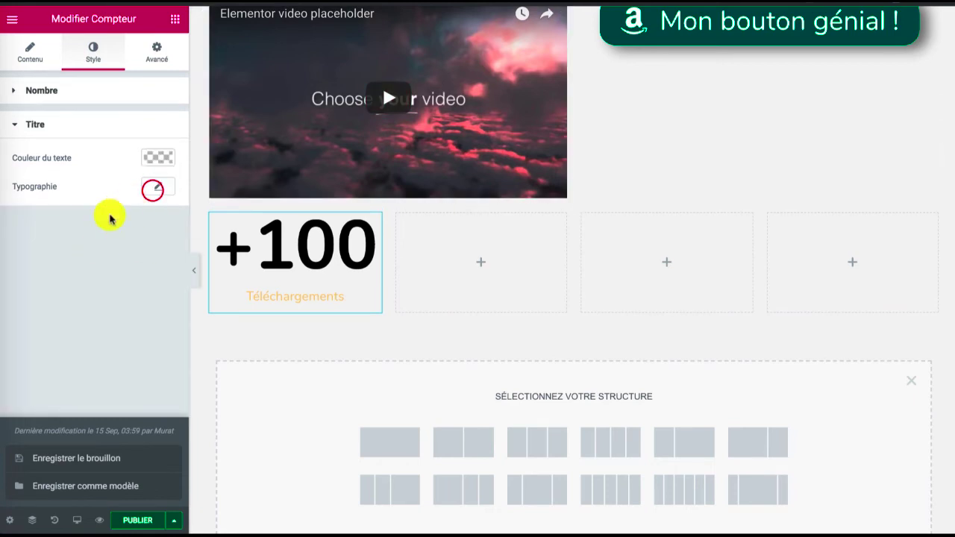
pyautogui.click(157, 157)
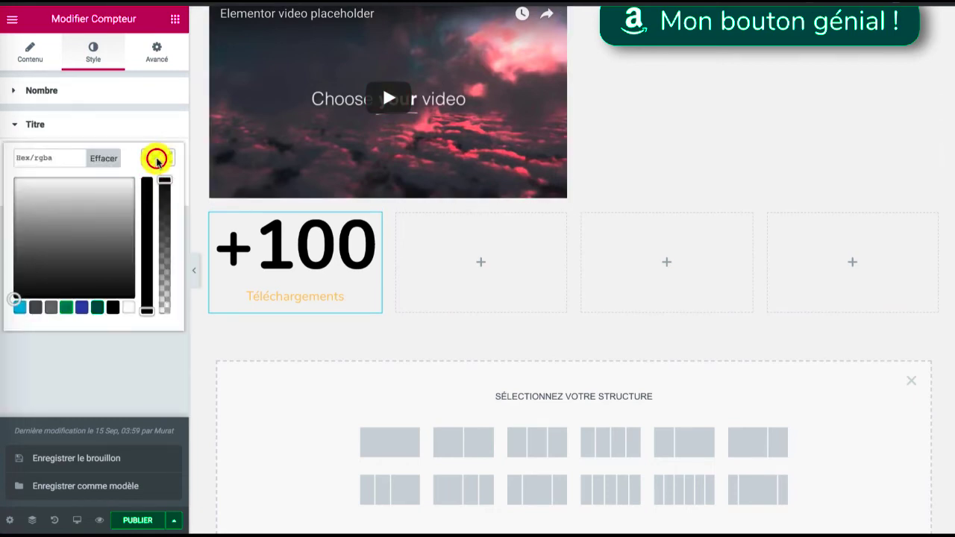
pyautogui.click(81, 306)
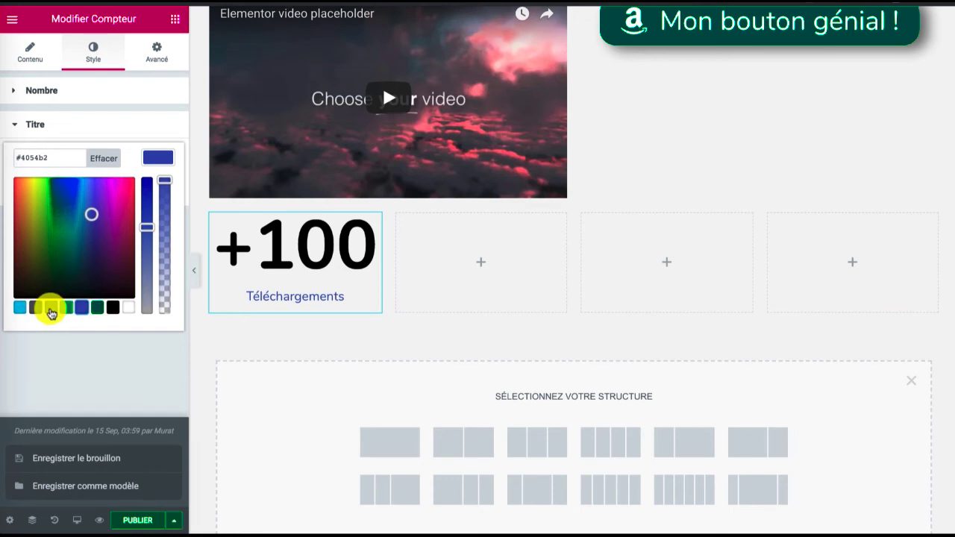
pyautogui.moveTo(57, 250); pyautogui.dragTo(139, 182)
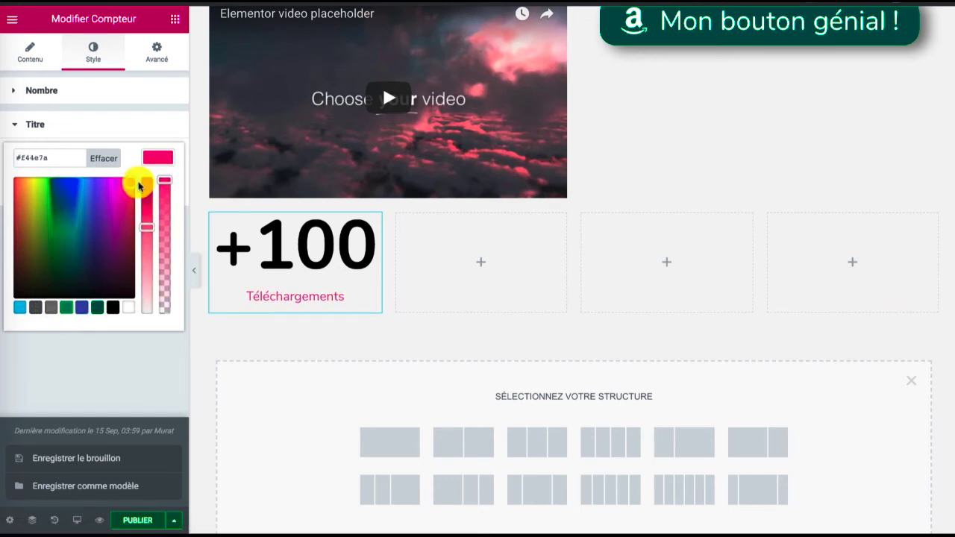
pyautogui.click(154, 153)
# Set the typography of the counter's title to size 31 px and weight 800
pyautogui.click(145, 187)
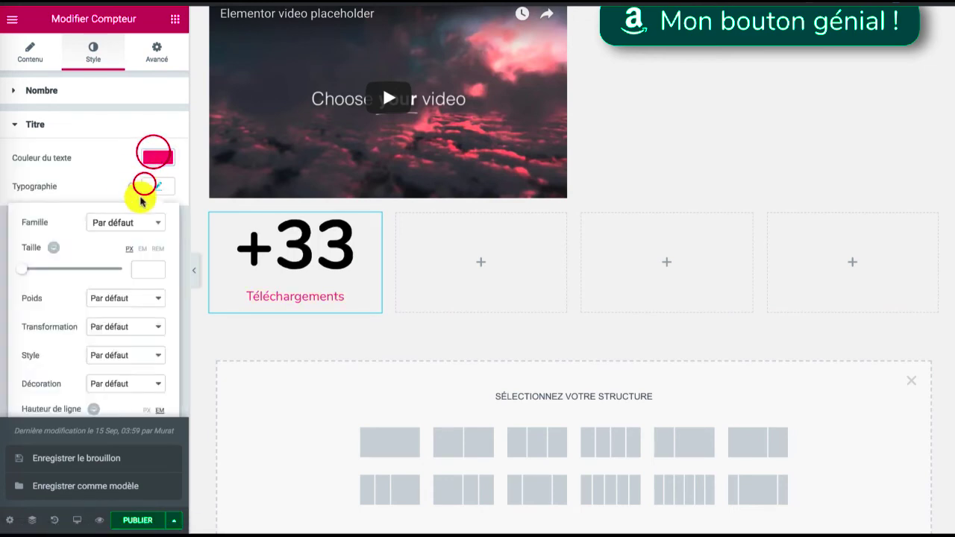
pyautogui.click(25, 269)
pyautogui.moveTo(32, 271); pyautogui.dragTo(39, 271)
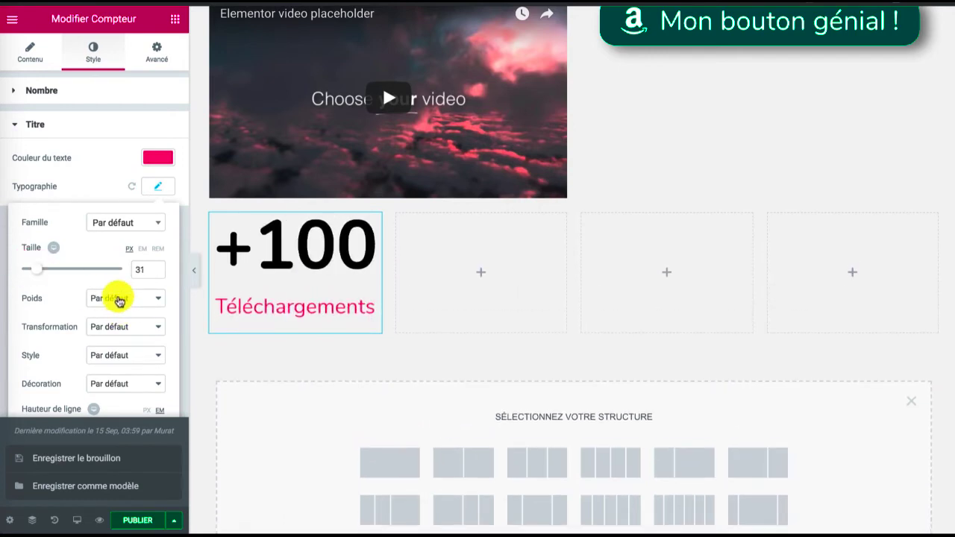
pyautogui.click(114, 318)
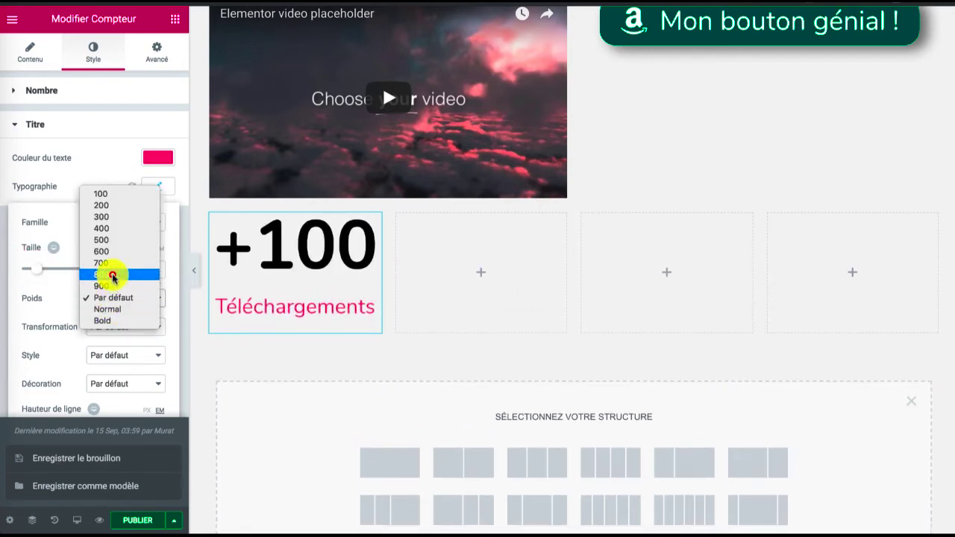
pyautogui.click(113, 276)
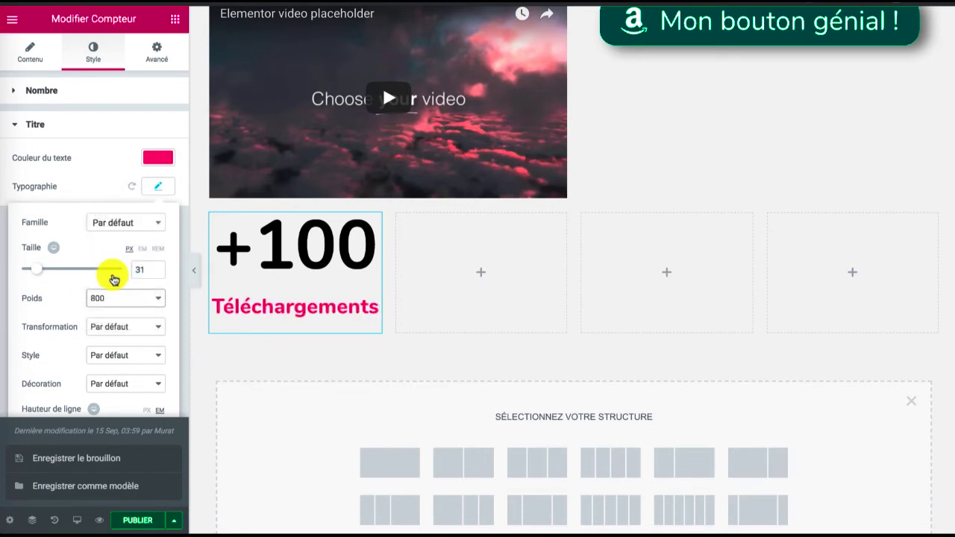
pyautogui.click(158, 187)
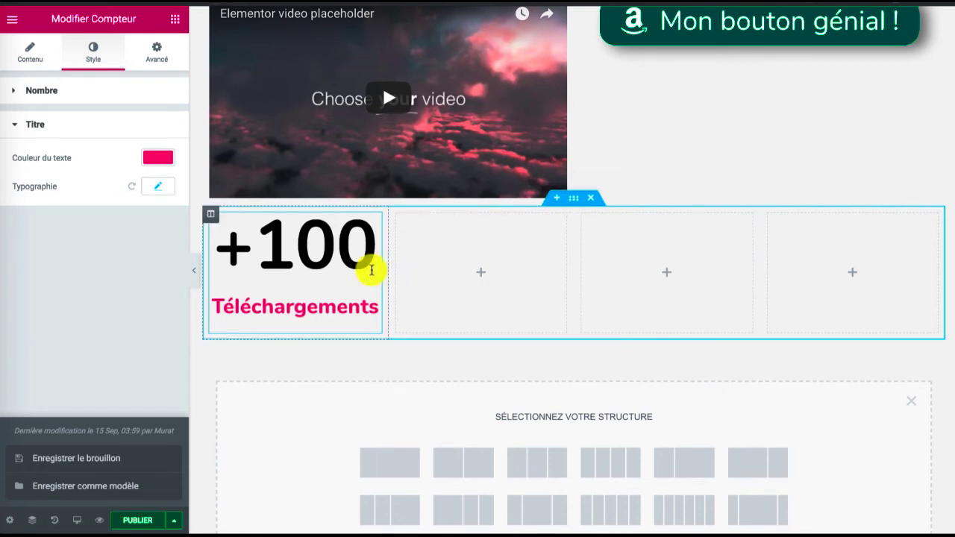
# Give the counter widget a classic background in solid black (#000000)
pyautogui.click(158, 50)
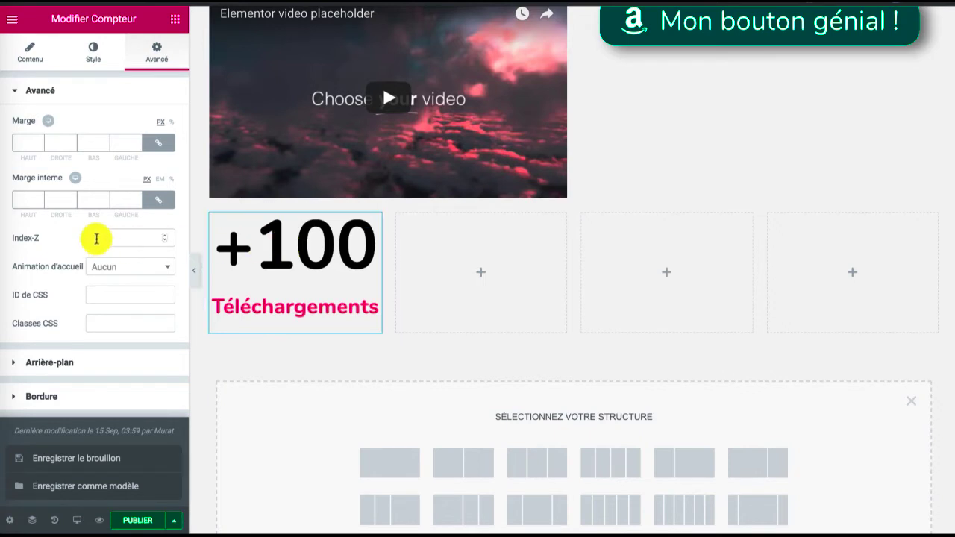
pyautogui.click(66, 364)
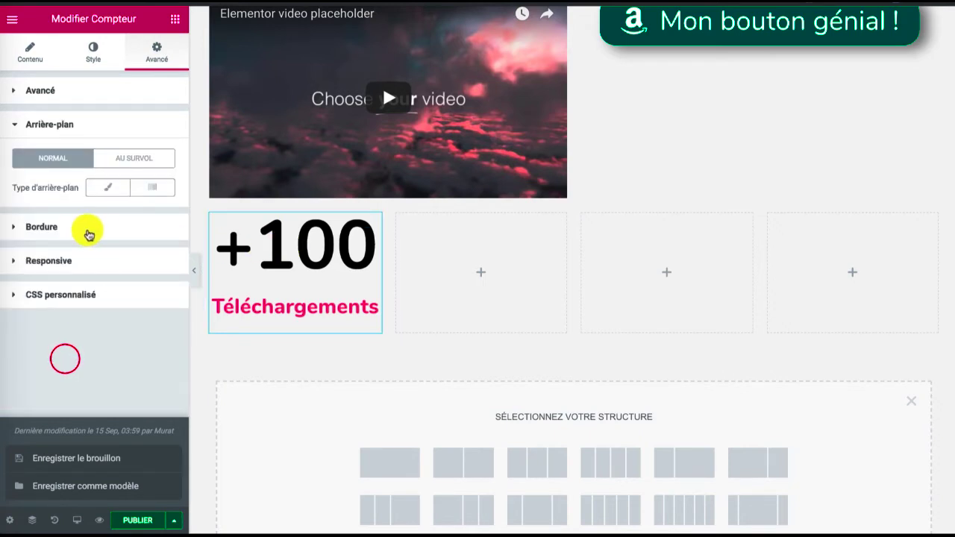
pyautogui.click(91, 187)
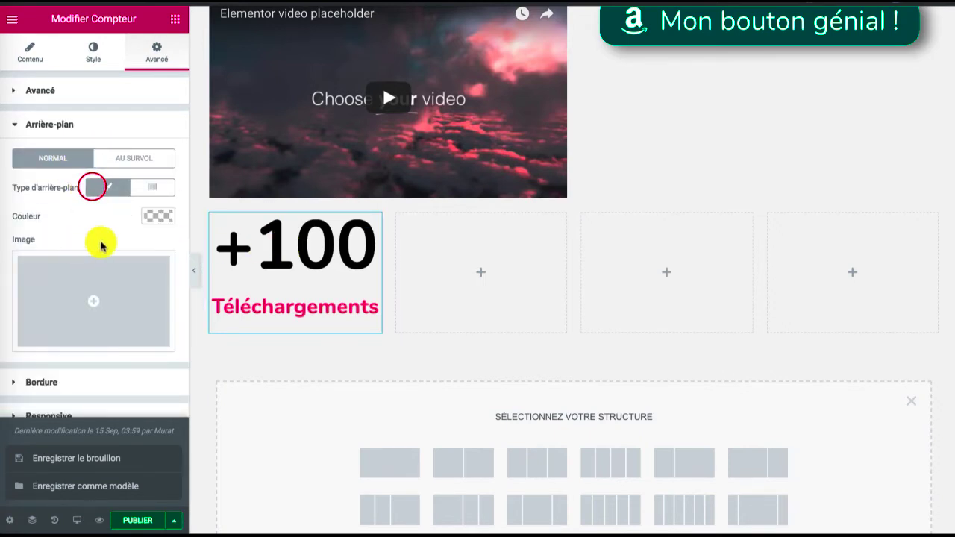
pyautogui.click(157, 215)
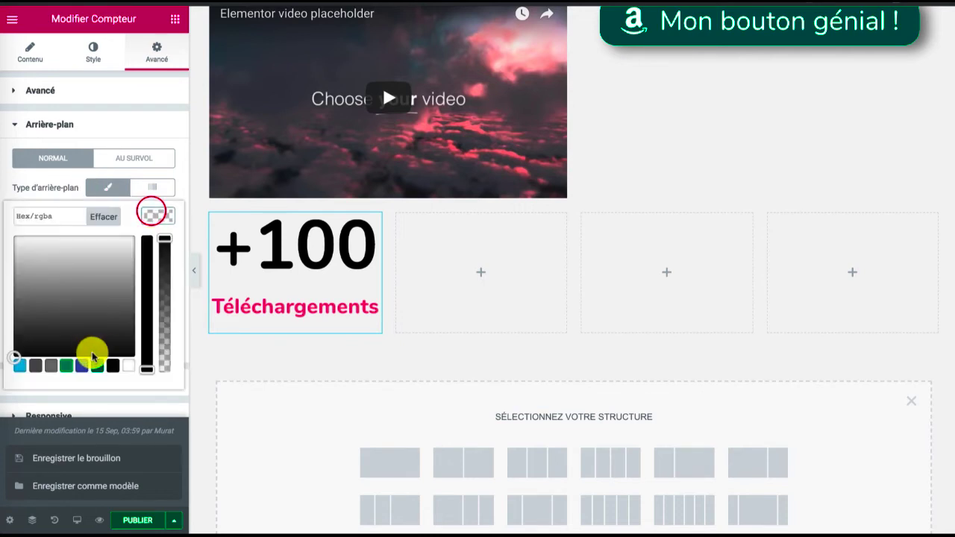
pyautogui.click(113, 365)
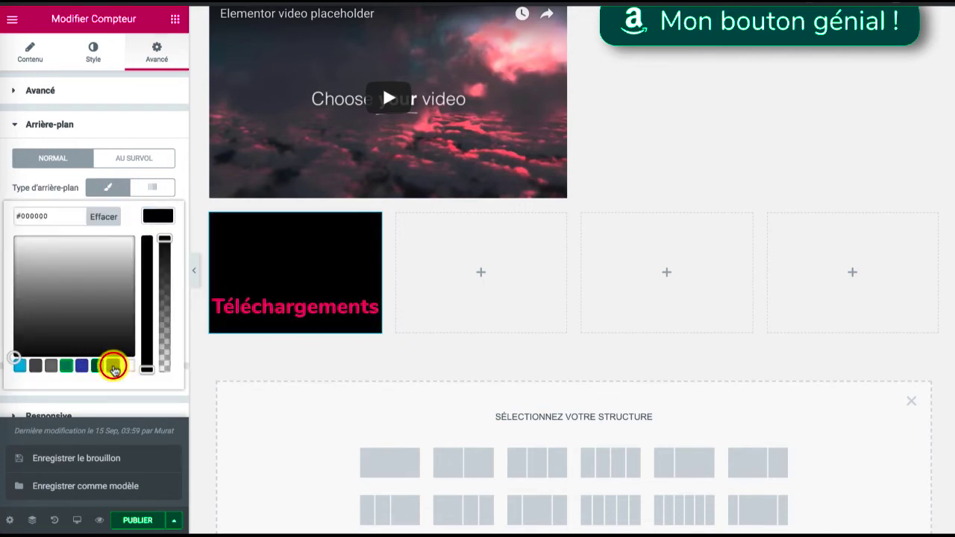
# Set the text colour of the counter's number to white (#ffffff)
pyautogui.click(93, 48)
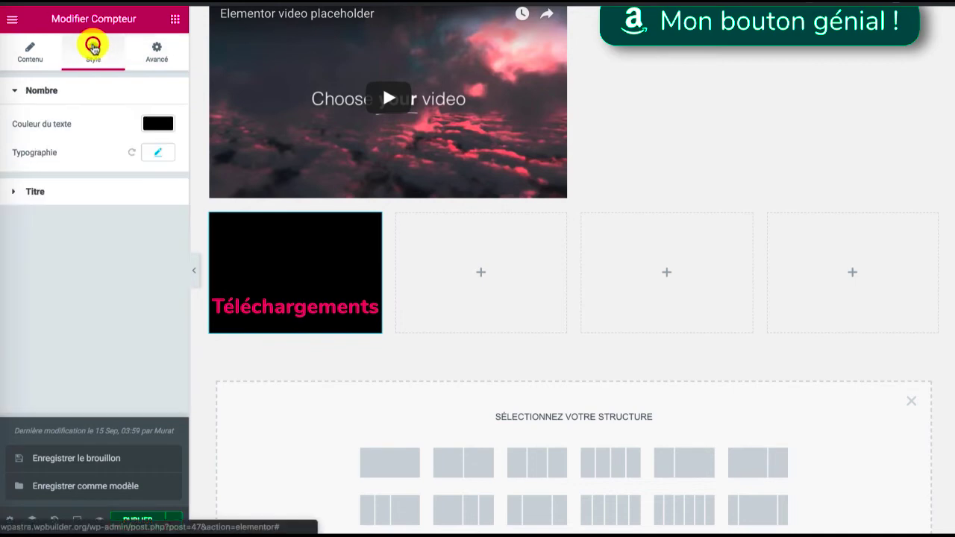
pyautogui.click(157, 124)
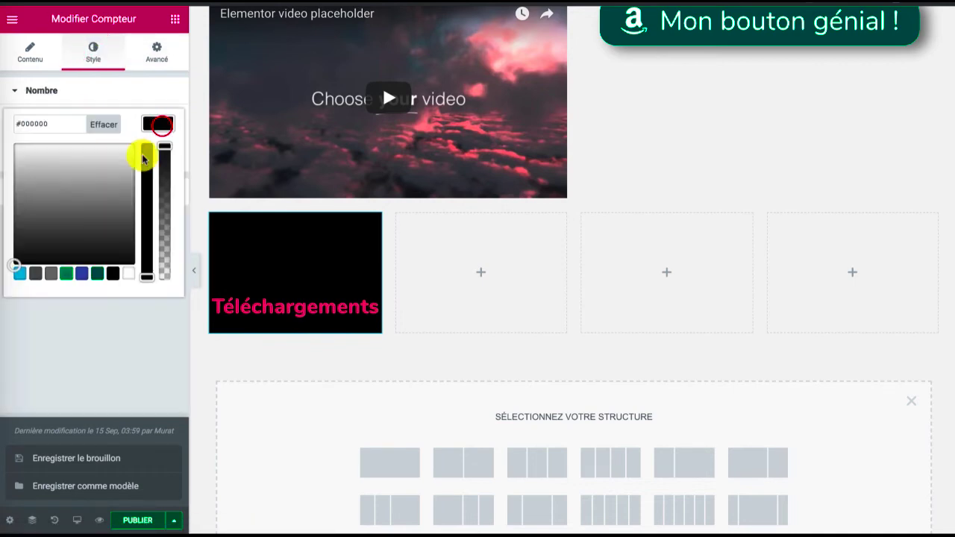
pyautogui.click(121, 272)
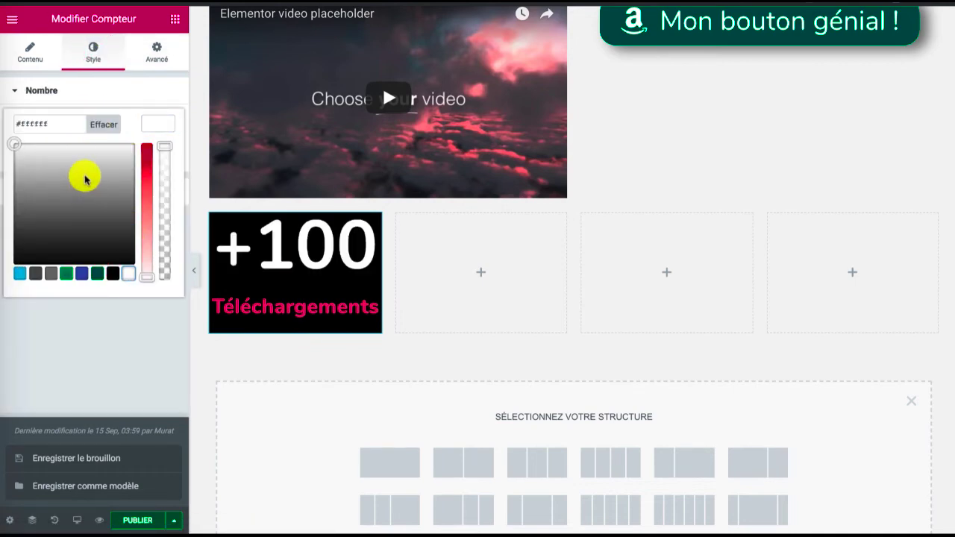
pyautogui.click(151, 121)
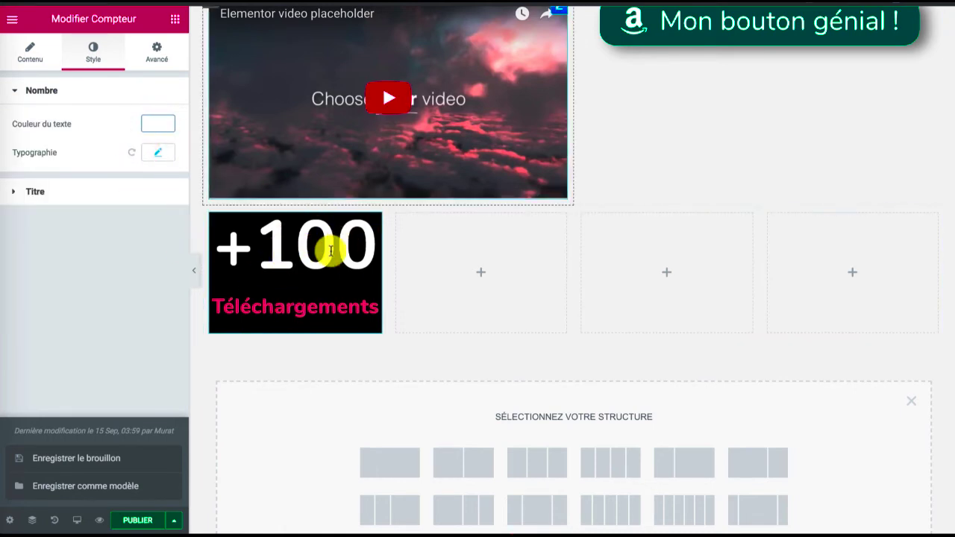
# Round the counter widget's corners with a border radius of 18 px on all four corners
pyautogui.click(141, 50)
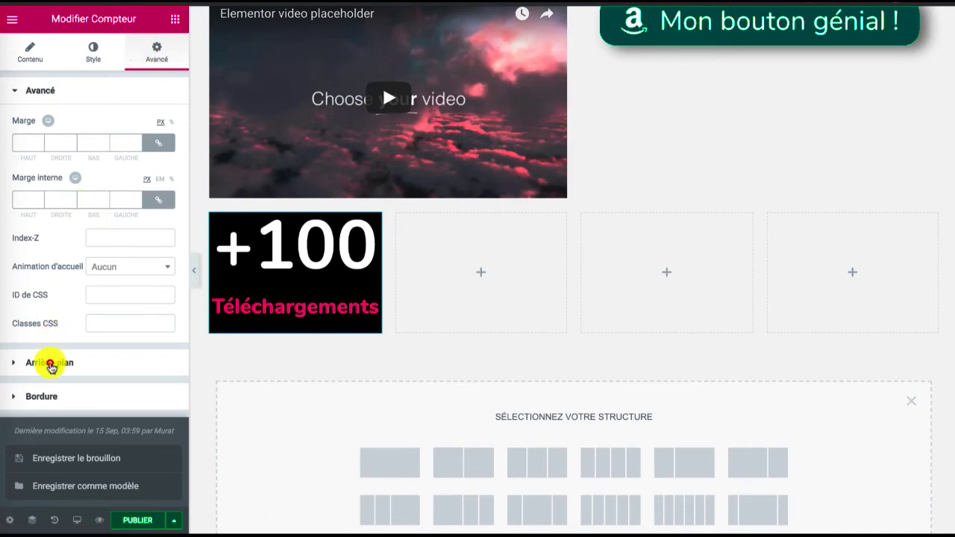
pyautogui.click(50, 363)
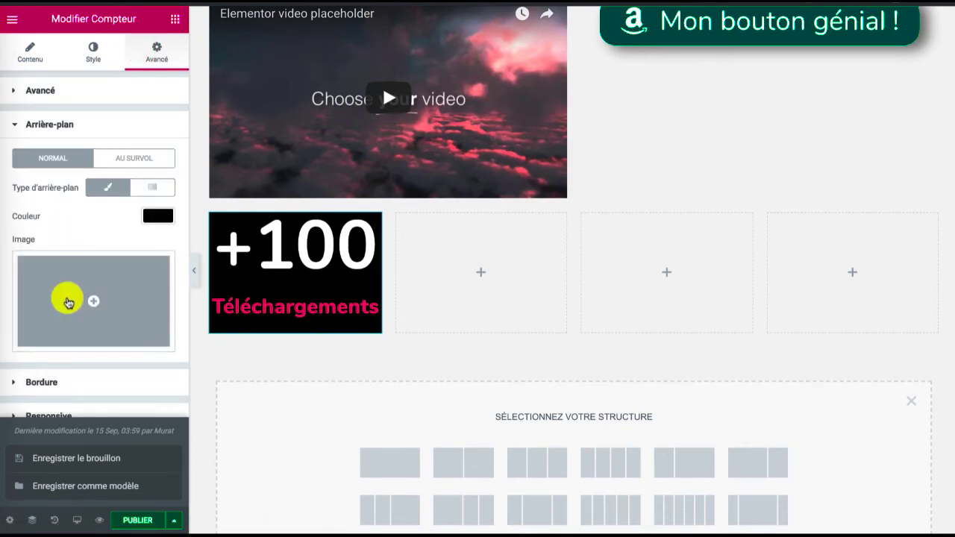
pyautogui.click(48, 375)
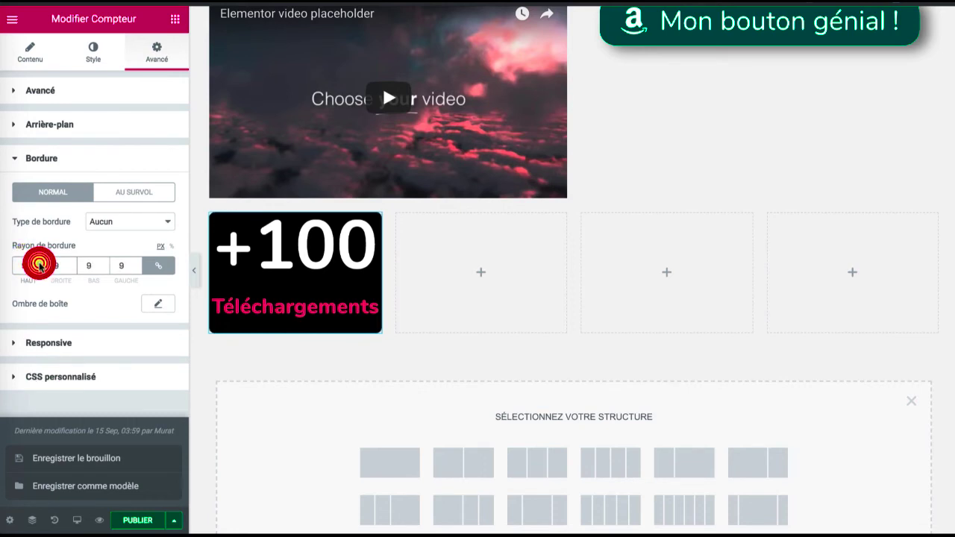
pyautogui.click(40, 264)
pyautogui.click(39, 265)
pyautogui.click(40, 264)
pyautogui.click(39, 264)
pyautogui.click(39, 264)
pyautogui.click(39, 264)
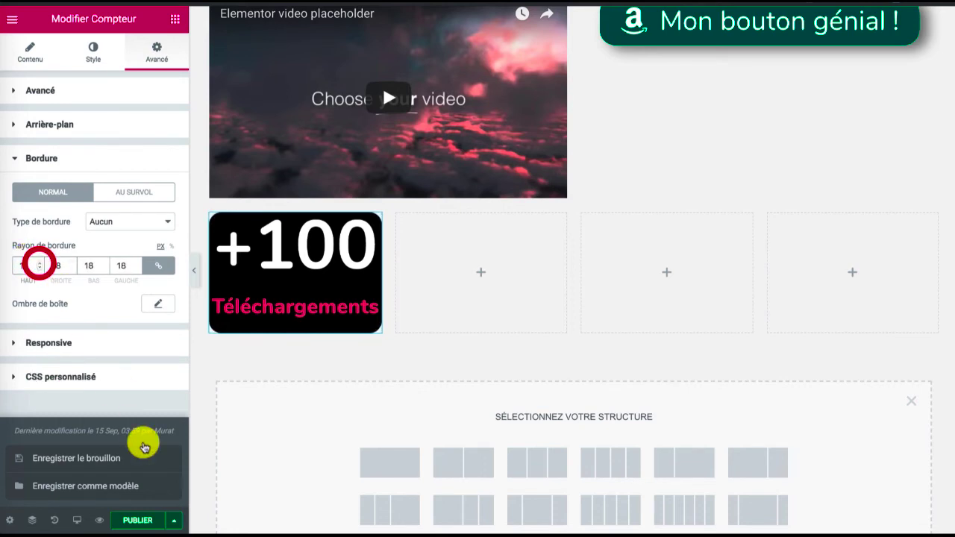
# Save the draft, check the counter below the video on the published view of the post, and return to the Elementor editor
pyautogui.click(117, 463)
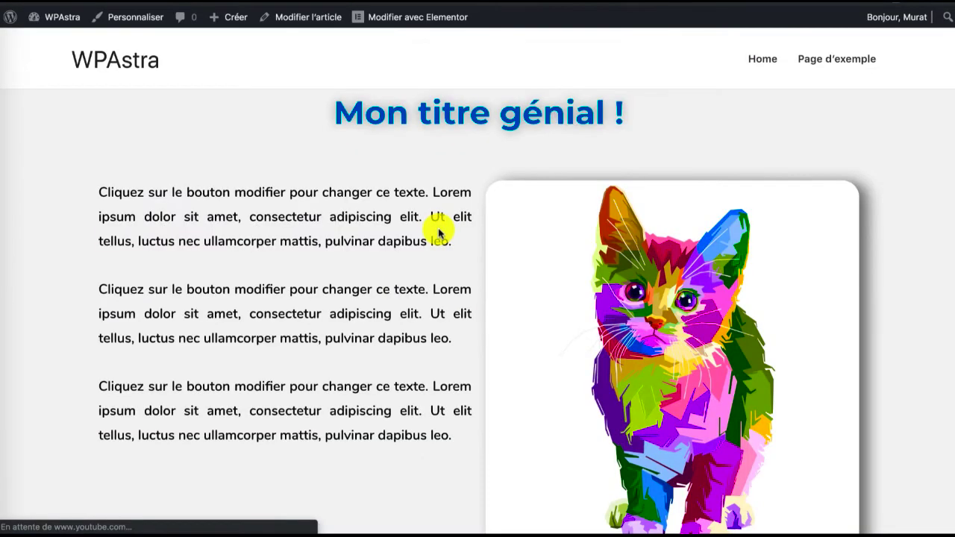
pyautogui.scroll(-3, 438, 228)
pyautogui.scroll(-5, 438, 233)
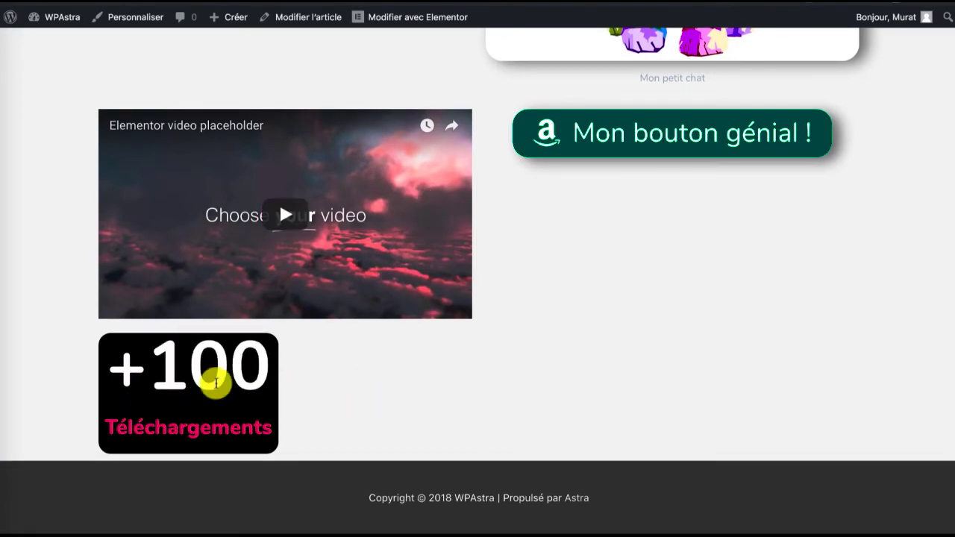
pyautogui.click(297, 9)
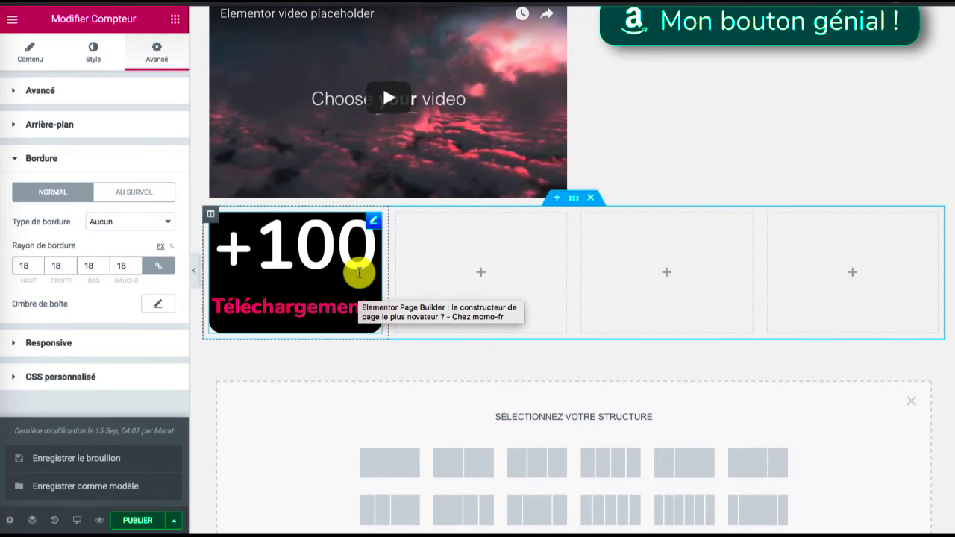
# Add a single-column section below the counter's section and bring up the list of available widgets
pyautogui.scroll(-2, 441, 301)
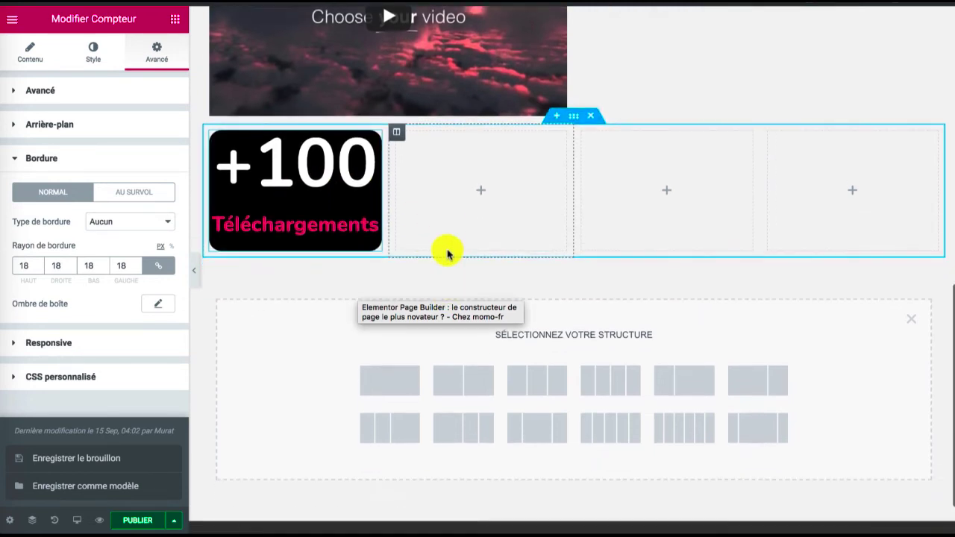
pyautogui.click(385, 379)
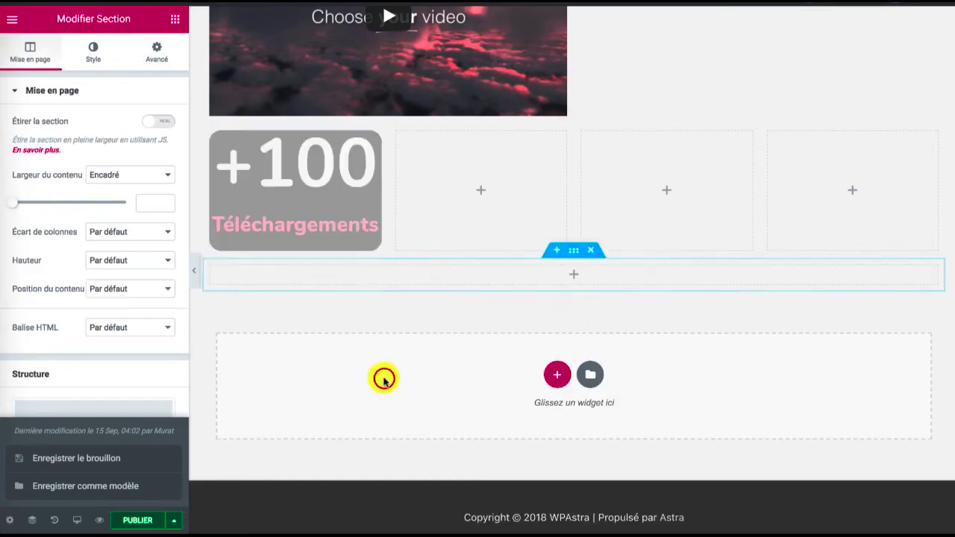
pyautogui.click(175, 18)
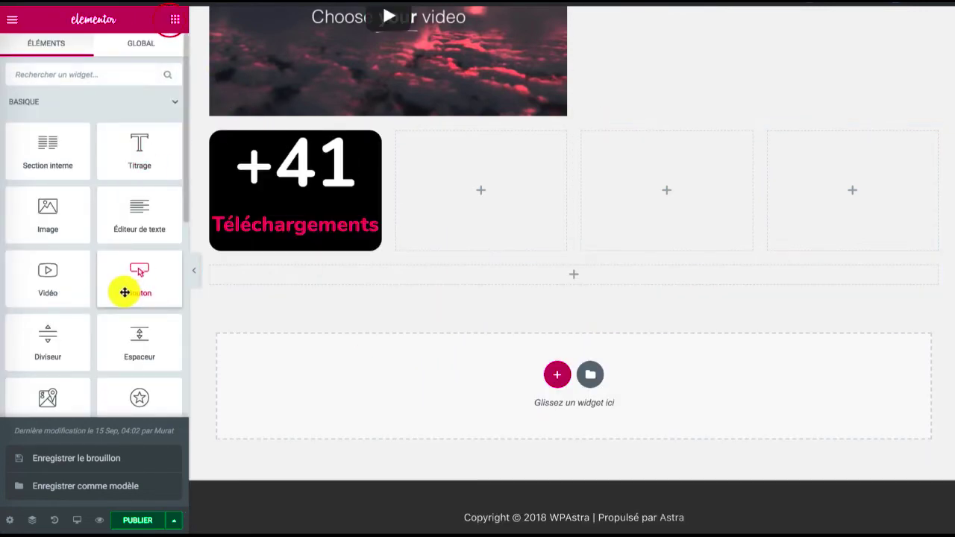
# Add a progress bar widget to the empty section below the counter and title it "Wordpress"
pyautogui.scroll(-3, 124, 293)
pyautogui.scroll(-4, 124, 293)
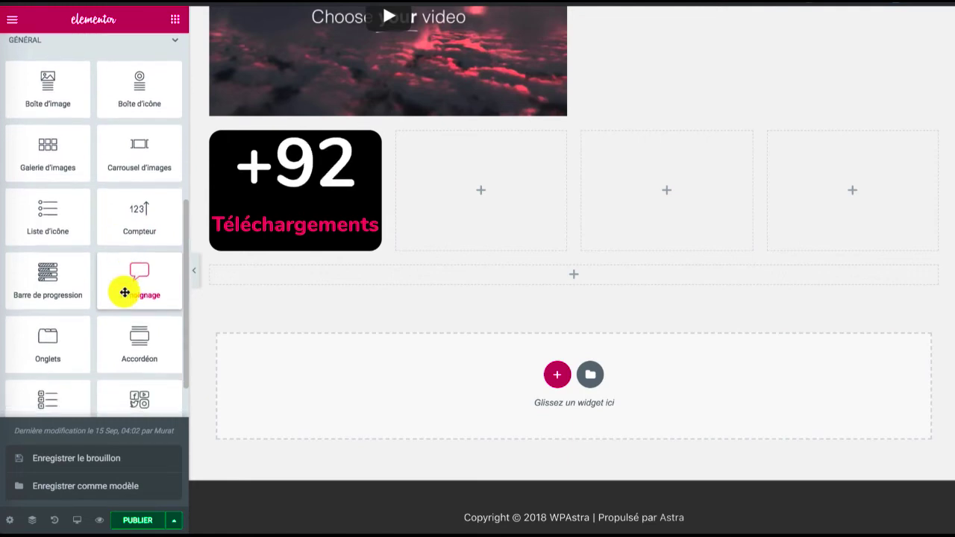
pyautogui.moveTo(60, 259); pyautogui.dragTo(473, 276)
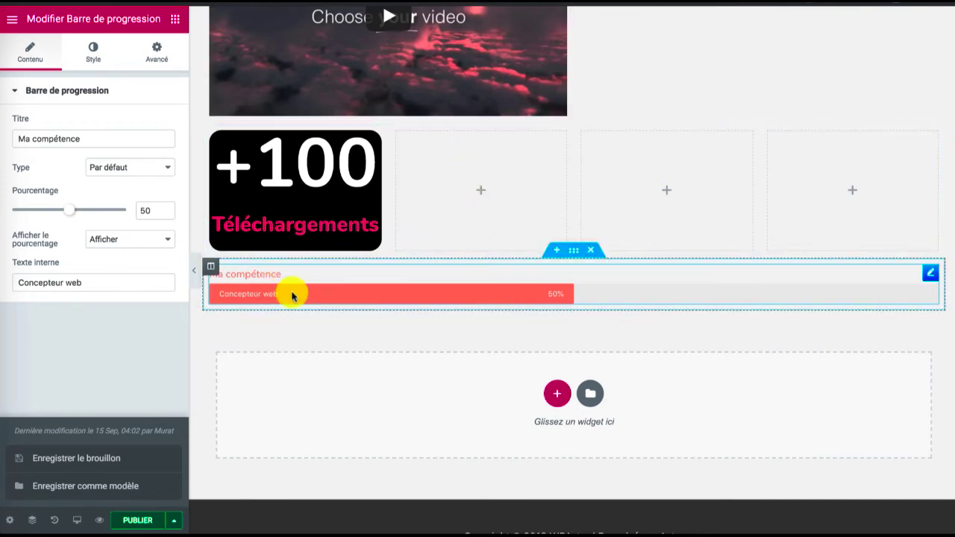
pyautogui.tripleClick(101, 138)
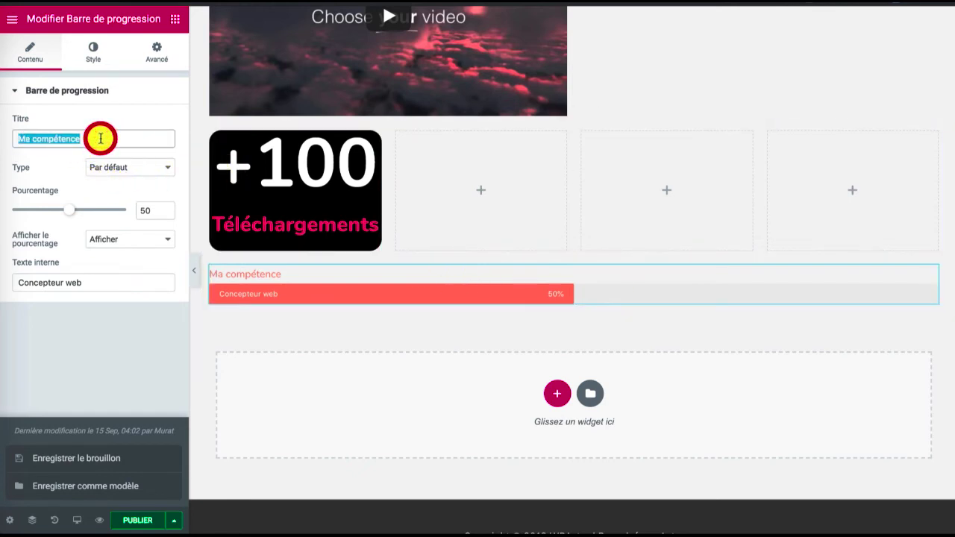
pyautogui.write('Wor')
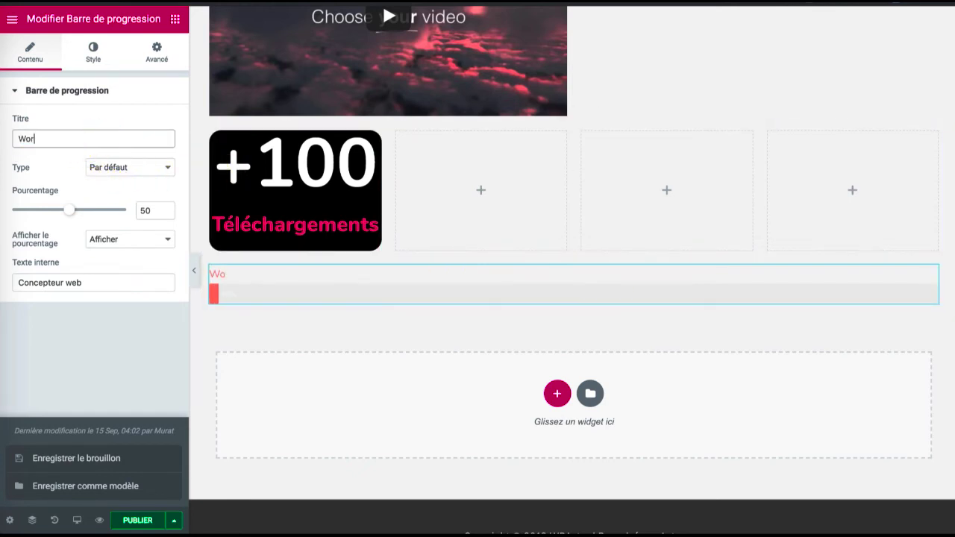
pyautogui.write('dpress')
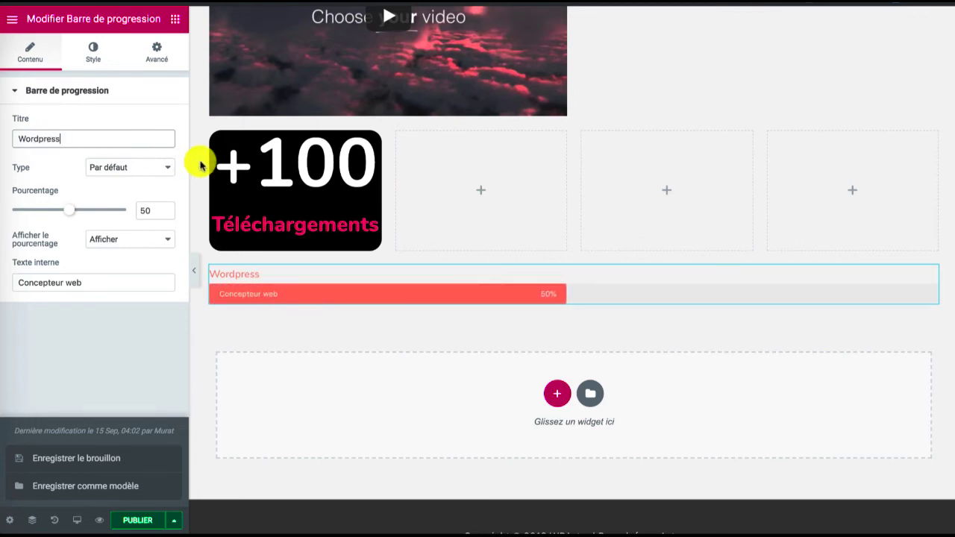
# Try the Info type on the Wordpress progress bar and return it to Par défaut
pyautogui.click(158, 170)
pyautogui.click(153, 179)
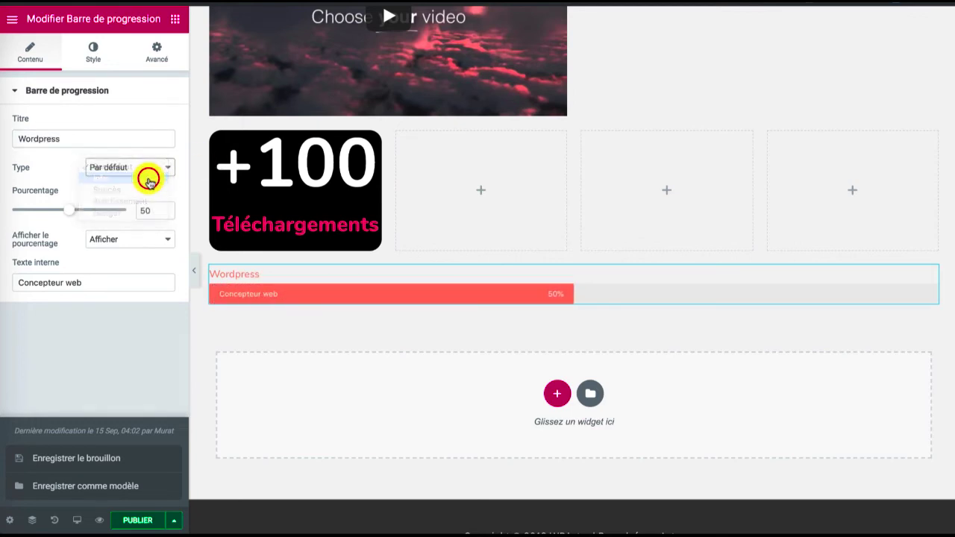
pyautogui.click(146, 171)
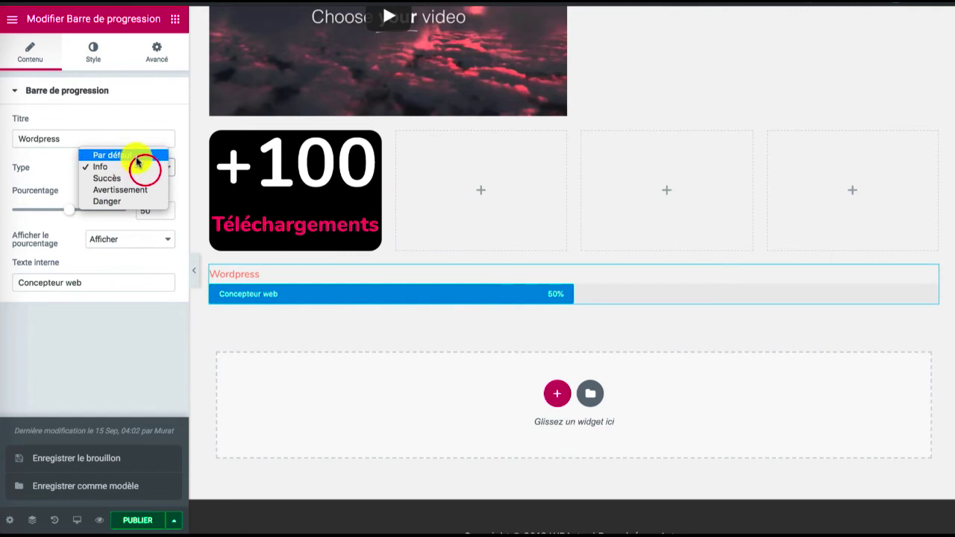
pyautogui.click(136, 155)
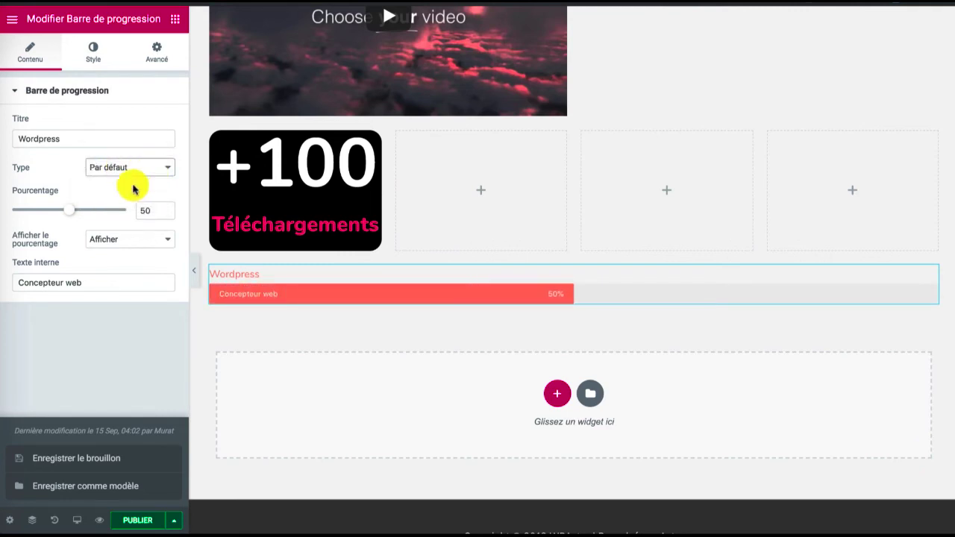
# Set the Wordpress progress bar's percentage to 89 and clear its inner text
pyautogui.moveTo(70, 212); pyautogui.dragTo(118, 213)
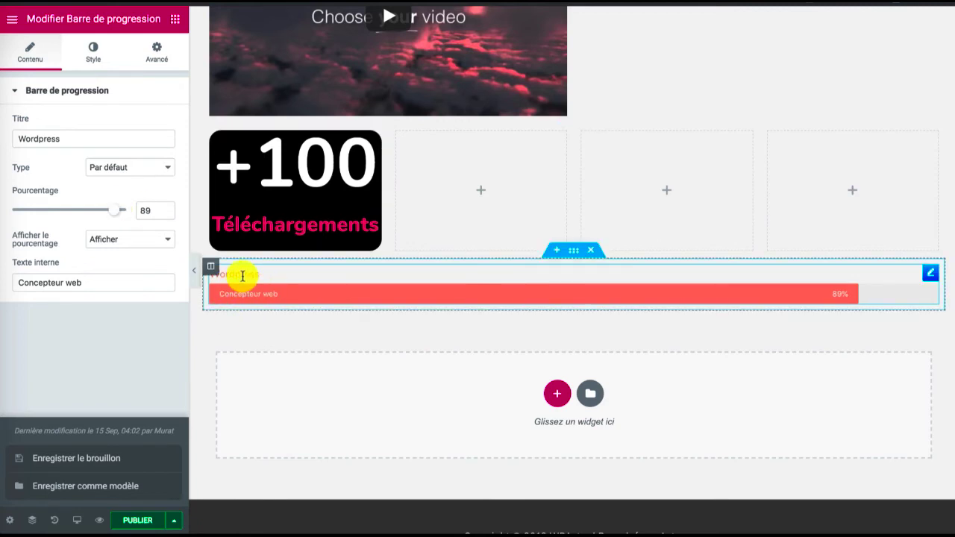
pyautogui.click(118, 239)
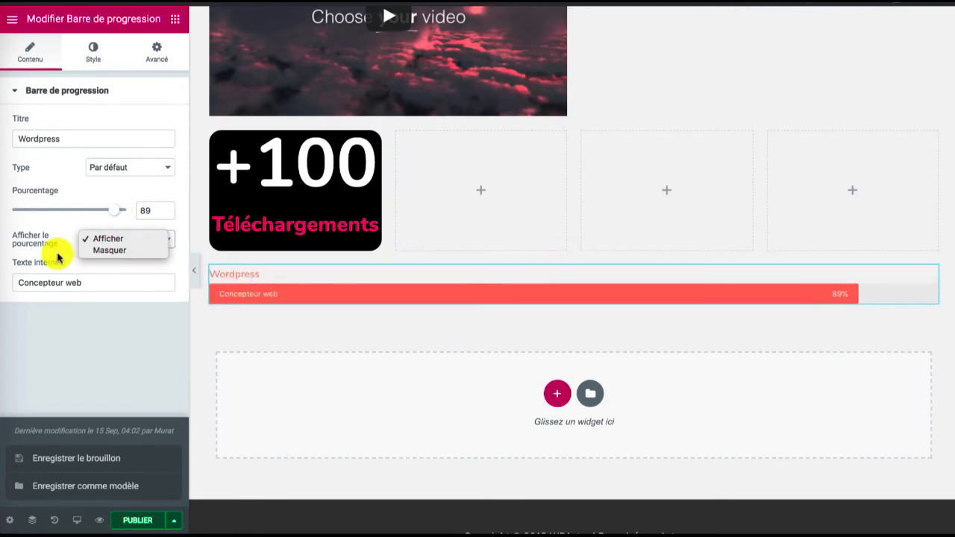
pyautogui.click(56, 284)
pyautogui.tripleClick(54, 283)
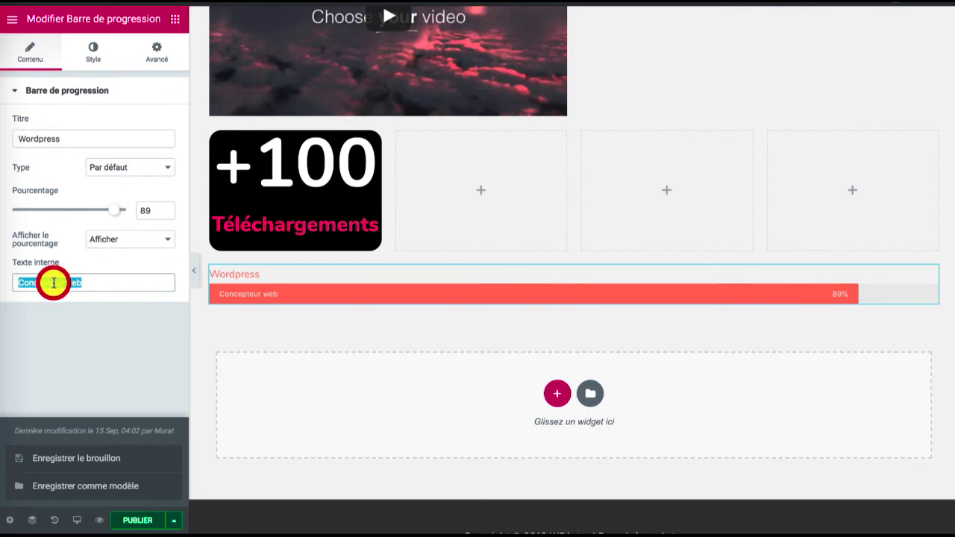
pyautogui.press('BackSpace')
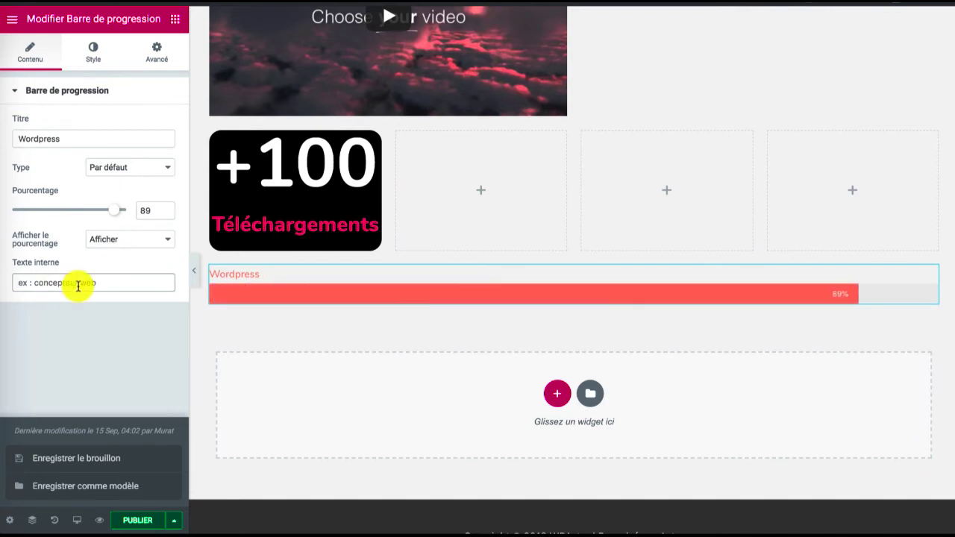
# Colour the Wordpress progress bar green (#23a455)
pyautogui.click(88, 60)
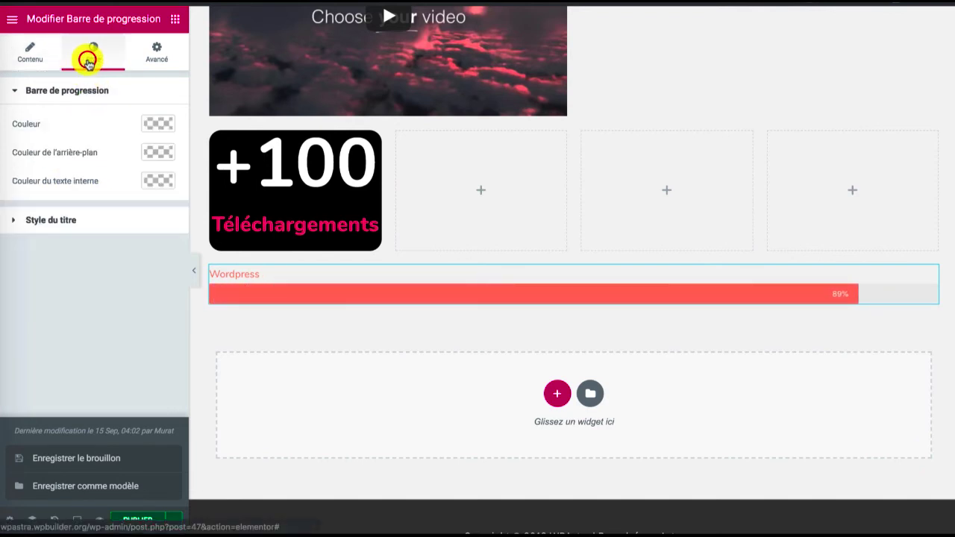
pyautogui.click(154, 124)
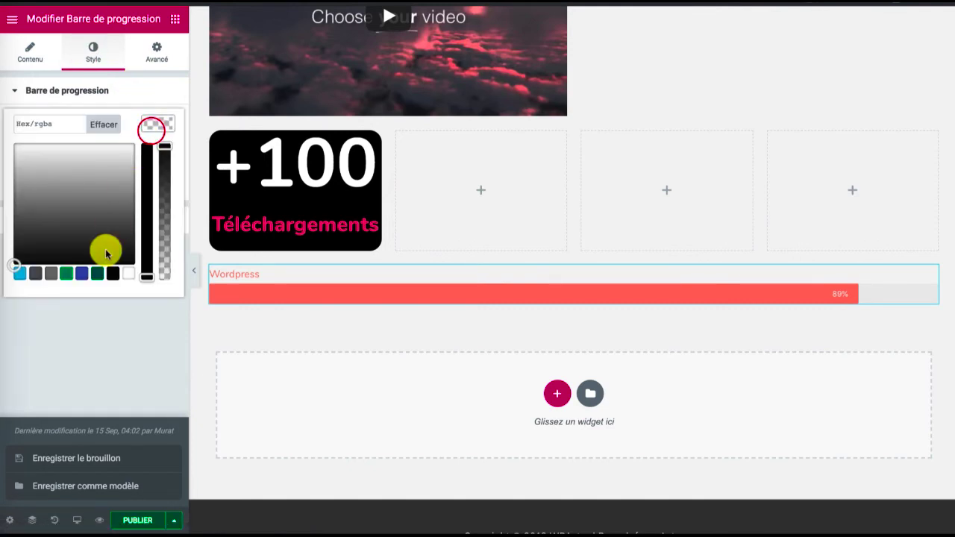
pyautogui.click(95, 275)
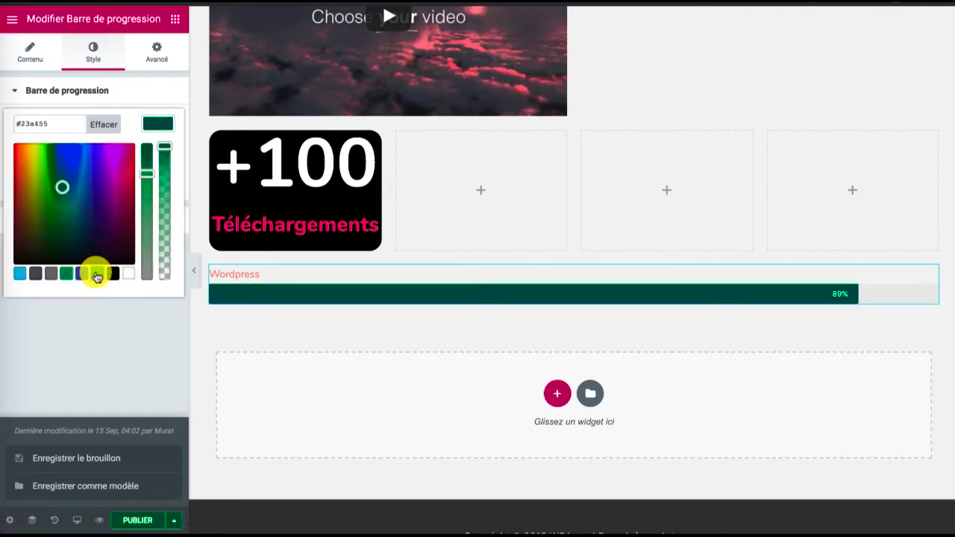
pyautogui.click(154, 119)
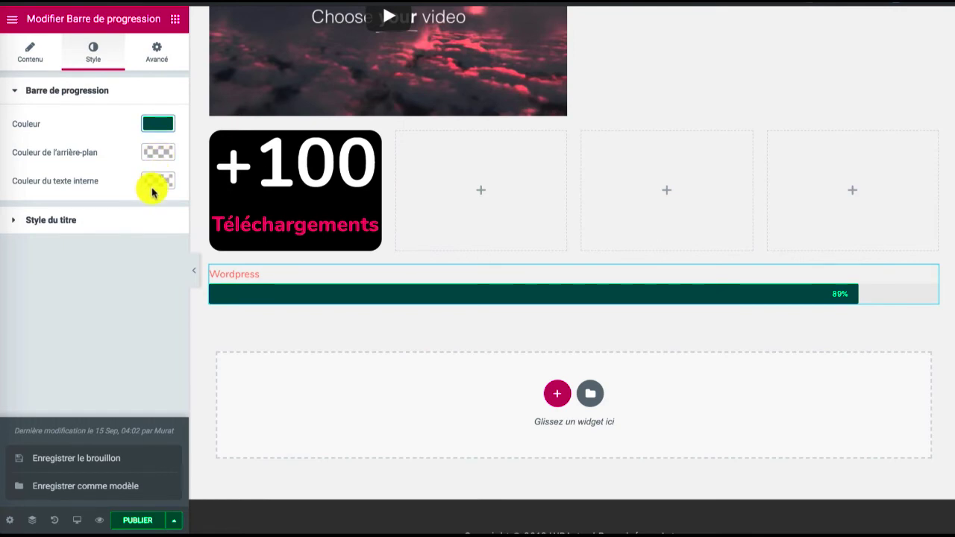
# Style the progress bar's title with black text and a font size of 31 px
pyautogui.click(125, 216)
pyautogui.click(169, 159)
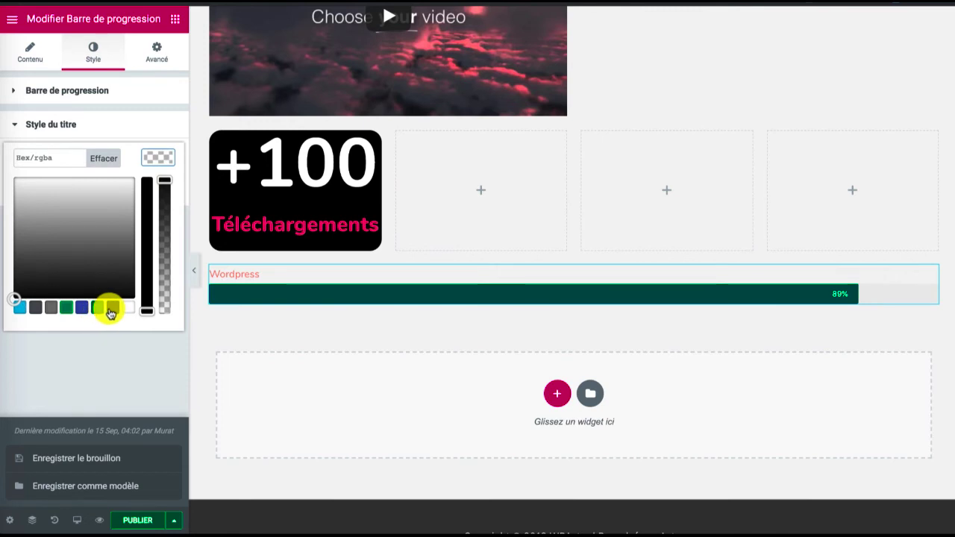
pyautogui.click(111, 307)
pyautogui.click(156, 155)
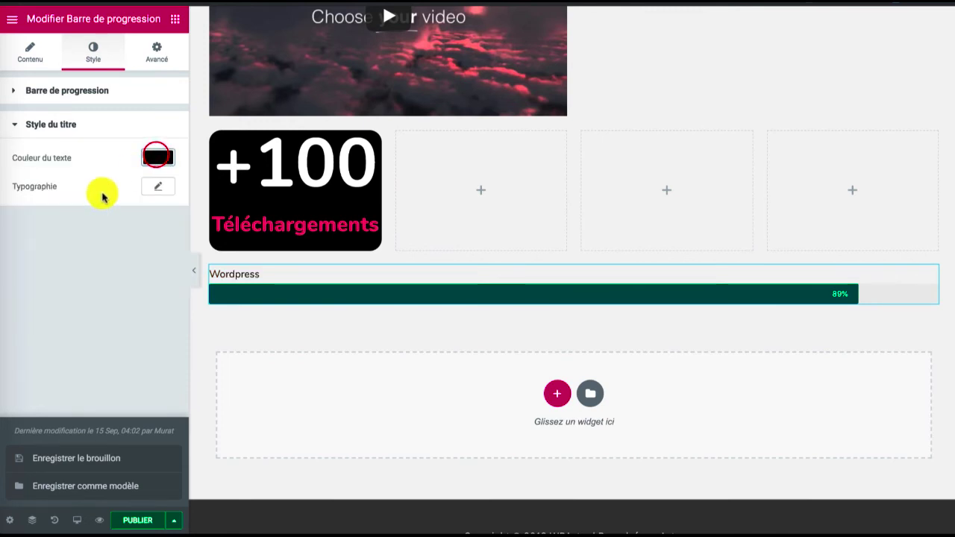
pyautogui.click(157, 186)
pyautogui.click(20, 267)
pyautogui.moveTo(20, 268)
pyautogui.mouseDown()
pyautogui.moveTo(47, 271)
pyautogui.moveTo(36, 269)
pyautogui.mouseUp()
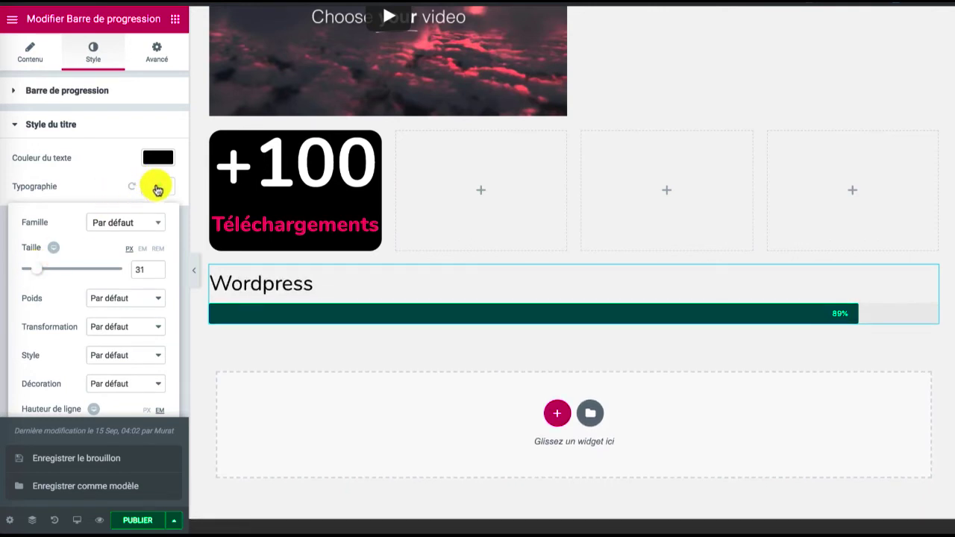
pyautogui.click(157, 187)
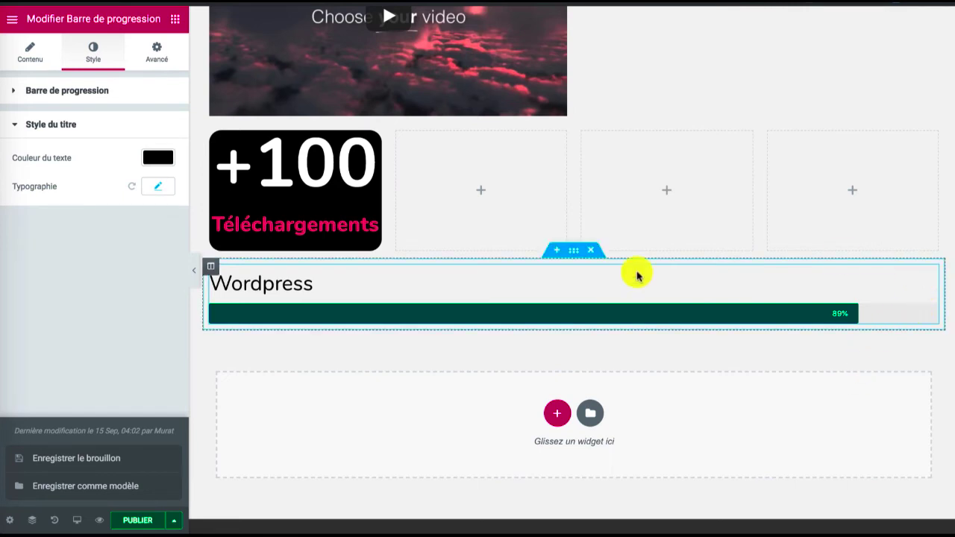
# Duplicate the Wordpress progress bar twice to stack three bars in the section
pyautogui.rightClick(929, 278)
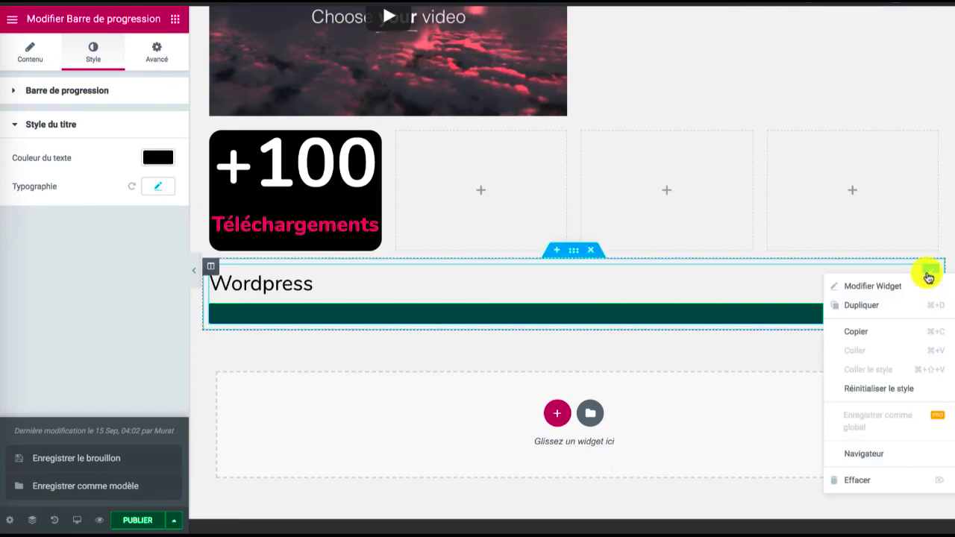
pyautogui.click(888, 306)
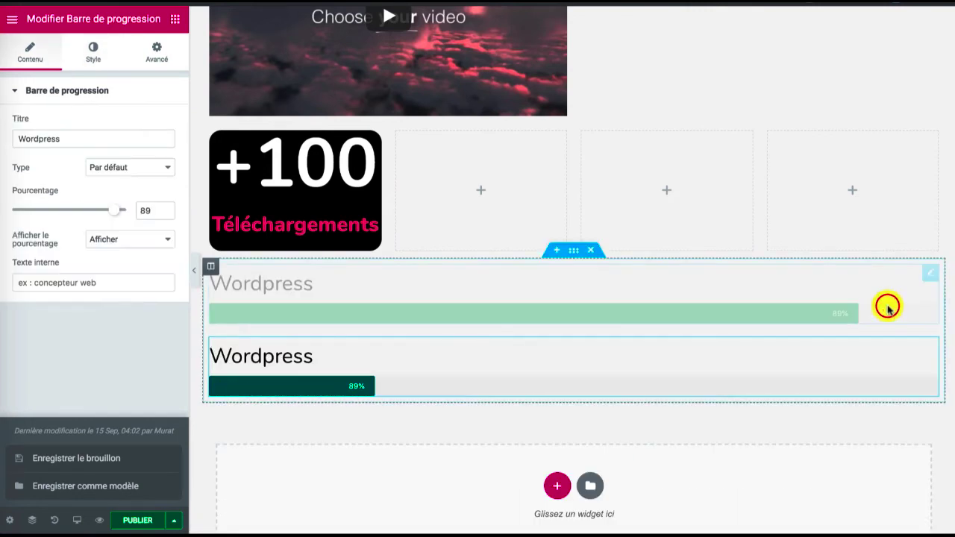
pyautogui.rightClick(932, 351)
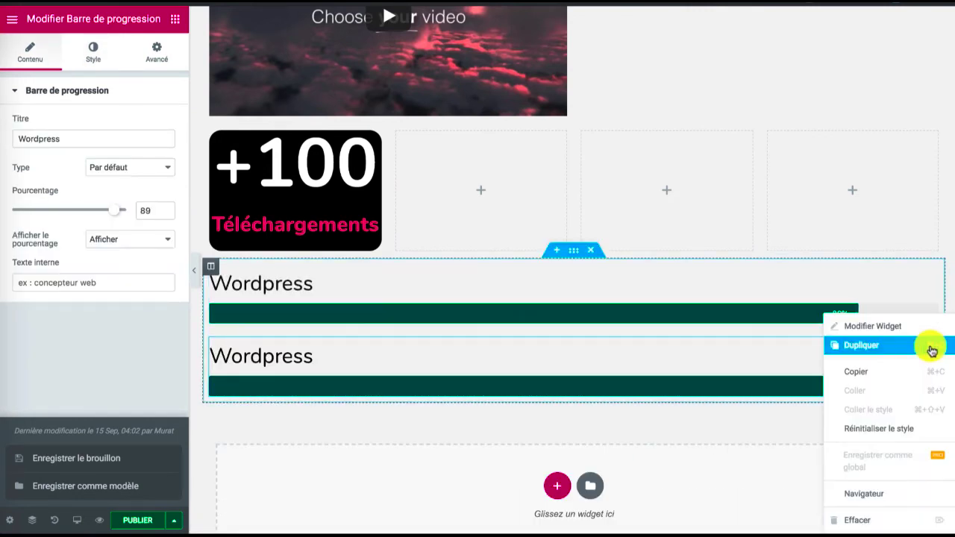
pyautogui.click(928, 347)
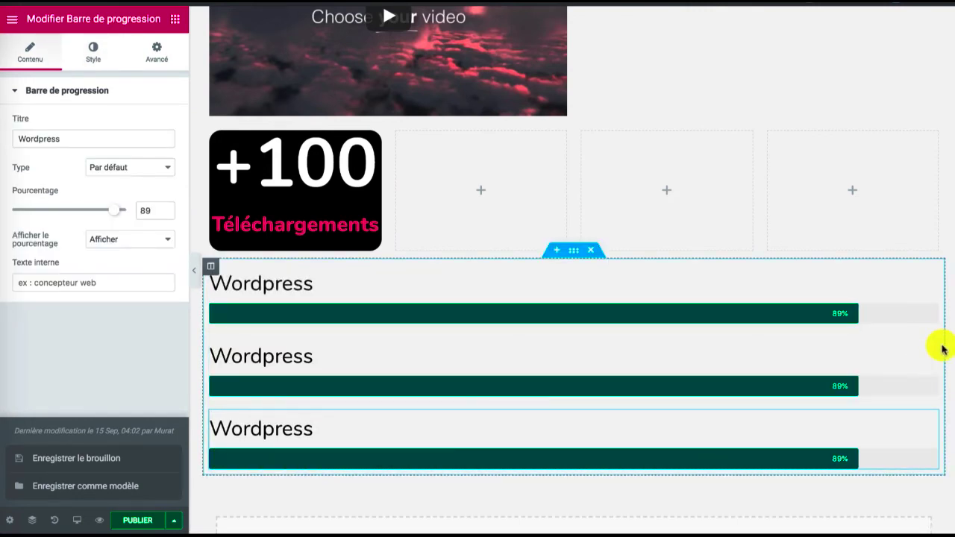
pyautogui.rightClick(928, 348)
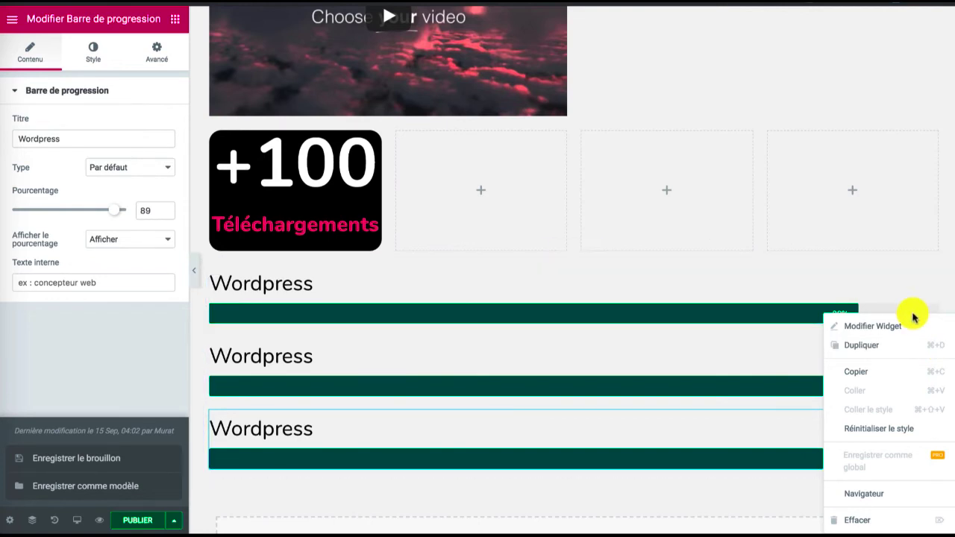
pyautogui.click(564, 378)
# Change the title of the middle progress bar to "Bureautique"
pyautogui.doubleClick(263, 357)
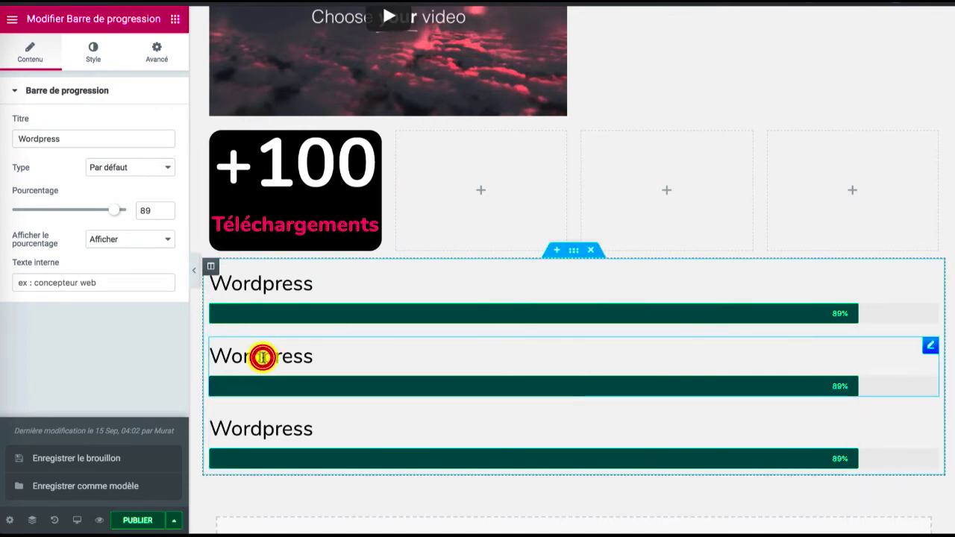
pyautogui.click(212, 353)
pyautogui.tripleClick(293, 359)
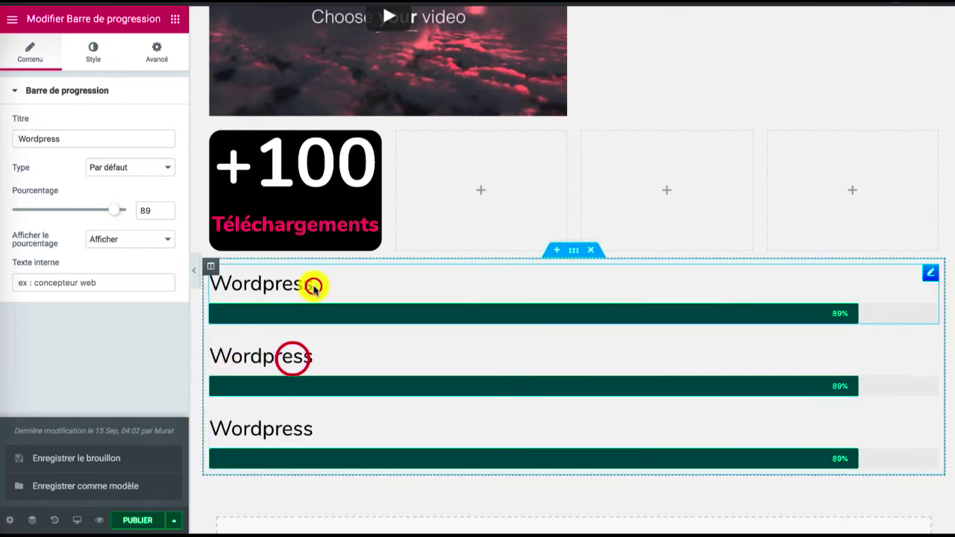
pyautogui.click(314, 284)
pyautogui.click(271, 369)
pyautogui.click(930, 345)
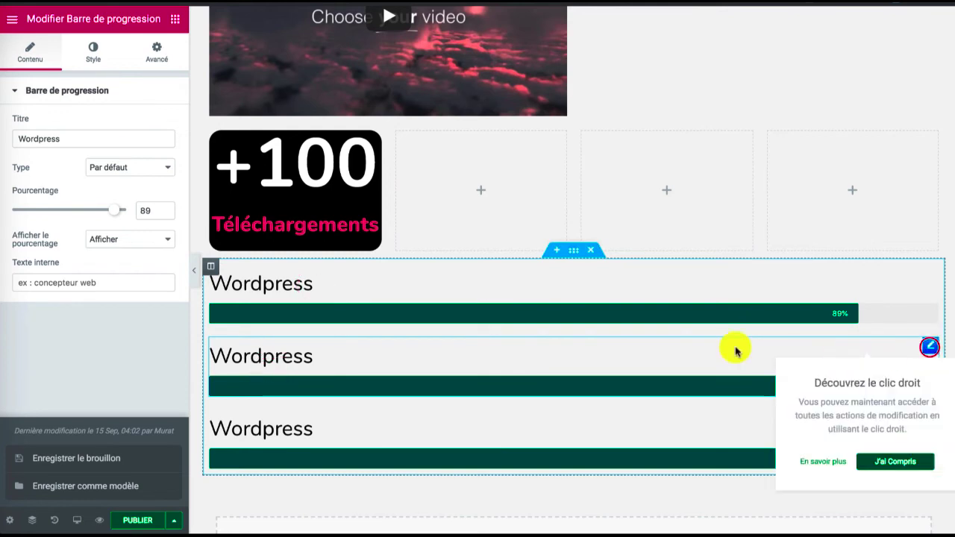
pyautogui.click(293, 364)
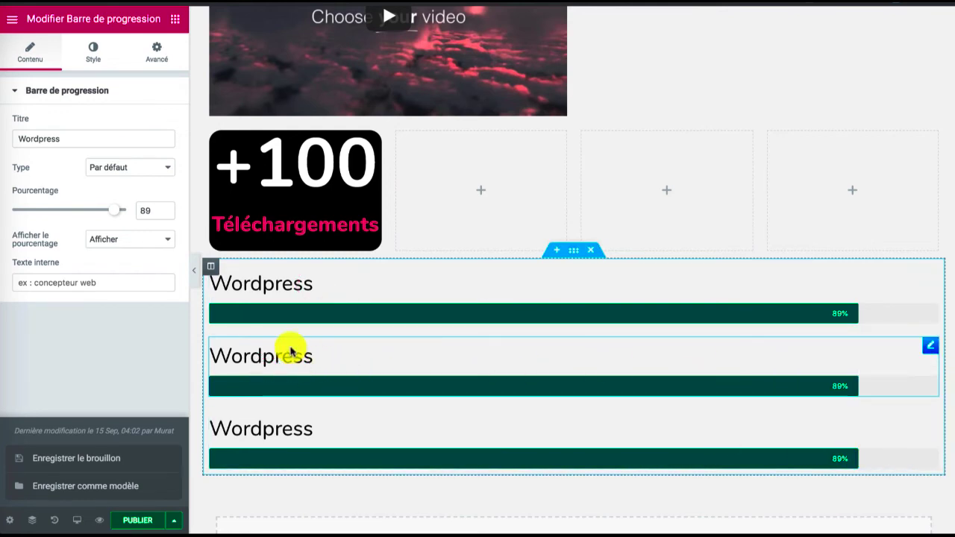
pyautogui.doubleClick(72, 138)
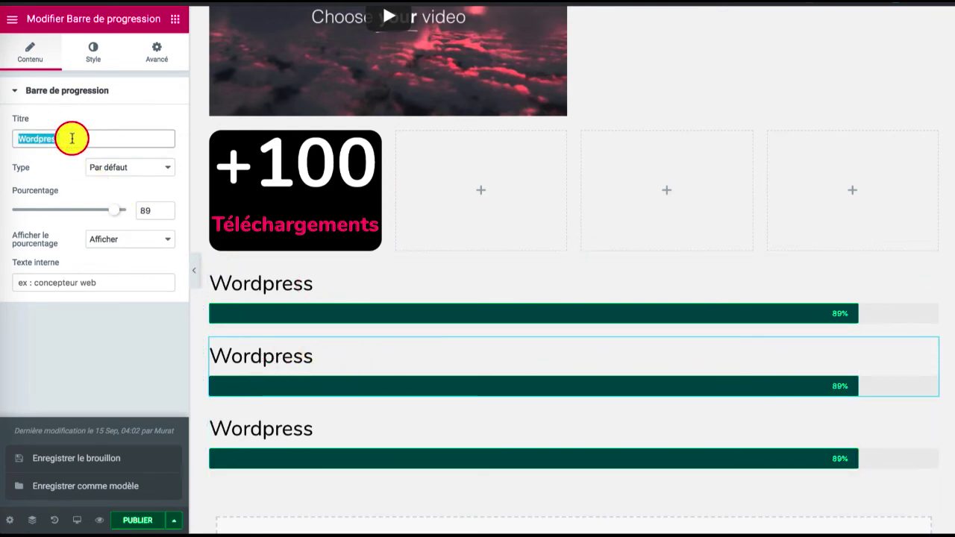
pyautogui.write('Bureat')
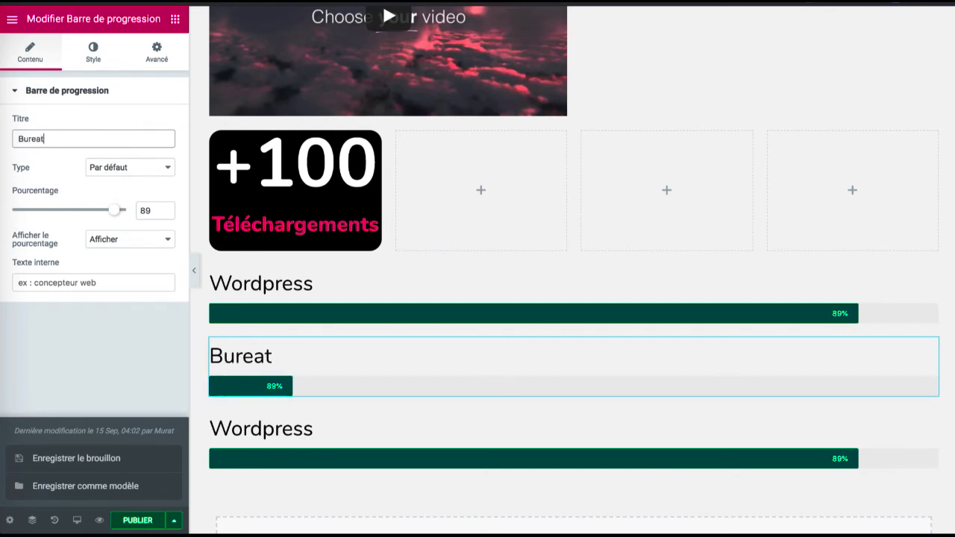
pyautogui.press('BackSpace')
pyautogui.write('utiq')
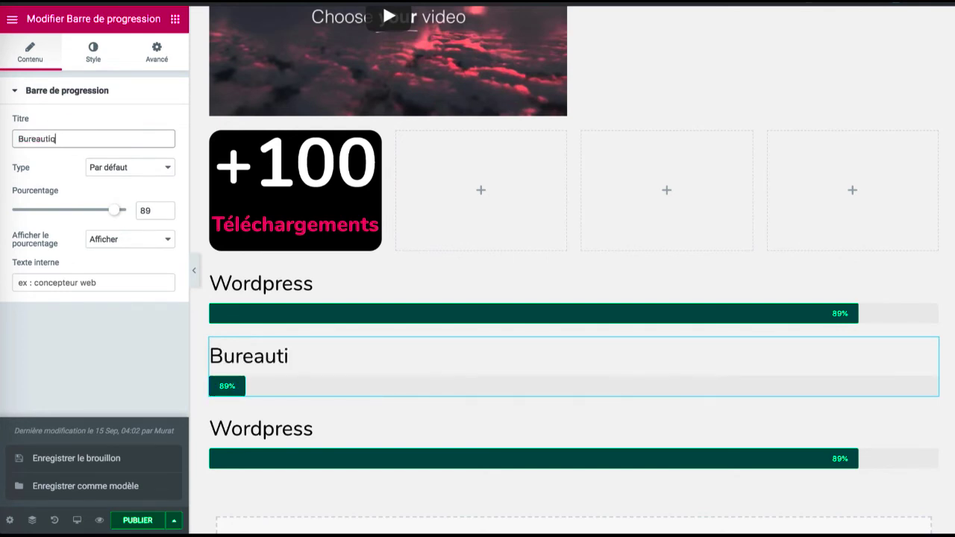
pyautogui.write('ue')
# Set the Bureautique progress bar's percentage to 76 and its inner text to "Word"
pyautogui.click(112, 210)
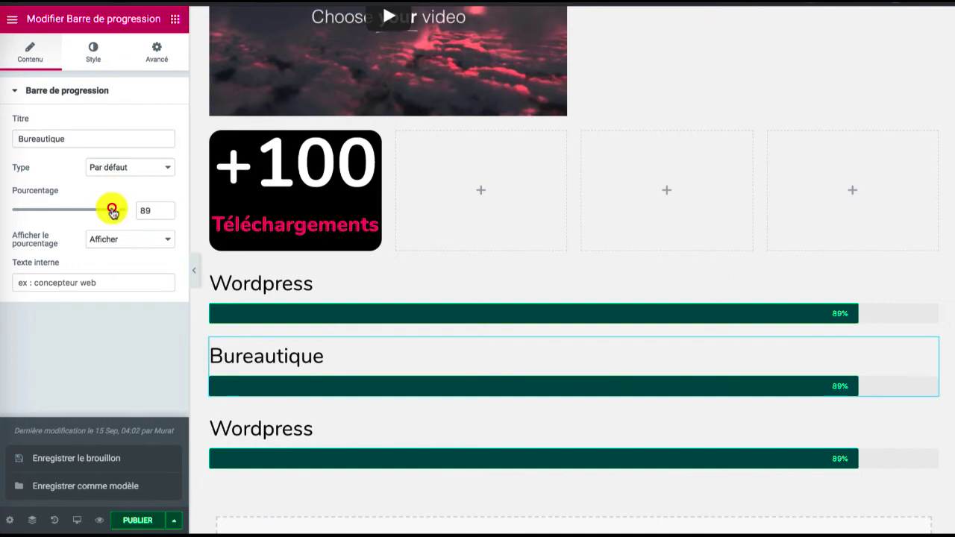
pyautogui.moveTo(112, 210); pyautogui.dragTo(99, 210)
pyautogui.click(76, 280)
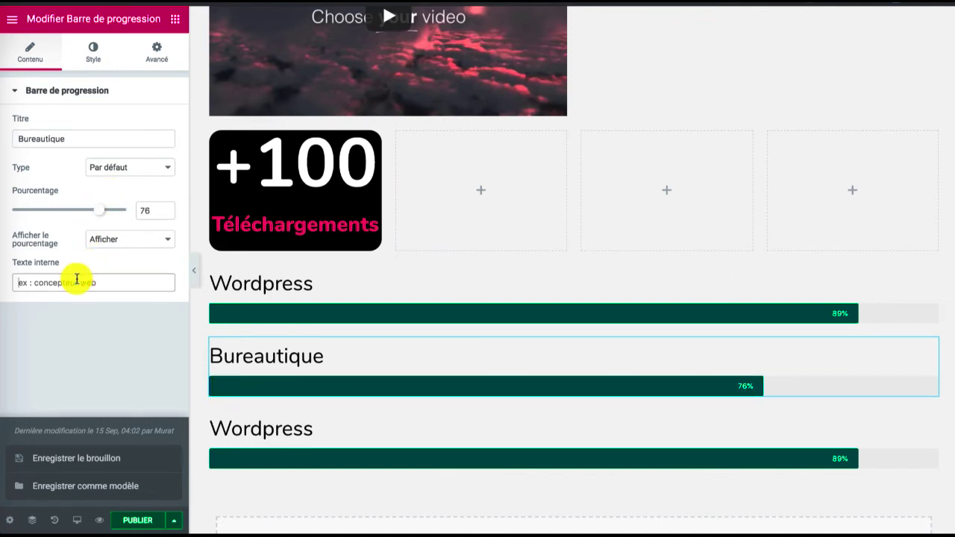
pyautogui.write('Word')
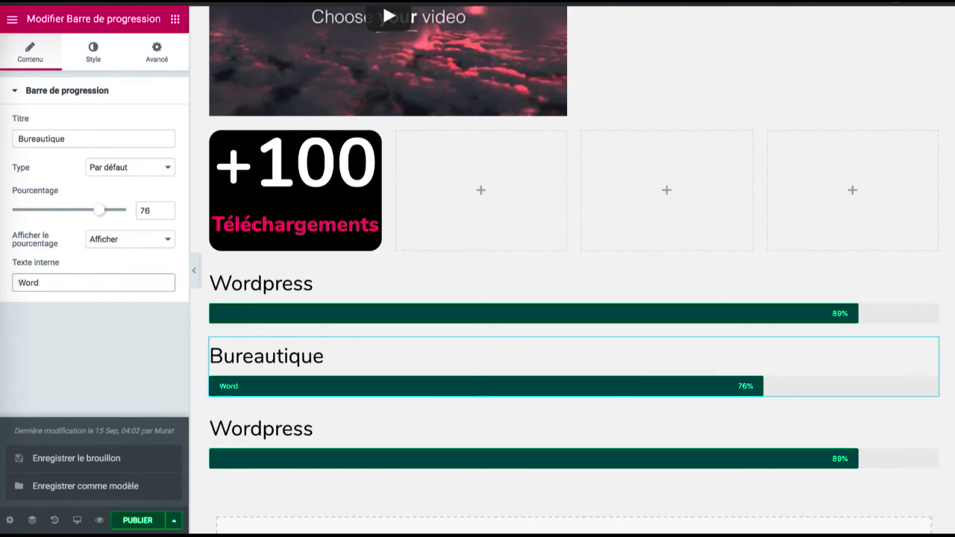
# Change the colour of the Bureautique progress bar to blue (#4054b2)
pyautogui.click(93, 54)
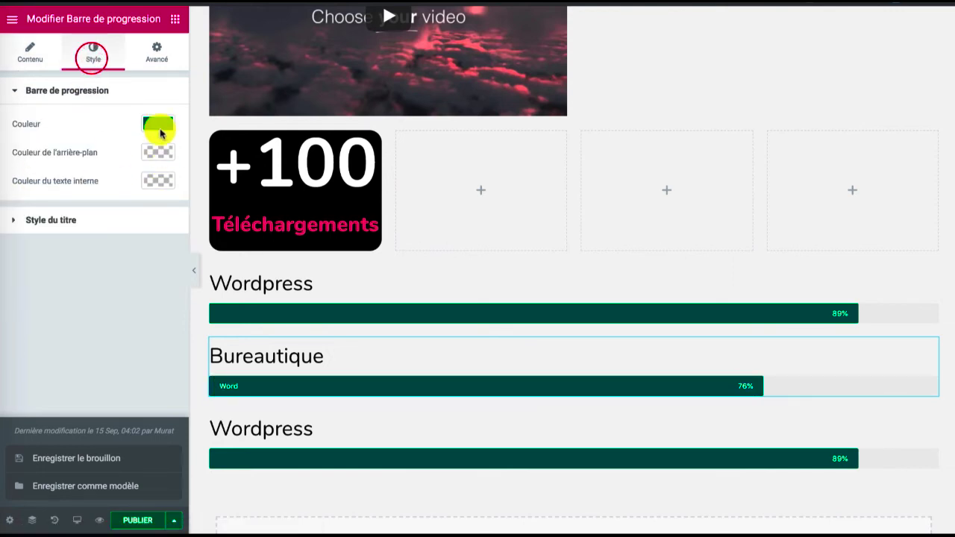
pyautogui.click(158, 129)
pyautogui.click(85, 277)
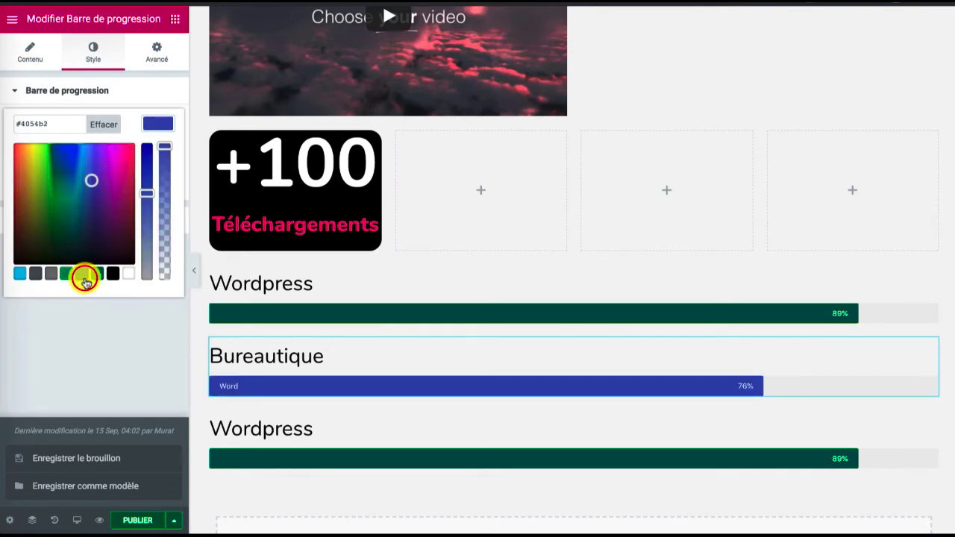
pyautogui.click(158, 123)
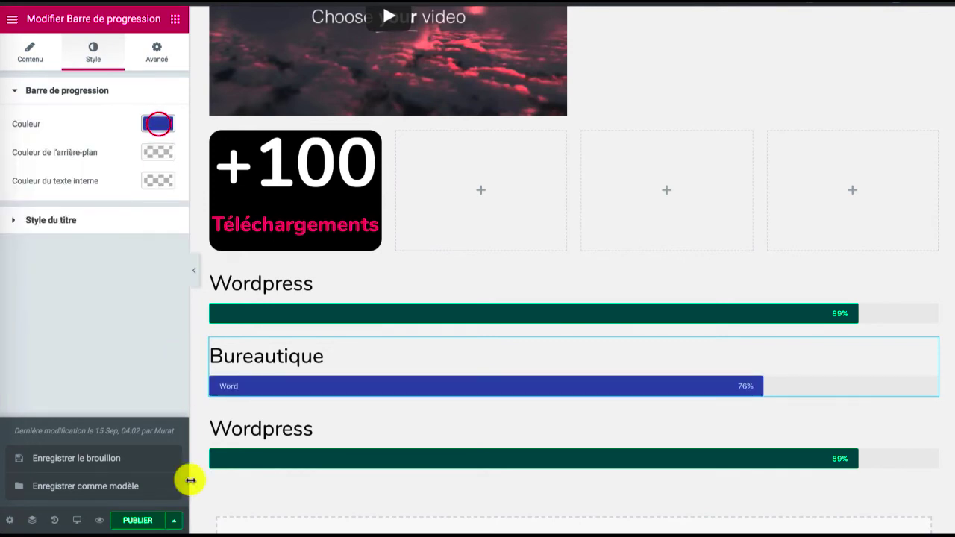
# Save the post as a draft and check the three progress bars in the page preview
pyautogui.click(101, 458)
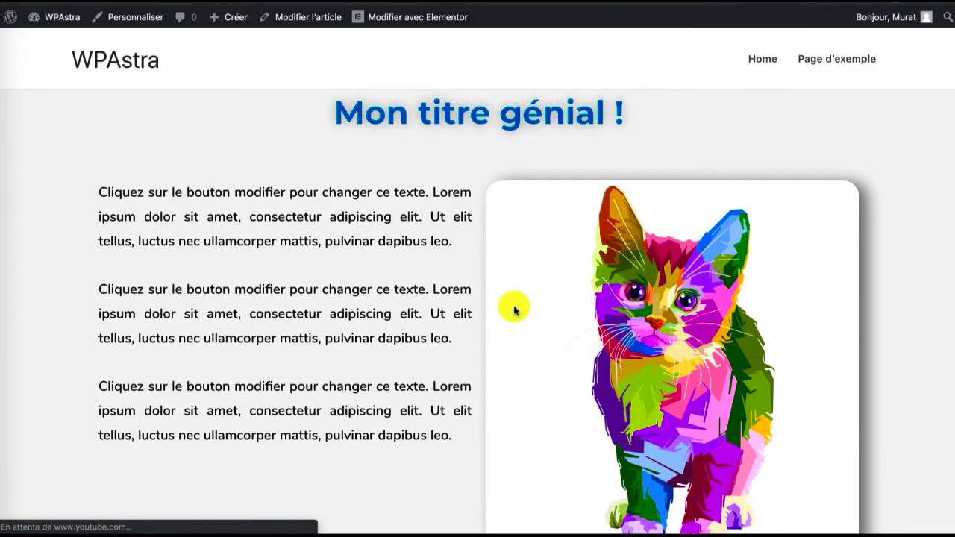
pyautogui.scroll(-15, 514, 309)
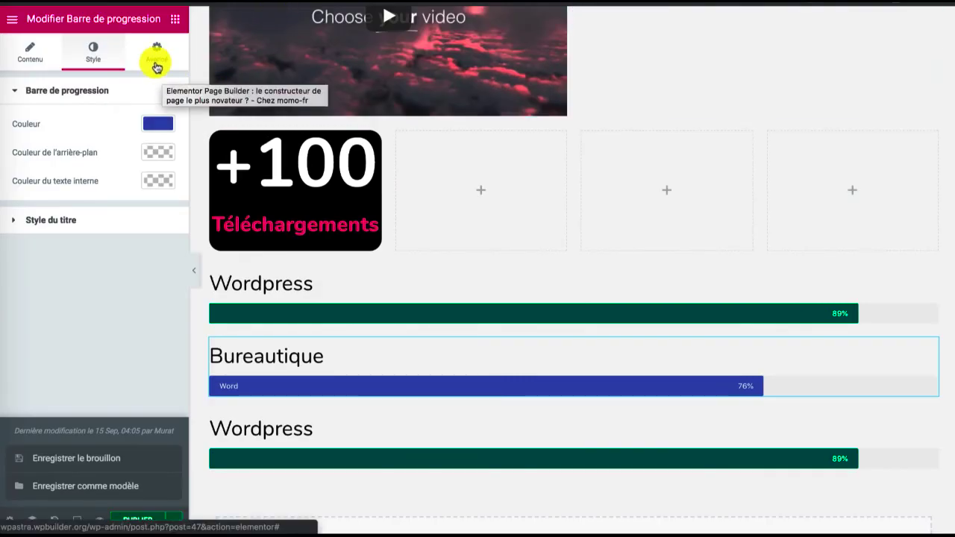
# Review the Bureautique bar's advanced options, including border, responsive visibility and custom CSS
pyautogui.click(156, 63)
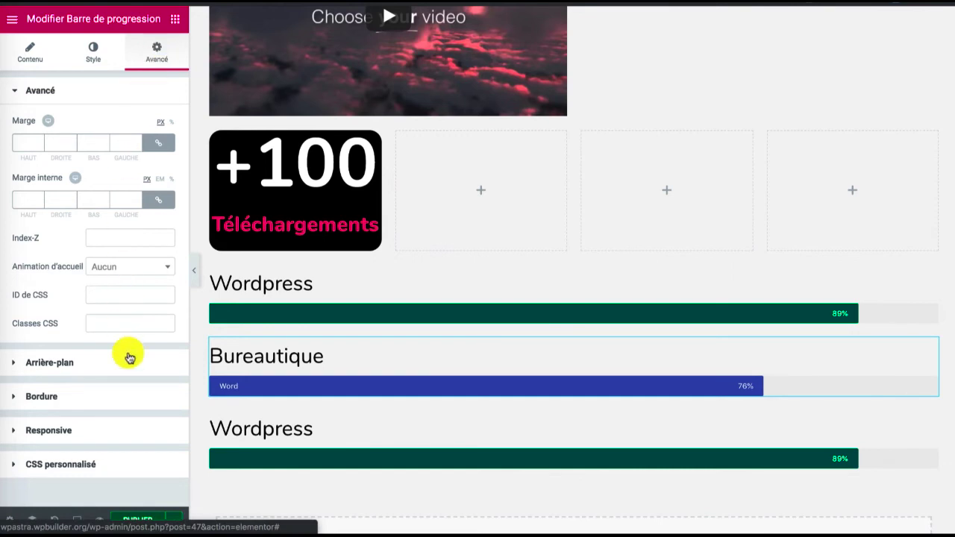
pyautogui.click(69, 396)
pyautogui.click(57, 341)
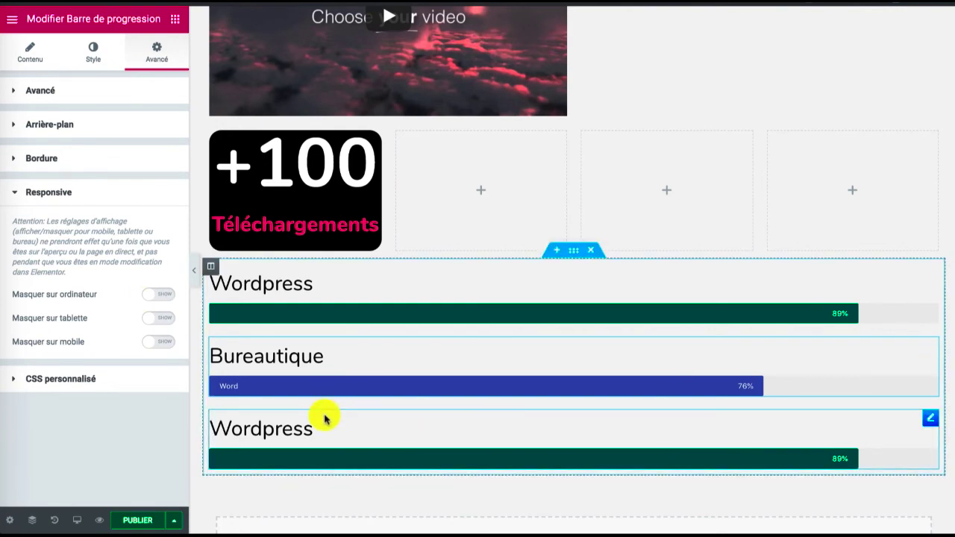
pyautogui.click(141, 386)
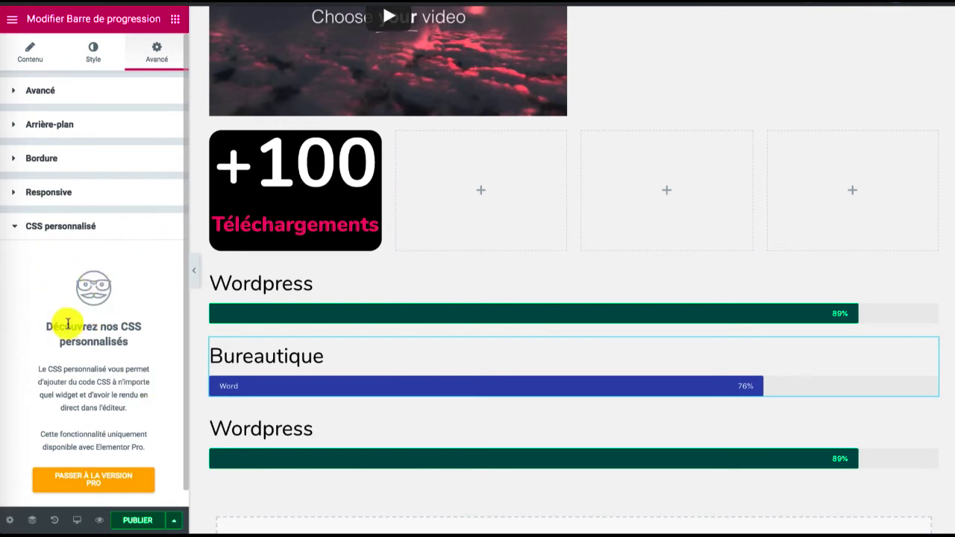
pyautogui.click(52, 226)
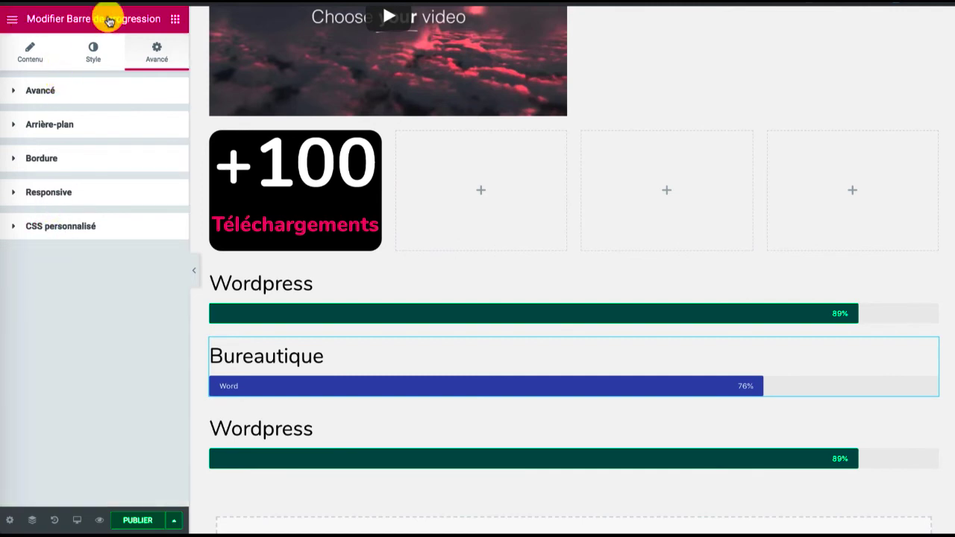
# Browse the Elementor widget library, including the general widgets such as Onglets, Accordéon and HTML
pyautogui.click(174, 19)
pyautogui.scroll(-2, 131, 310)
pyautogui.scroll(-7, 131, 310)
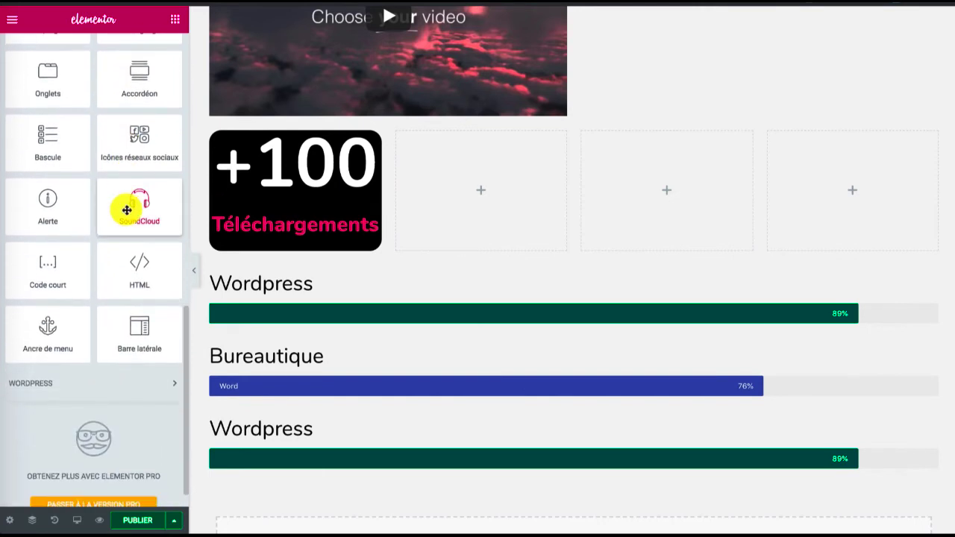
pyautogui.scroll(2, 127, 212)
pyautogui.scroll(5, 127, 211)
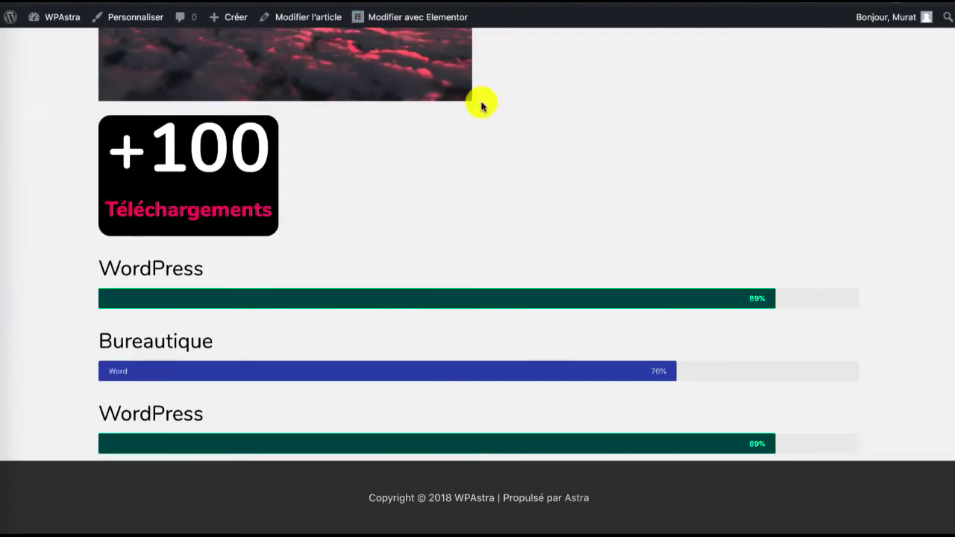
# Review the whole post in the page preview, from the title and cat image down to the progress bars
pyautogui.scroll(10, 559, 313)
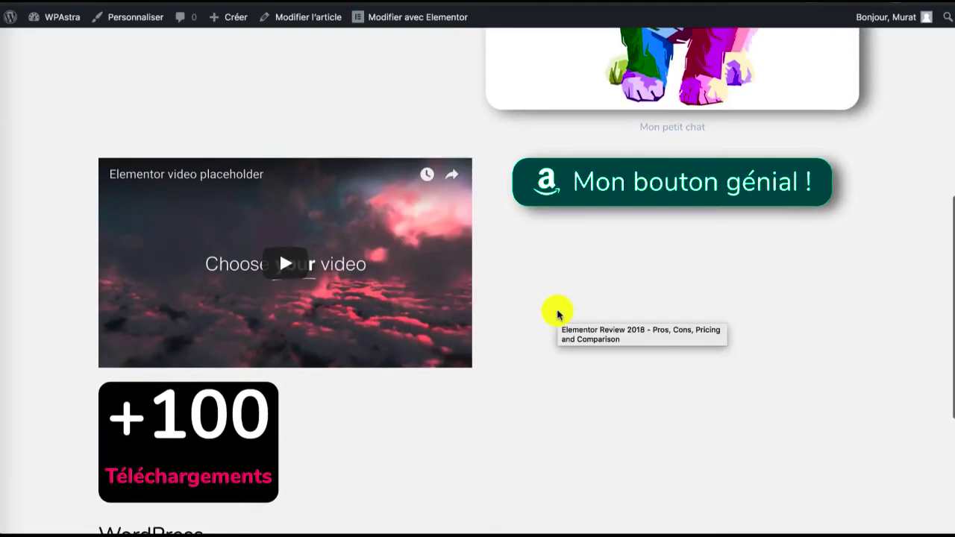
pyautogui.scroll(4, 559, 313)
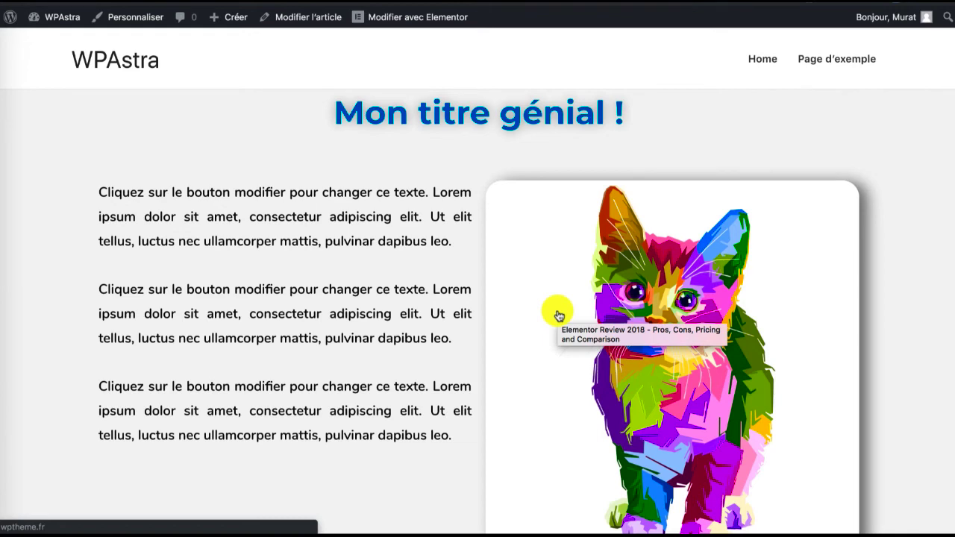
pyautogui.scroll(-6, 559, 316)
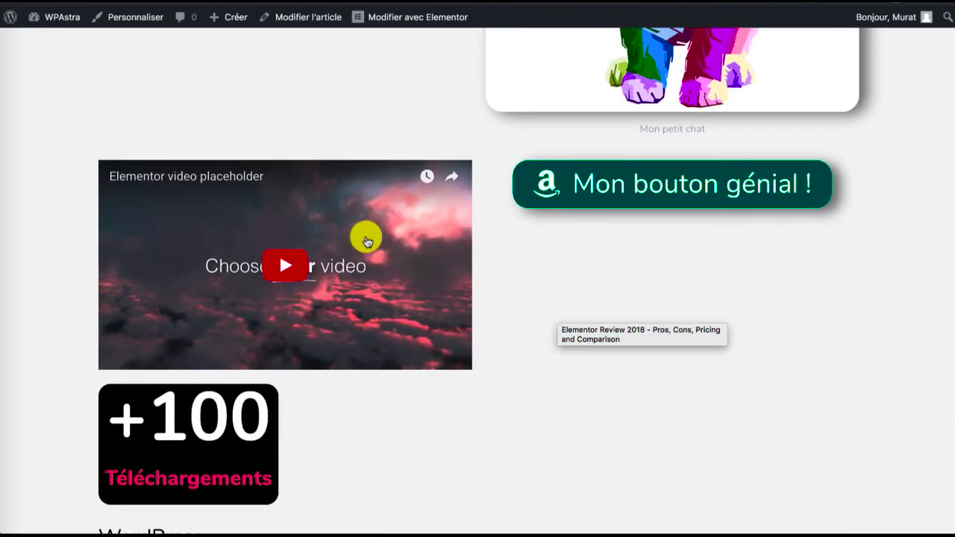
pyautogui.scroll(-4, 580, 224)
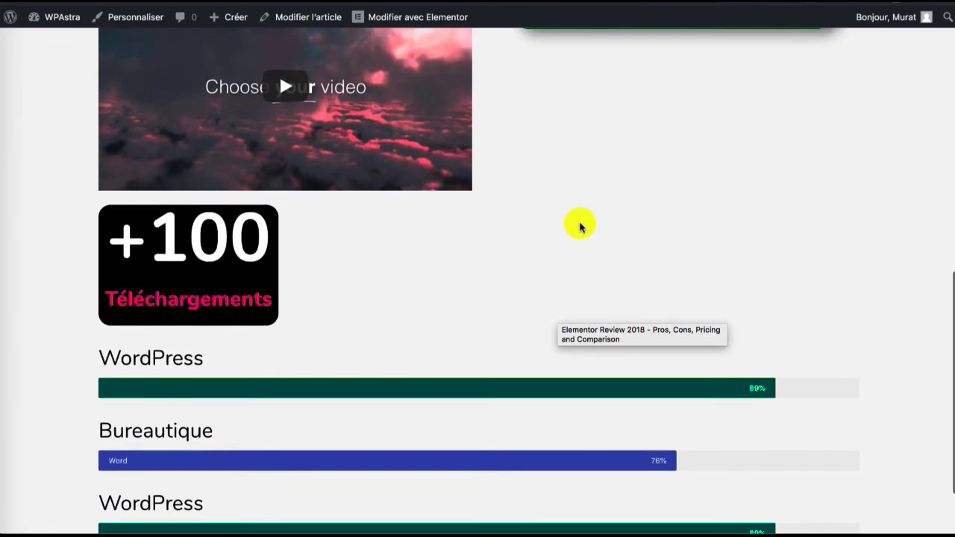
pyautogui.scroll(5, 580, 224)
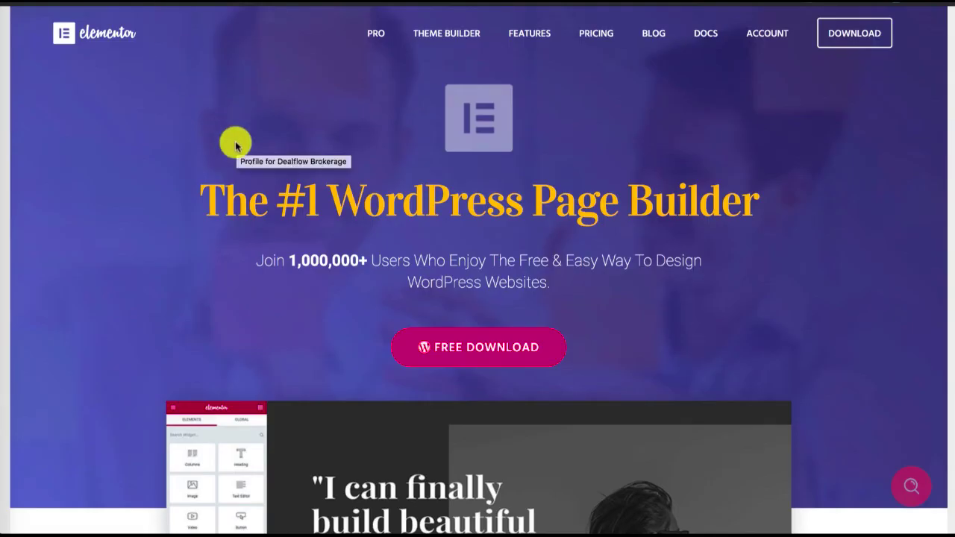
# On the Elementor website, open the Pro page and examine the widgets it offers
pyautogui.click(376, 34)
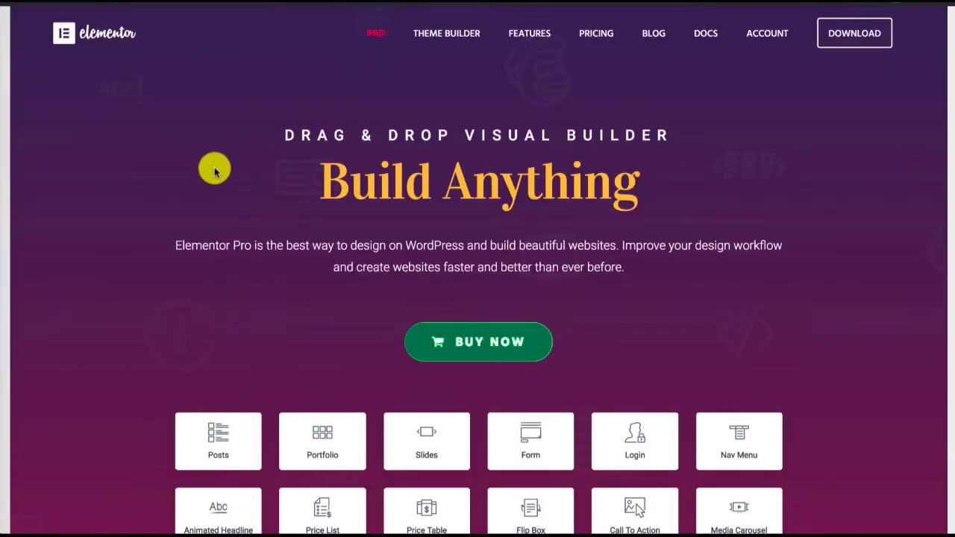
pyautogui.scroll(-2, 214, 168)
pyautogui.scroll(-3, 214, 171)
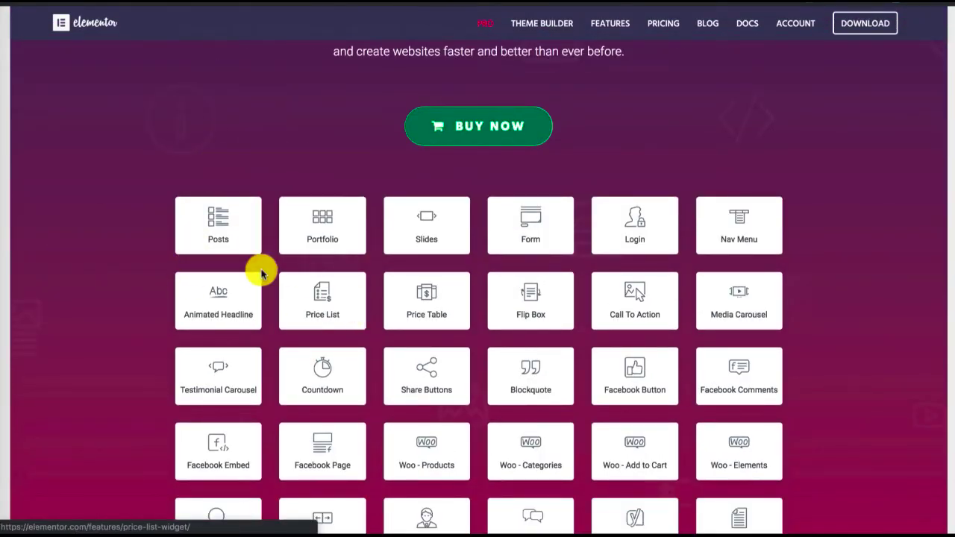
pyautogui.scroll(-1, 192, 226)
pyautogui.scroll(-1, 192, 228)
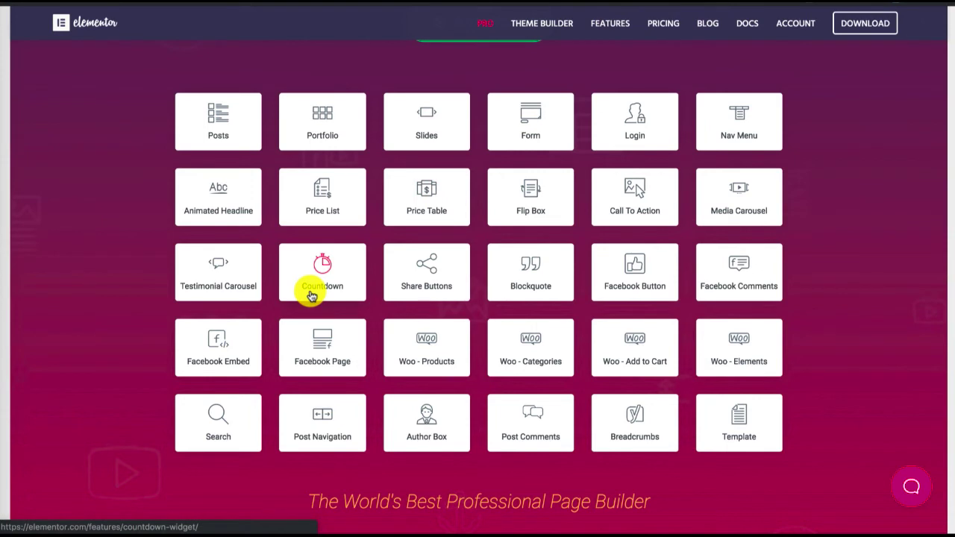
pyautogui.scroll(-1, 311, 296)
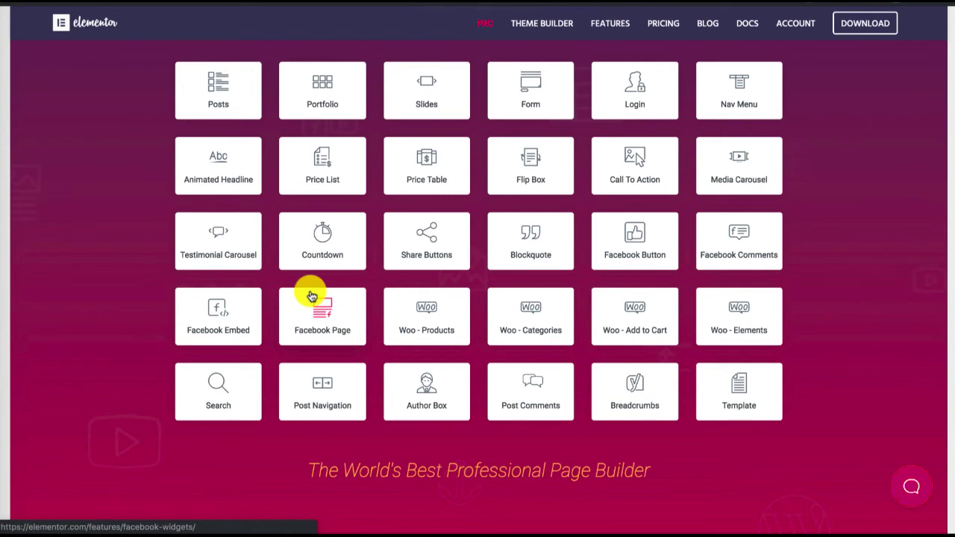
pyautogui.scroll(-2, 311, 296)
pyautogui.scroll(1, 311, 295)
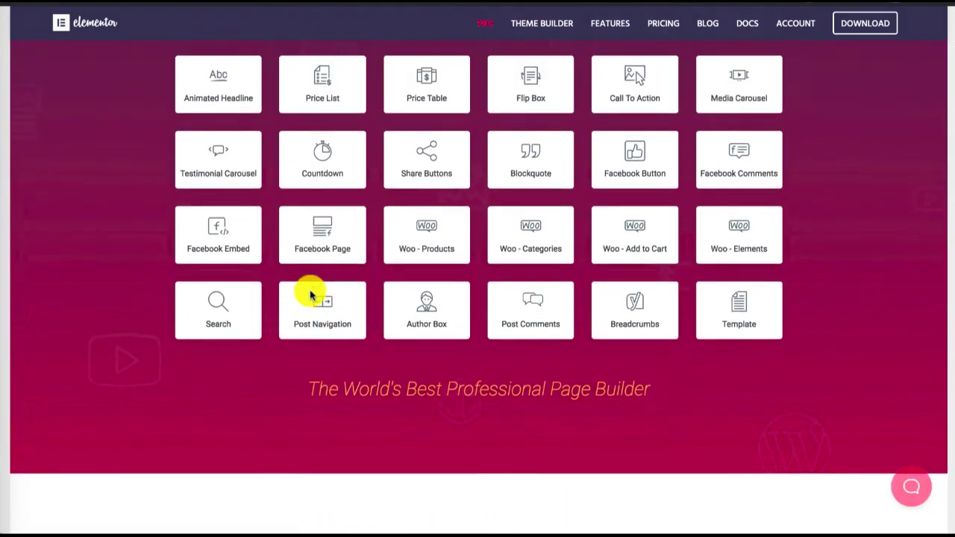
pyautogui.scroll(1, 311, 296)
pyautogui.scroll(1, 311, 296)
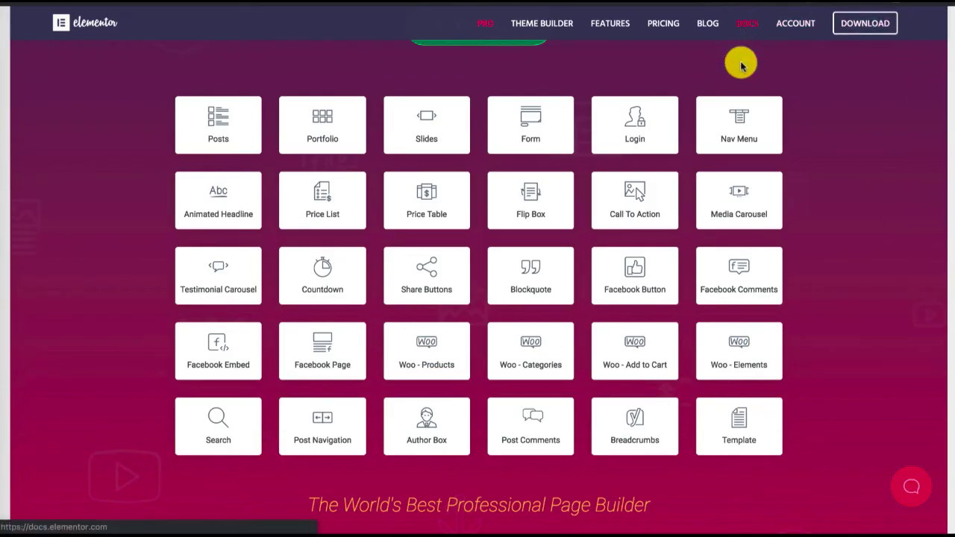
pyautogui.scroll(5, 864, 183)
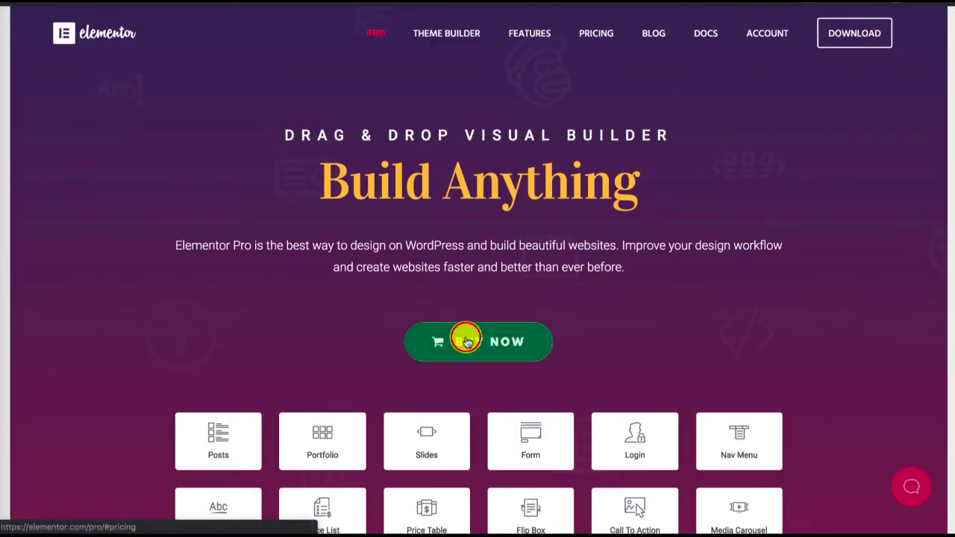
# Go to the Elementor Pro pricing section from its purchase link
pyautogui.click(466, 341)
pyautogui.scroll(5, 465, 336)
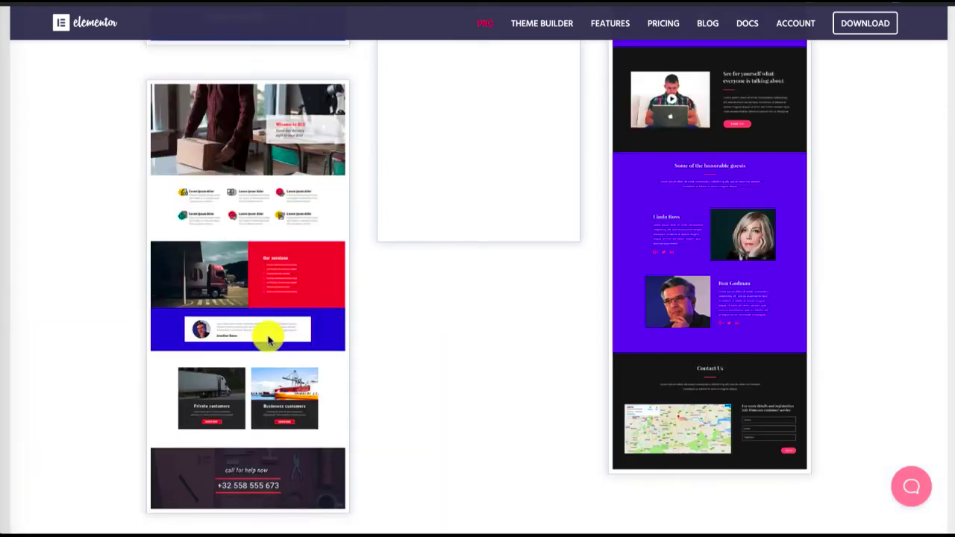
pyautogui.scroll(-10, 268, 340)
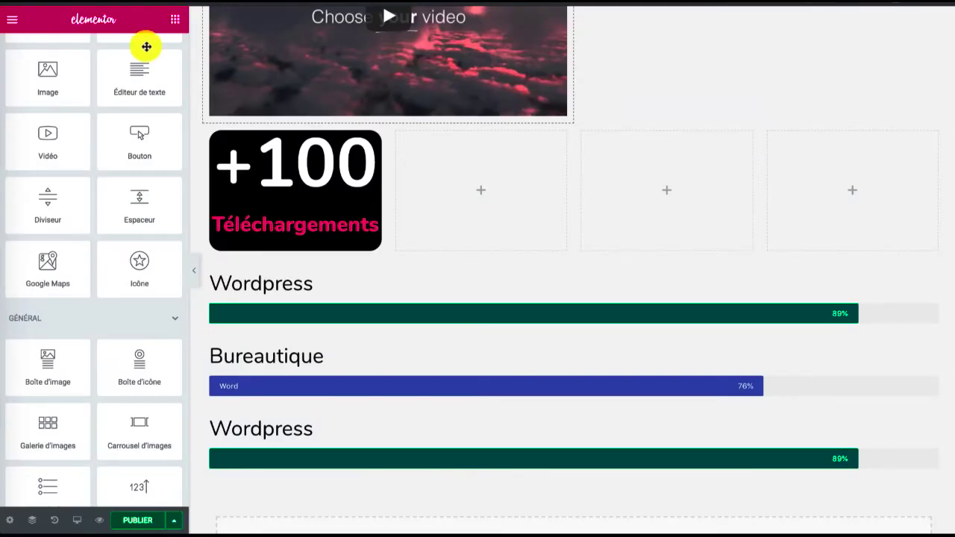
# Switch to the WordPress dashboard, view the page for adding extensions and return to the installed extensions
pyautogui.click(173, 29)
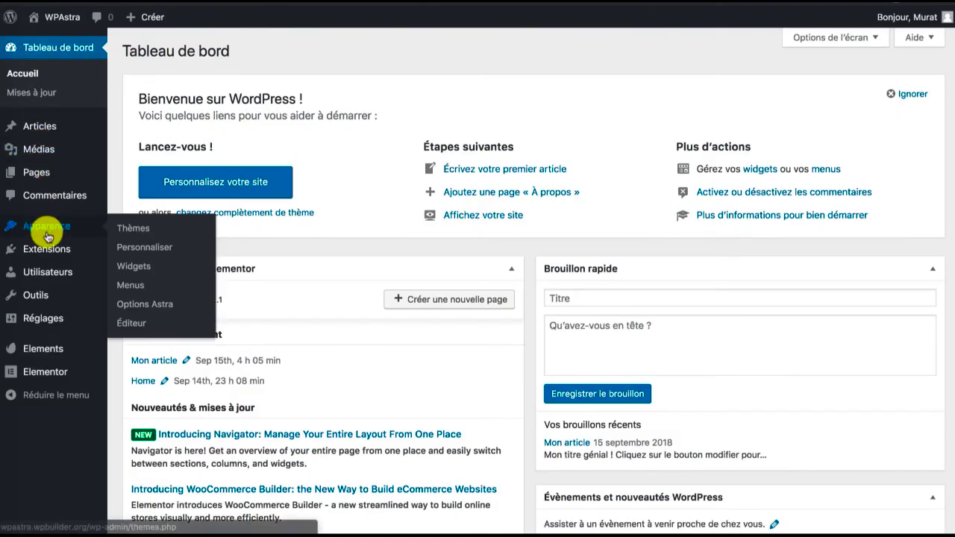
pyautogui.click(41, 248)
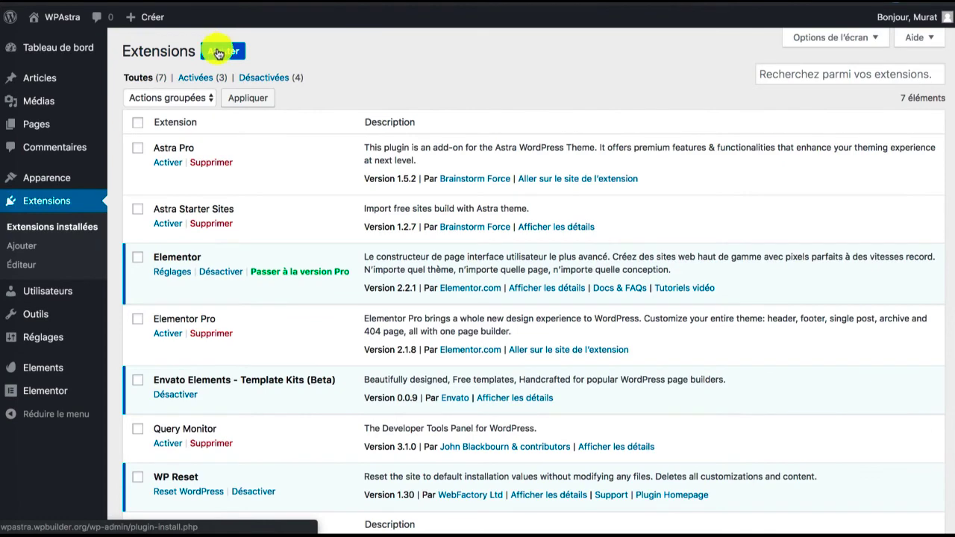
pyautogui.click(216, 53)
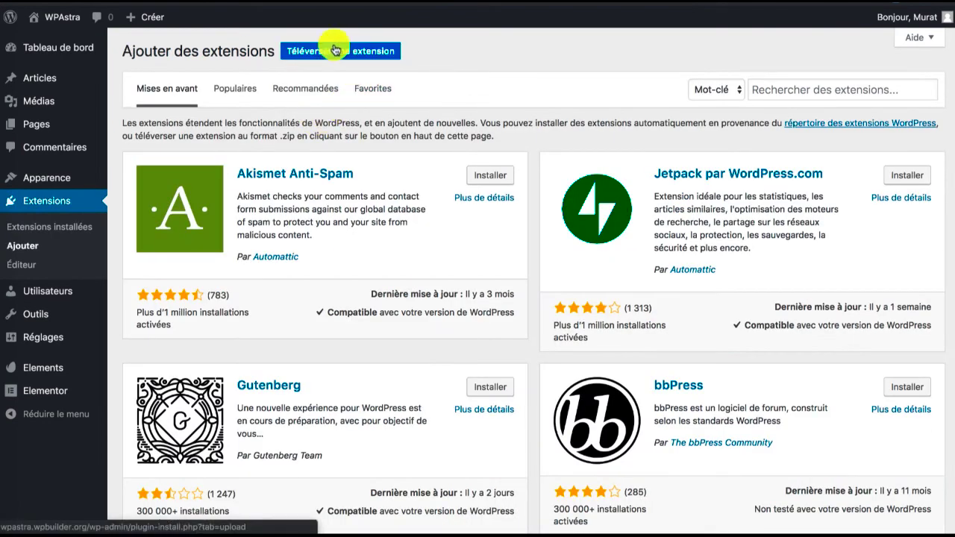
pyautogui.click(25, 248)
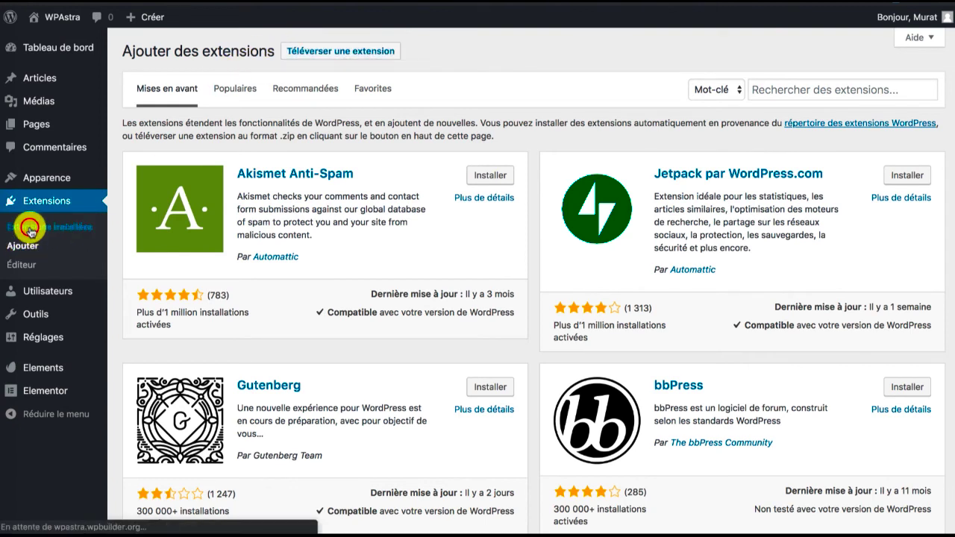
pyautogui.click(31, 227)
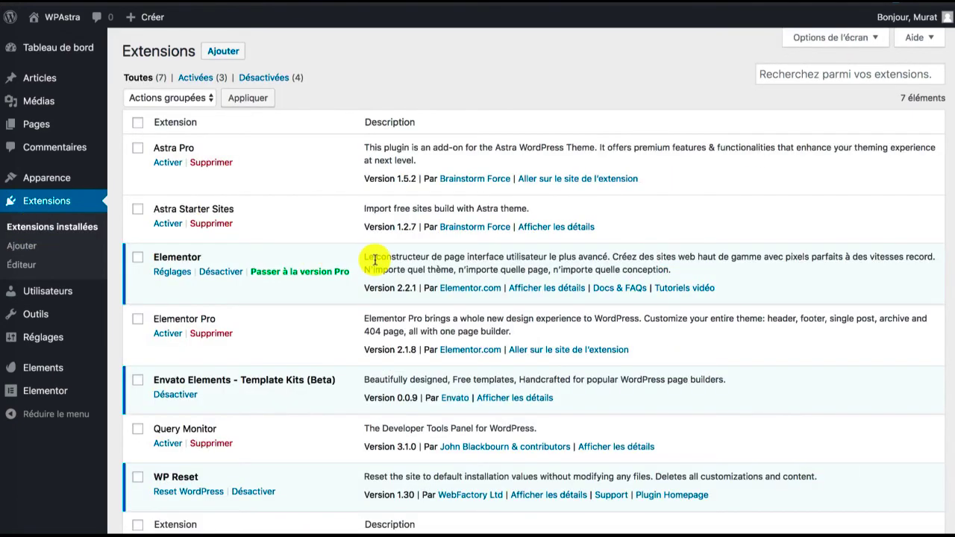
# Activate the Elementor Pro extension in the list of installed extensions
pyautogui.scroll(-2, 373, 261)
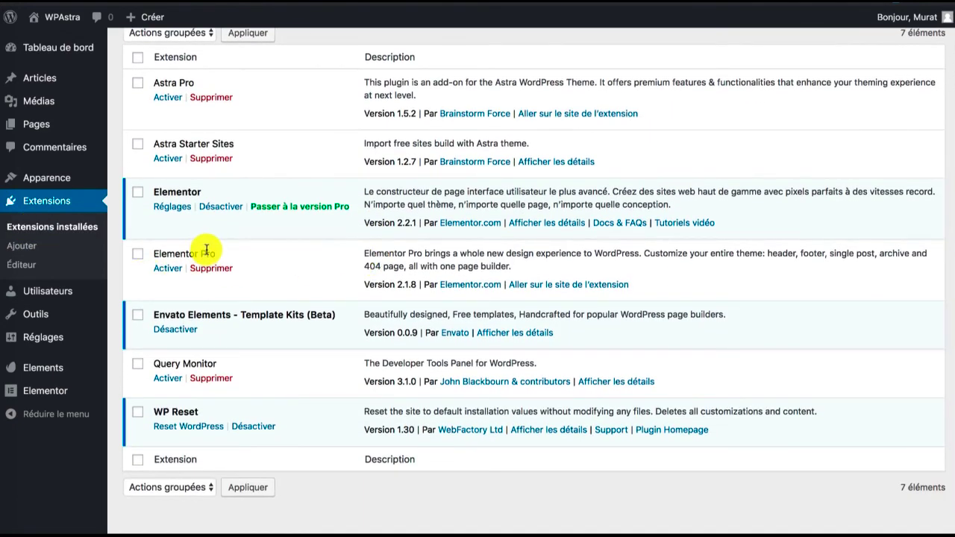
pyautogui.click(168, 270)
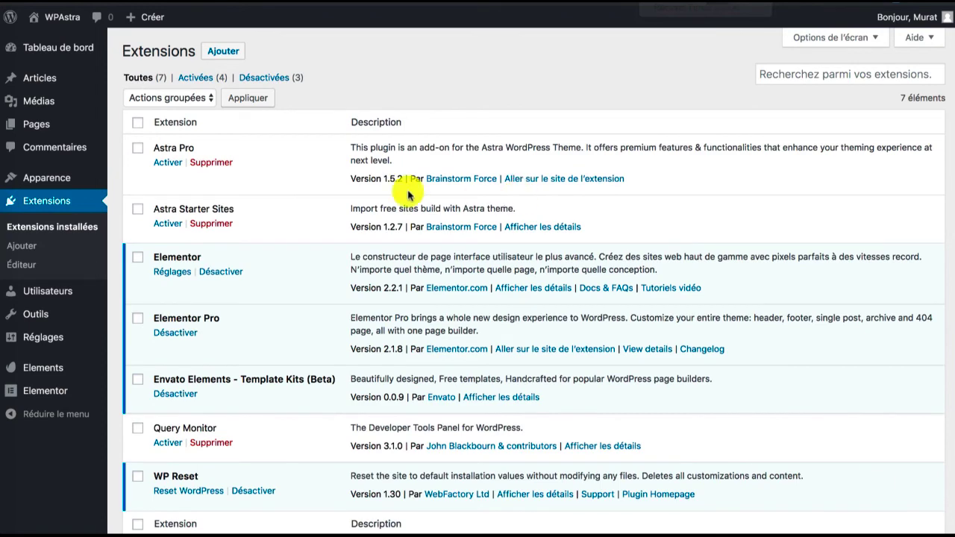
pyautogui.scroll(-1, 284, 287)
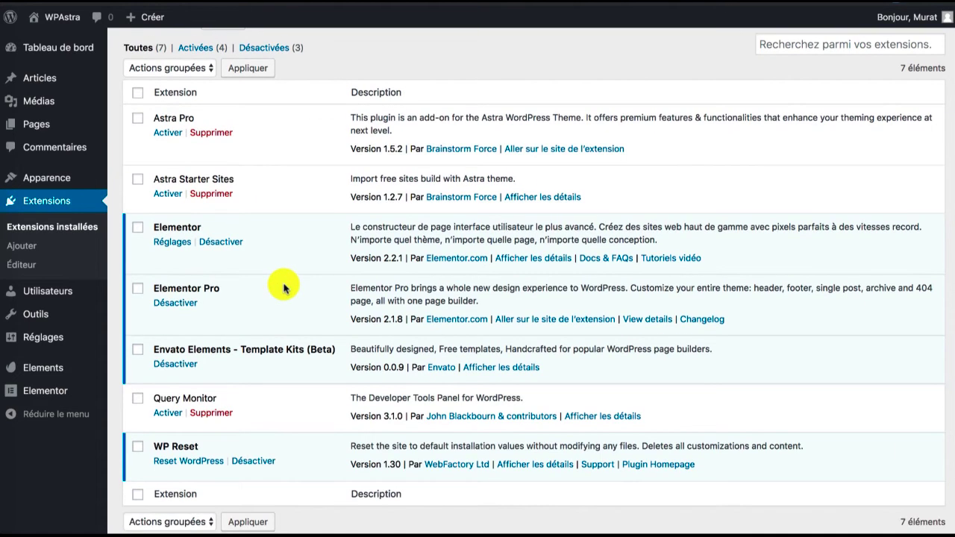
pyautogui.scroll(1, 709, 179)
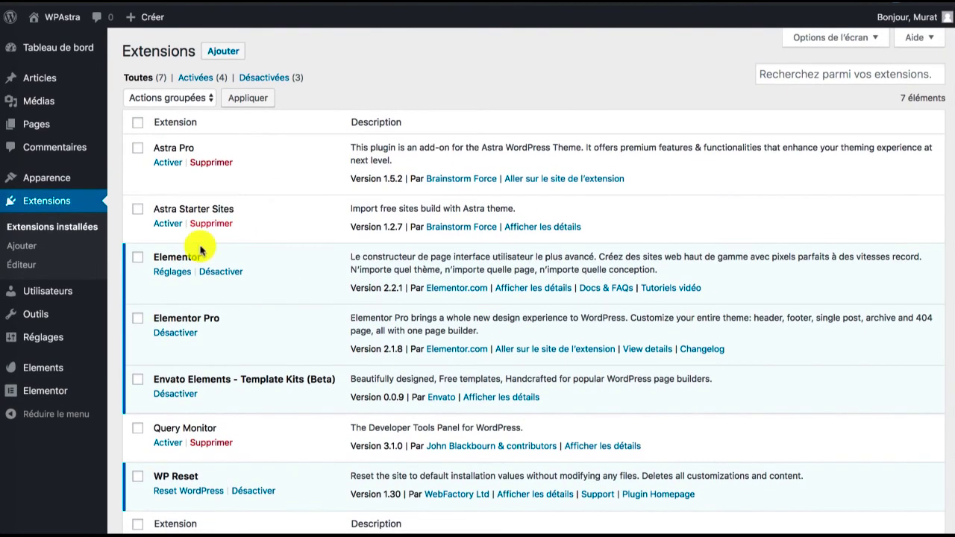
pyautogui.moveTo(22, 384)
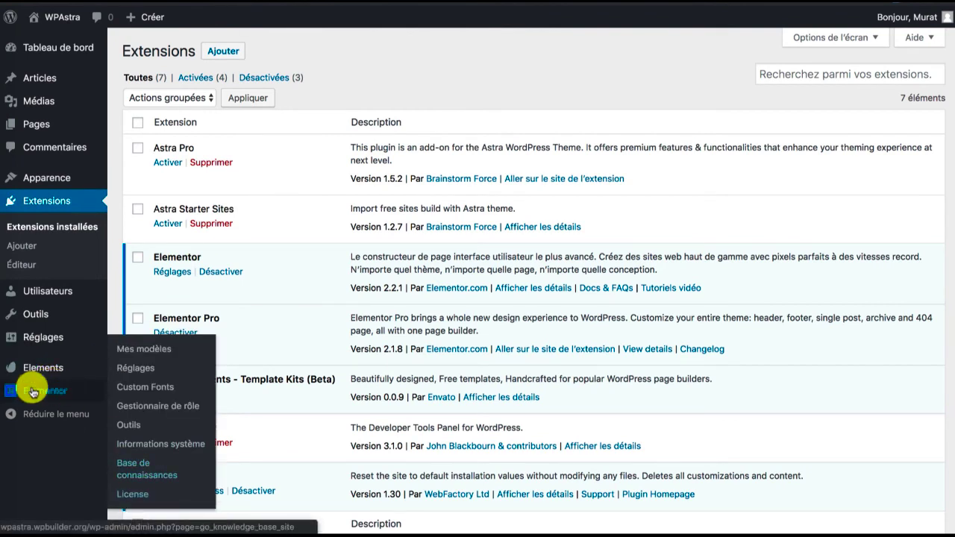
# View the Elementor license settings and the page of saved Elementor templates
pyautogui.moveTo(34, 402)
pyautogui.click(128, 494)
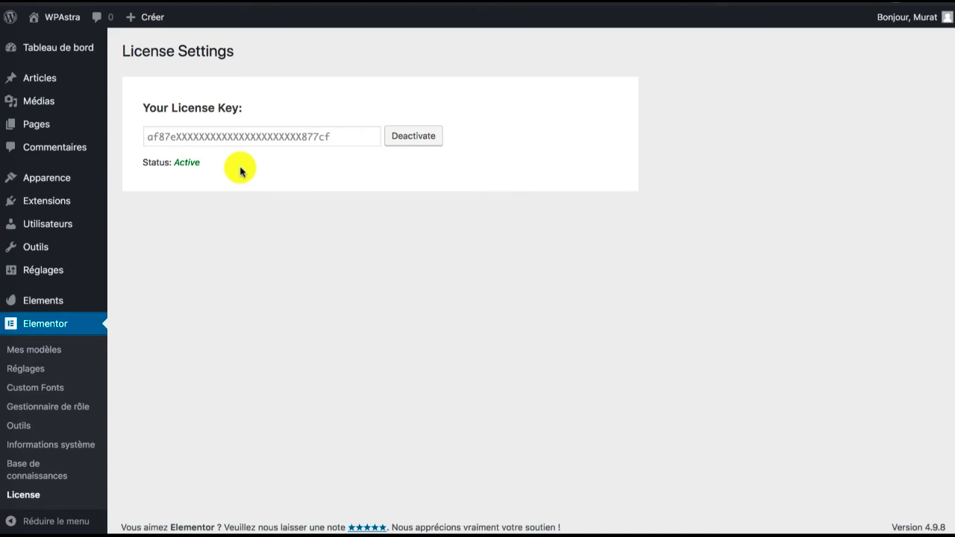
pyautogui.click(63, 323)
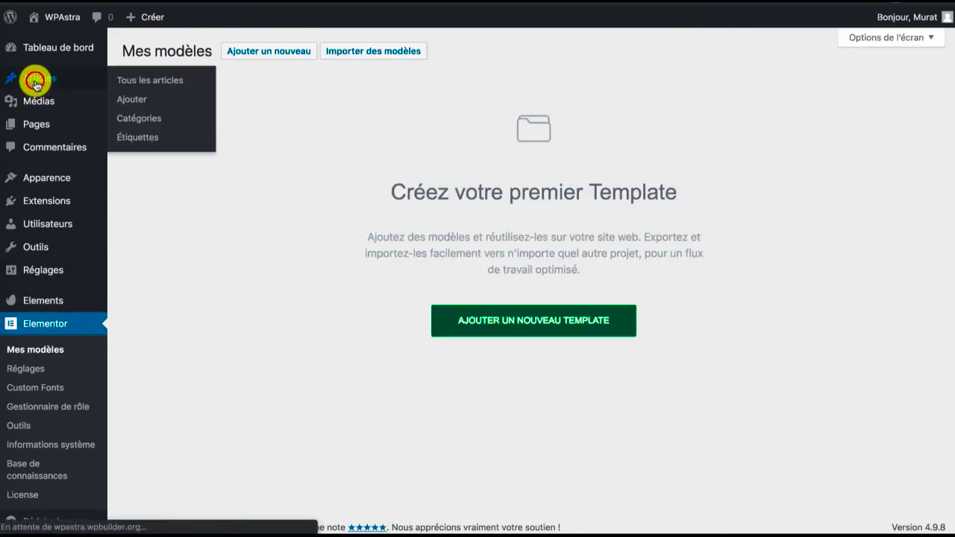
# Open the draft post "Mon article" from the list of posts in the Elementor editor
pyautogui.click(36, 86)
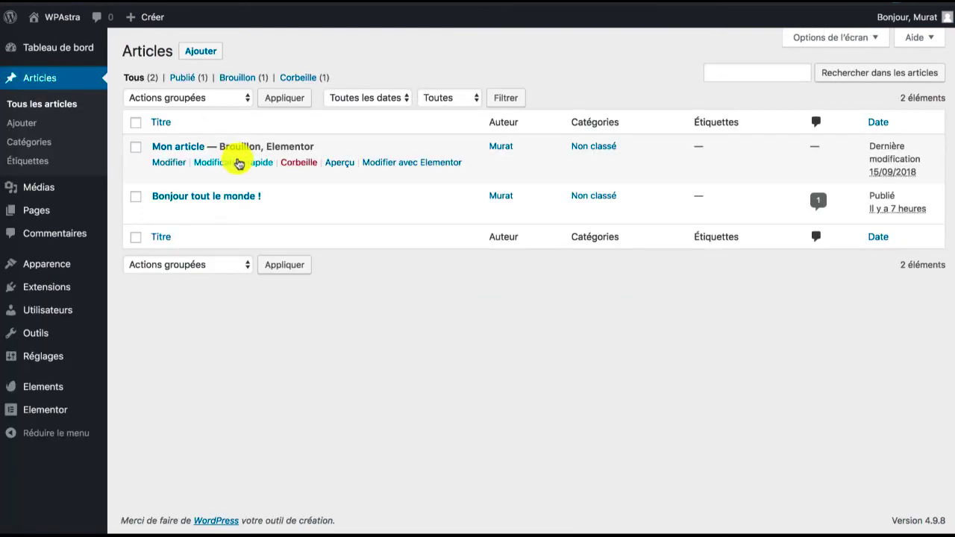
pyautogui.click(182, 148)
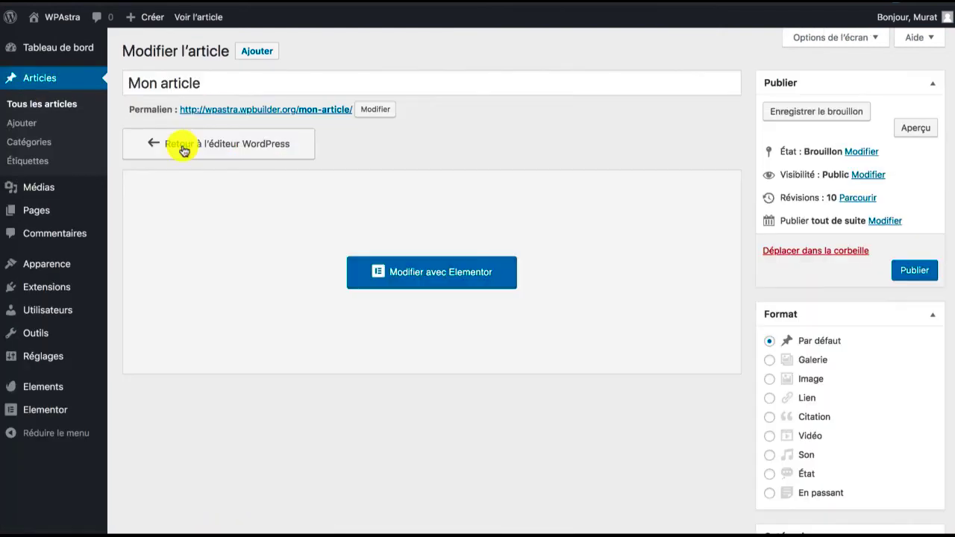
pyautogui.click(456, 270)
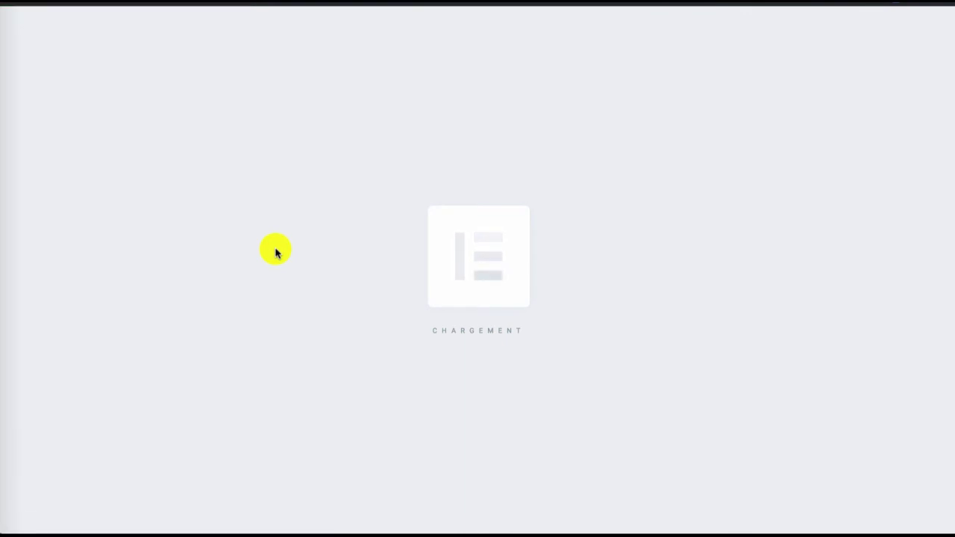
# Add the Pro widget Animated Headline directly below the title "Mon titre génial !" and delete the section containing that title
pyautogui.scroll(-5, 142, 262)
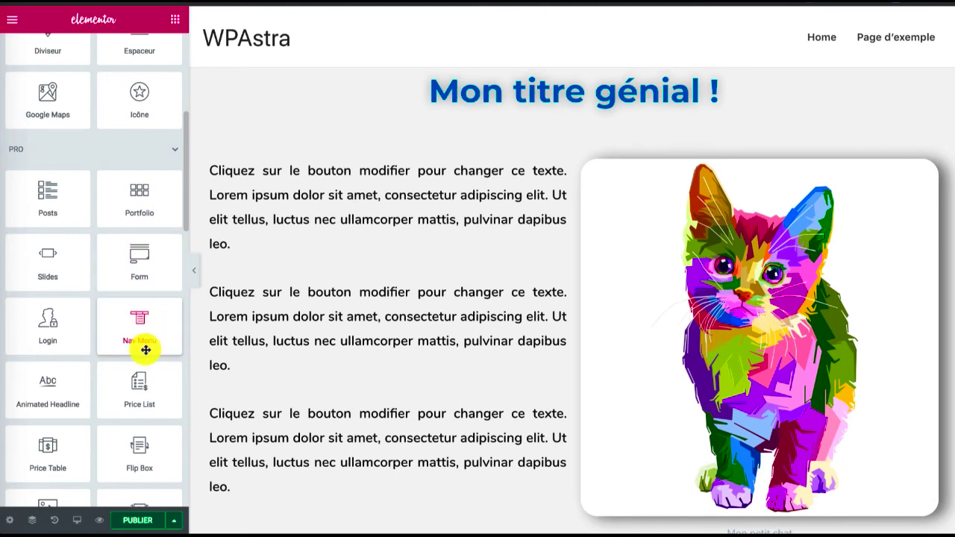
pyautogui.scroll(-2, 145, 348)
pyautogui.scroll(-5, 145, 351)
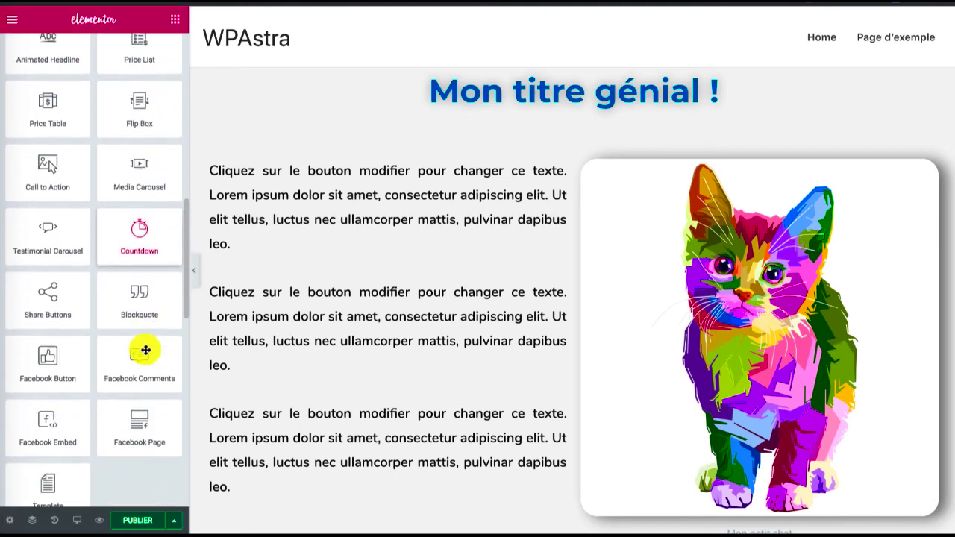
pyautogui.scroll(7, 146, 350)
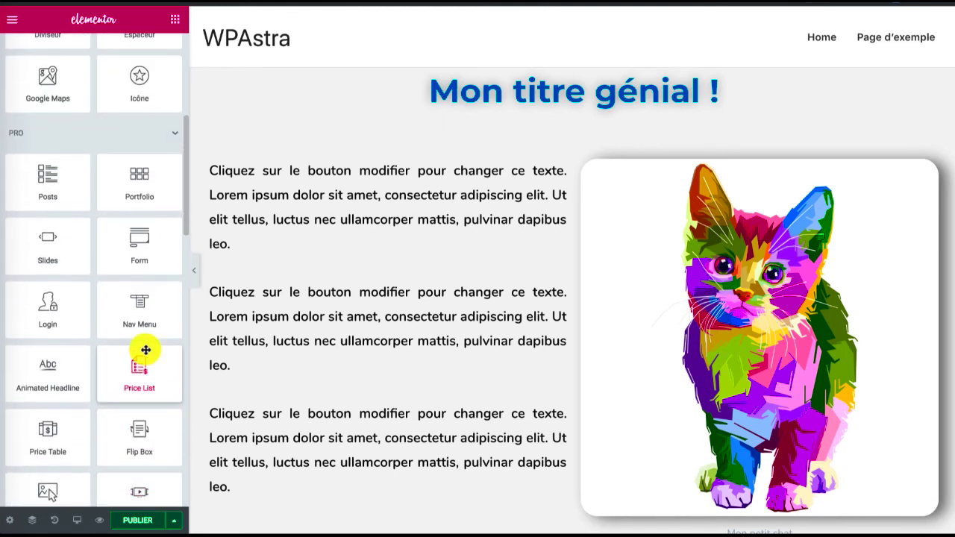
pyautogui.scroll(1, 146, 350)
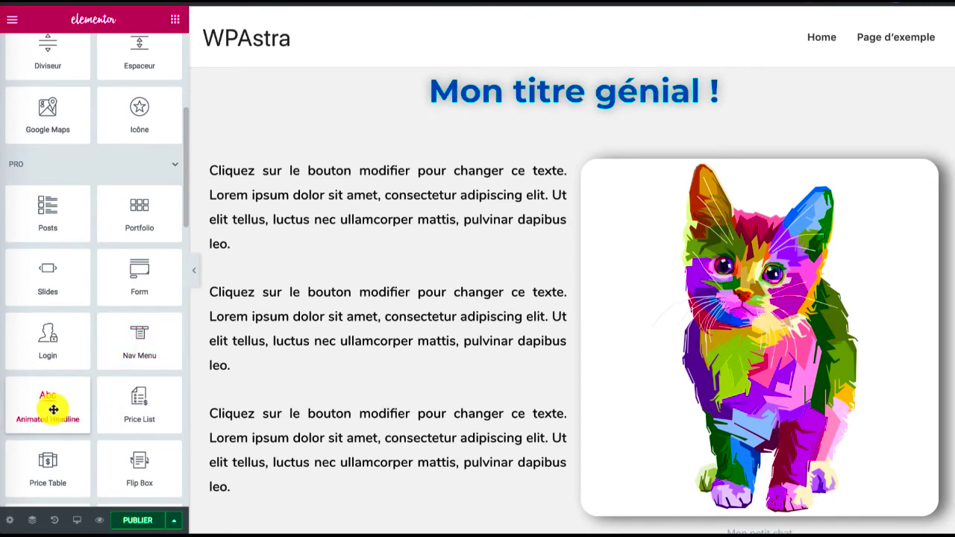
pyautogui.moveTo(54, 410); pyautogui.dragTo(519, 125)
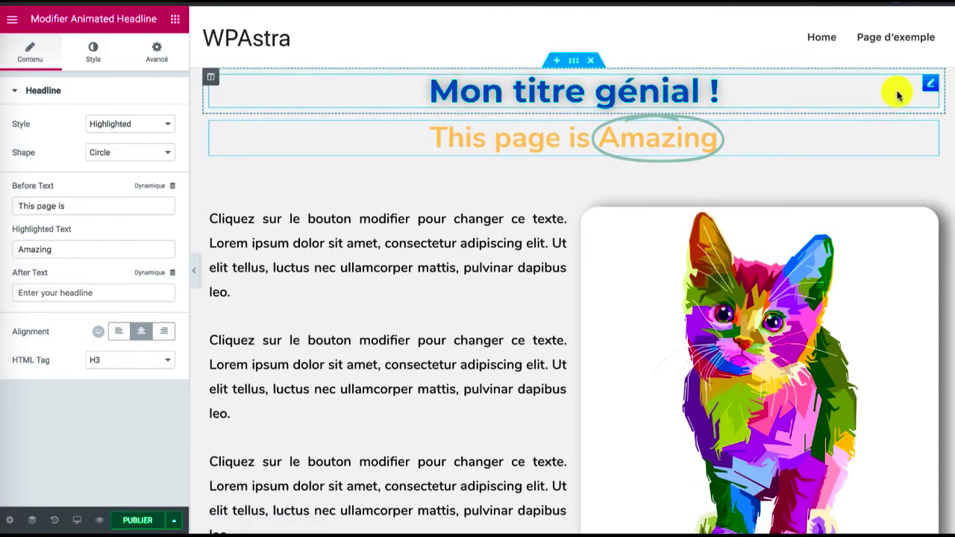
pyautogui.click(593, 63)
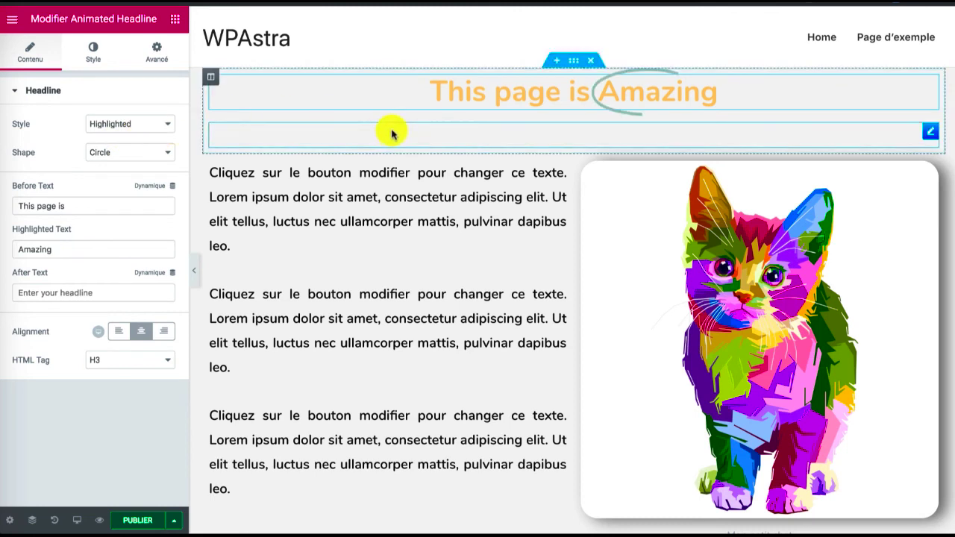
# Set the animated headline's style to Rotating
pyautogui.click(116, 124)
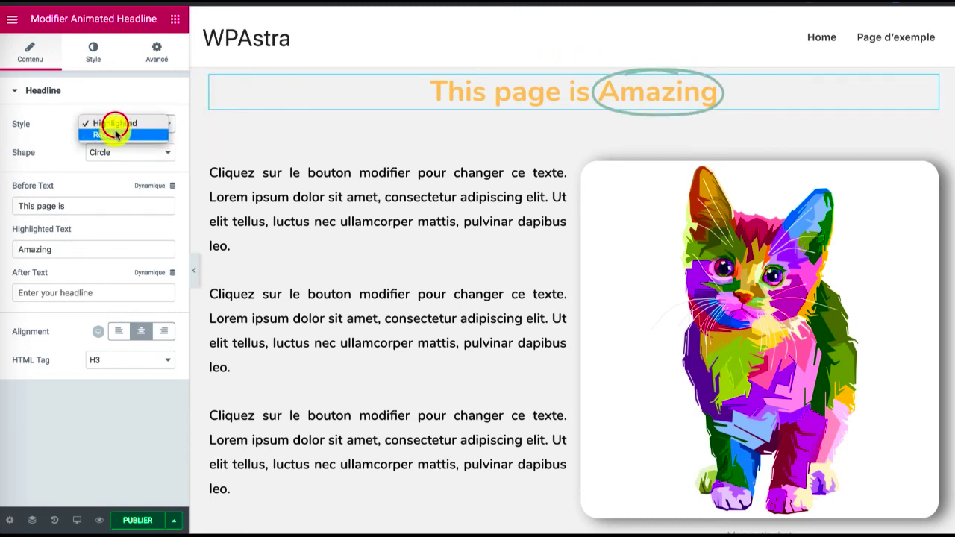
pyautogui.click(112, 135)
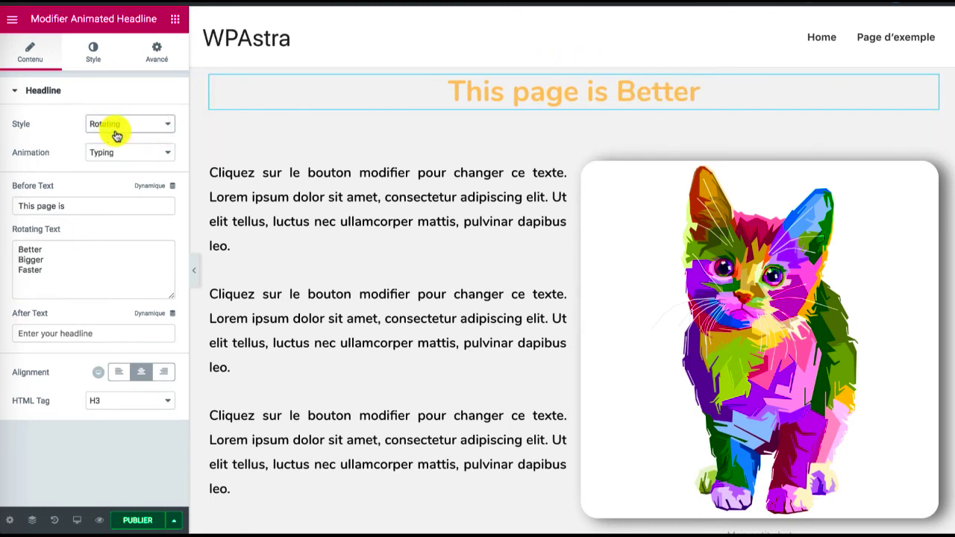
pyautogui.click(116, 128)
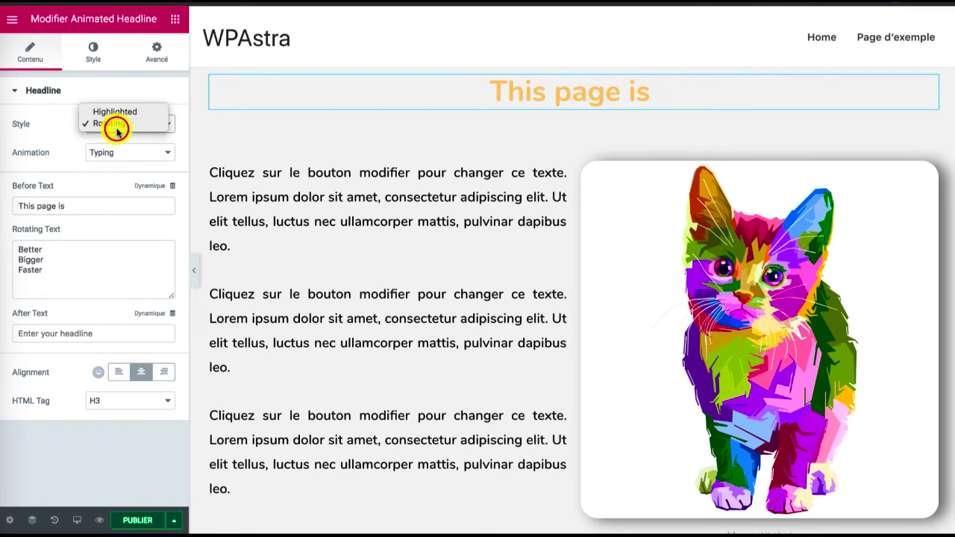
pyautogui.click(55, 136)
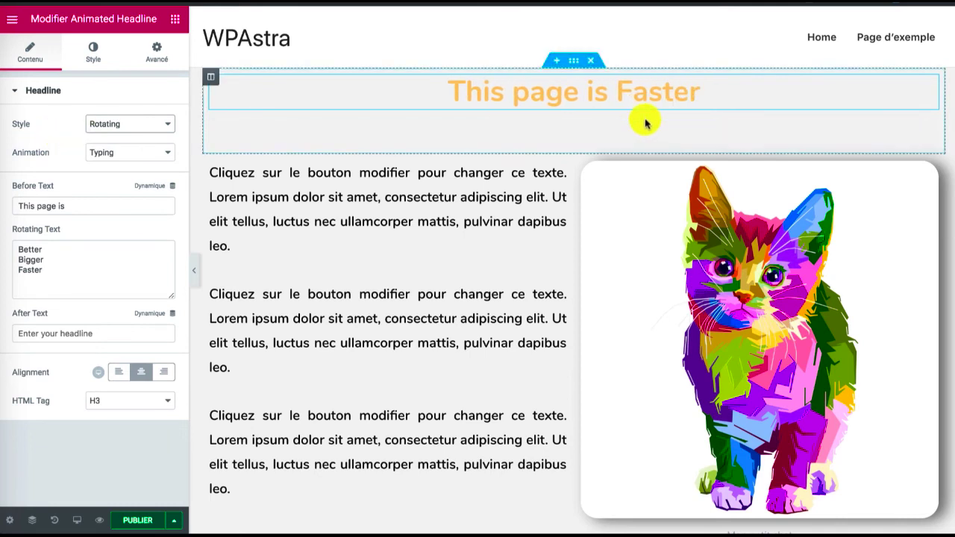
# Replace the text before the animated words with "Ma page est"
pyautogui.tripleClick(82, 207)
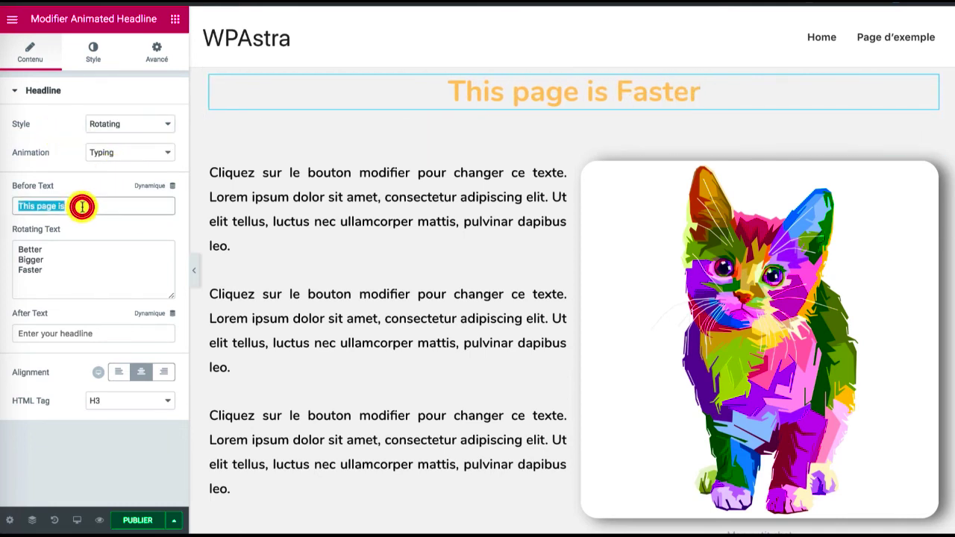
pyautogui.write('Ma ')
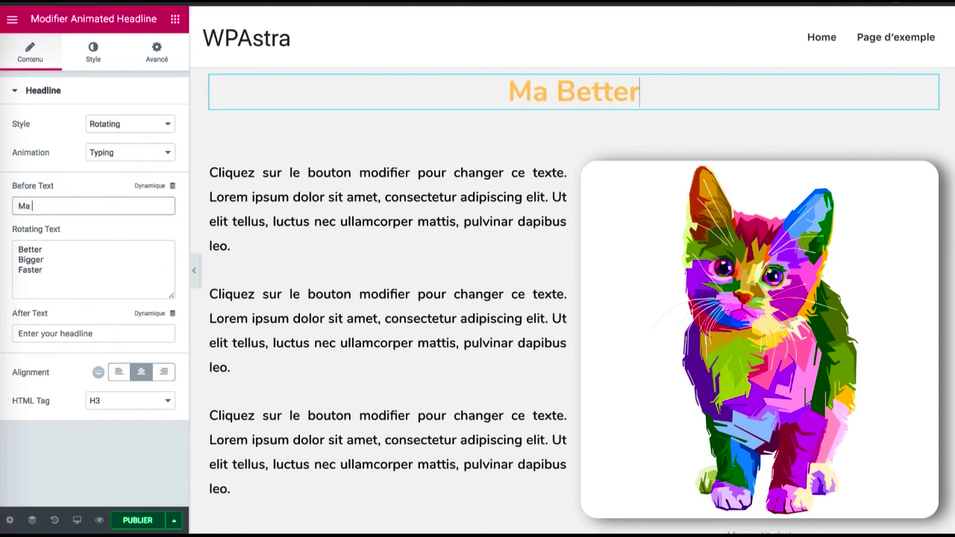
pyautogui.write('page est')
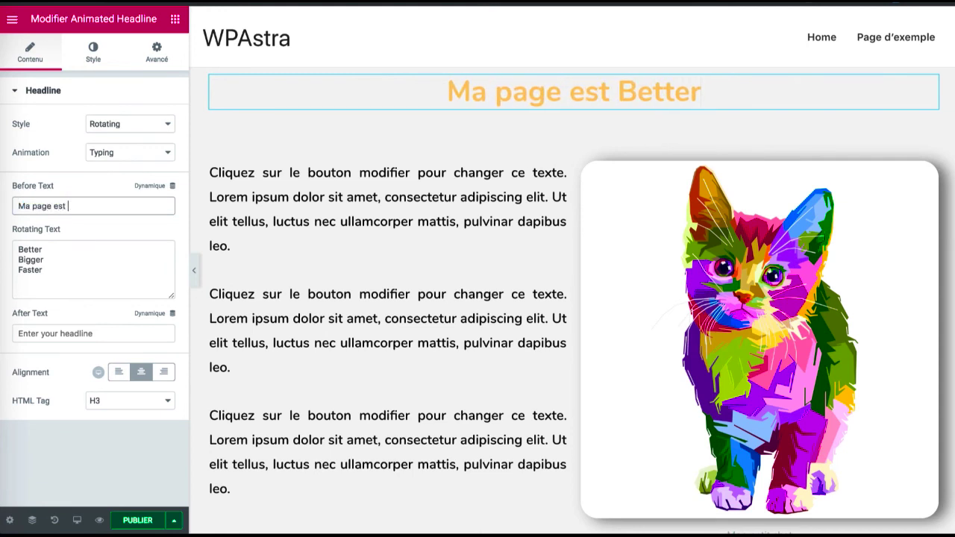
# Replace the headline's rotating words with "trop cool", "géniale" and "sublime", each on its own line
pyautogui.moveTo(47, 271); pyautogui.dragTo(2, 232)
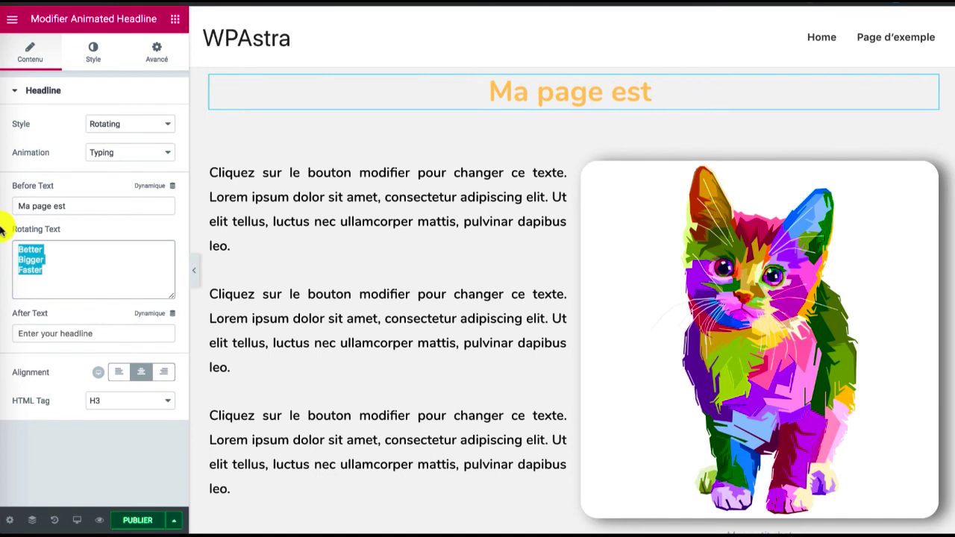
pyautogui.write('tr')
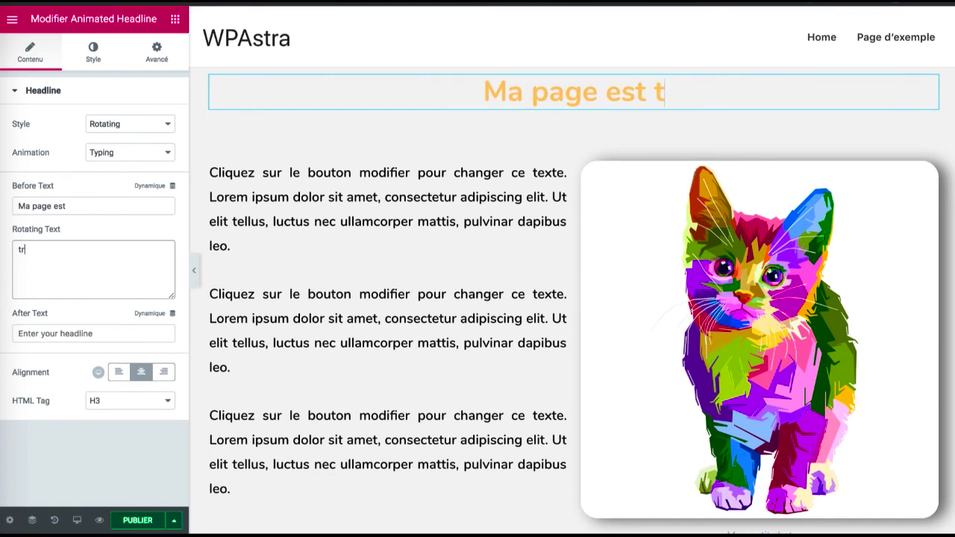
pyautogui.write('op cool')
pyautogui.press('Return')
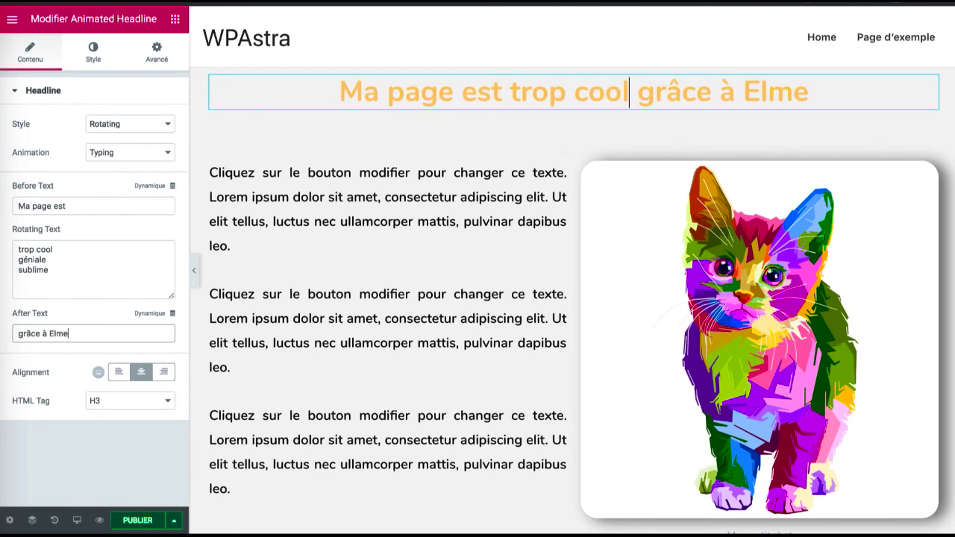
# Complete the text after the rotating words so it reads "grâce à Elementor"
pyautogui.write('nt')
pyautogui.press('BackSpace')
pyautogui.press('BackSpace')
pyautogui.press('BackSpace')
pyautogui.press('BackSpace')
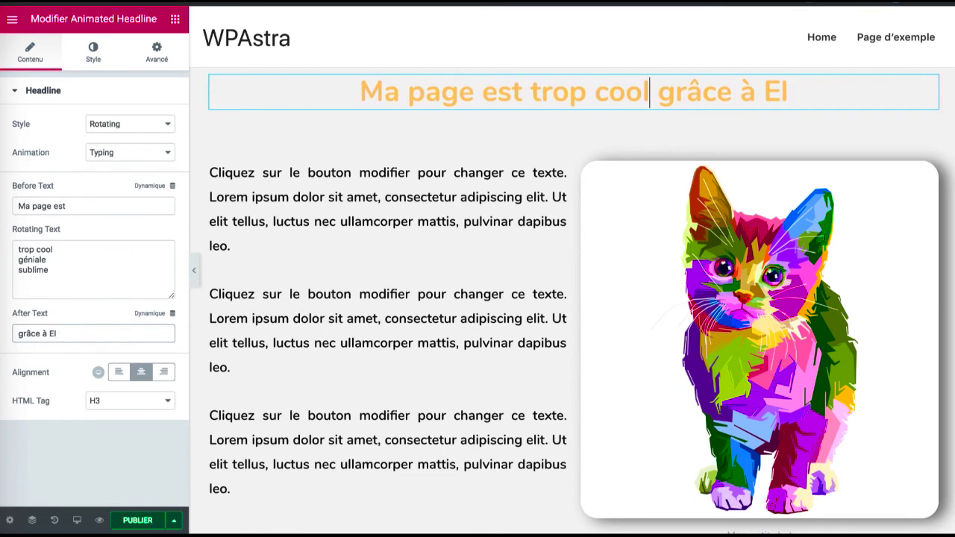
pyautogui.write('emeno')
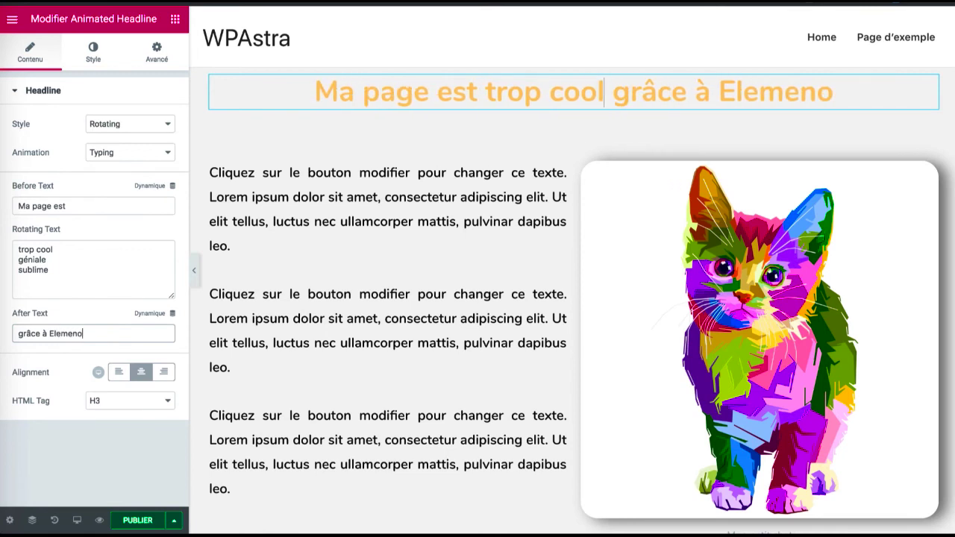
pyautogui.write('tr')
pyautogui.press('BackSpace')
pyautogui.press('BackSpace')
pyautogui.press('BackSpace')
pyautogui.press('BackSpace')
pyautogui.write('t')
pyautogui.press('BackSpace')
pyautogui.write('ntor')
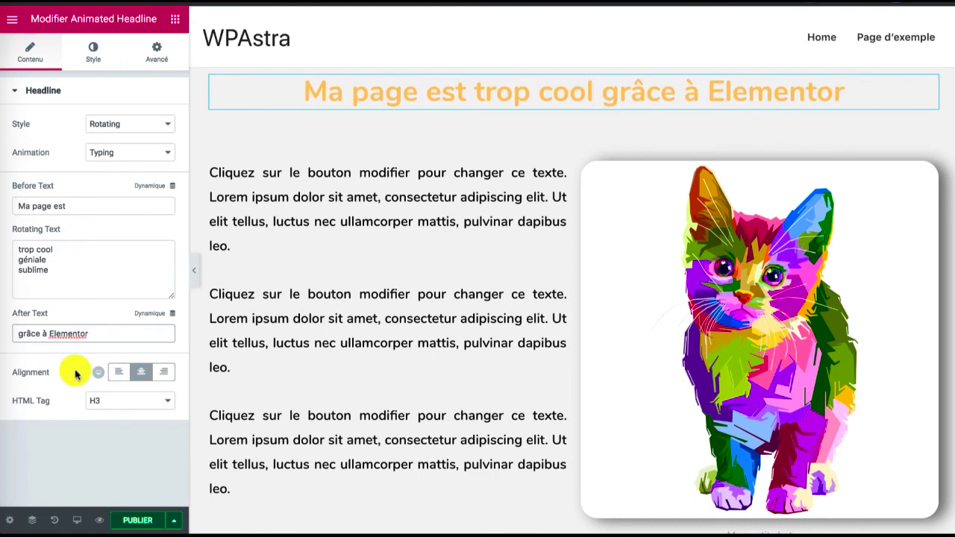
# Center the animated headline and set its HTML tag to H1
pyautogui.click(116, 372)
pyautogui.click(139, 372)
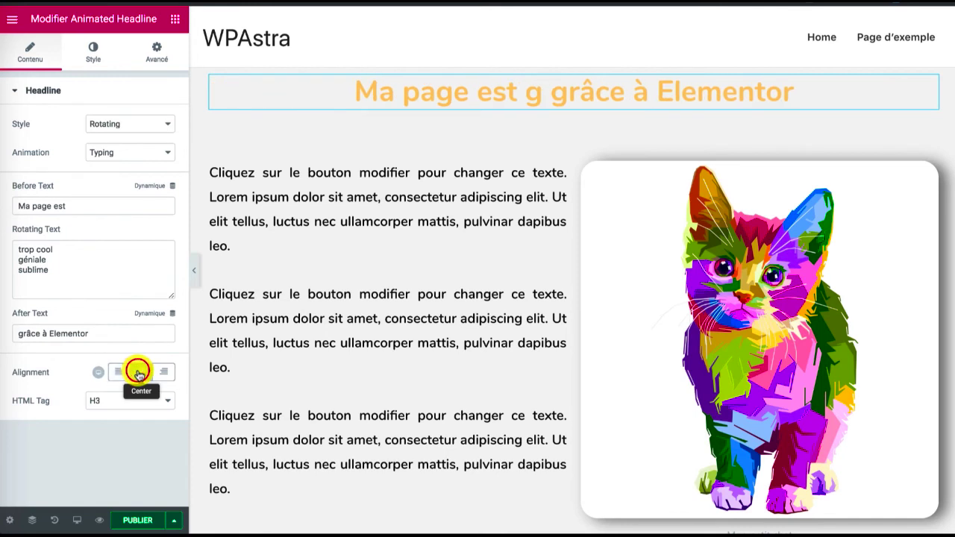
pyautogui.click(106, 401)
pyautogui.click(107, 380)
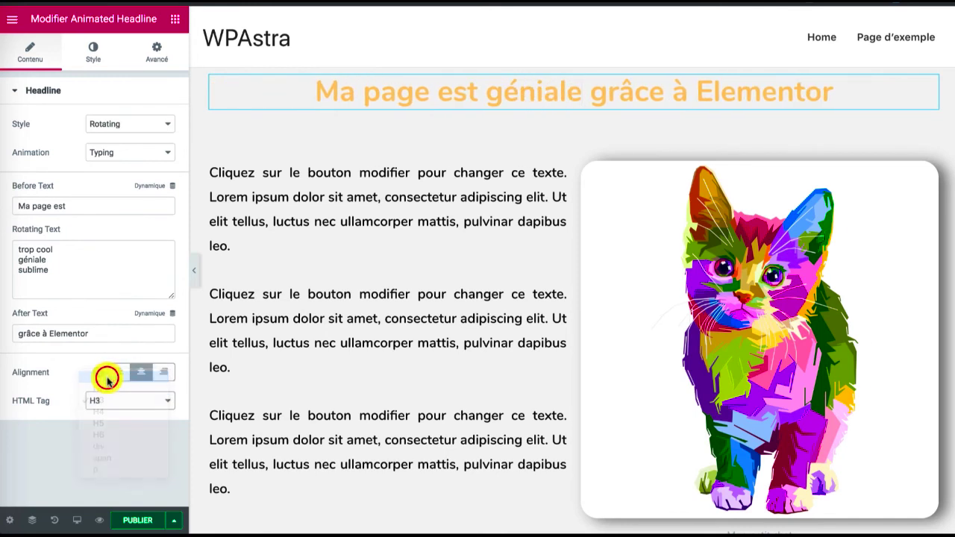
# Set the text color of the headline's fixed words to black, #000000
pyautogui.click(95, 47)
pyautogui.click(149, 125)
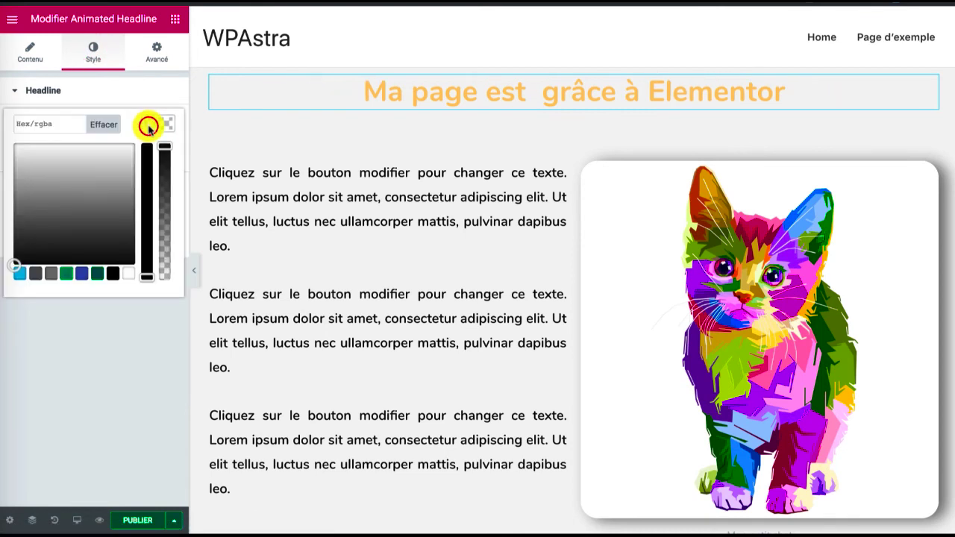
pyautogui.click(112, 274)
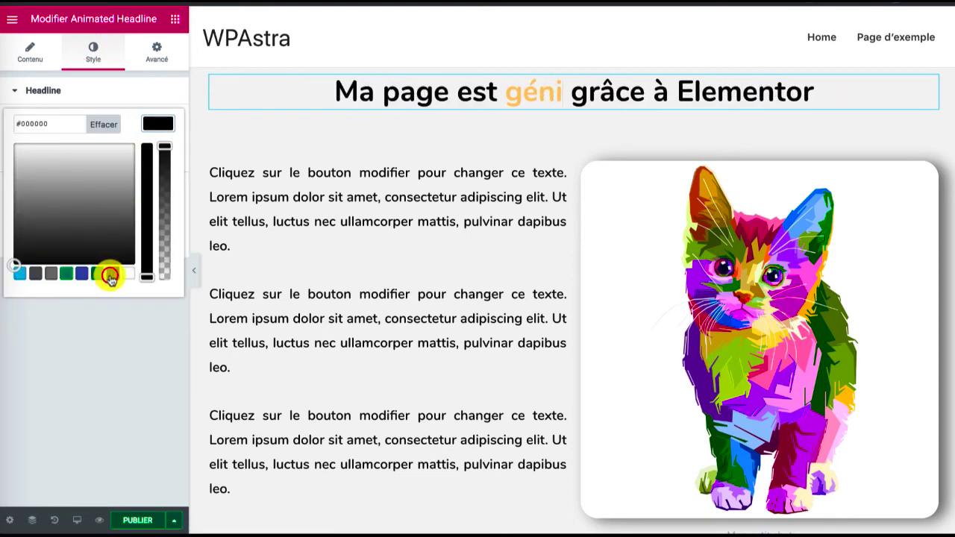
pyautogui.click(103, 124)
pyautogui.click(112, 274)
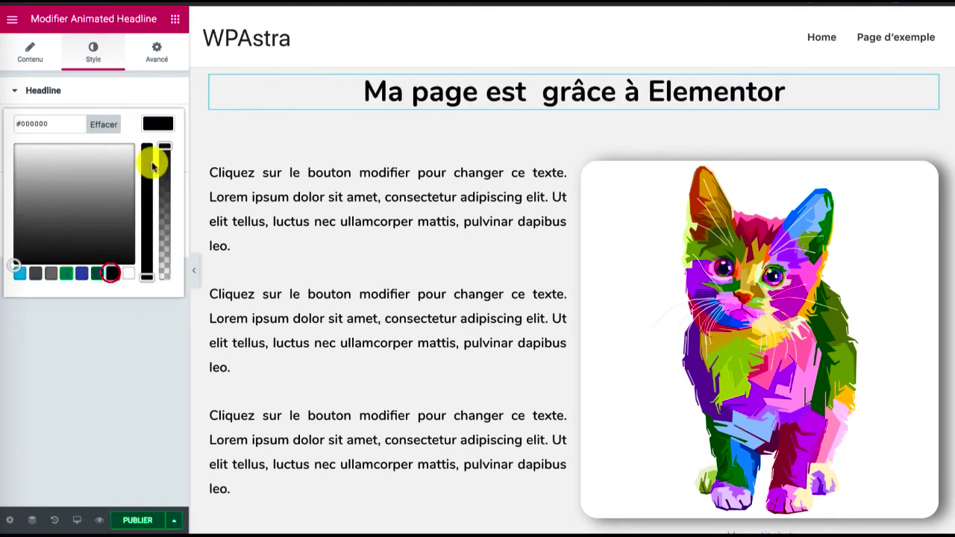
pyautogui.click(154, 122)
# Increase the font size in the headline's typography settings so the headline nearly fills the content width
pyautogui.click(149, 154)
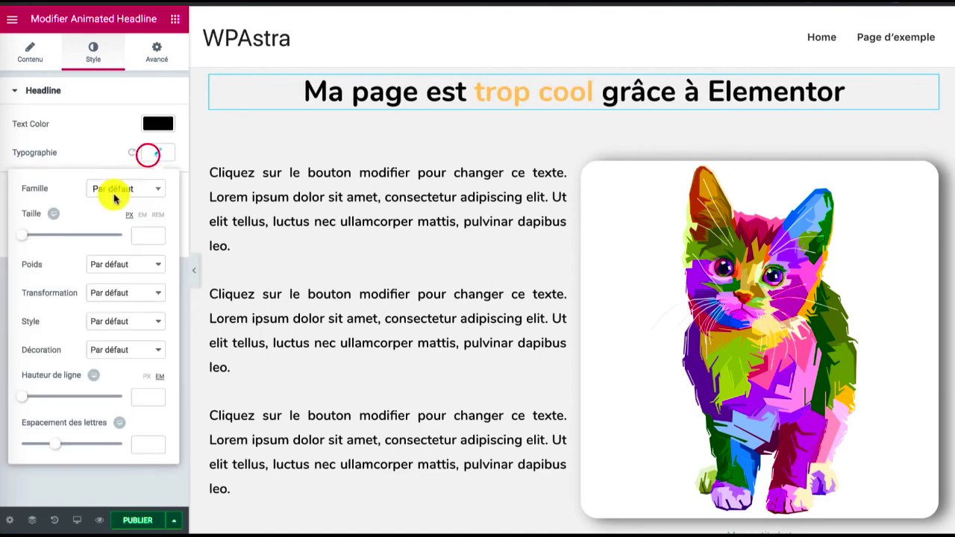
pyautogui.moveTo(19, 238); pyautogui.dragTo(47, 239)
pyautogui.click(158, 153)
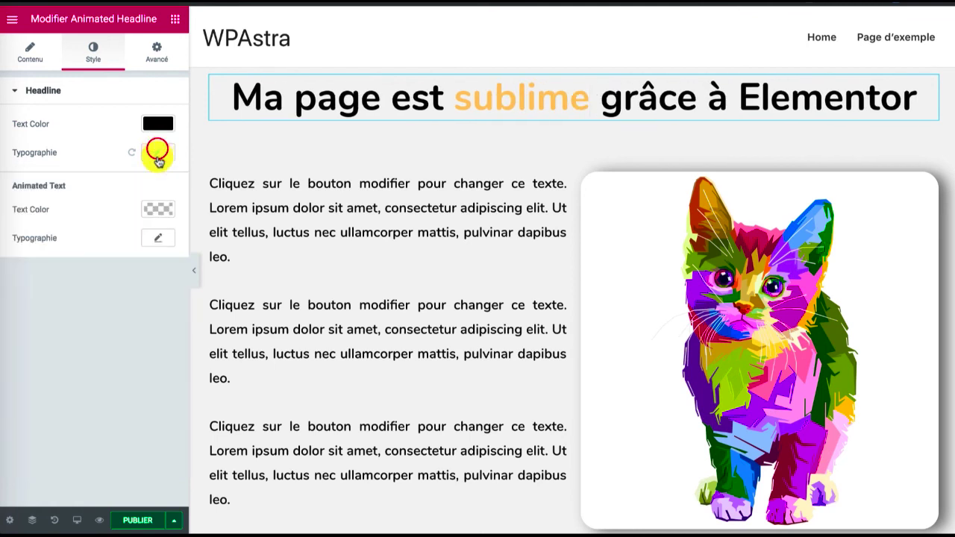
# Set the text color of the animated words to the pinkish red #f70041
pyautogui.click(154, 213)
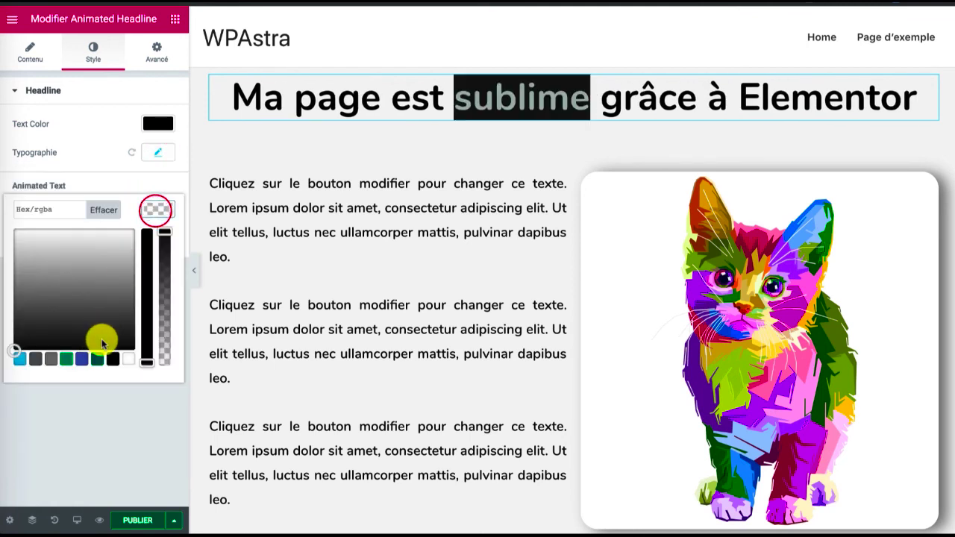
pyautogui.moveTo(105, 273); pyautogui.dragTo(145, 229)
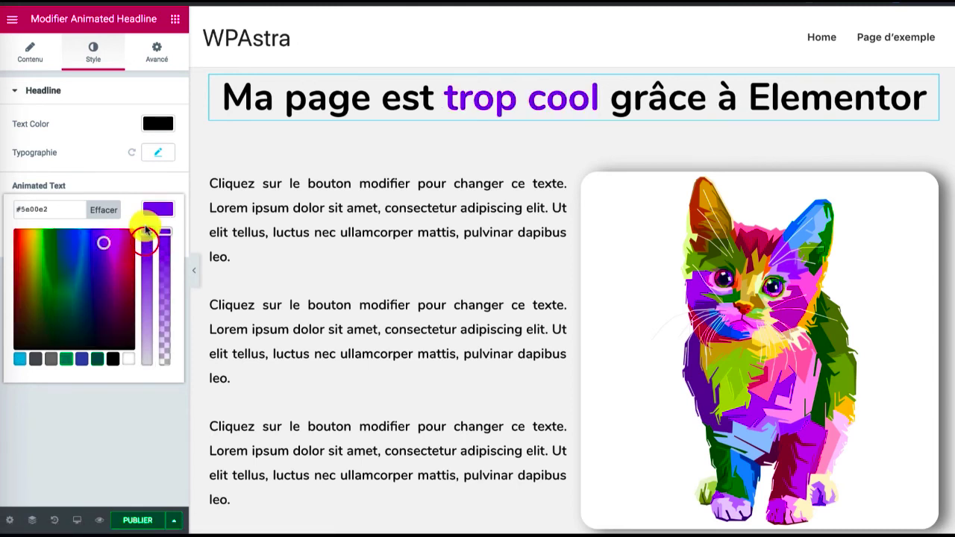
pyautogui.moveTo(96, 249); pyautogui.dragTo(152, 232)
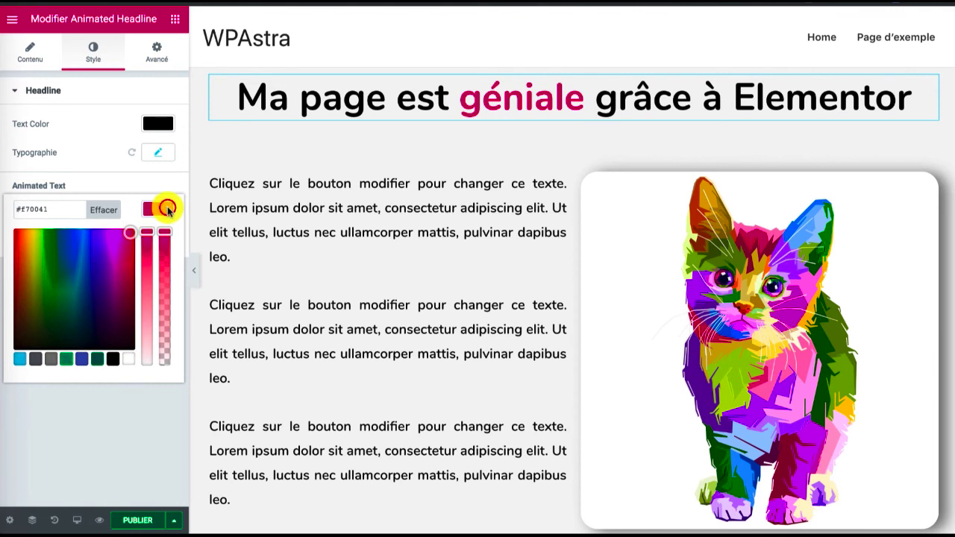
pyautogui.click(167, 209)
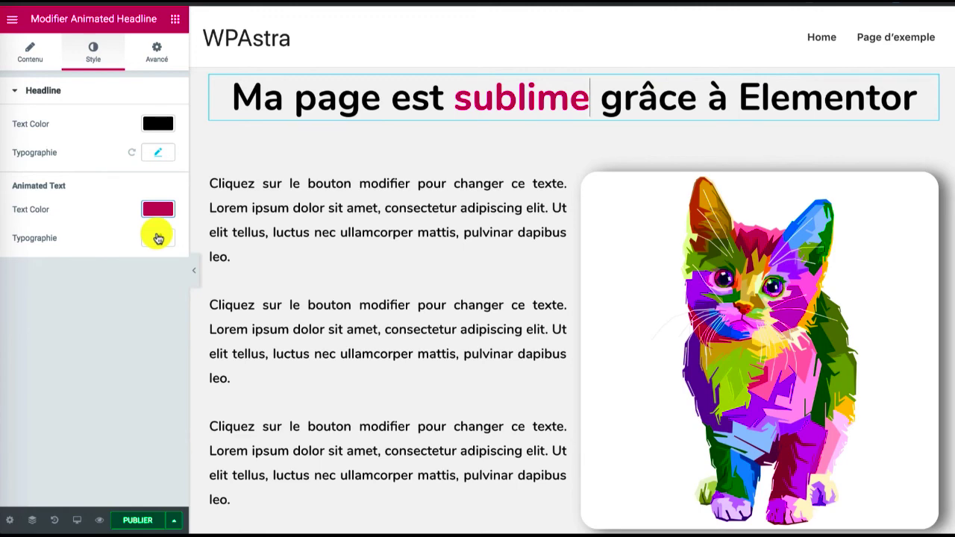
# Save the post as a draft and preview the page with its animated headline
pyautogui.click(363, 180)
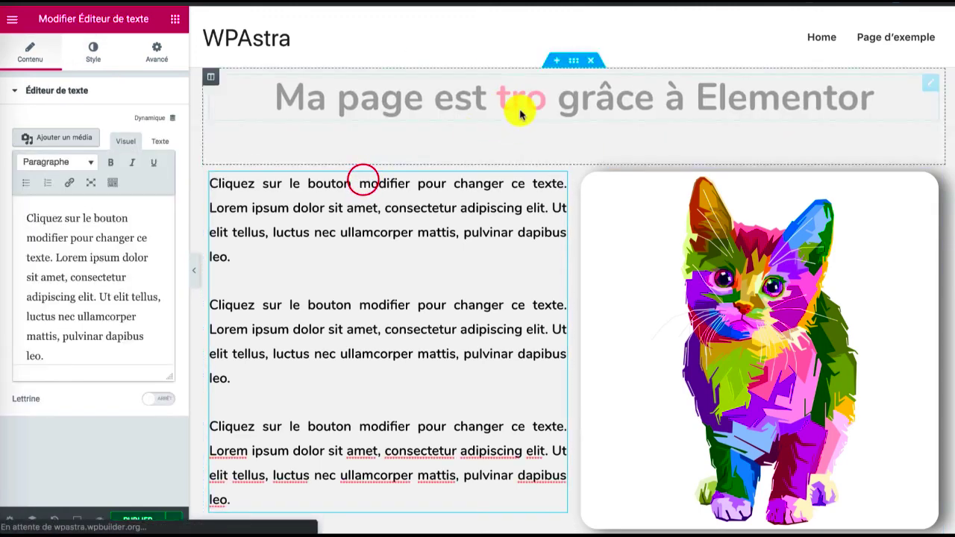
pyautogui.click(175, 519)
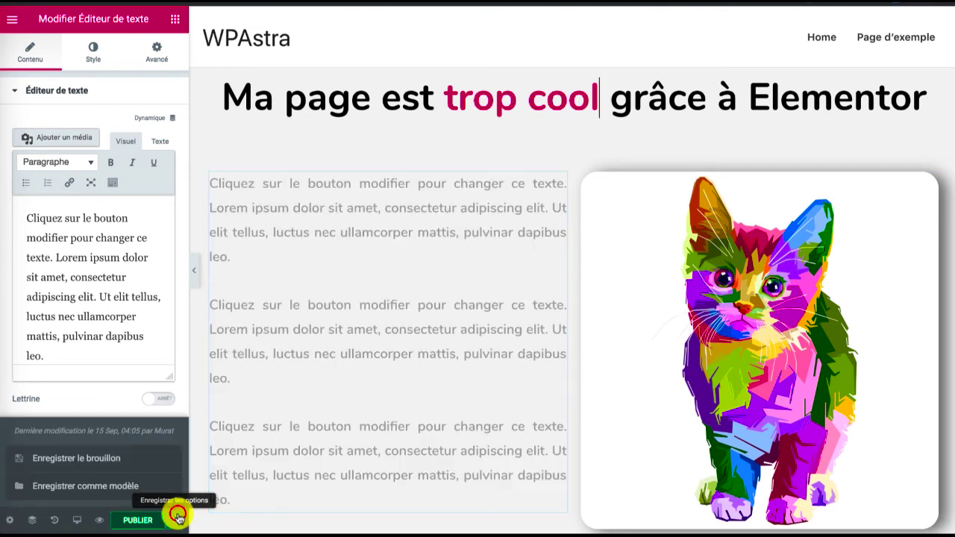
pyautogui.click(113, 460)
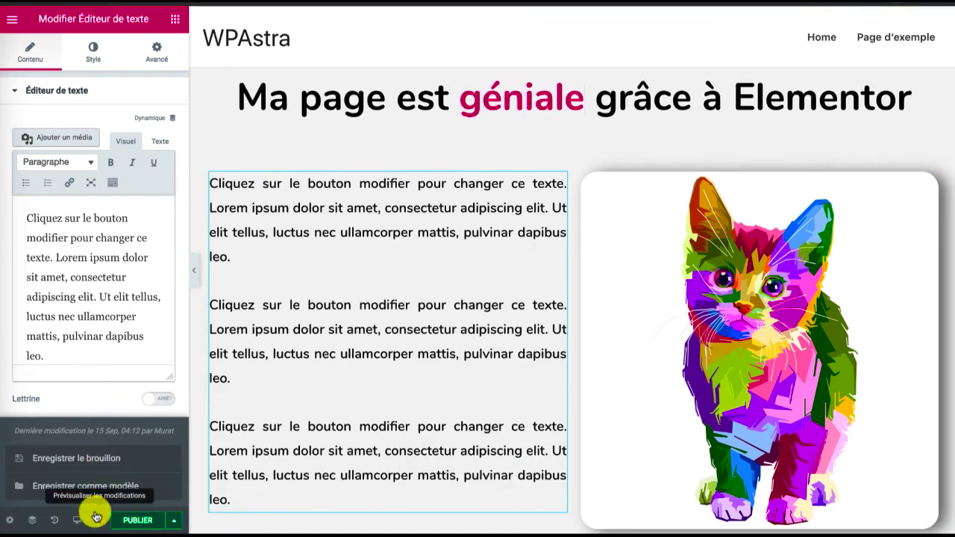
pyautogui.click(95, 516)
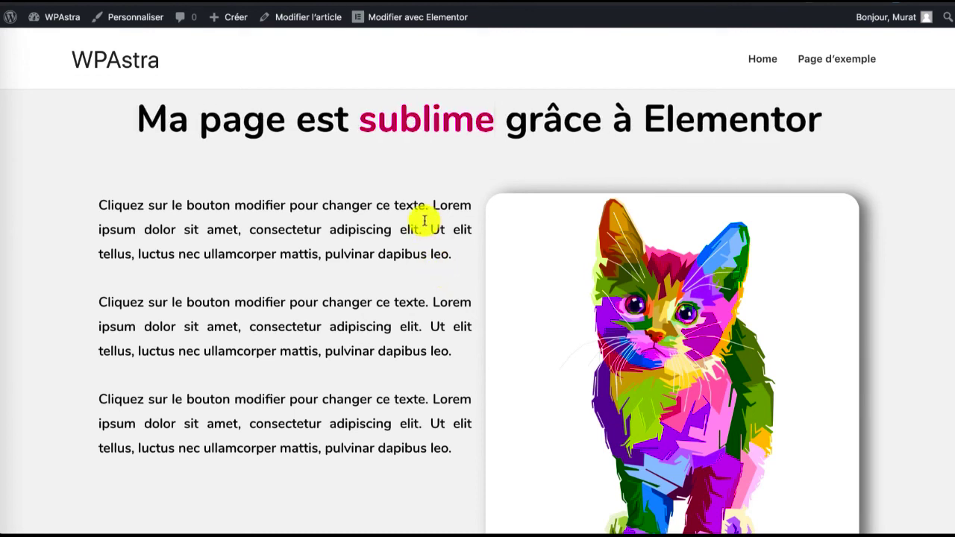
pyautogui.scroll(-3, 425, 220)
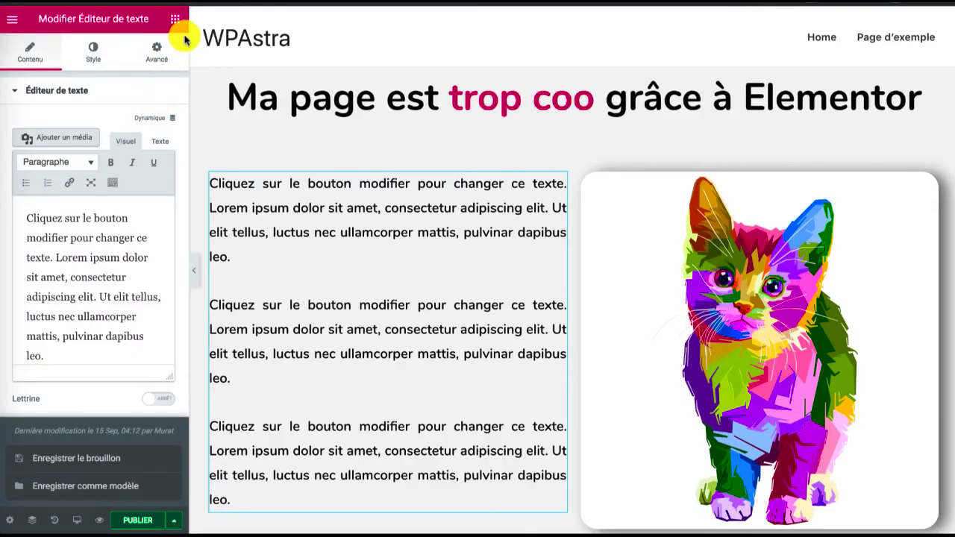
# Add a Countdown widget in a new section at the end of the page, below the last Wordpress progress bar
pyautogui.click(175, 18)
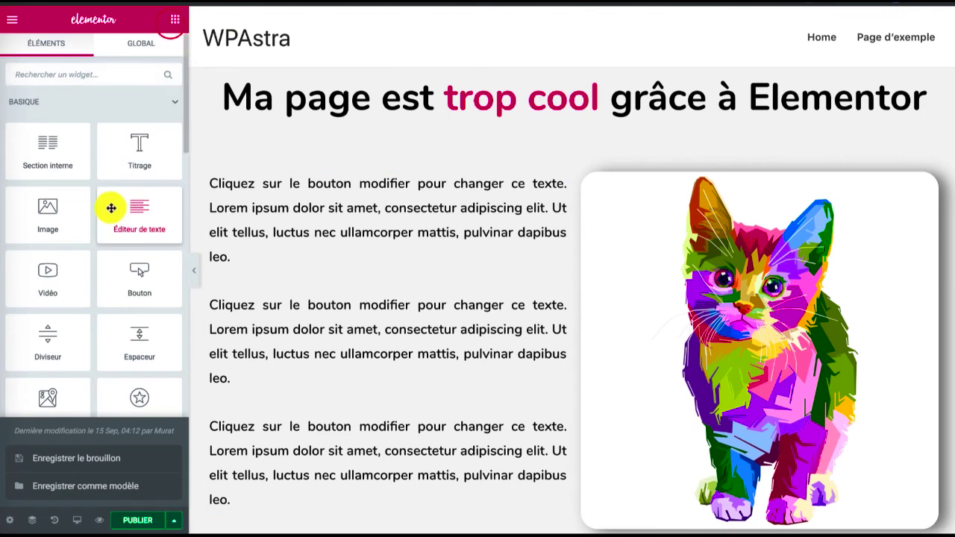
pyautogui.scroll(-3, 111, 208)
pyautogui.scroll(-5, 111, 208)
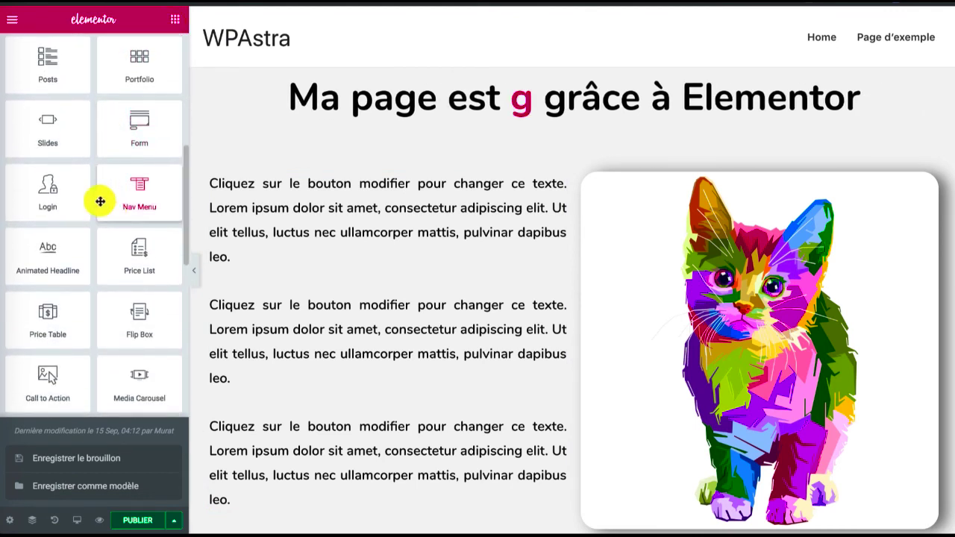
pyautogui.scroll(-3, 102, 235)
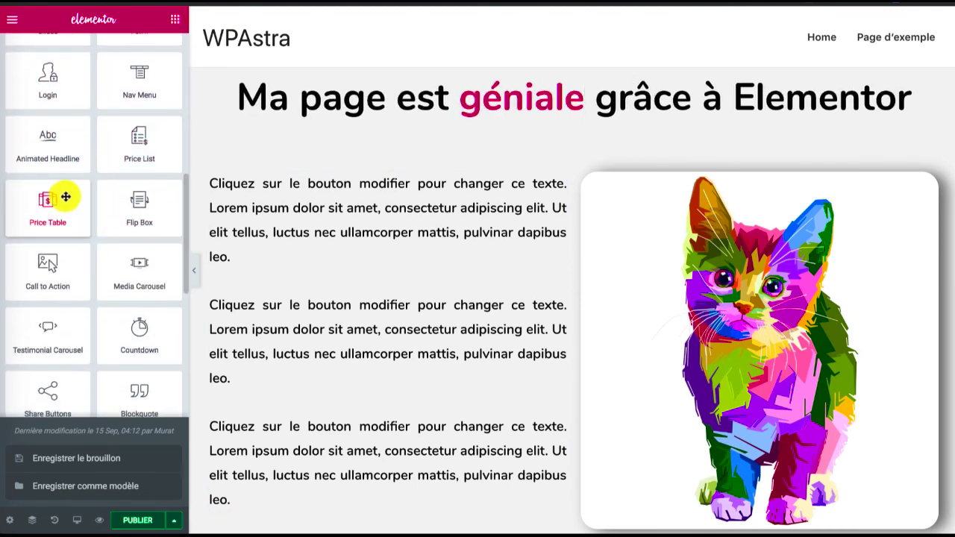
pyautogui.scroll(-2, 72, 213)
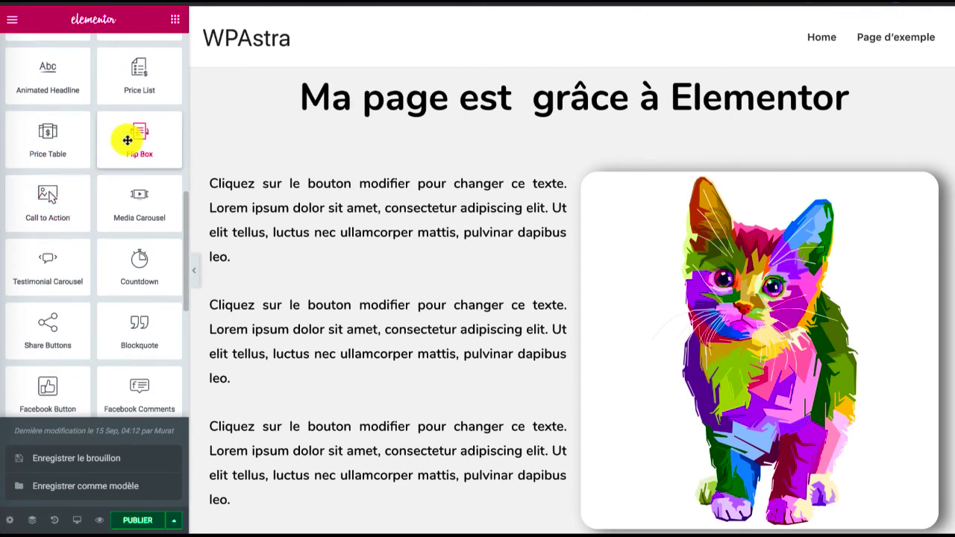
pyautogui.scroll(-3, 112, 132)
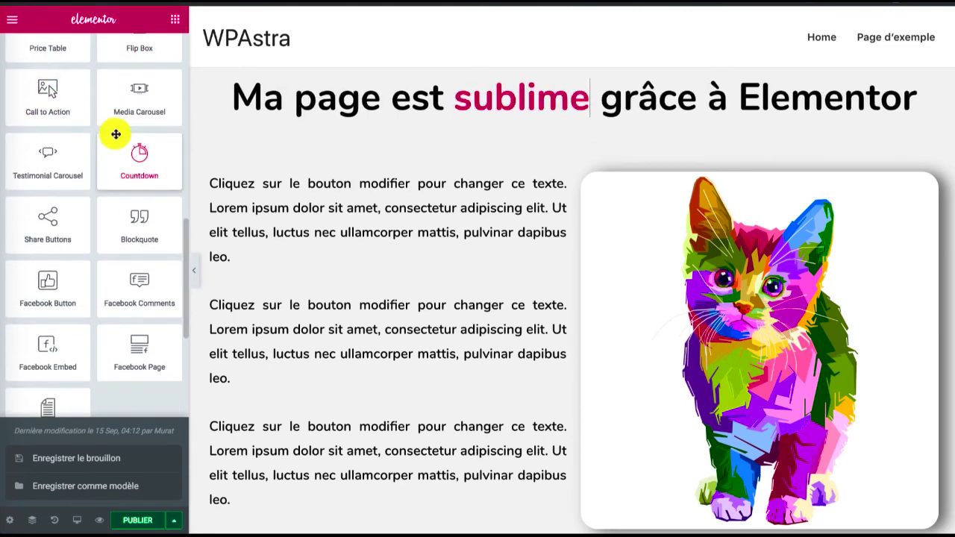
pyautogui.scroll(-3, 491, 339)
pyautogui.scroll(-10, 490, 338)
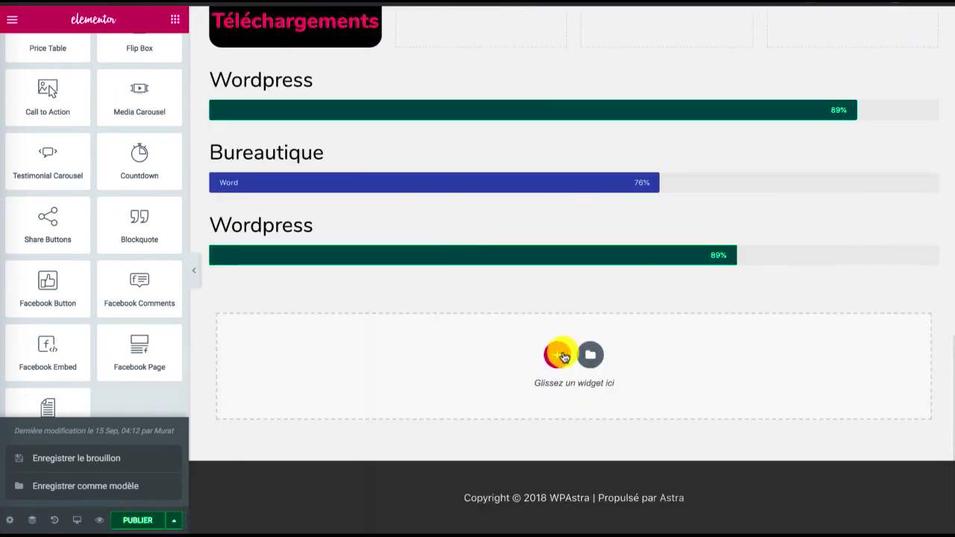
pyautogui.click(560, 354)
pyautogui.moveTo(121, 147); pyautogui.dragTo(376, 393)
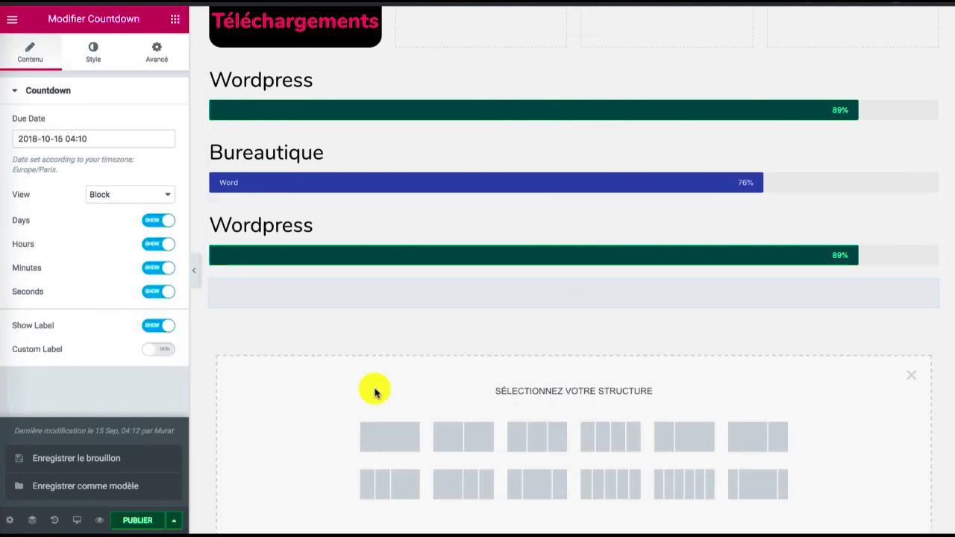
pyautogui.scroll(-2, 405, 292)
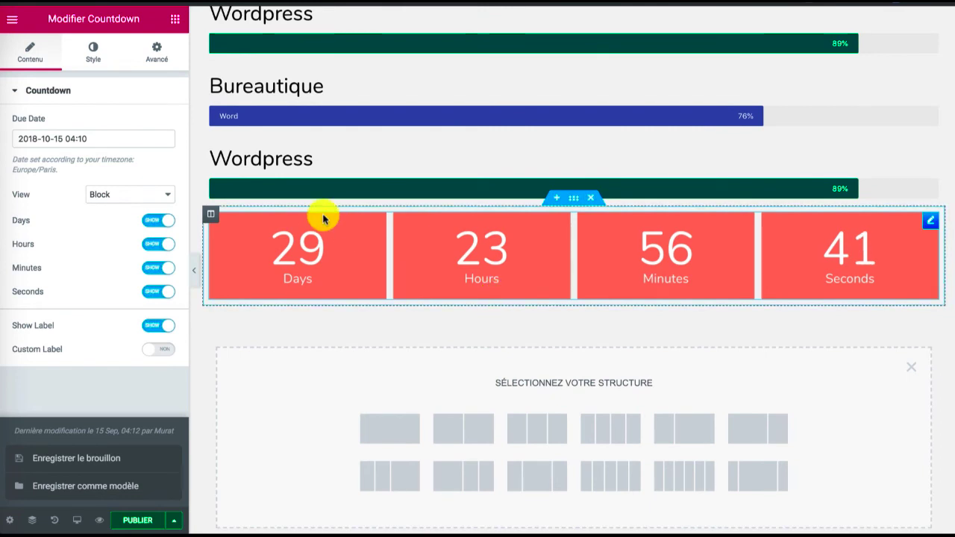
# Try the countdown's Inline view and hiding its days, restoring the Block view and the days
pyautogui.click(147, 198)
pyautogui.click(142, 206)
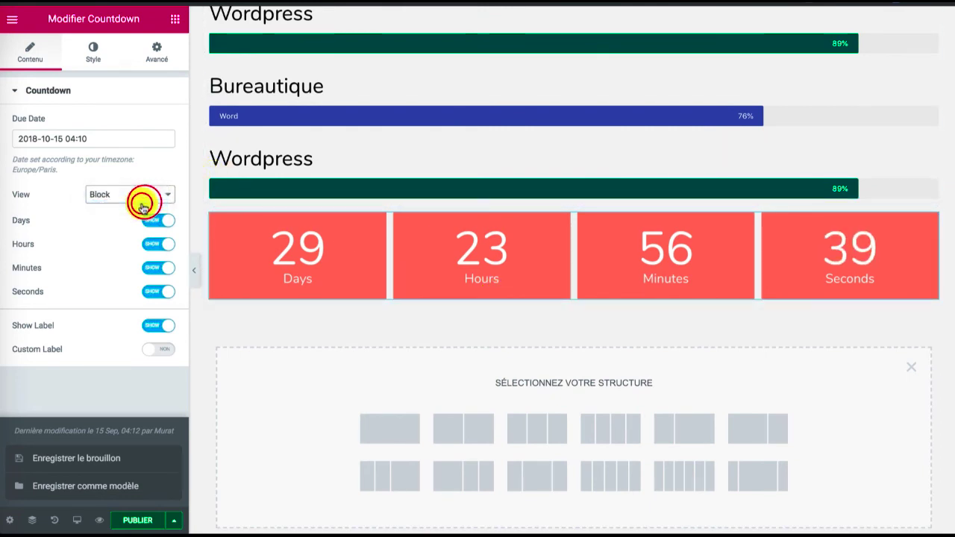
pyautogui.click(143, 199)
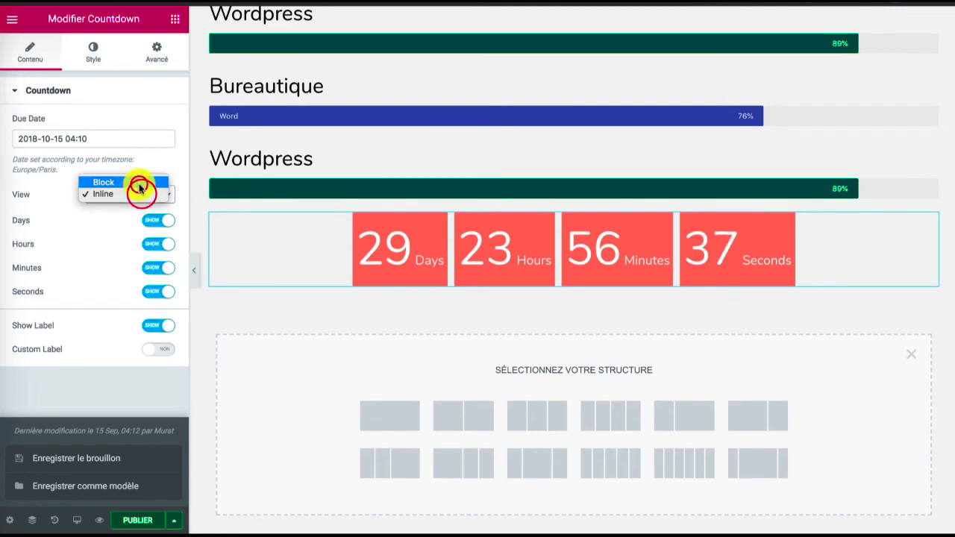
pyautogui.click(140, 187)
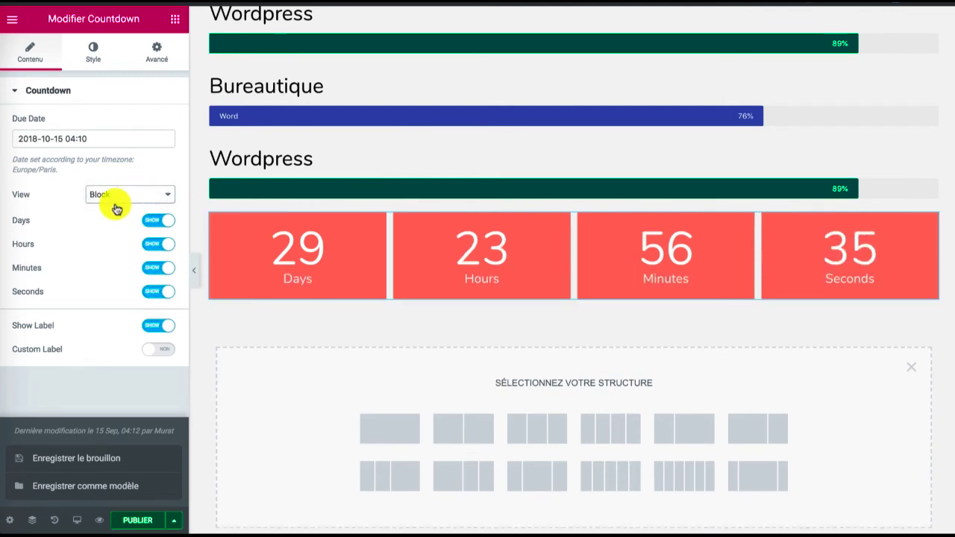
pyautogui.click(164, 226)
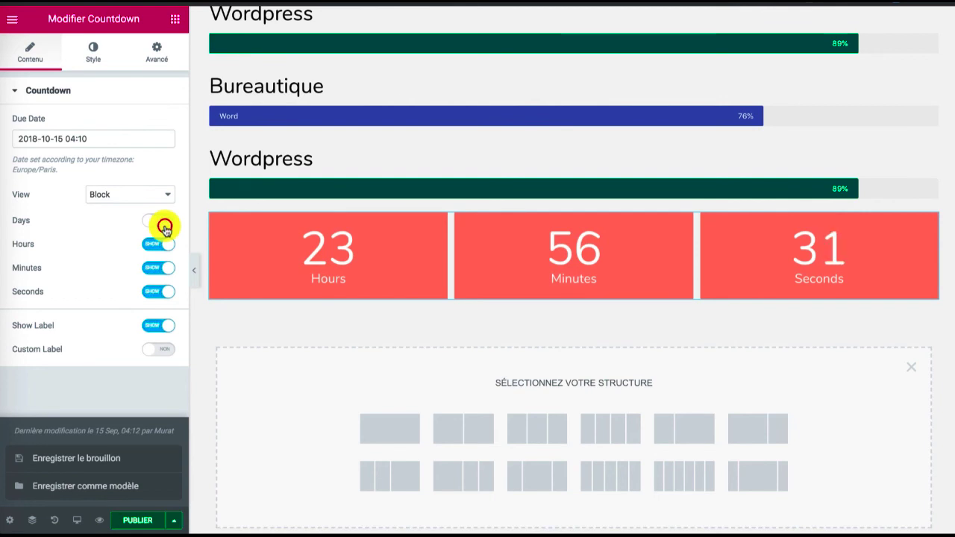
pyautogui.click(164, 225)
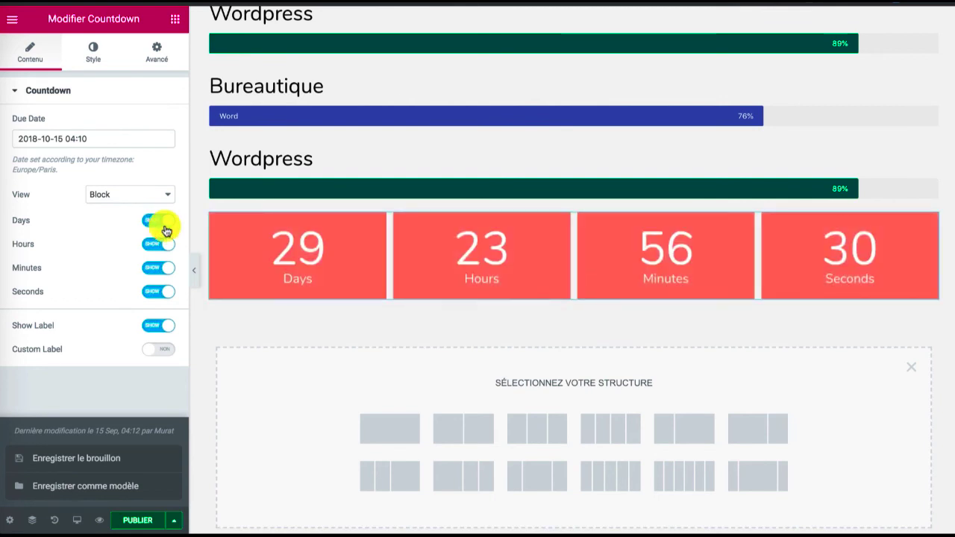
pyautogui.click(64, 138)
pyautogui.click(112, 251)
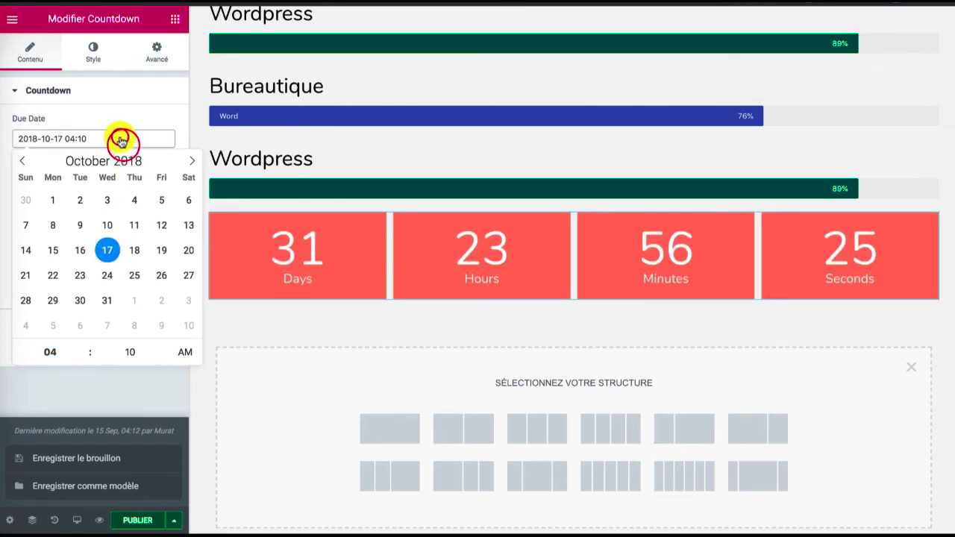
pyautogui.click(116, 395)
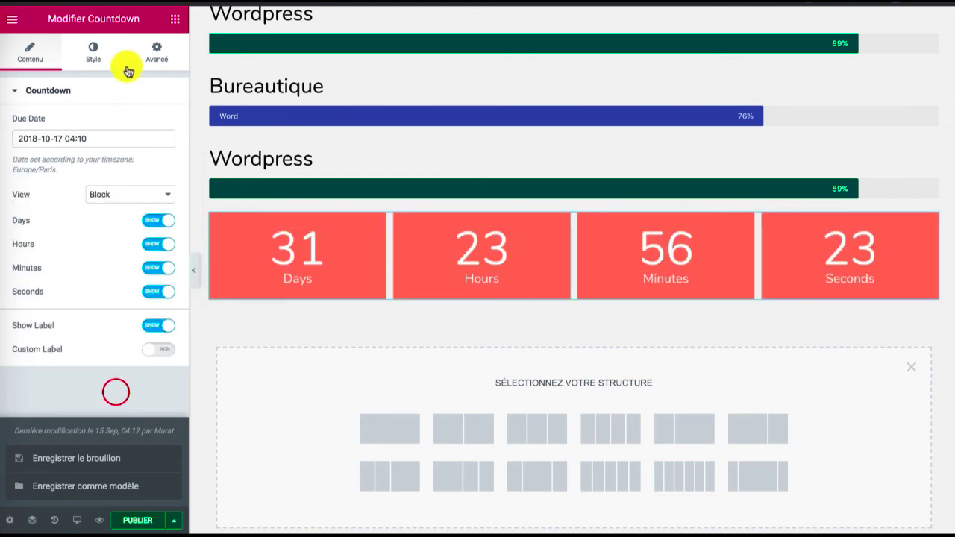
# Try several preset background colors on the countdown boxes and set them to light blue, #6ec1e4
pyautogui.click(93, 49)
pyautogui.click(147, 165)
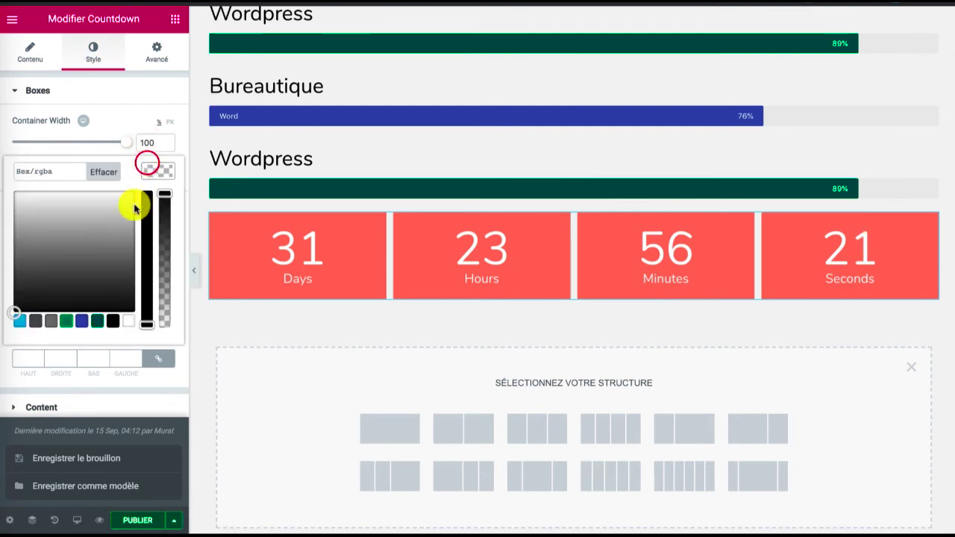
pyautogui.click(84, 323)
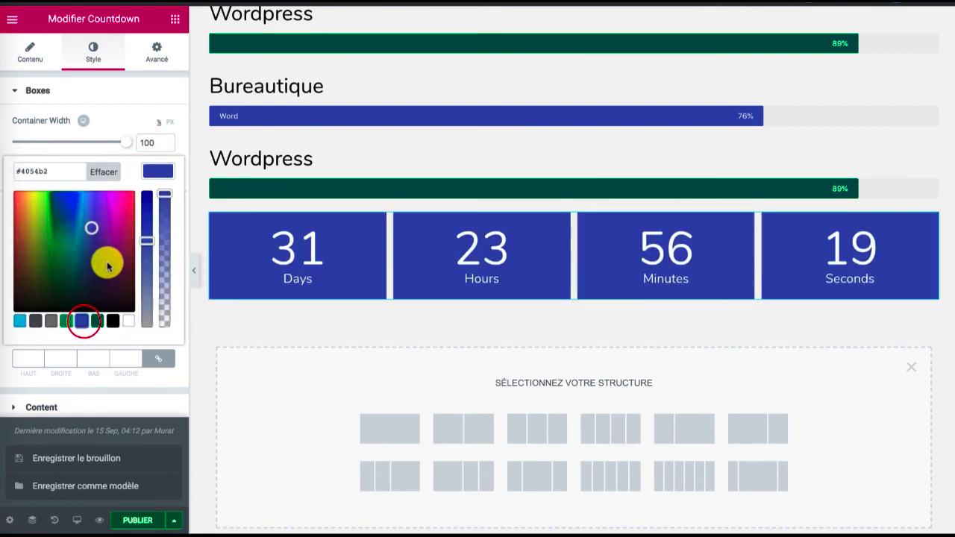
pyautogui.click(114, 324)
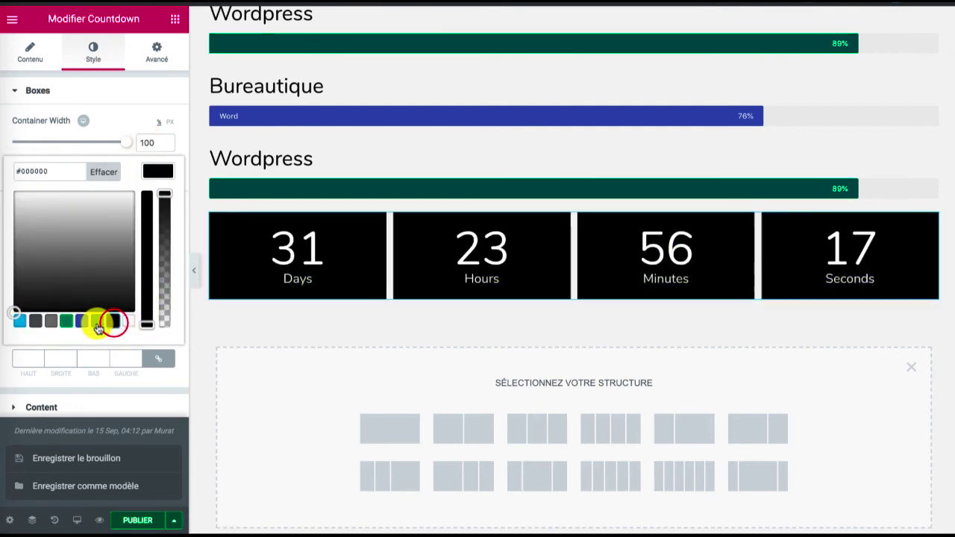
pyautogui.click(97, 323)
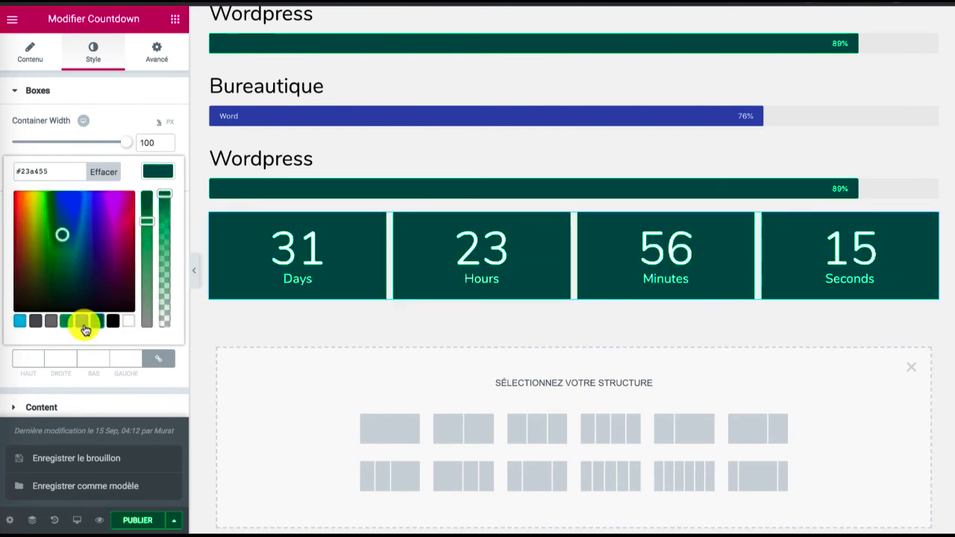
pyautogui.click(82, 322)
pyautogui.click(20, 321)
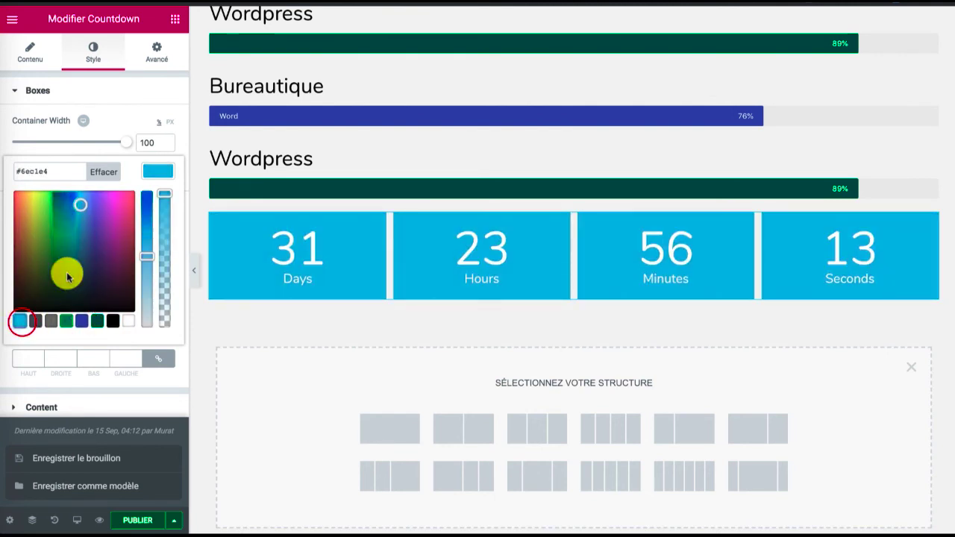
pyautogui.click(154, 170)
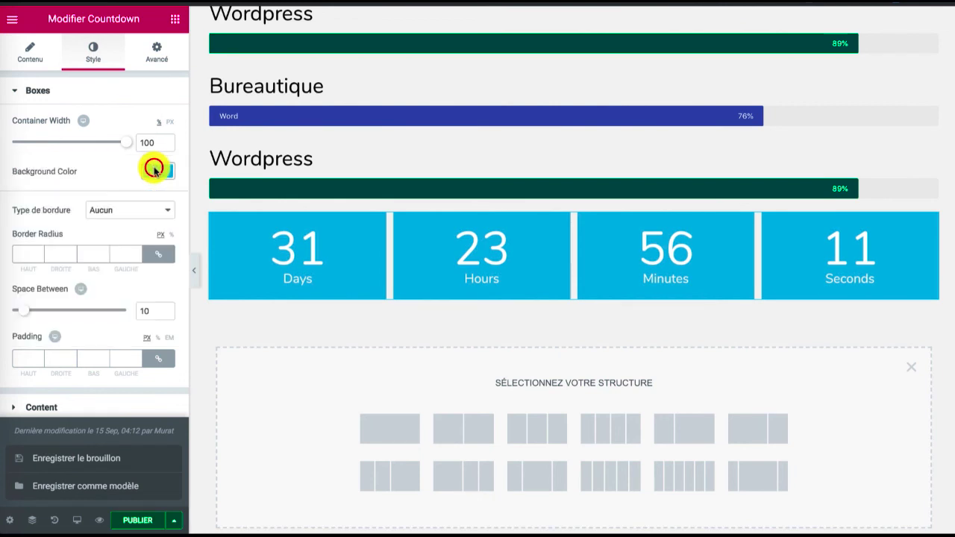
# Try a solid border on the countdown boxes and set the border type back to Aucun
pyautogui.click(128, 211)
pyautogui.click(119, 221)
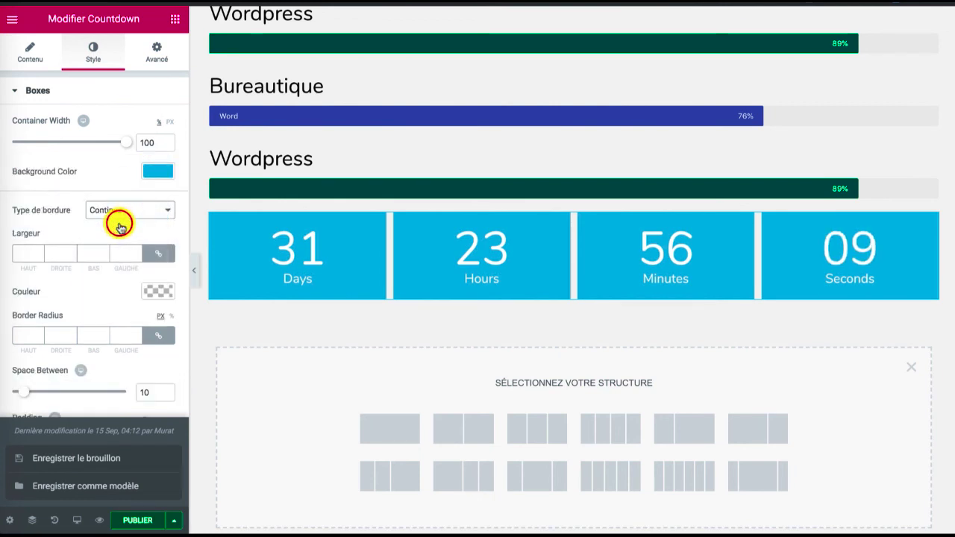
pyautogui.click(130, 213)
pyautogui.click(129, 198)
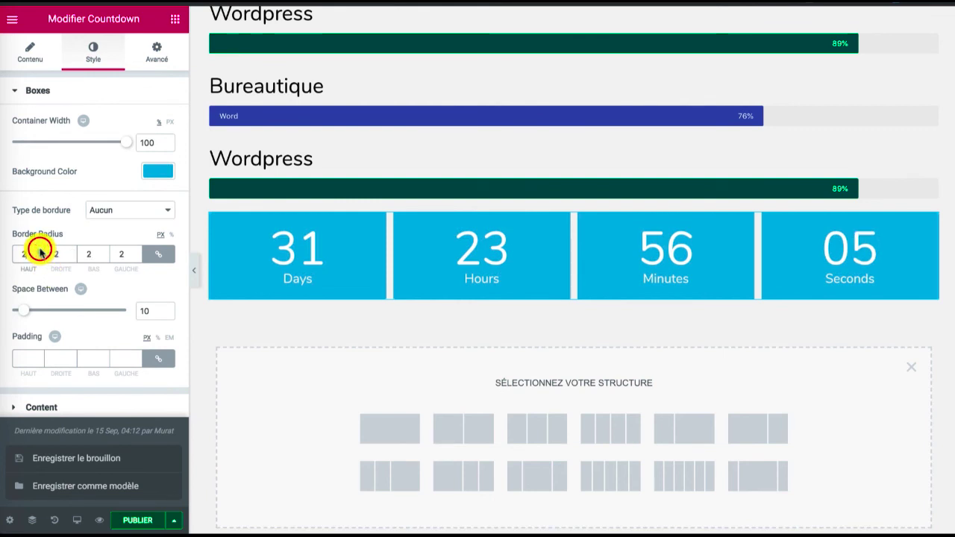
# Set the countdown boxes' border radius to 43 px on all corners and the space between them to 9
pyautogui.moveTo(41, 251); pyautogui.dragTo(41, 251)
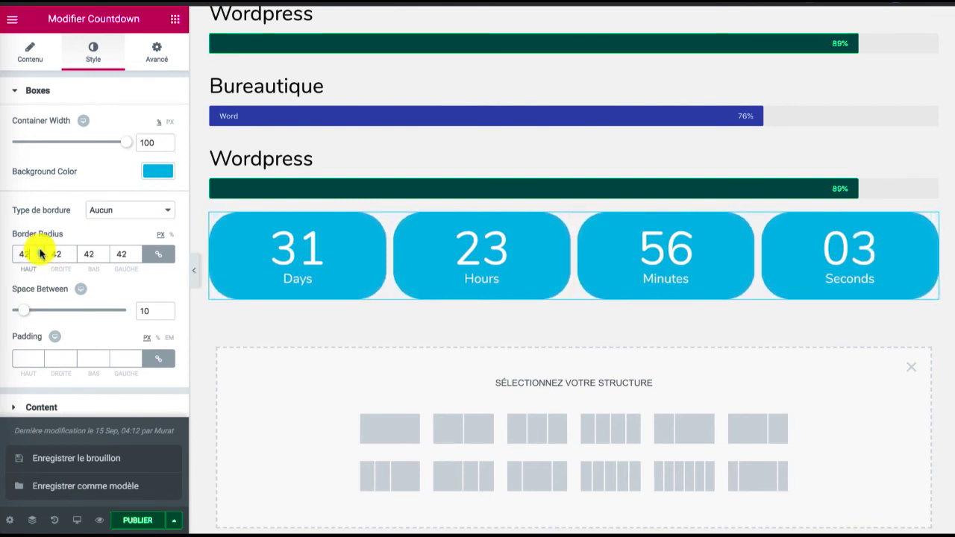
pyautogui.moveTo(35, 313)
pyautogui.mouseDown()
pyautogui.moveTo(56, 311)
pyautogui.moveTo(25, 314)
pyautogui.mouseUp()
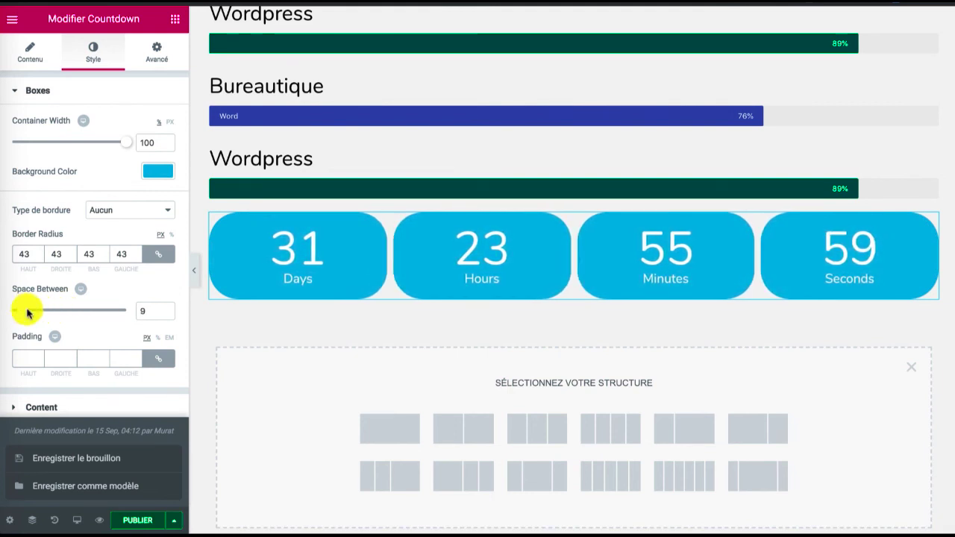
# Set the color of the countdown's digits to red, #ff5b5b
pyautogui.click(173, 521)
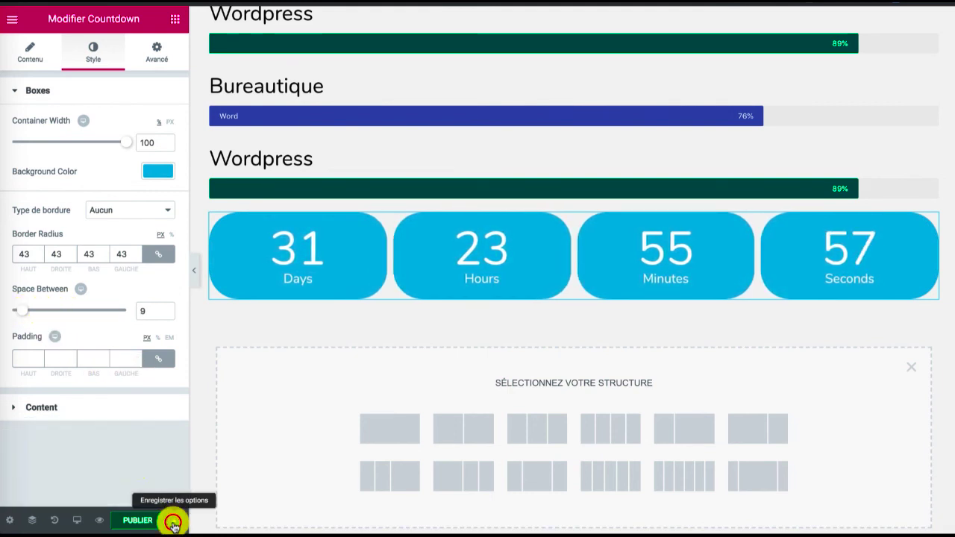
pyautogui.click(82, 412)
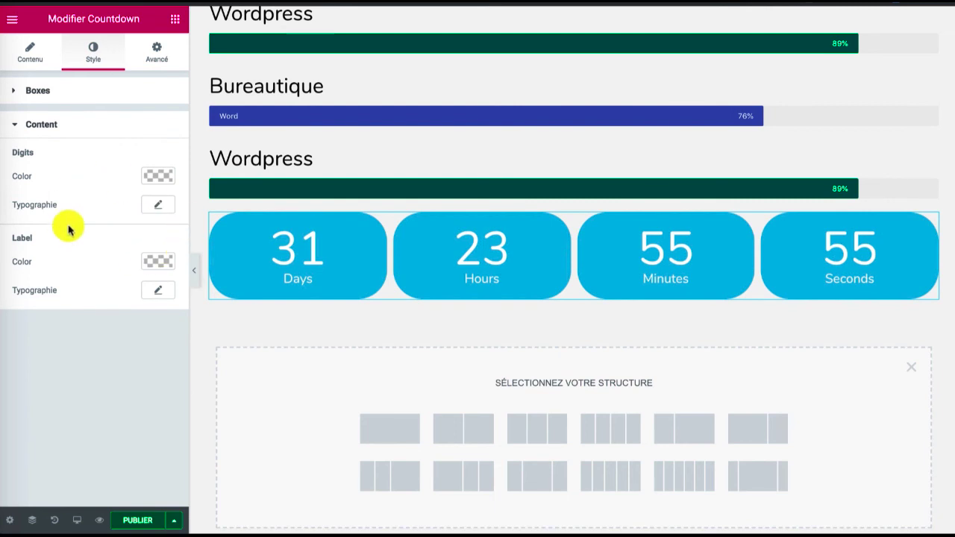
pyautogui.click(161, 177)
pyautogui.click(83, 327)
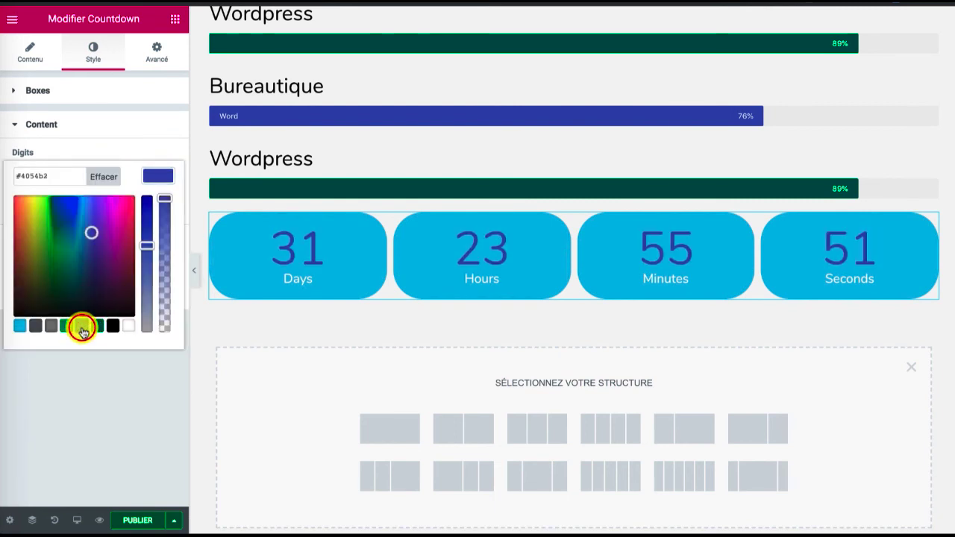
pyautogui.moveTo(96, 264); pyautogui.dragTo(2, 191)
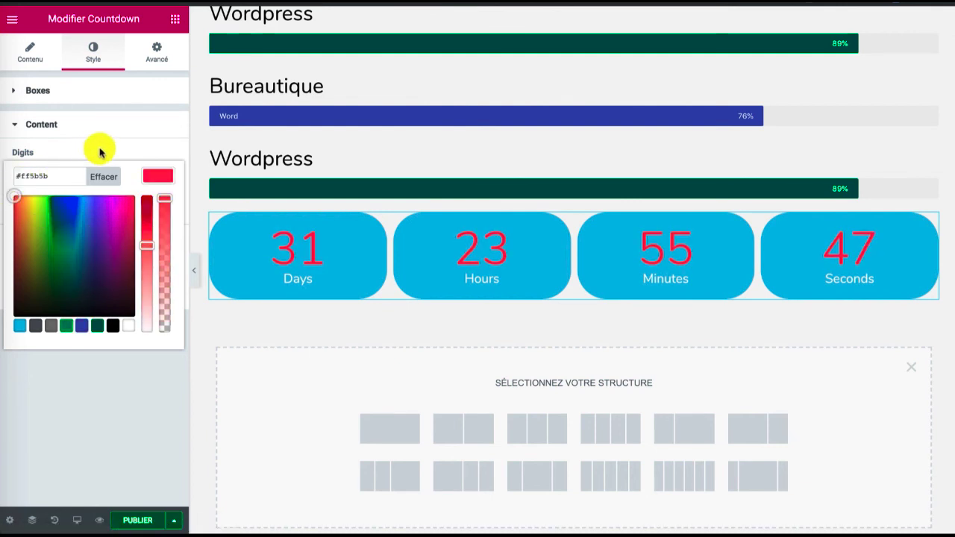
pyautogui.click(155, 176)
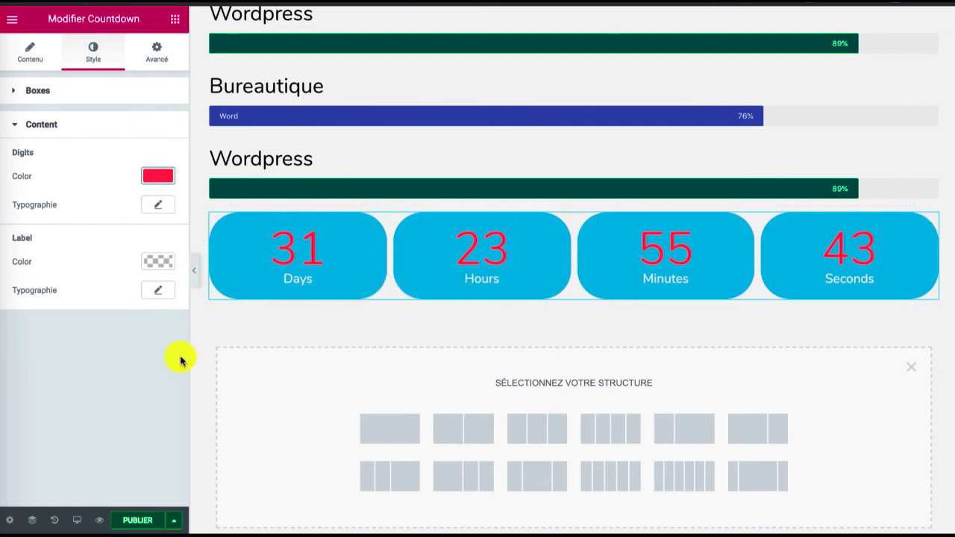
# Save the post as a draft and reload its front-end page to check the result
pyautogui.click(173, 523)
pyautogui.click(94, 457)
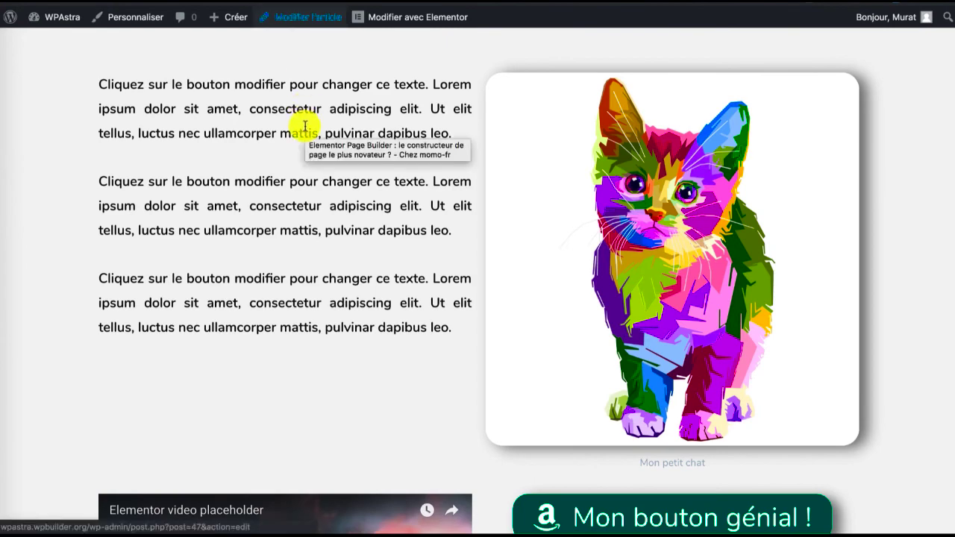
pyautogui.press('super+r')
pyautogui.scroll(-4, 305, 127)
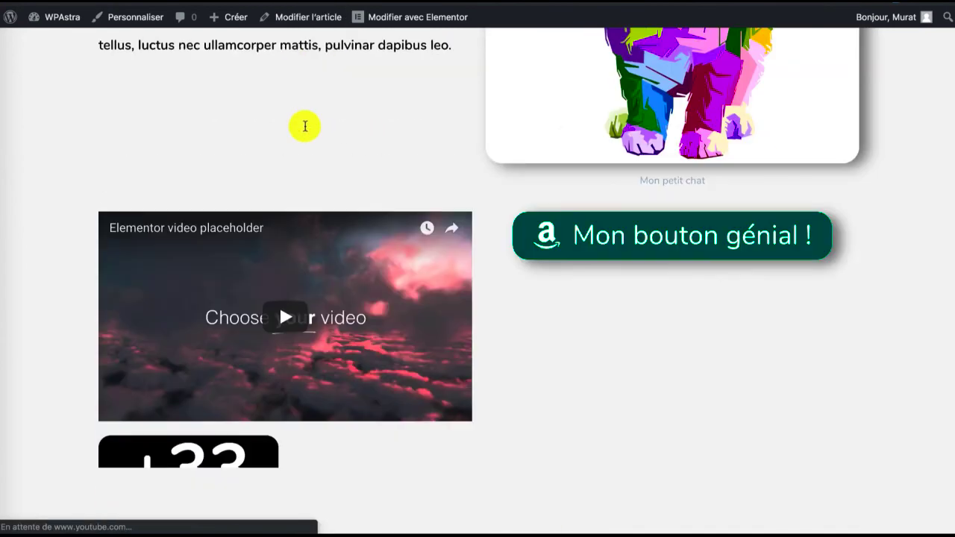
pyautogui.scroll(-4, 305, 127)
pyautogui.scroll(-2, 306, 127)
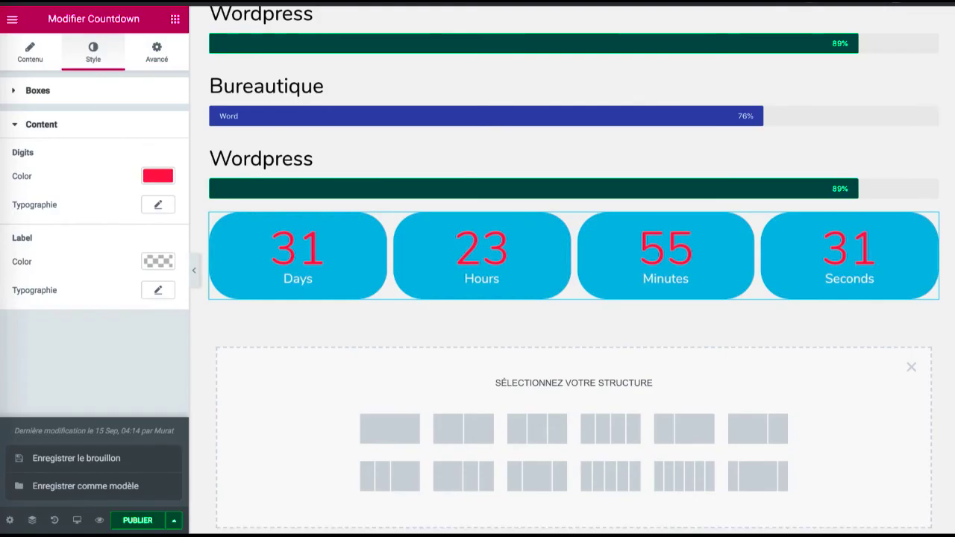
# Look through the Basique and Pro widgets available in Elementor's element list
pyautogui.click(174, 23)
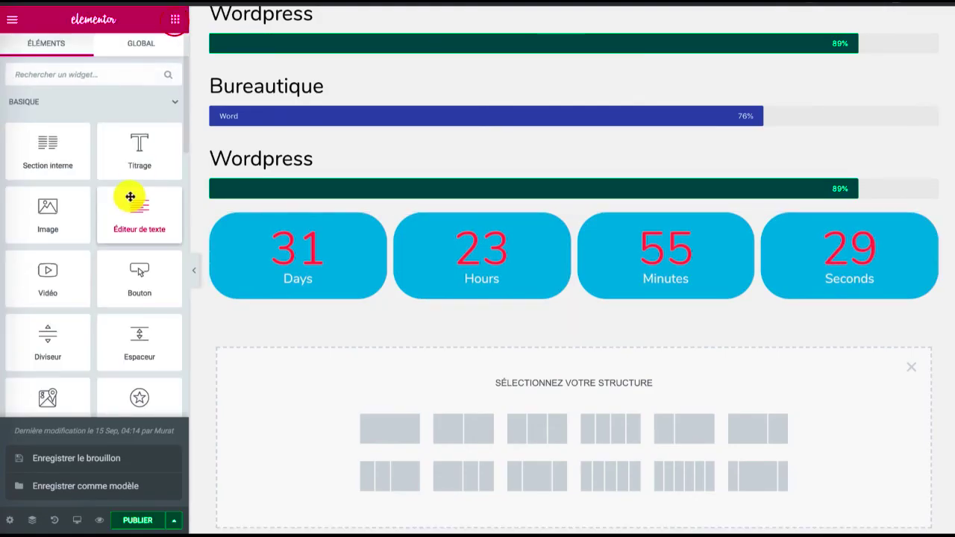
pyautogui.click(172, 516)
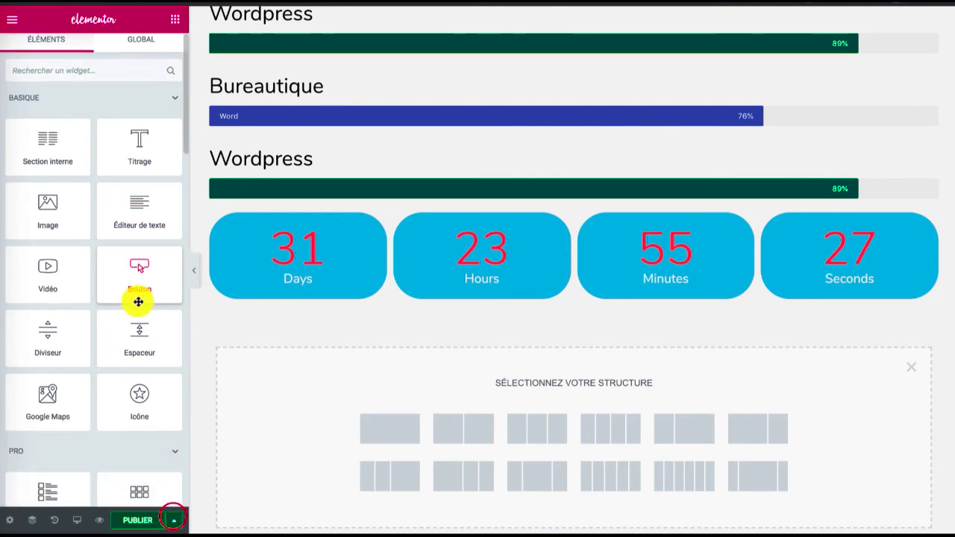
pyautogui.scroll(-5, 138, 302)
pyautogui.scroll(-1, 138, 301)
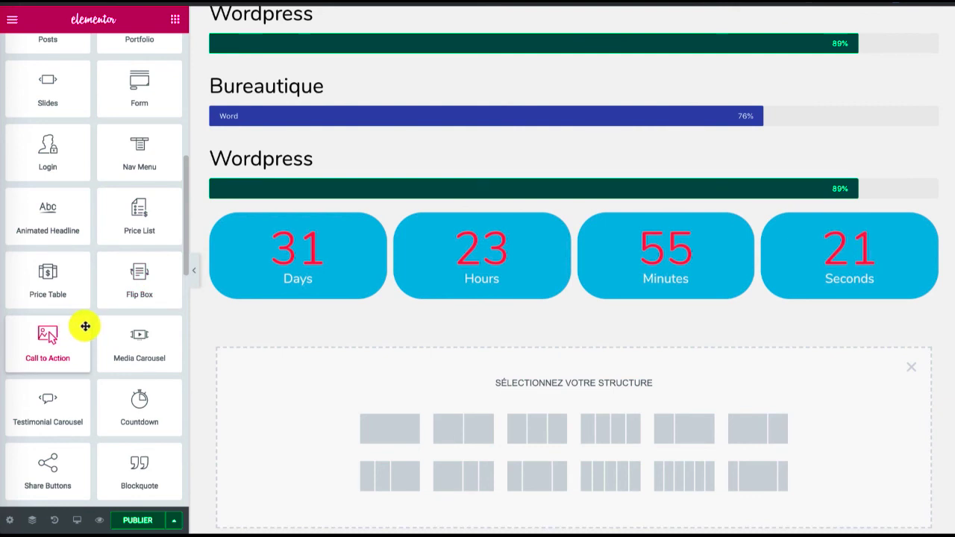
pyautogui.scroll(-3, 86, 326)
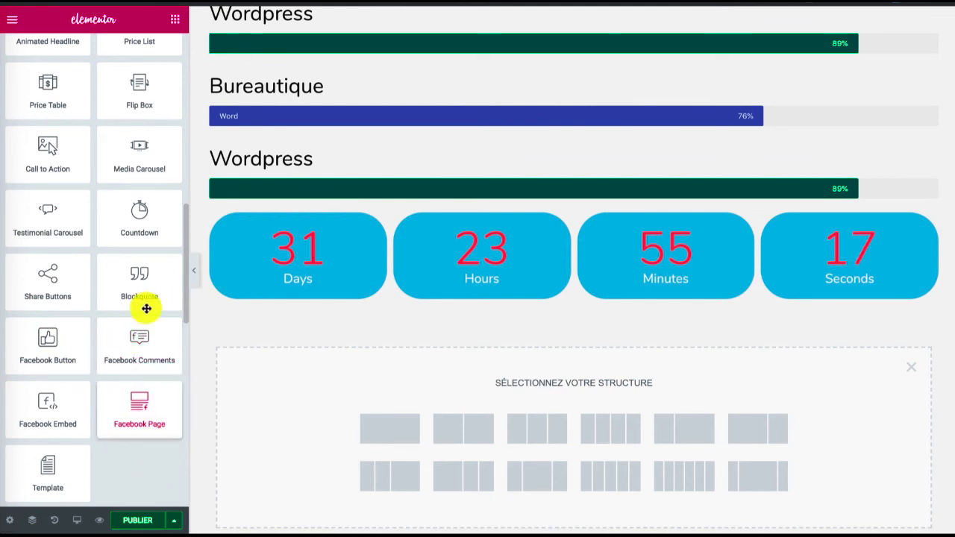
pyautogui.scroll(2, 132, 283)
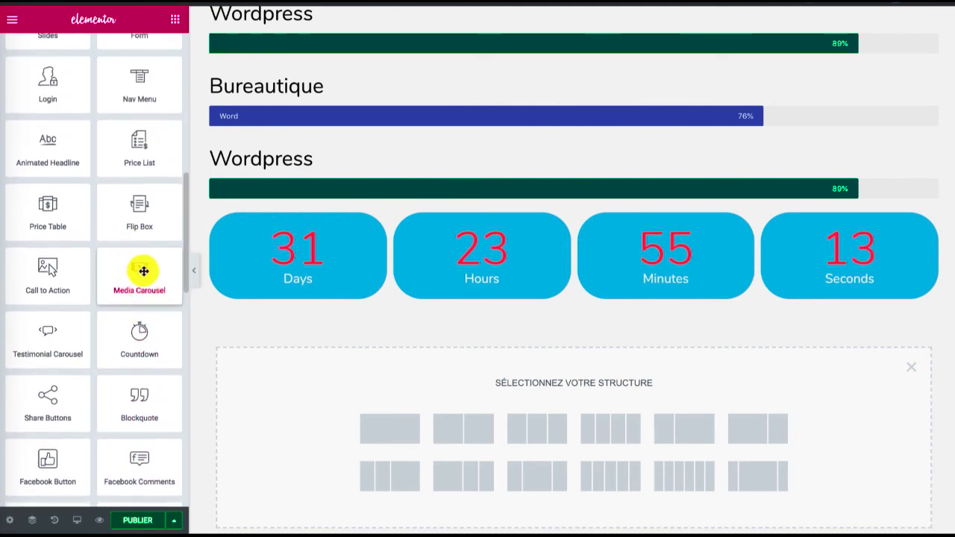
pyautogui.scroll(8, 142, 268)
pyautogui.scroll(1, 143, 271)
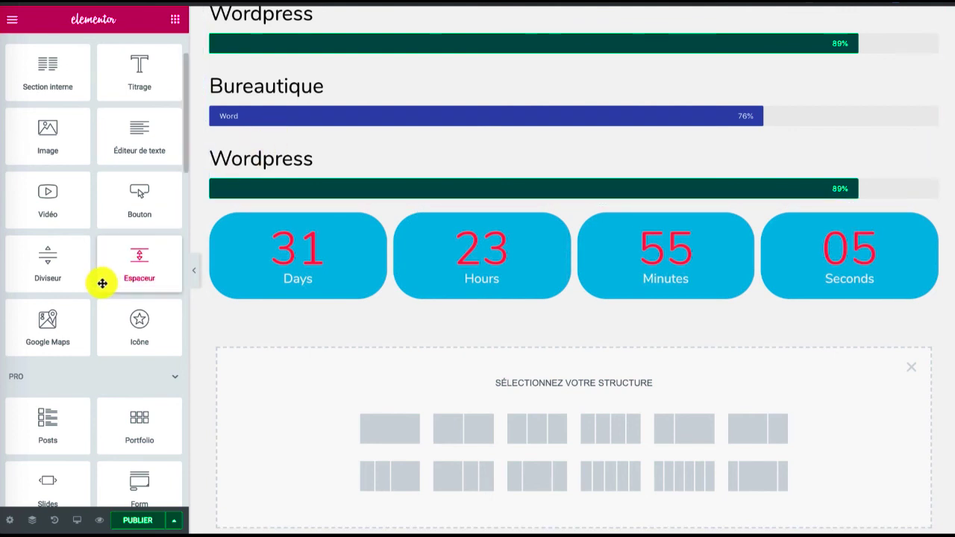
pyautogui.scroll(2, 99, 281)
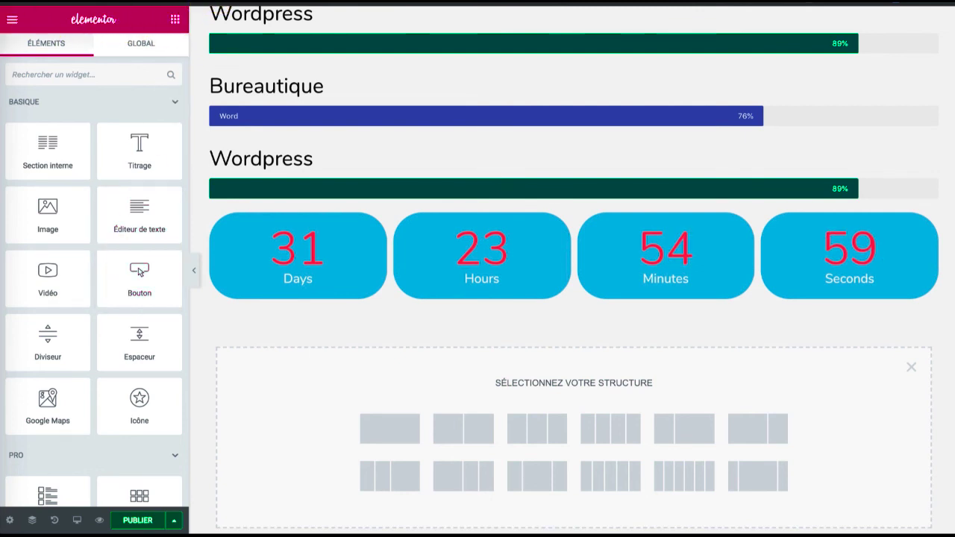
# Go from the front-end page to the WordPress dashboard and open Elementor's template list, Mes modèles
pyautogui.click(310, 1)
pyautogui.scroll(20, 231, 166)
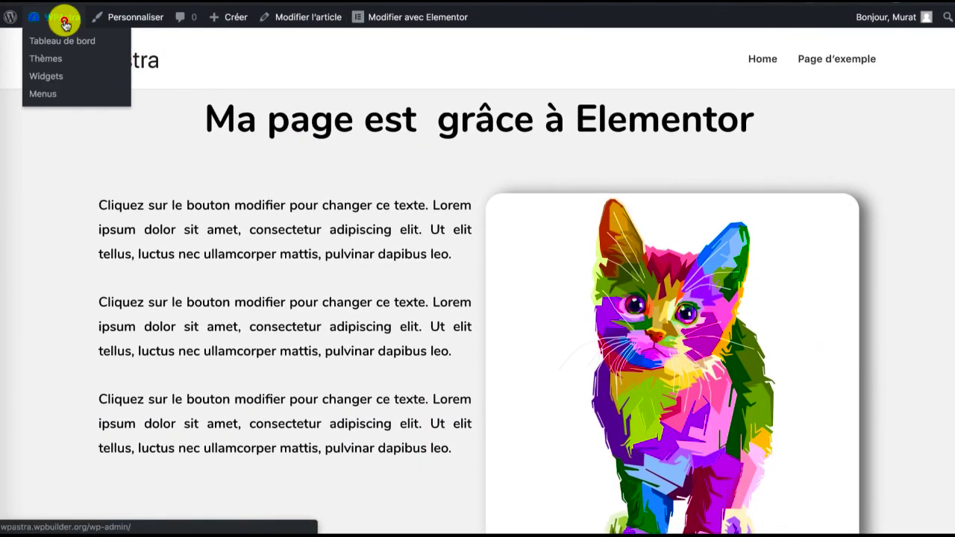
pyautogui.click(63, 18)
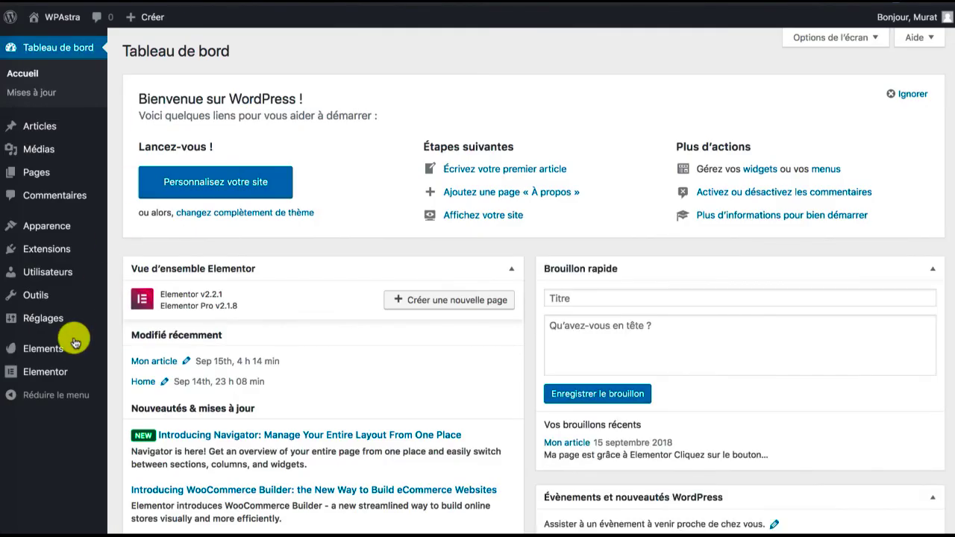
pyautogui.moveTo(55, 373)
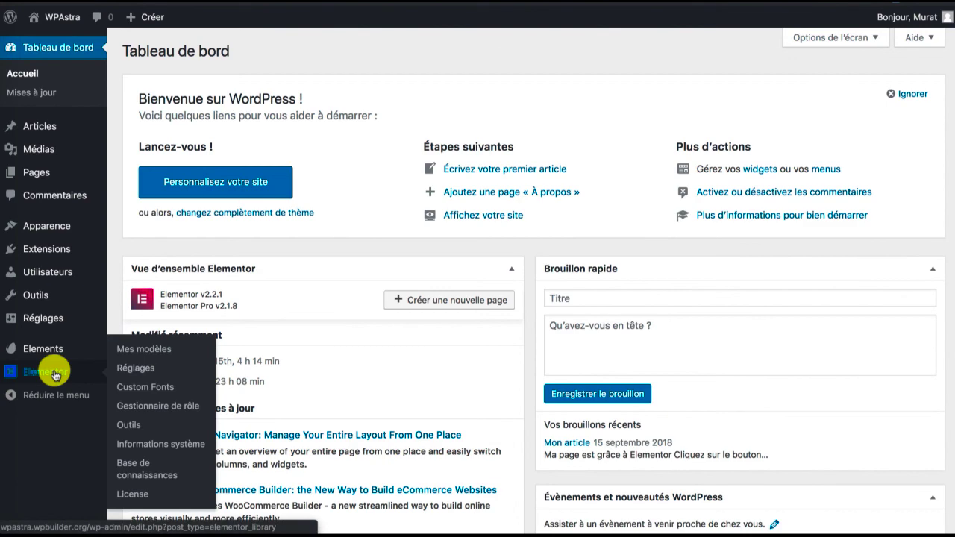
pyautogui.click(147, 352)
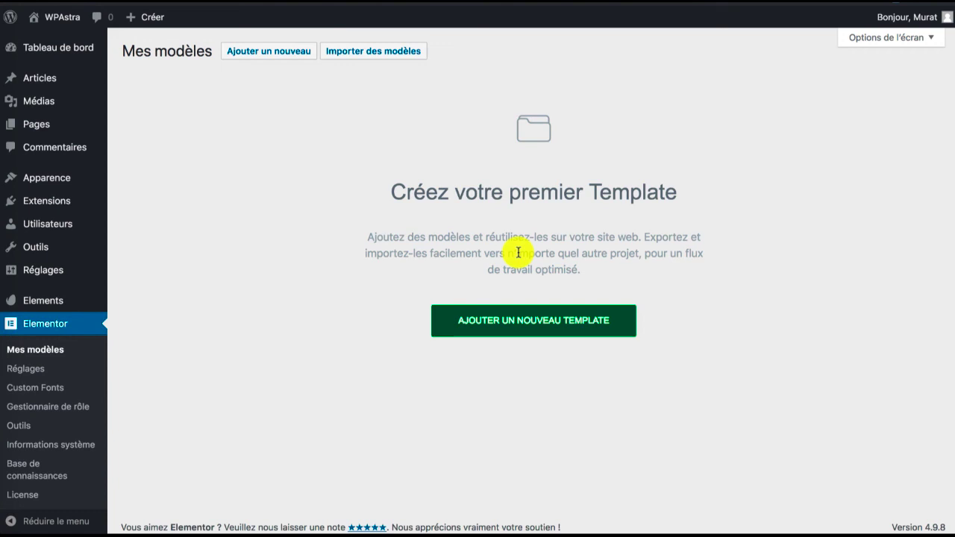
pyautogui.scroll(-1, 507, 239)
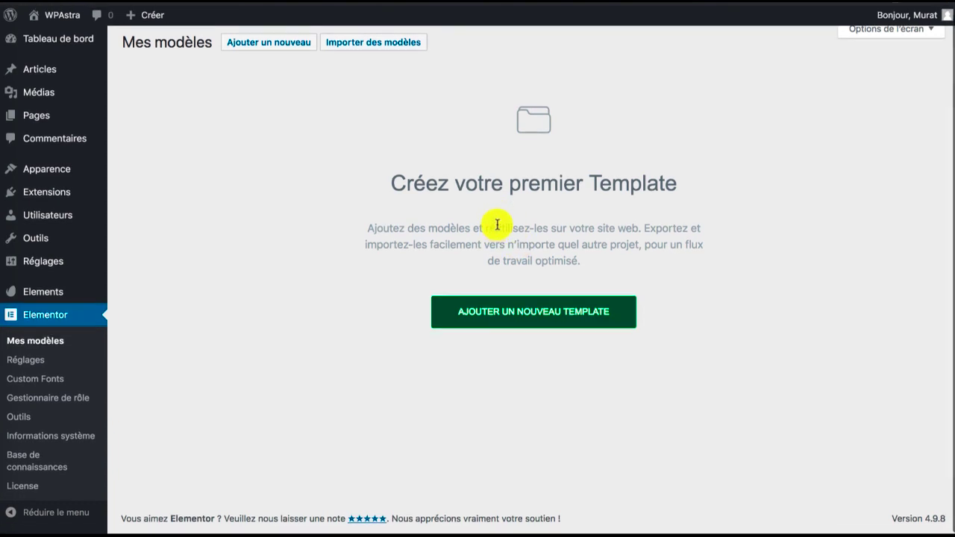
# Create a new Elementor template of type Header named Monheader
pyautogui.click(504, 313)
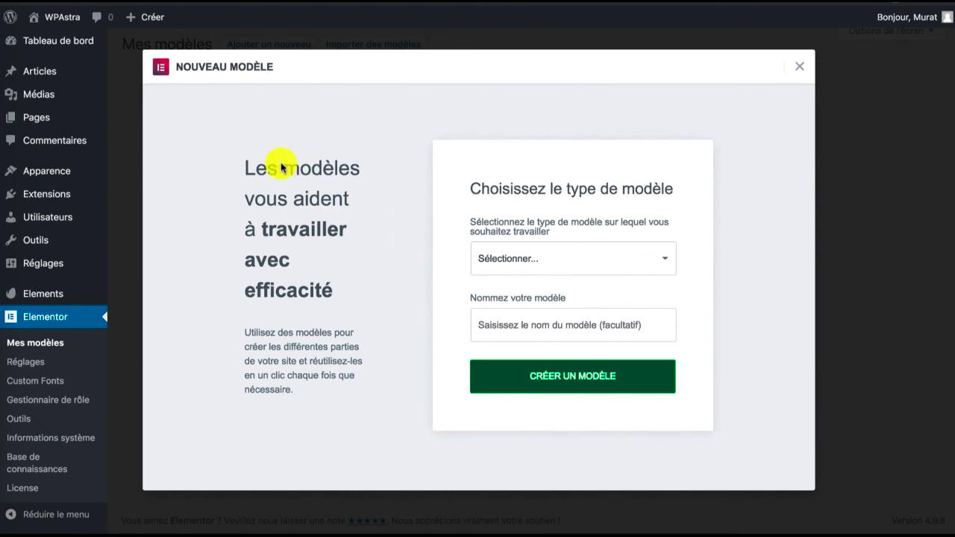
pyautogui.click(504, 259)
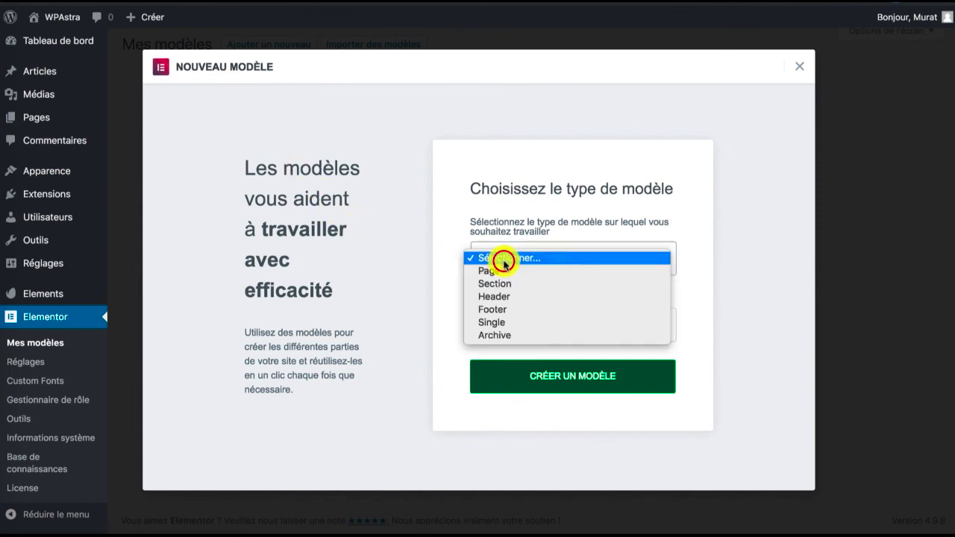
pyautogui.click(506, 296)
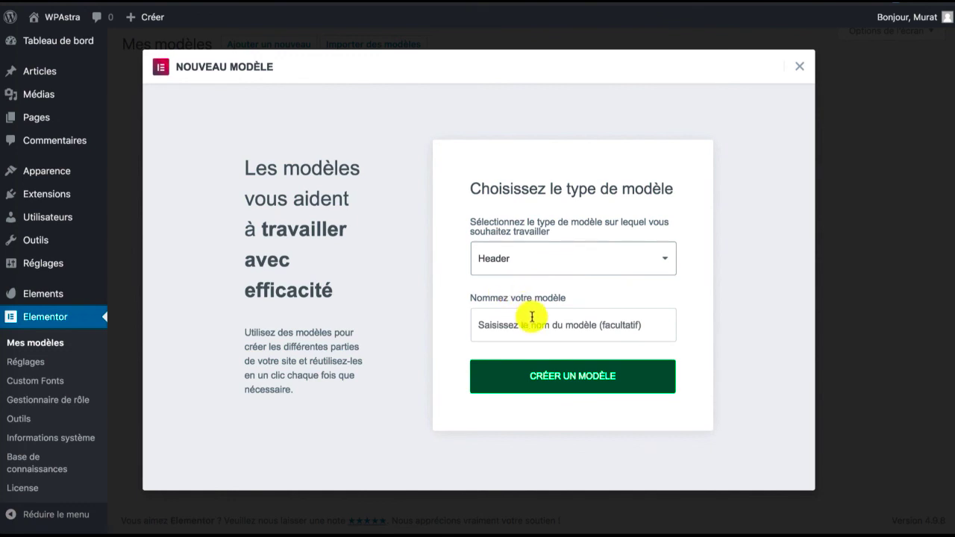
pyautogui.click(532, 317)
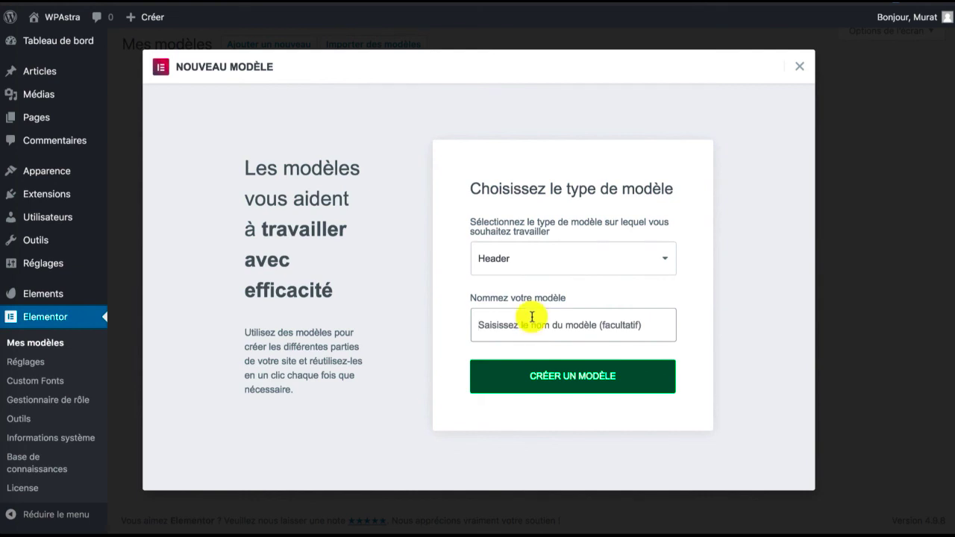
pyautogui.write('Mon')
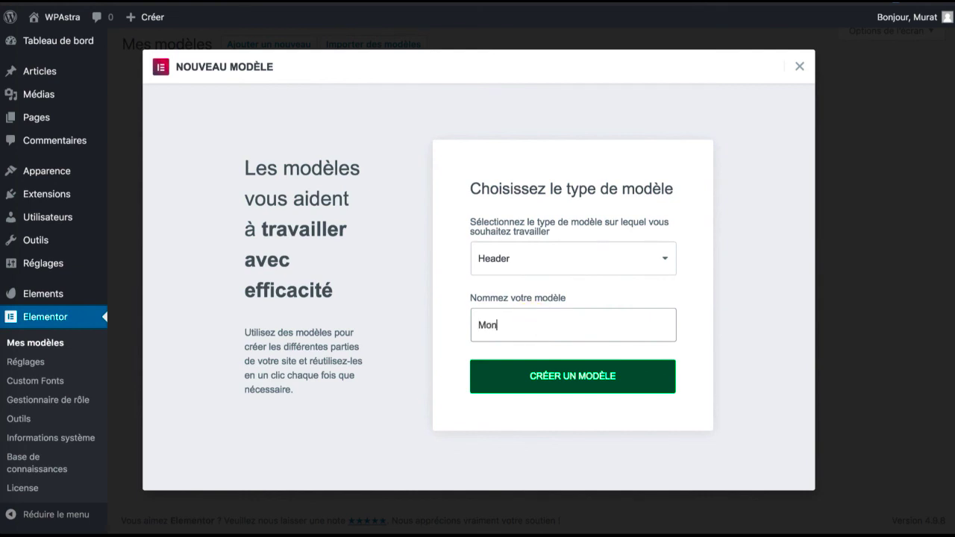
pyautogui.write('header')
pyautogui.click(566, 372)
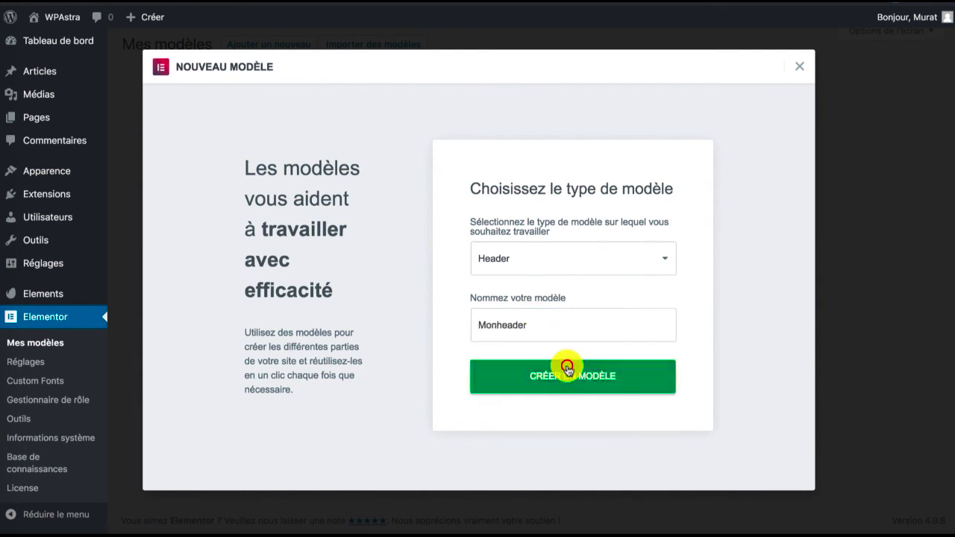
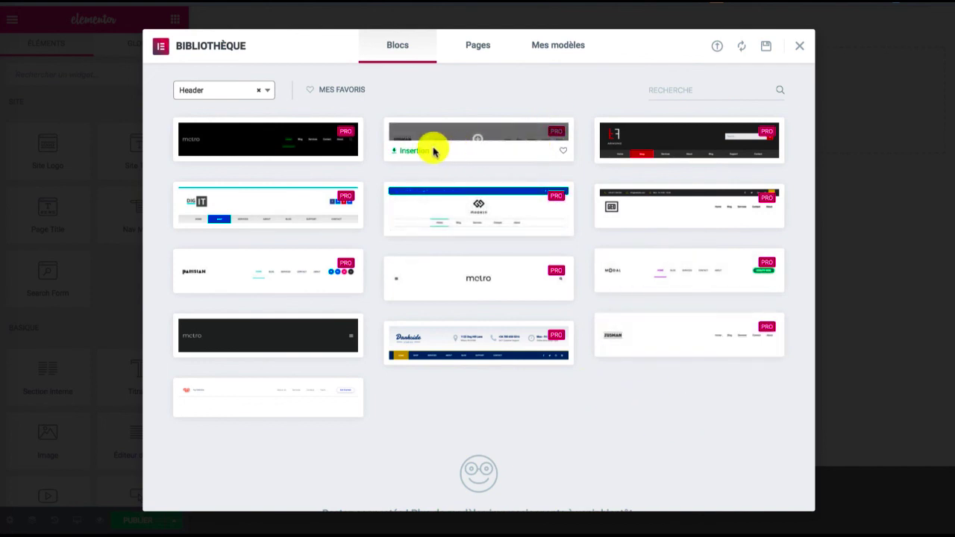
# Insert the second ready-made header block into the template and review its Site Logo widget's content and style options
pyautogui.click(412, 152)
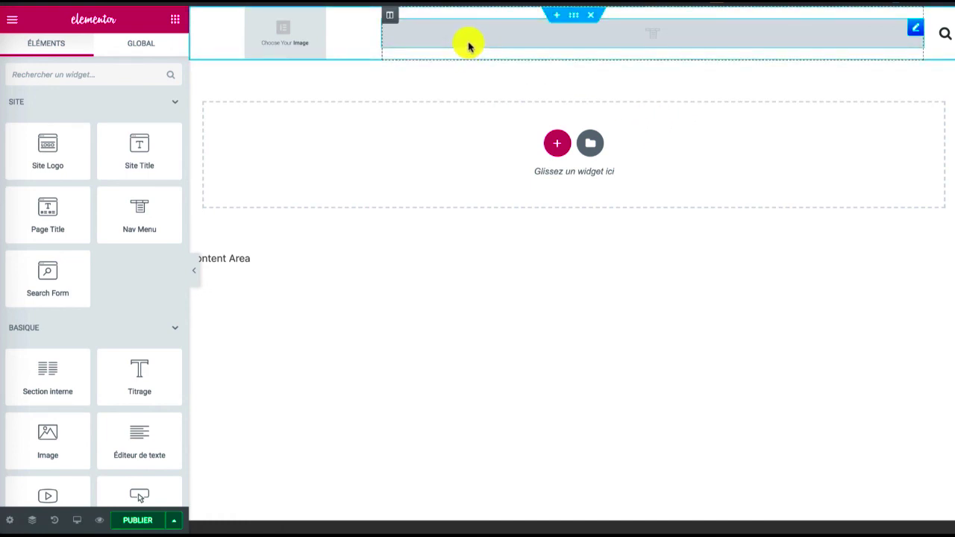
pyautogui.click(274, 33)
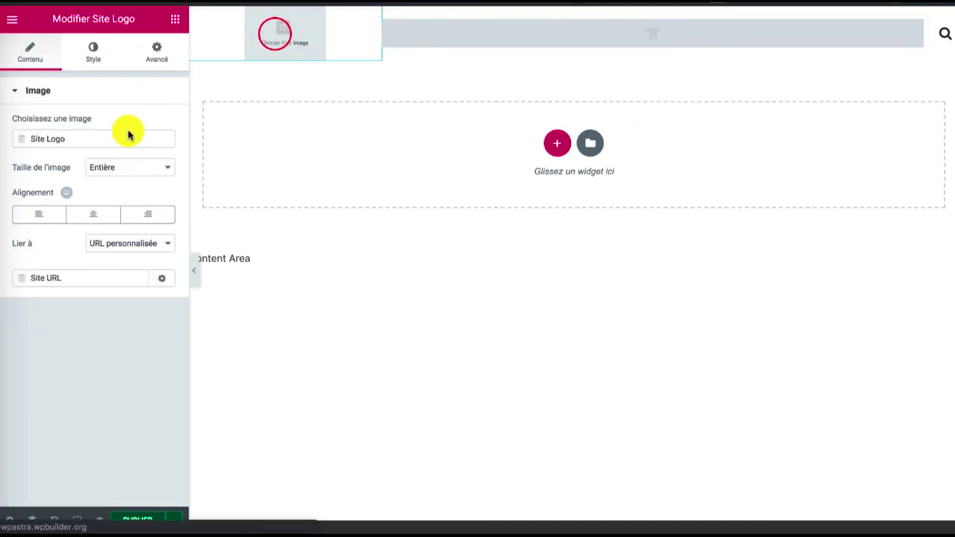
pyautogui.click(103, 167)
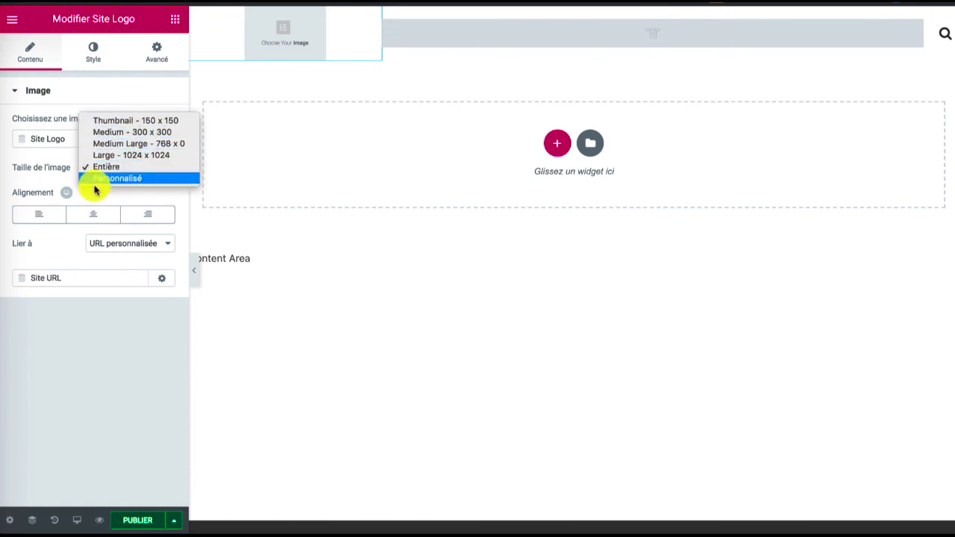
pyautogui.click(91, 355)
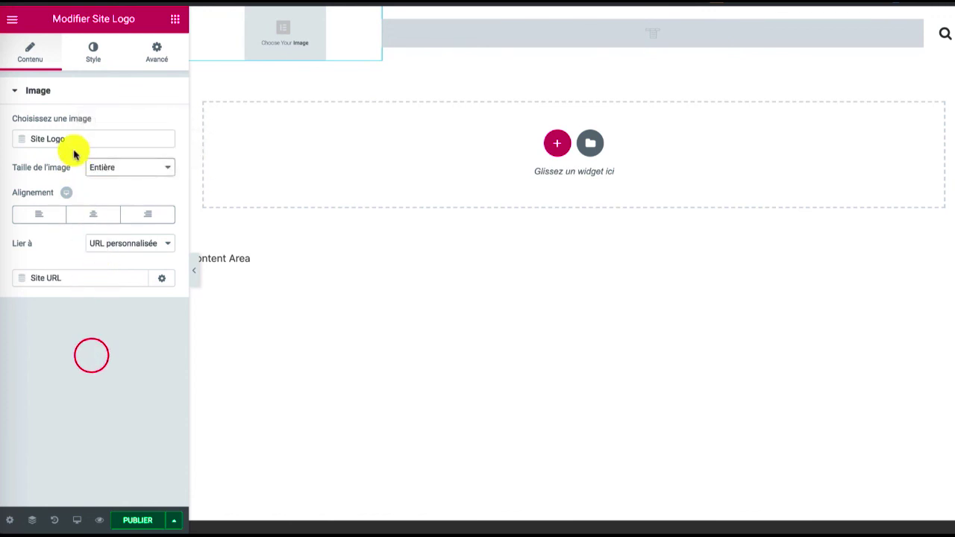
pyautogui.click(134, 250)
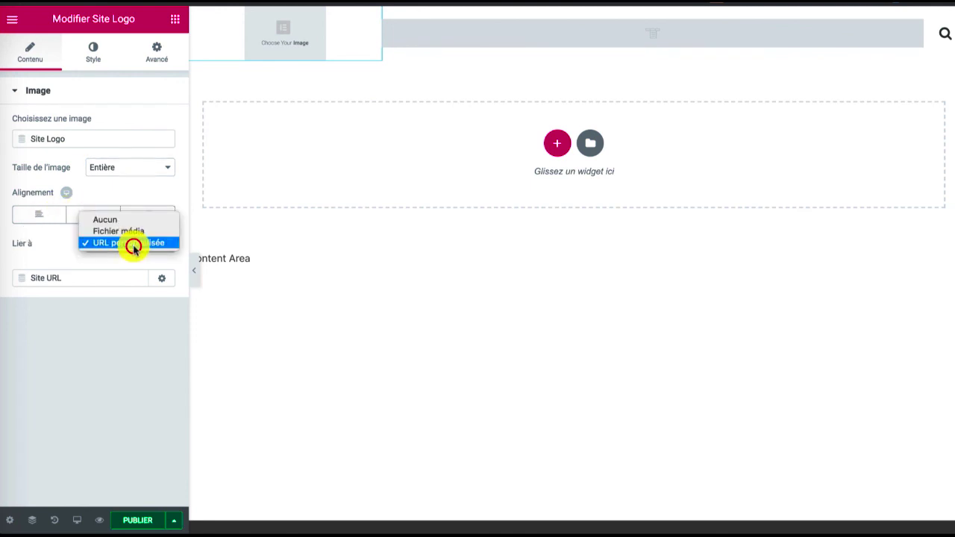
pyautogui.click(99, 312)
pyautogui.click(90, 58)
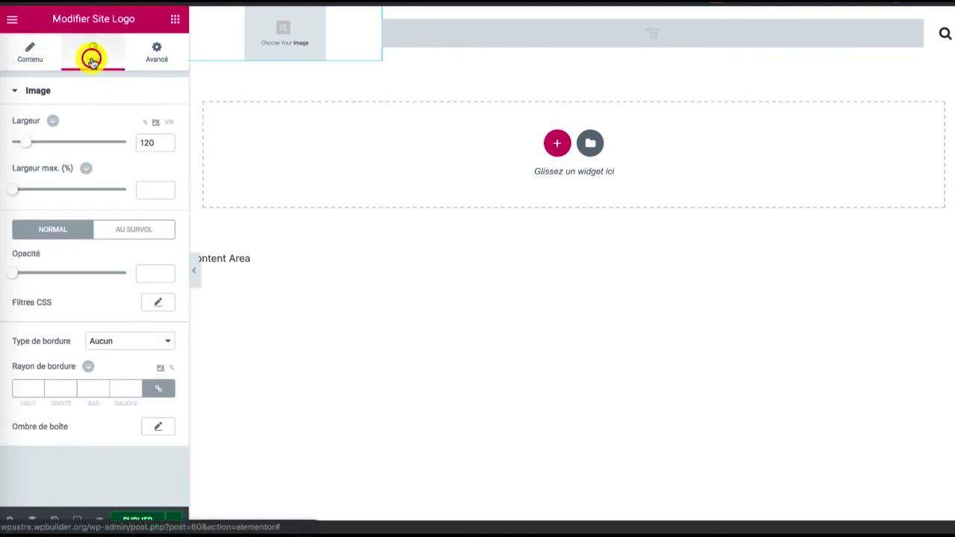
pyautogui.click(49, 52)
# Look at the Nav Menu widget's layout options and the Site Logo widget's image source setting
pyautogui.click(444, 33)
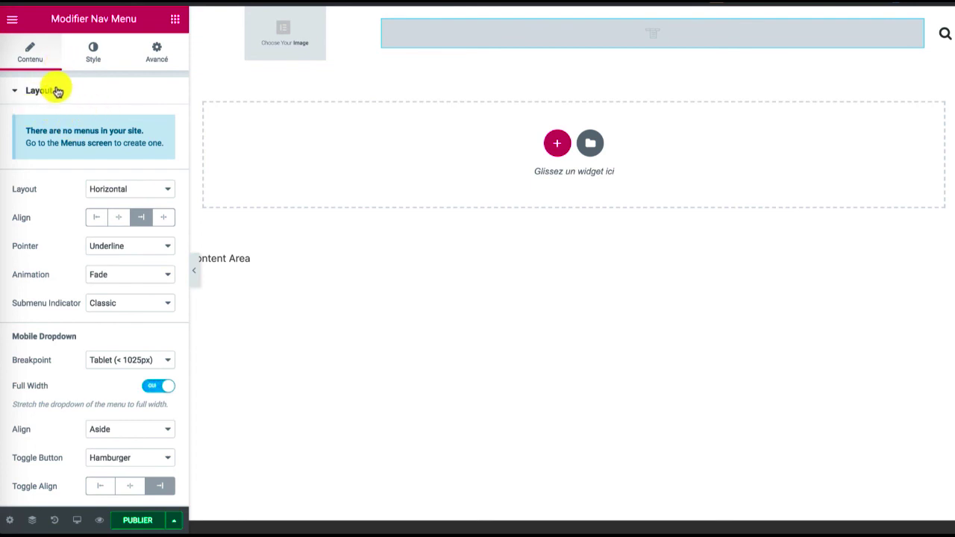
pyautogui.click(123, 188)
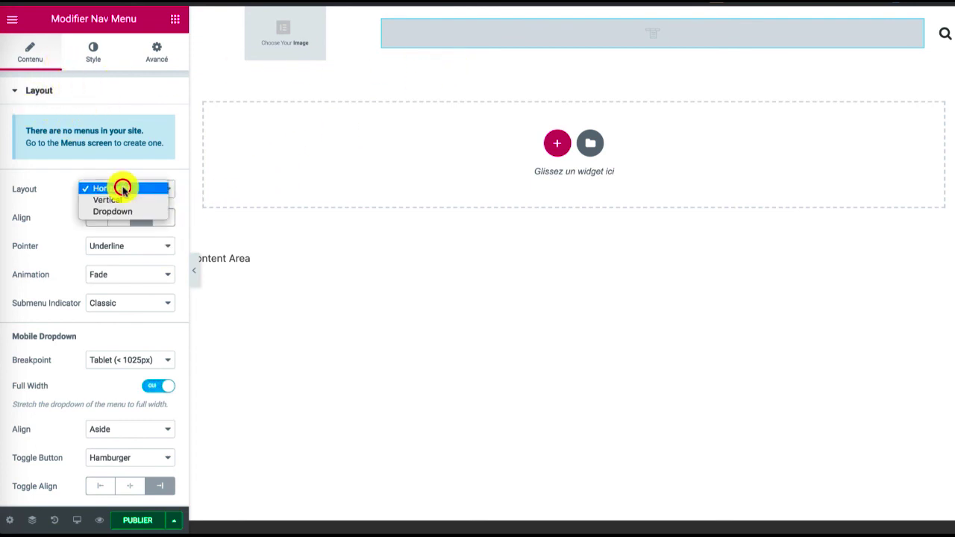
pyautogui.click(54, 217)
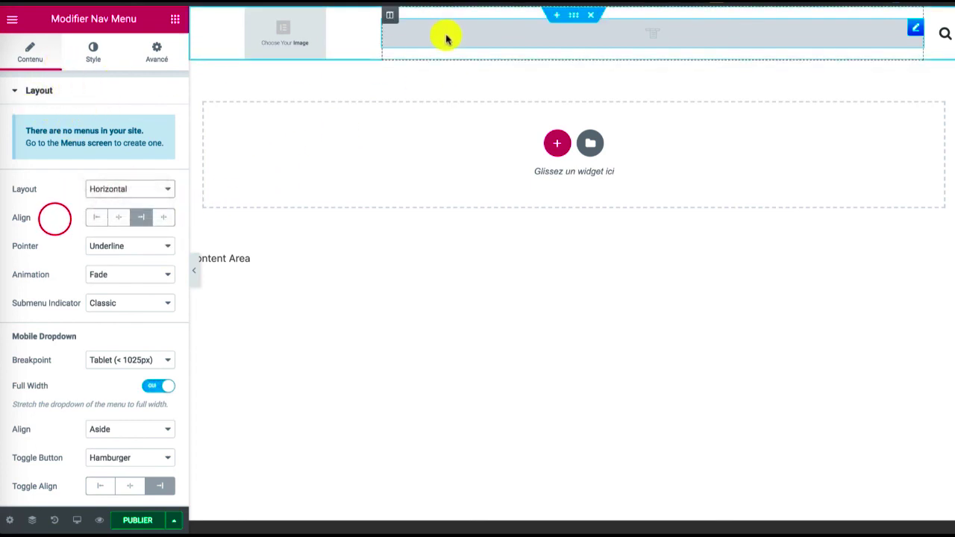
pyautogui.click(324, 38)
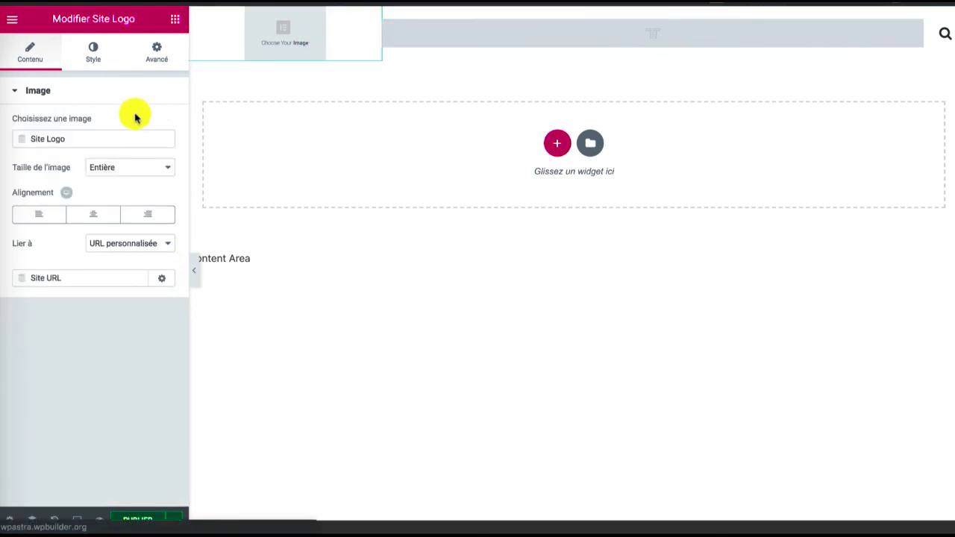
pyautogui.click(67, 135)
pyautogui.click(12, 136)
pyautogui.click(26, 138)
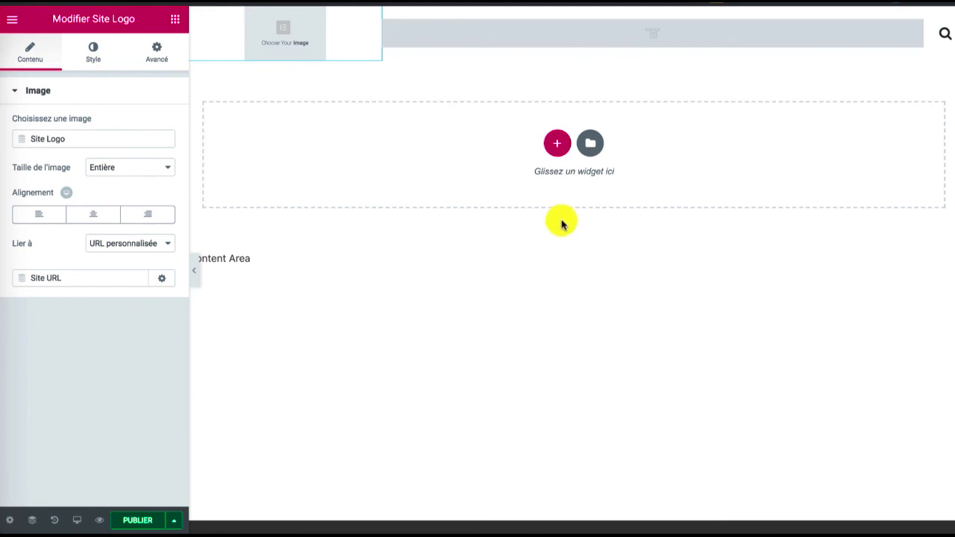
# Open the header's display conditions and add an Include condition for Archives
pyautogui.click(167, 521)
pyautogui.click(135, 521)
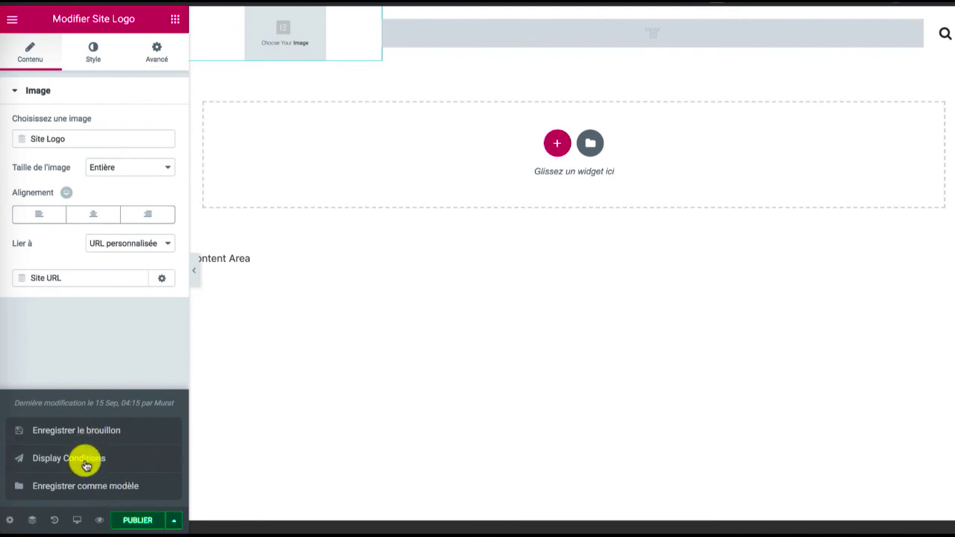
pyautogui.click(85, 462)
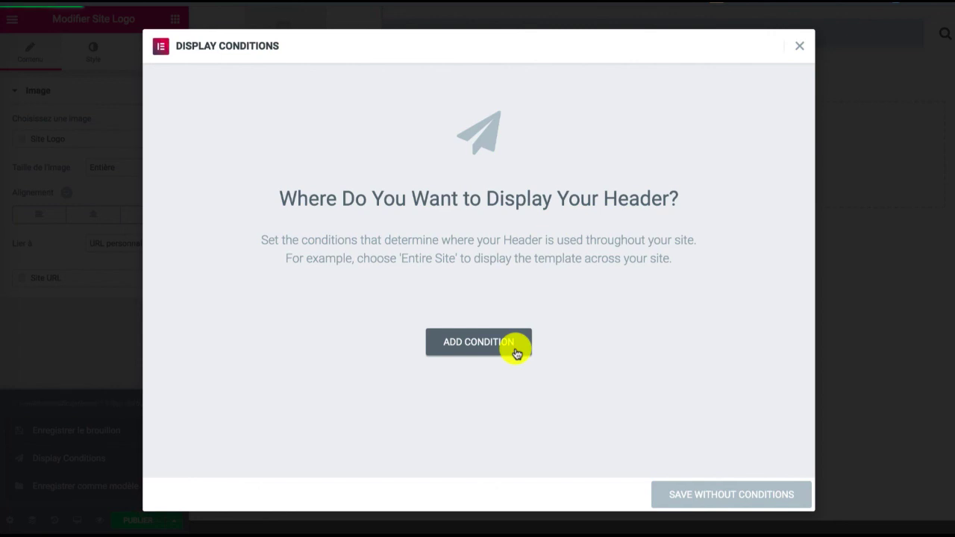
pyautogui.click(516, 348)
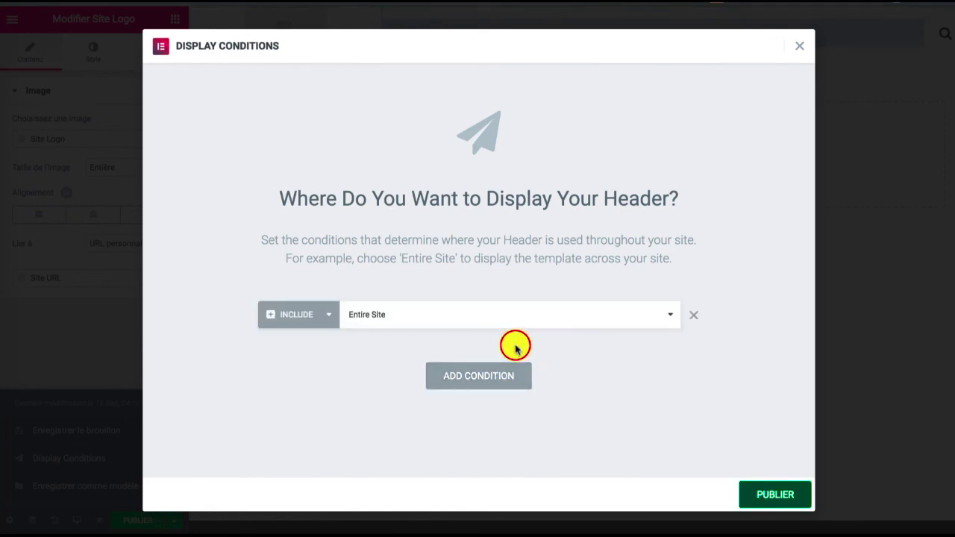
pyautogui.scroll(-1, 430, 233)
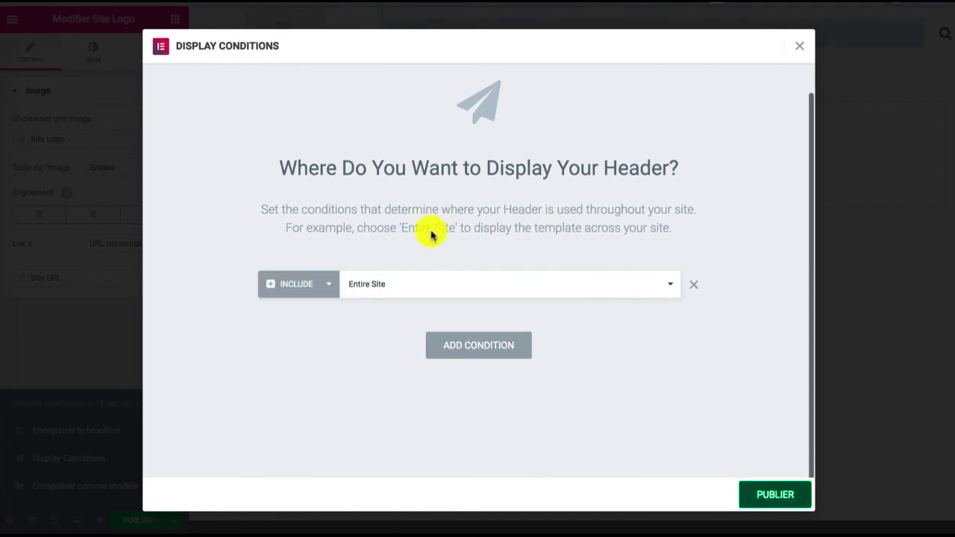
pyautogui.click(327, 282)
pyautogui.click(326, 284)
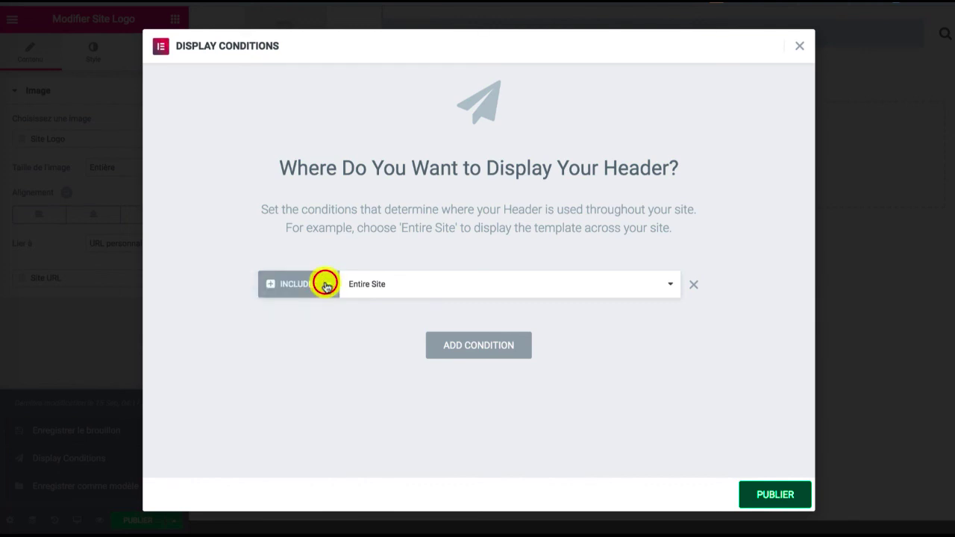
pyautogui.click(383, 280)
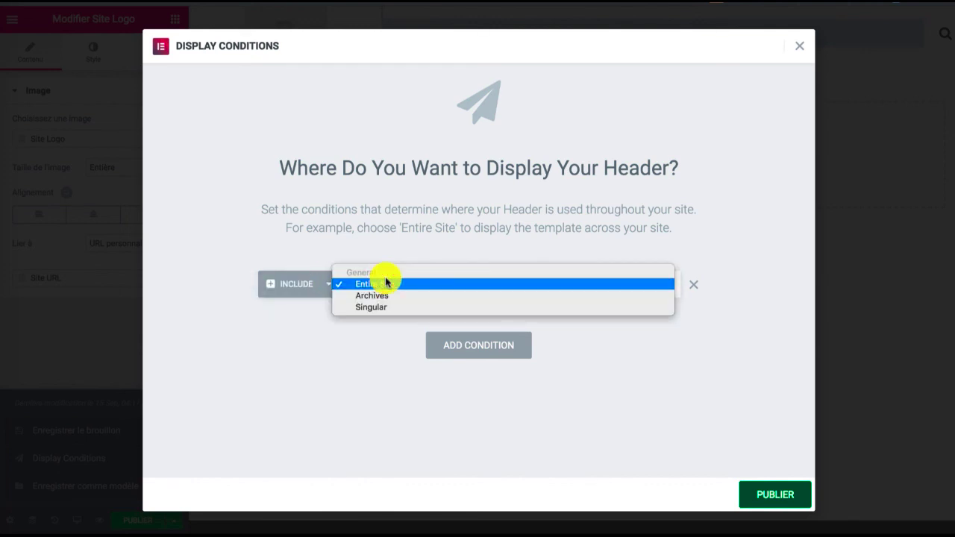
pyautogui.click(385, 296)
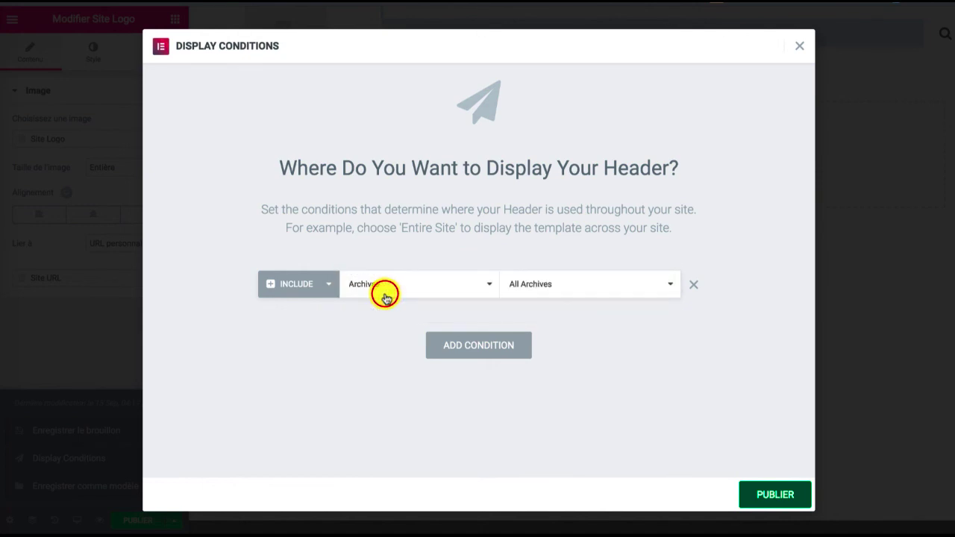
# Look through the condition's archive types and try adding a second Include condition for Entire Site
pyautogui.click(543, 287)
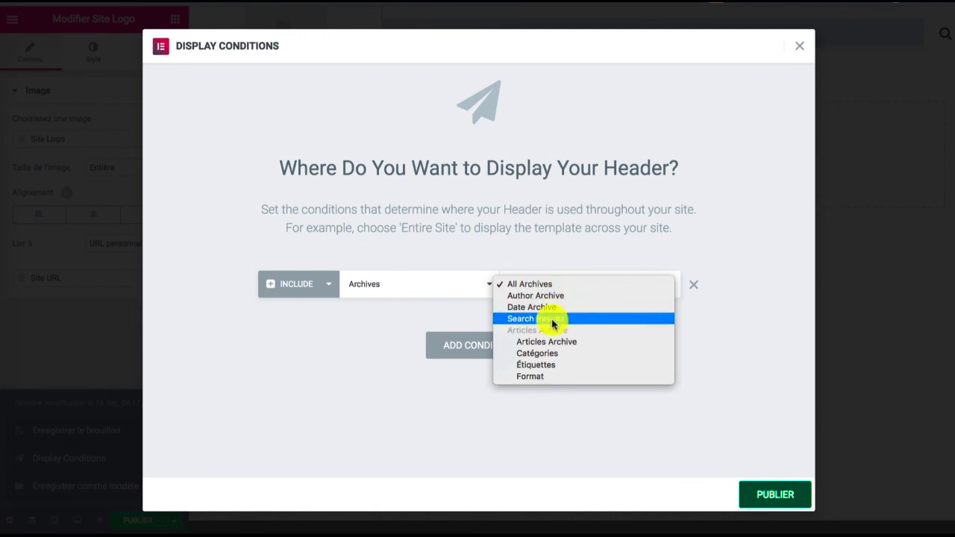
pyautogui.click(612, 225)
pyautogui.click(475, 344)
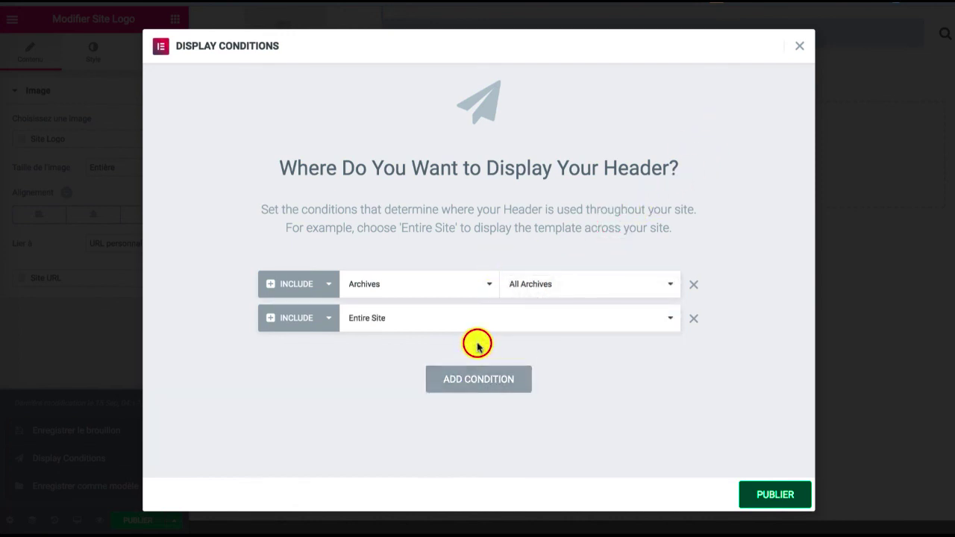
pyautogui.click(690, 318)
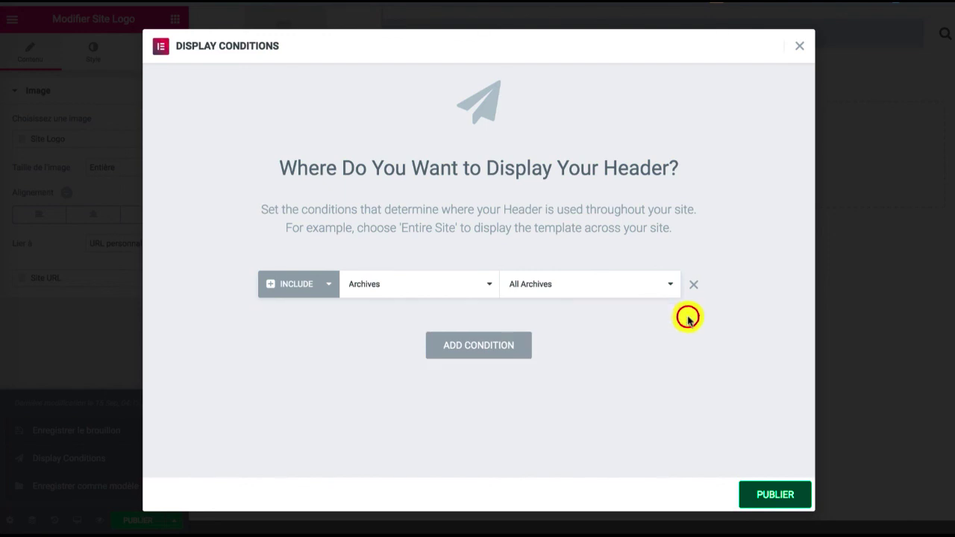
# Publish the header and view it on the front end, opening and closing its search overlay
pyautogui.click(765, 494)
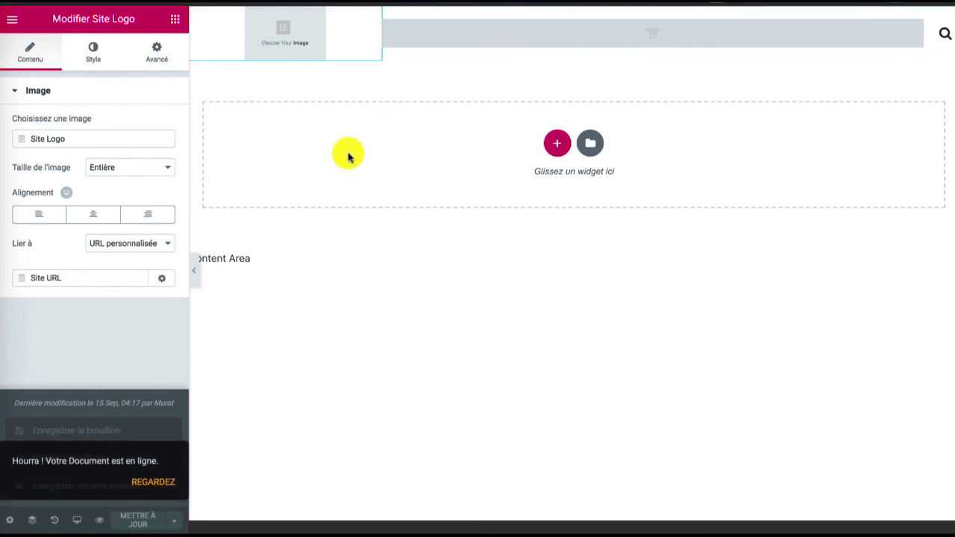
pyautogui.click(166, 483)
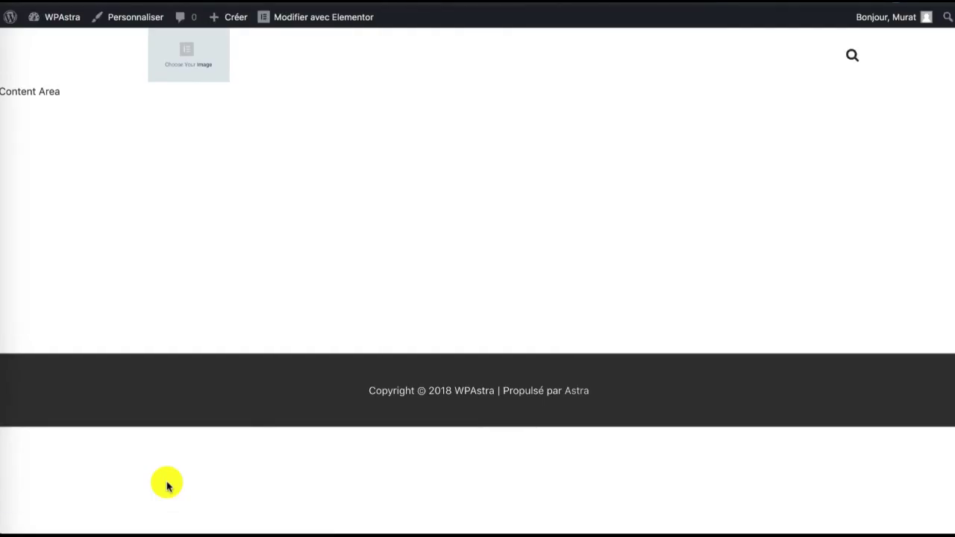
pyautogui.click(853, 55)
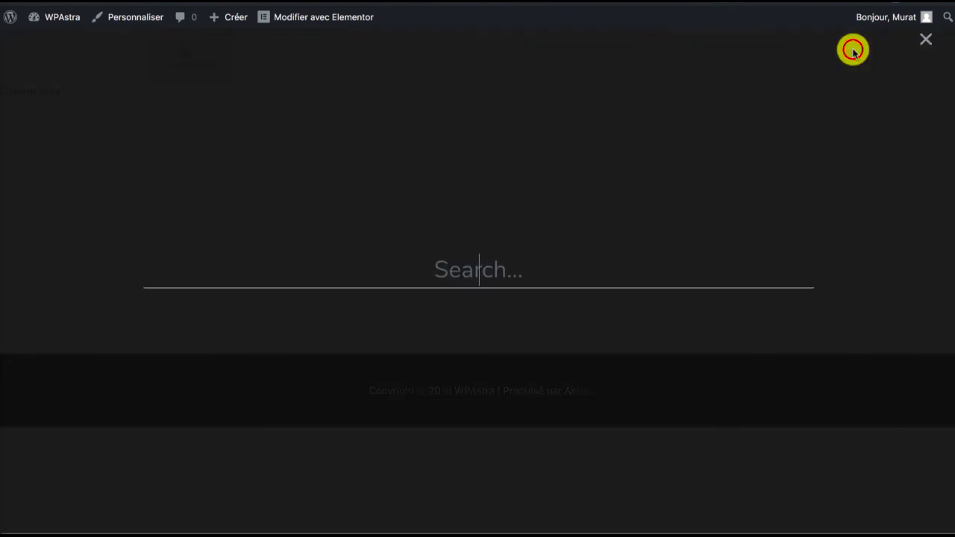
pyautogui.click(927, 53)
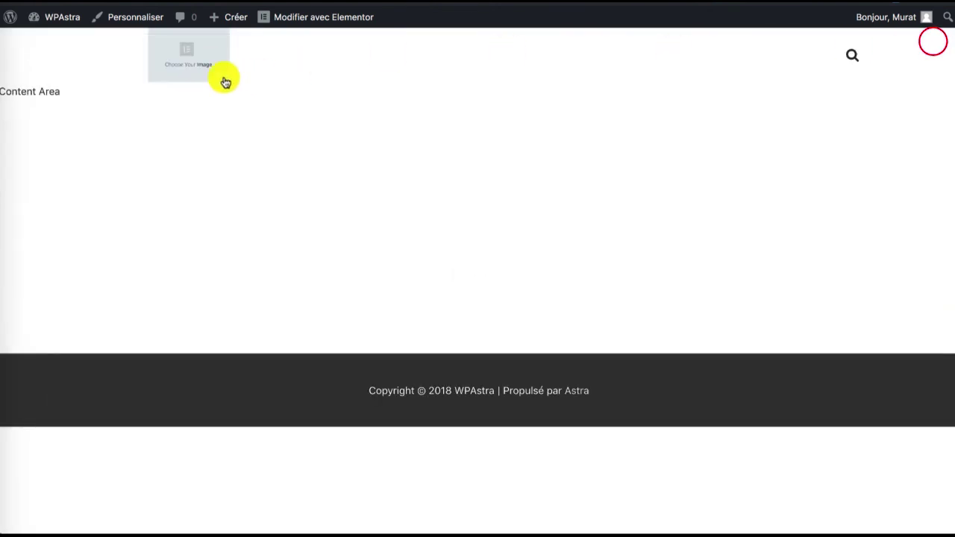
# Go to the WordPress dashboard, and load the WPTheme website in a private browsing window
pyautogui.moveTo(210, 11)
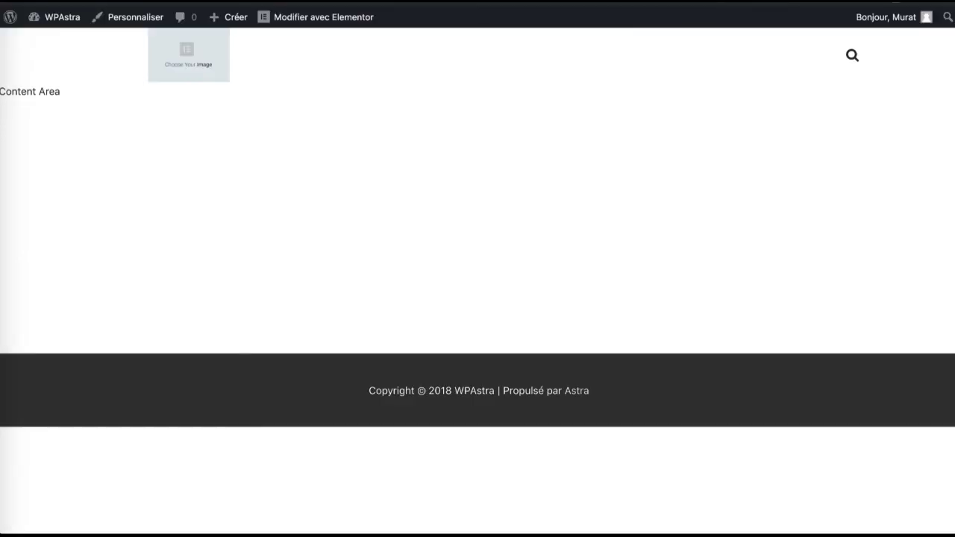
pyautogui.click(62, 24)
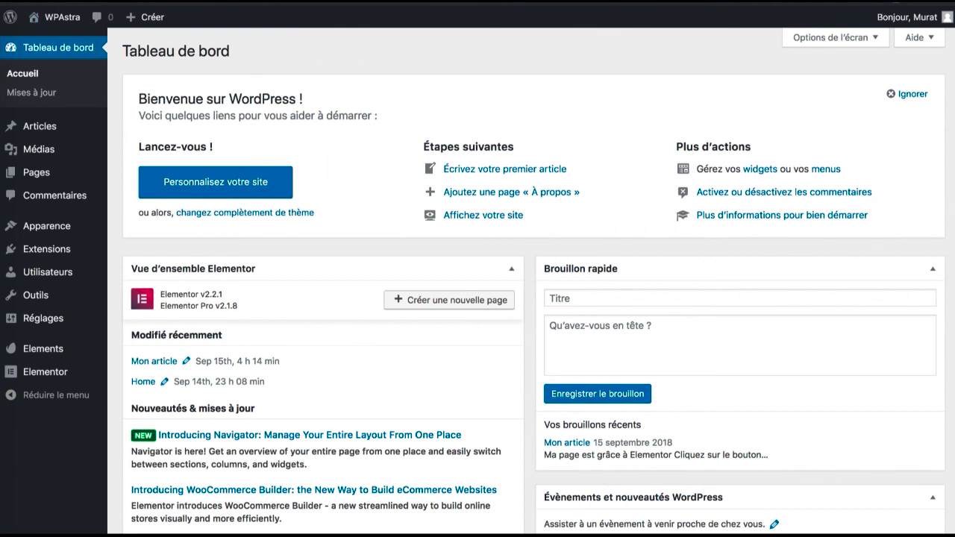
pyautogui.press('super+shift+n')
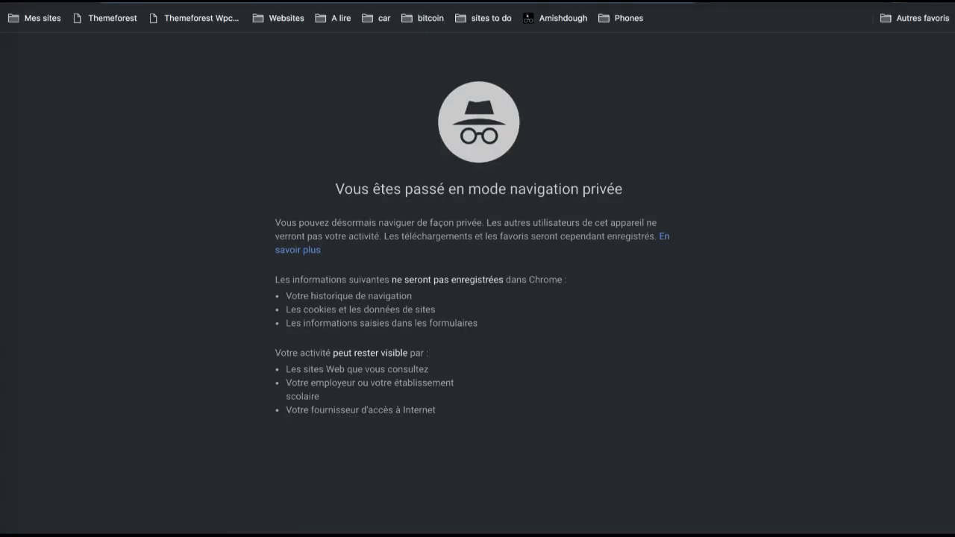
pyautogui.write('wpthe')
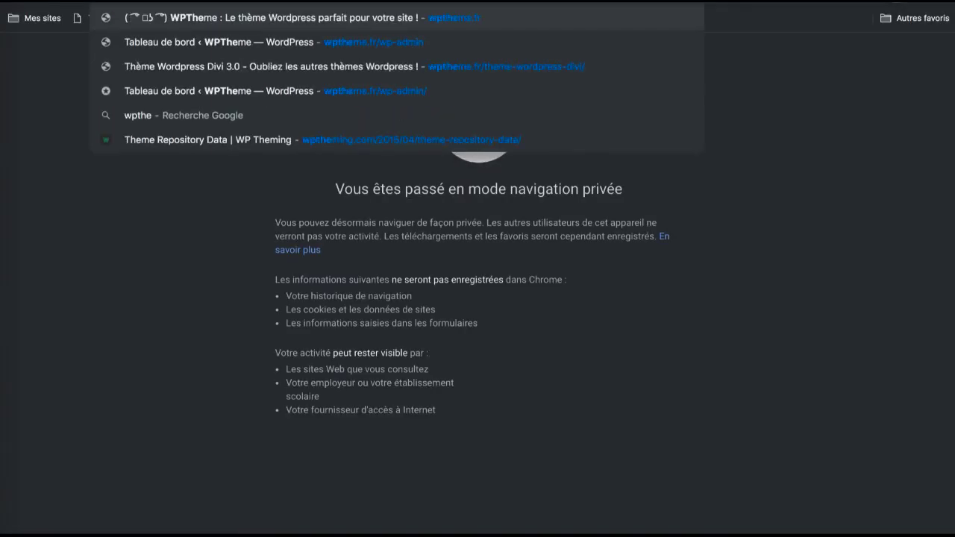
pyautogui.press('Return')
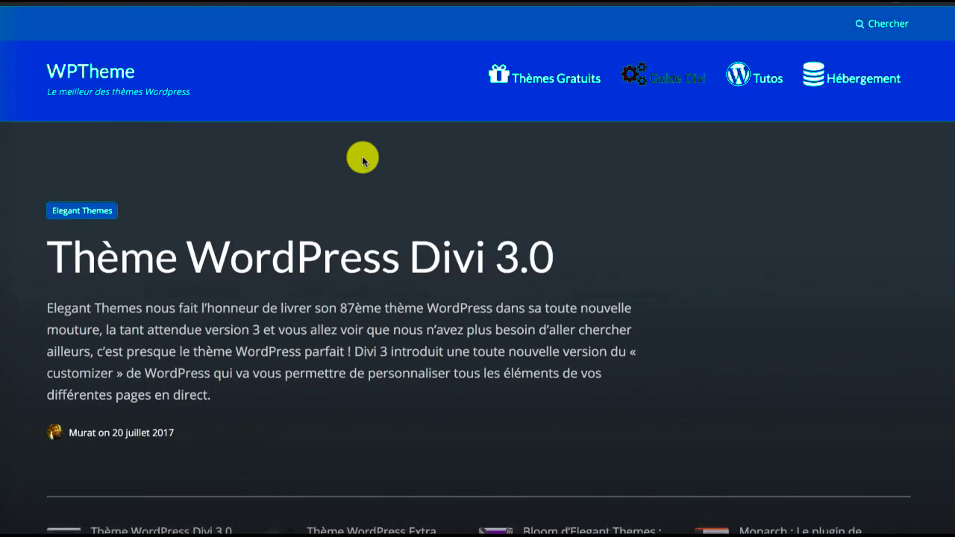
# Examine the header and layout of the WPTheme home page, and follow the logo link on Elementor's website
pyautogui.scroll(-1, 435, 222)
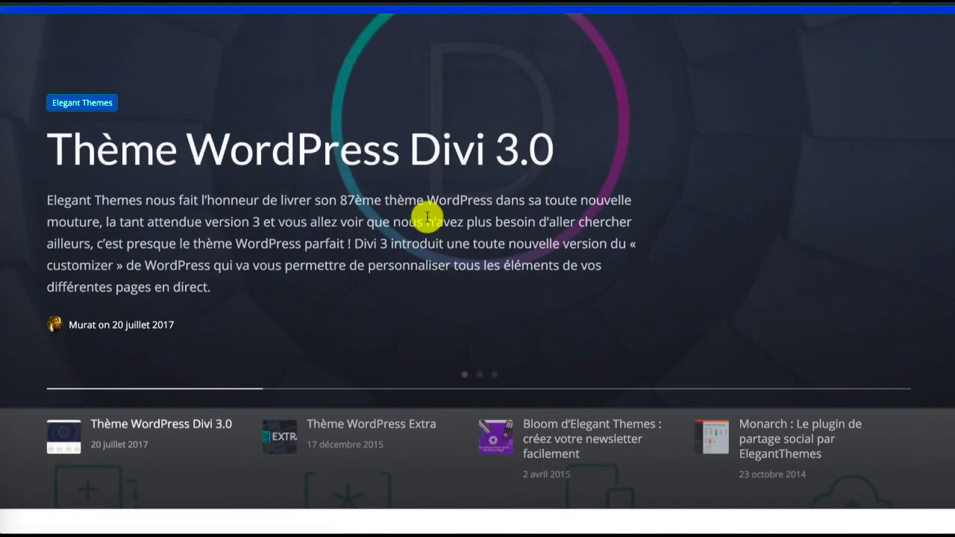
pyautogui.scroll(1, 427, 217)
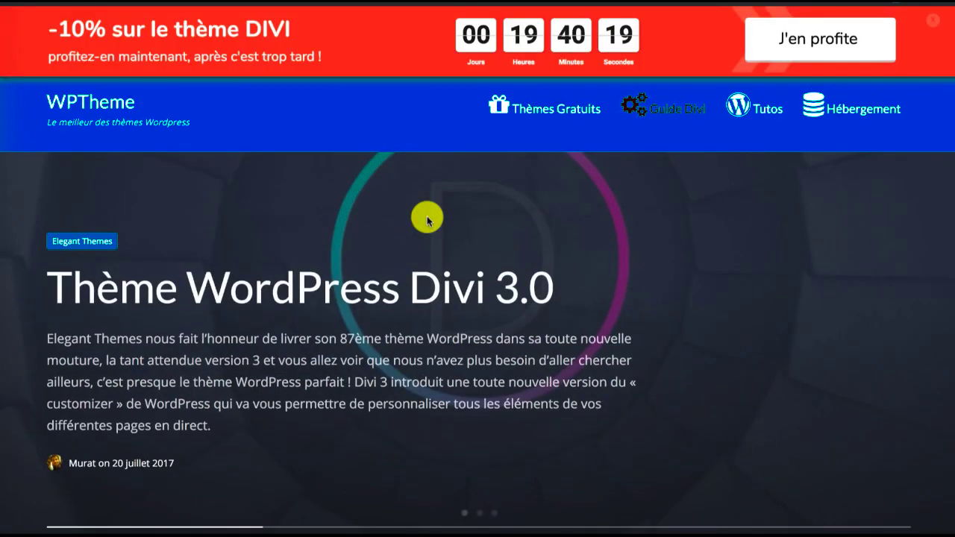
pyautogui.scroll(-4, 427, 216)
pyautogui.scroll(-2, 427, 217)
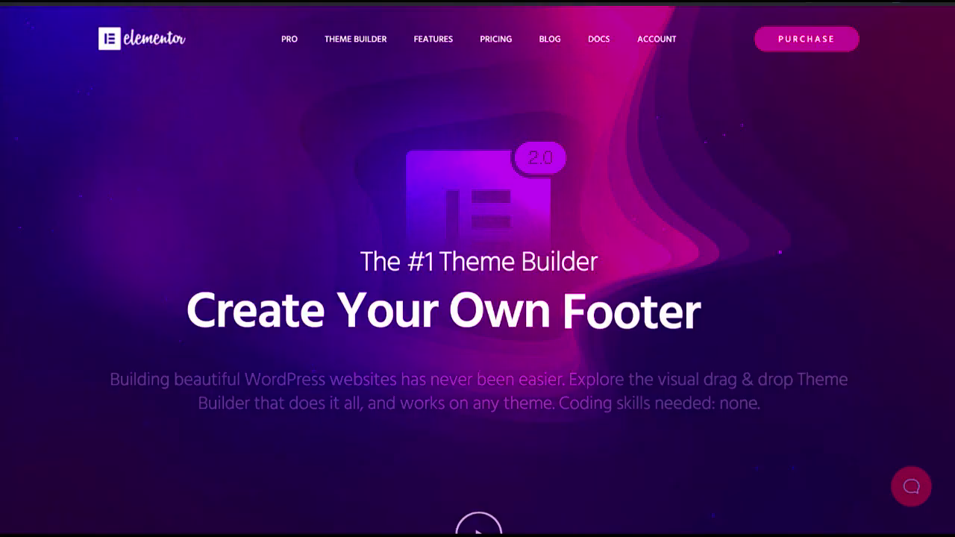
pyautogui.click(147, 47)
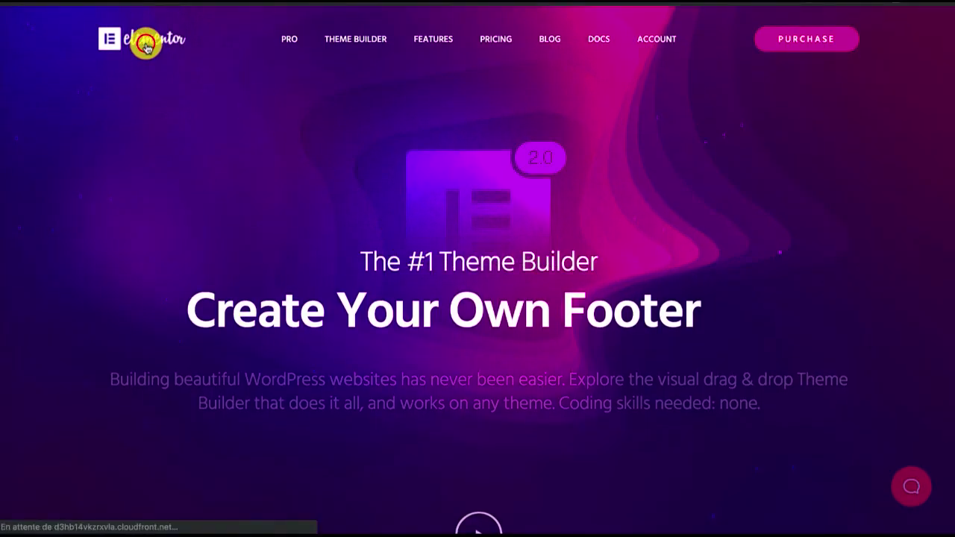